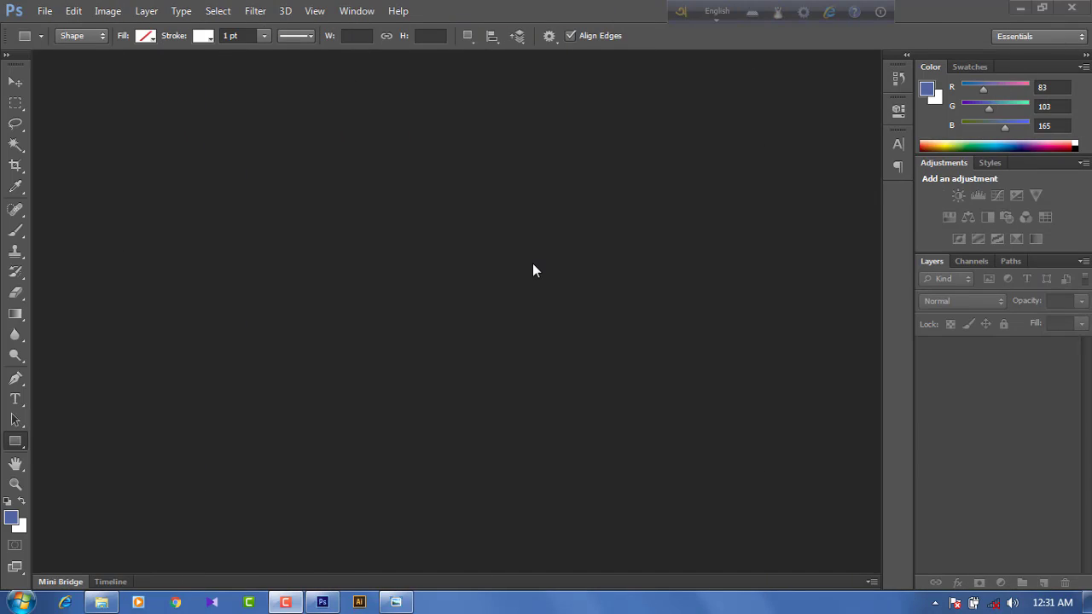
Create a 3.25 × 1.75 in, 300 ppi CMYK document and drag guides to its edges.
click(45, 10)
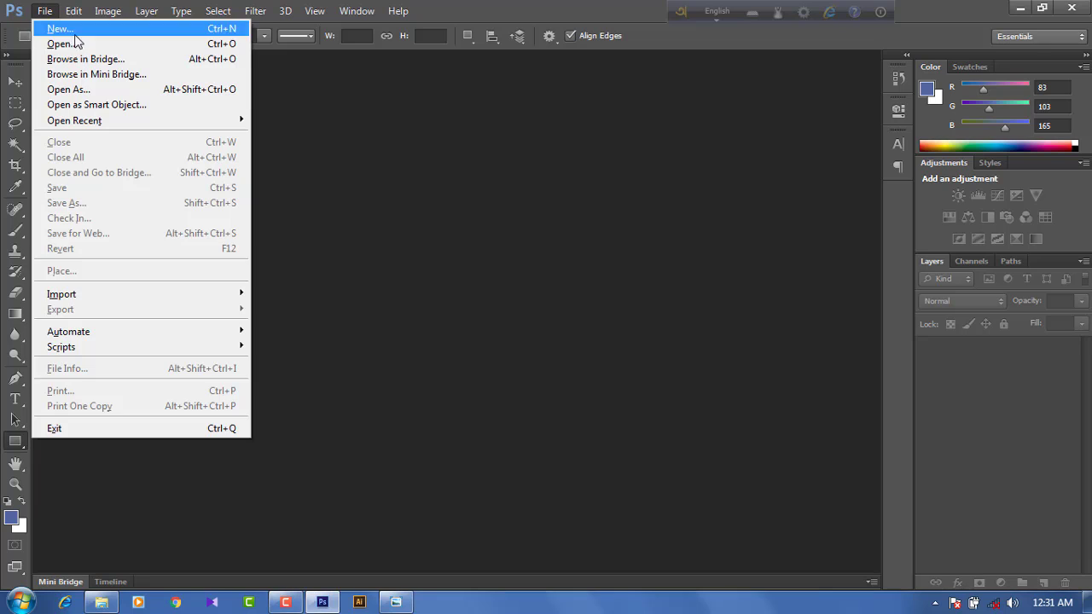
click(86, 29)
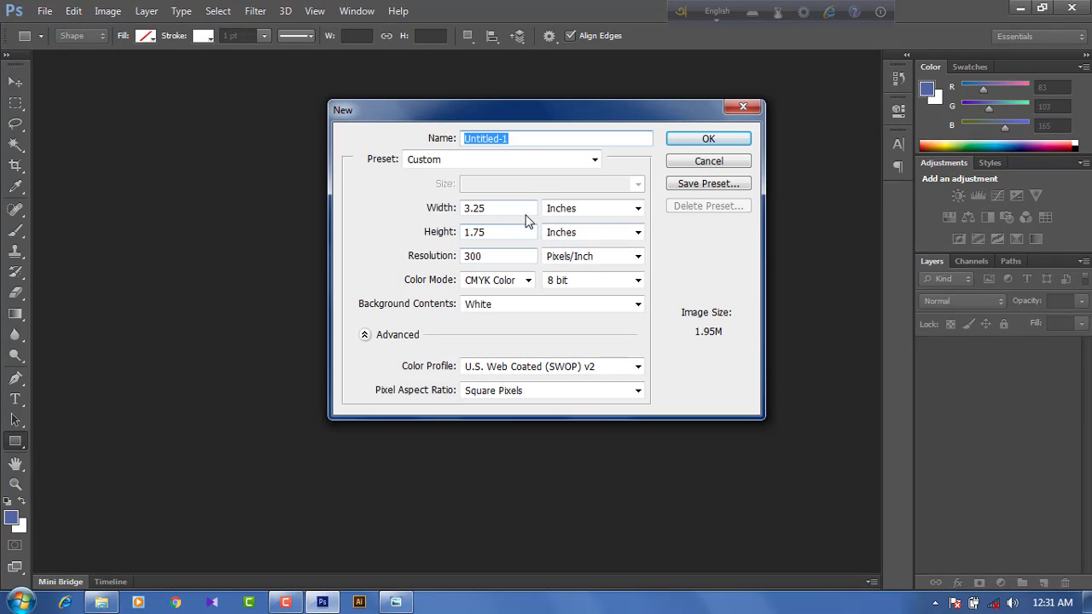
double_click(495, 209)
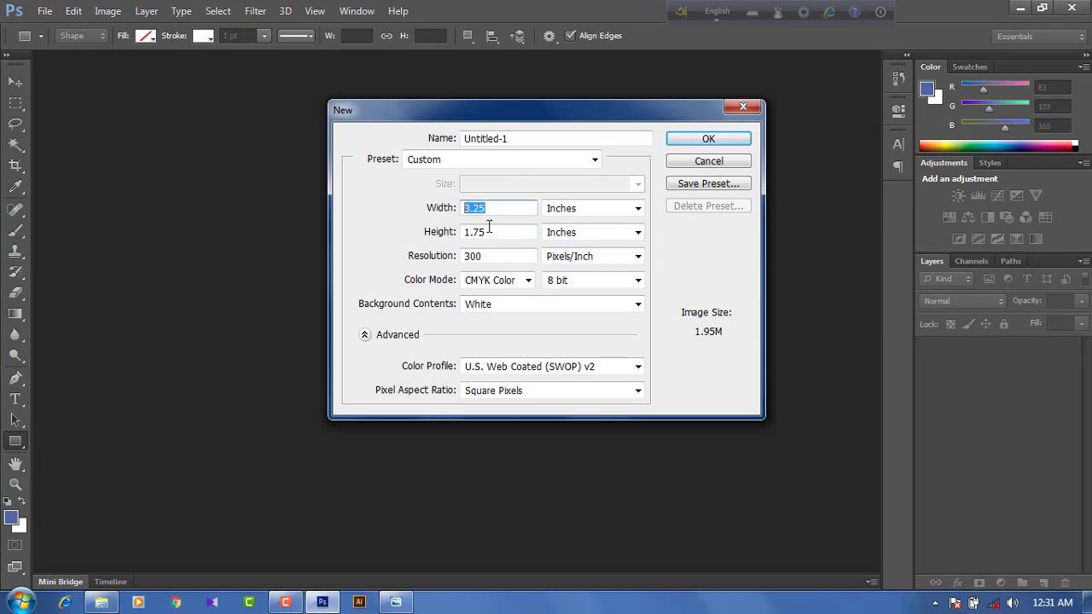
double_click(489, 233)
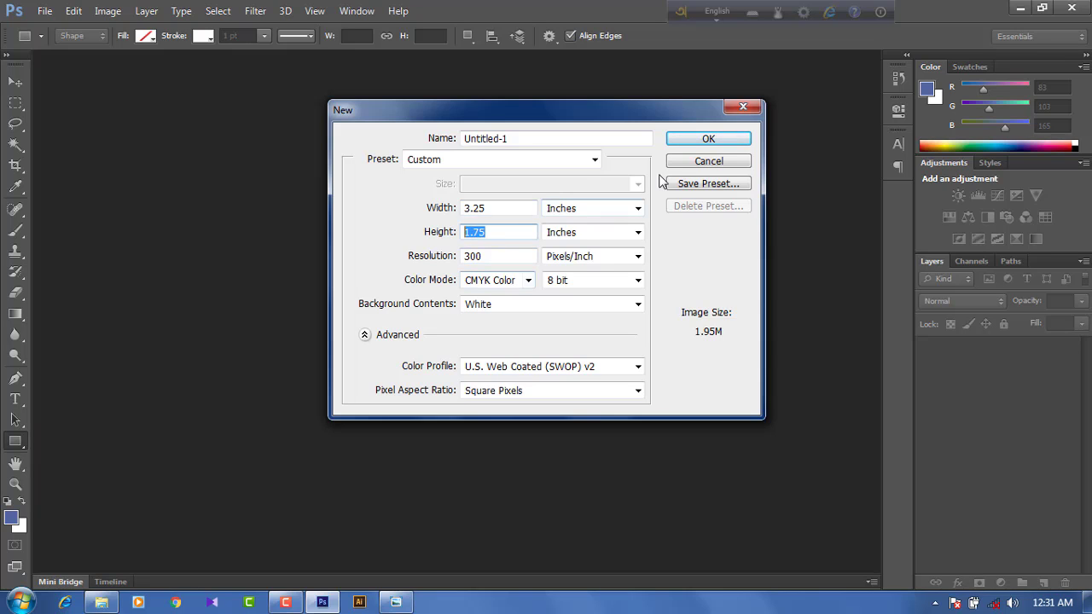
click(693, 143)
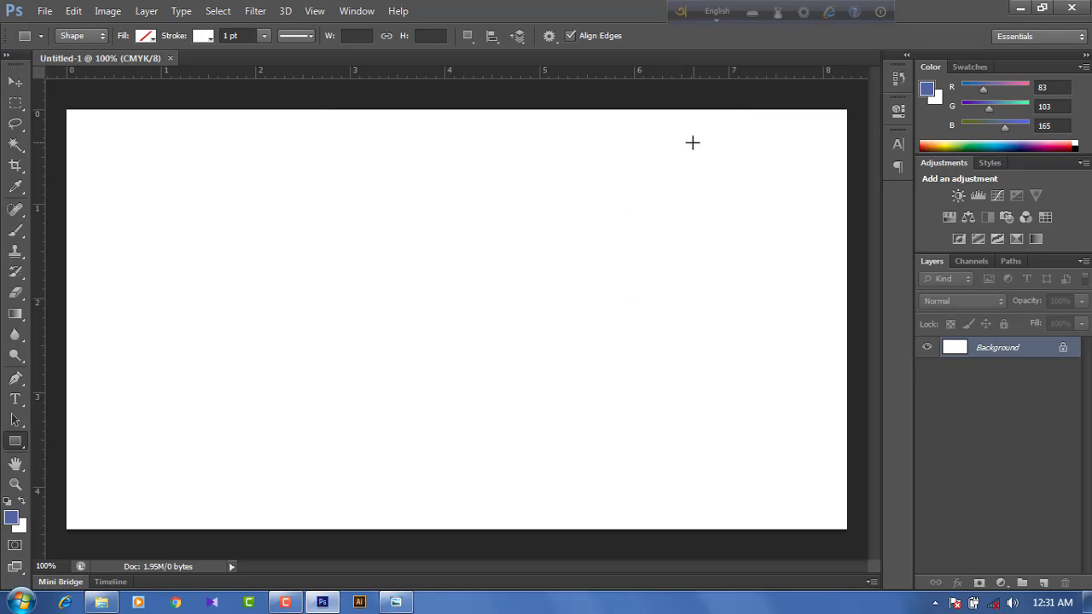
drag(558, 74, 602, 528)
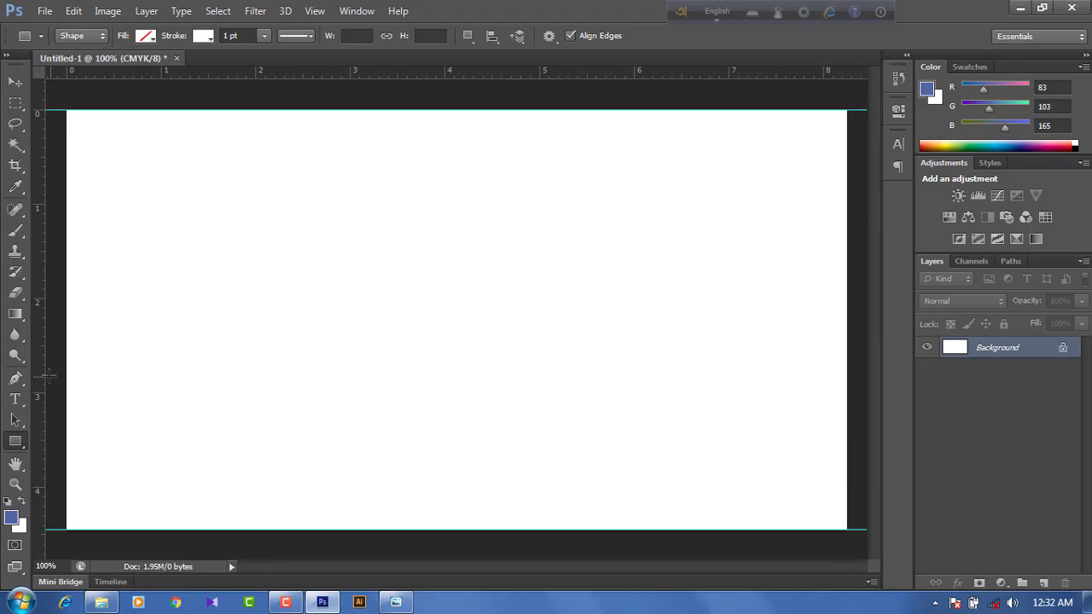
drag(39, 376, 845, 393)
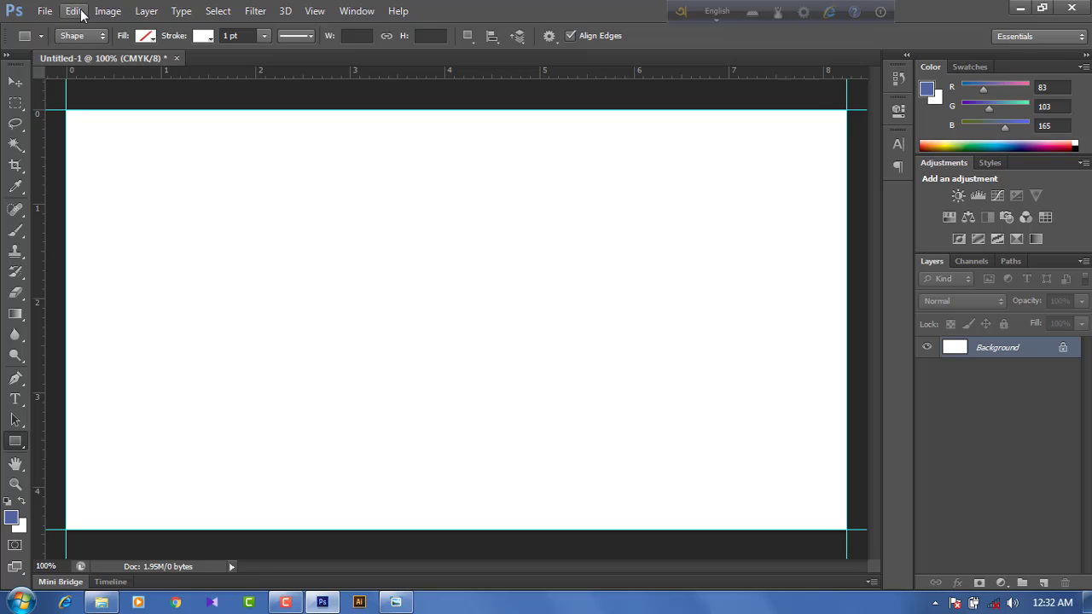
Enlarge the canvas by 0.25 inch in width and height using inch units.
click(100, 12)
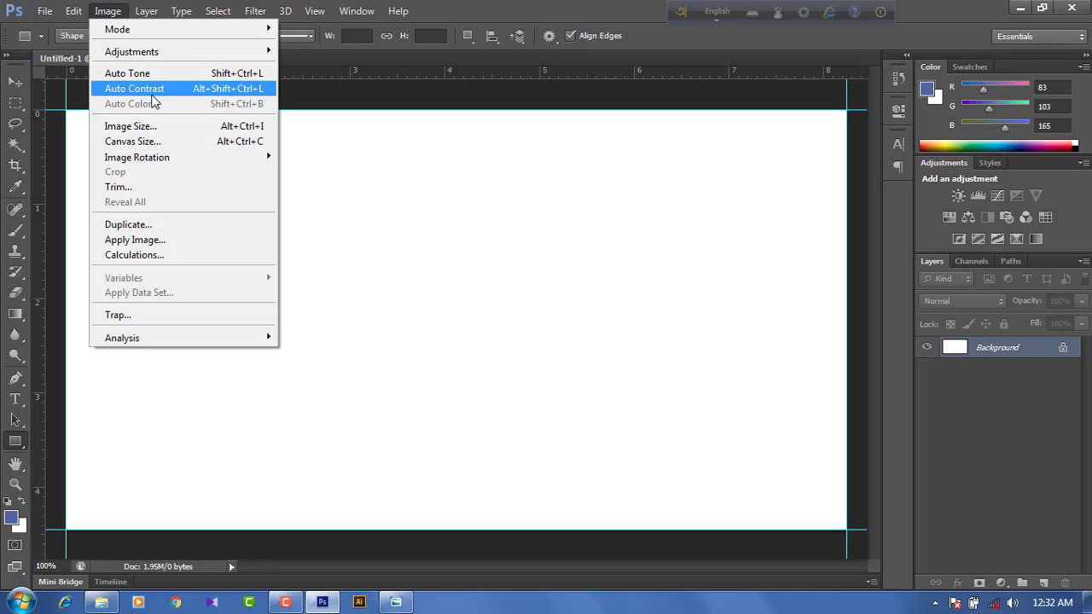
click(151, 142)
click(589, 214)
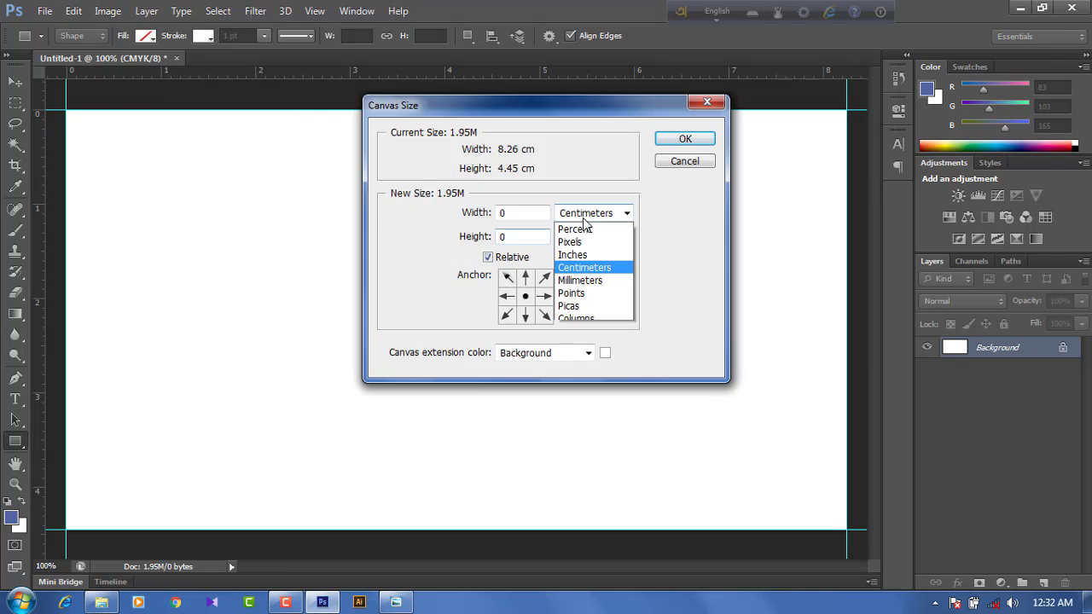
click(587, 254)
click(545, 213)
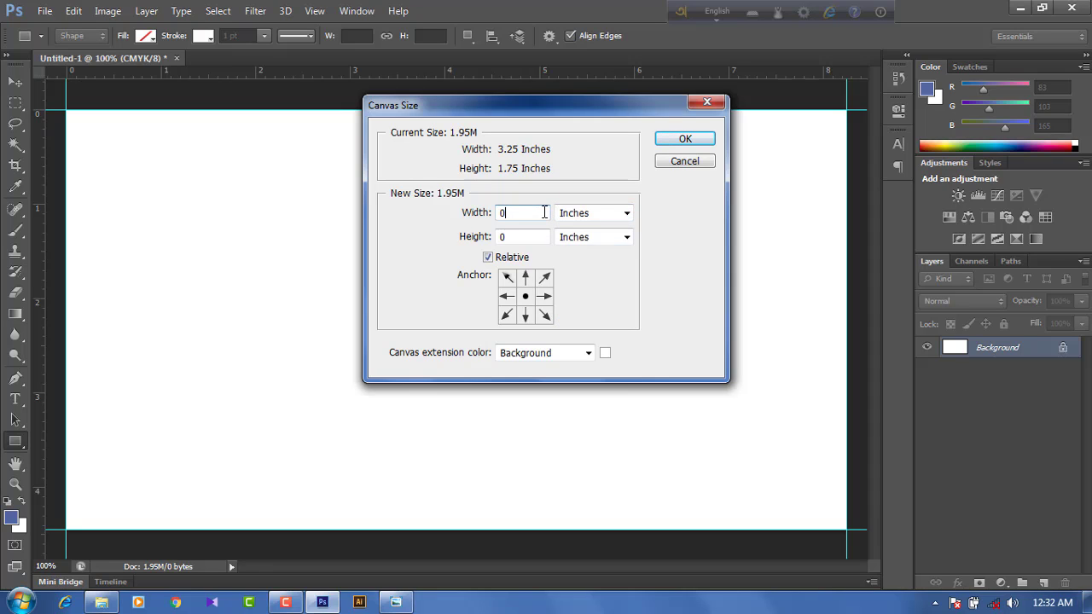
text(.25)
key(Tab)
text(.)
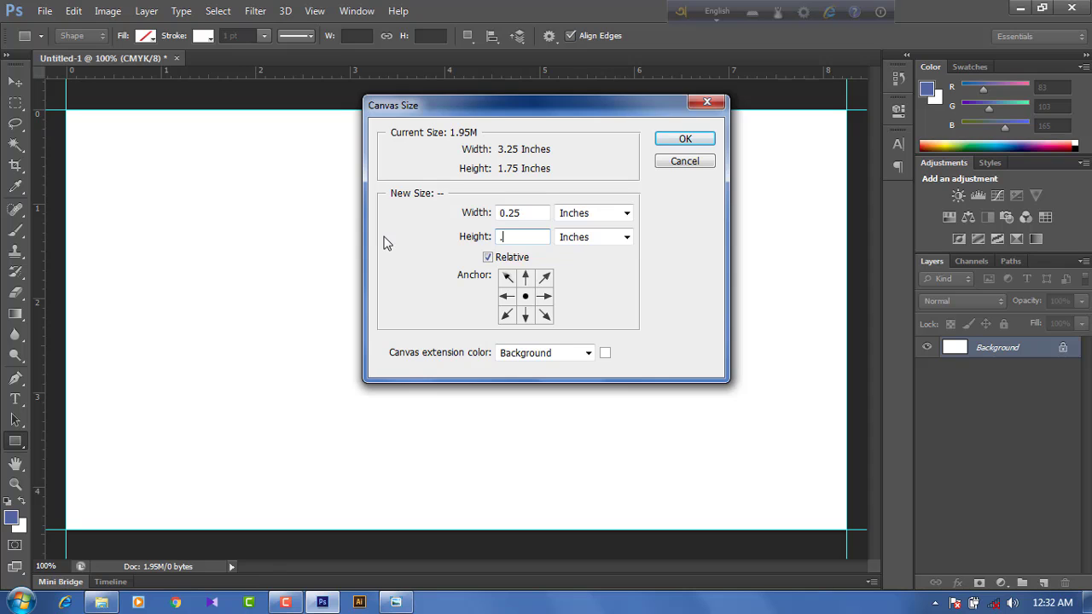
text(25)
click(685, 139)
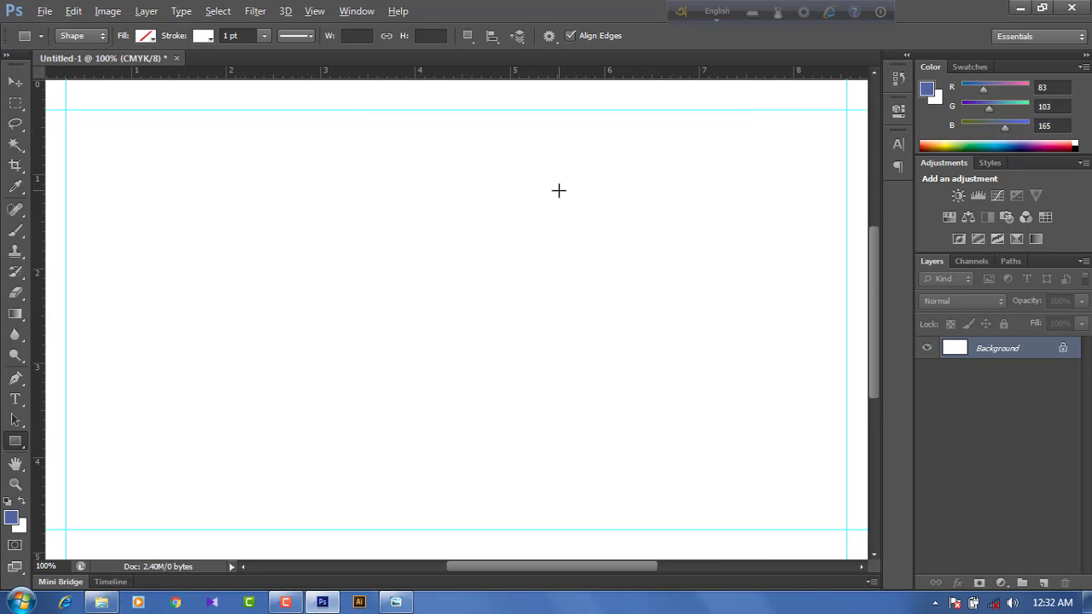
Fit the canvas on screen and add guides along the new top, bottom, left and right edges.
key(ctrl+0)
drag(526, 75, 526, 137)
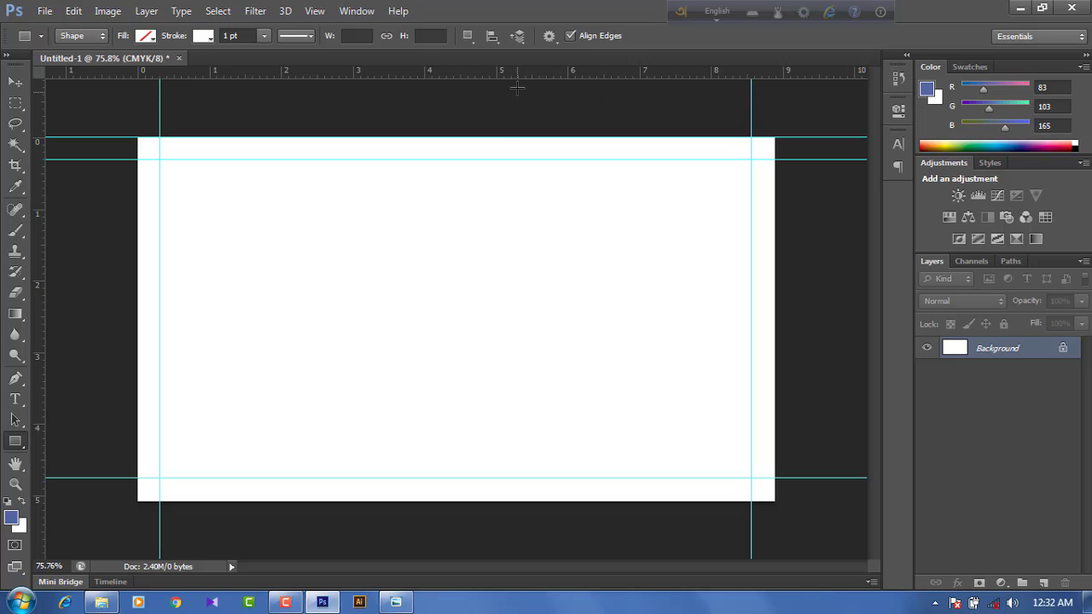
drag(517, 75, 549, 501)
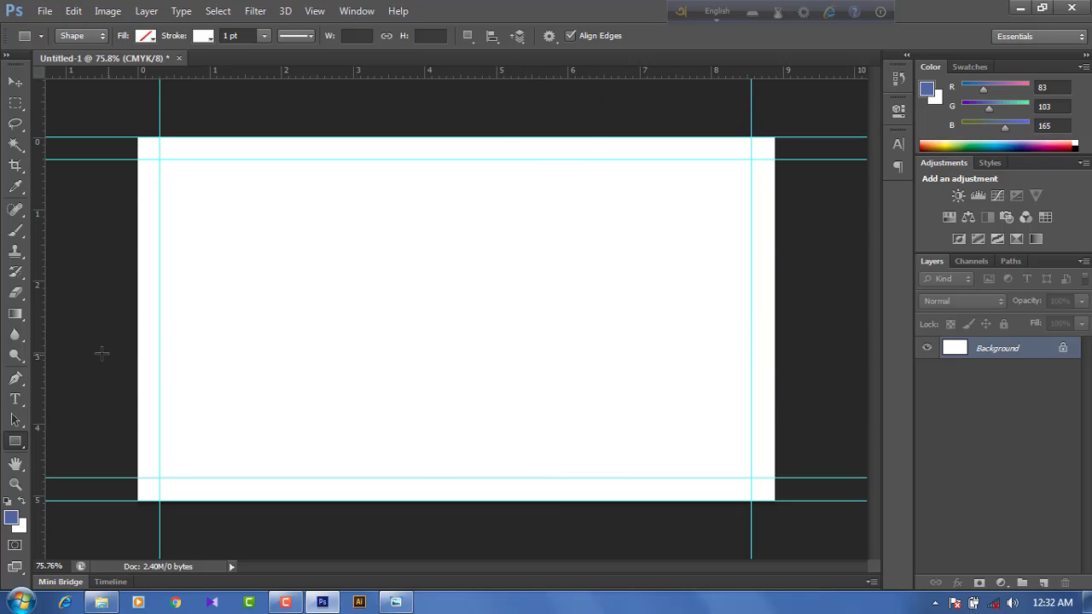
drag(44, 367, 137, 367)
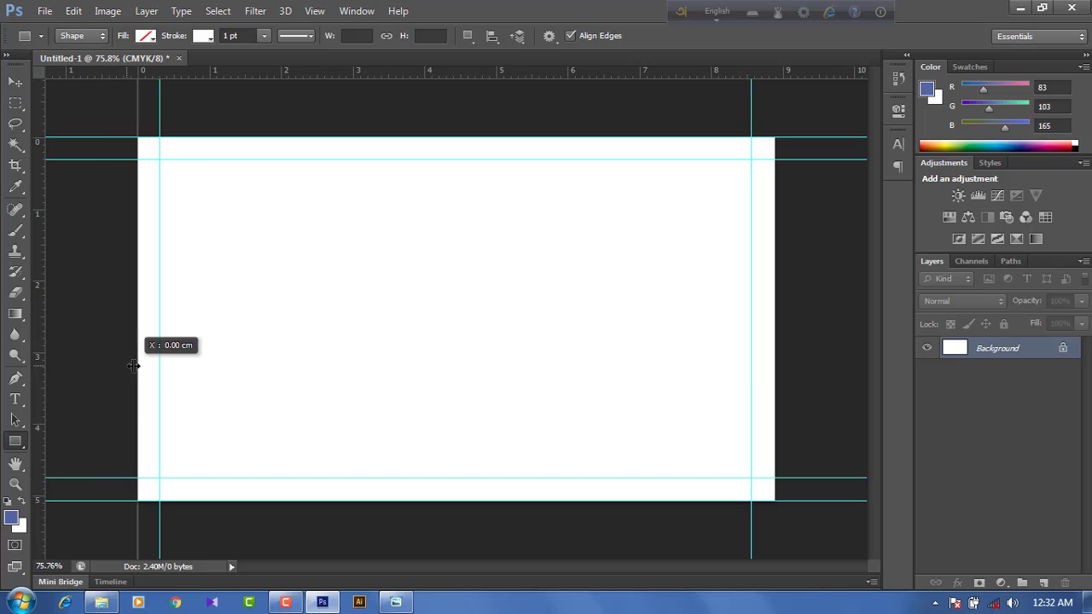
drag(40, 373, 774, 385)
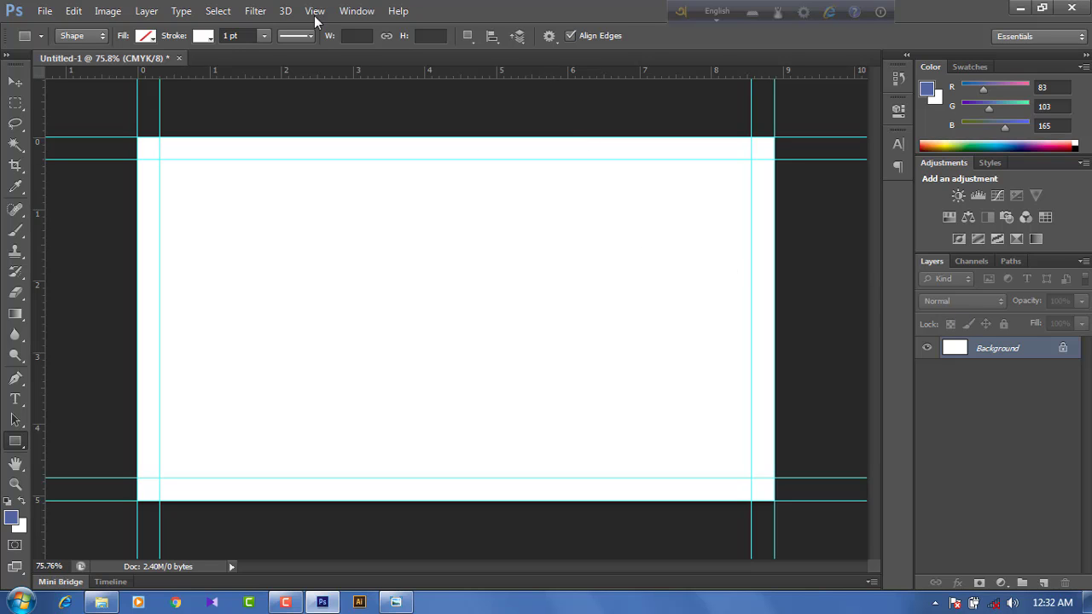
Add another 0.25 inch to the canvas width and height, making it 3.75 × 2.25 in.
click(107, 11)
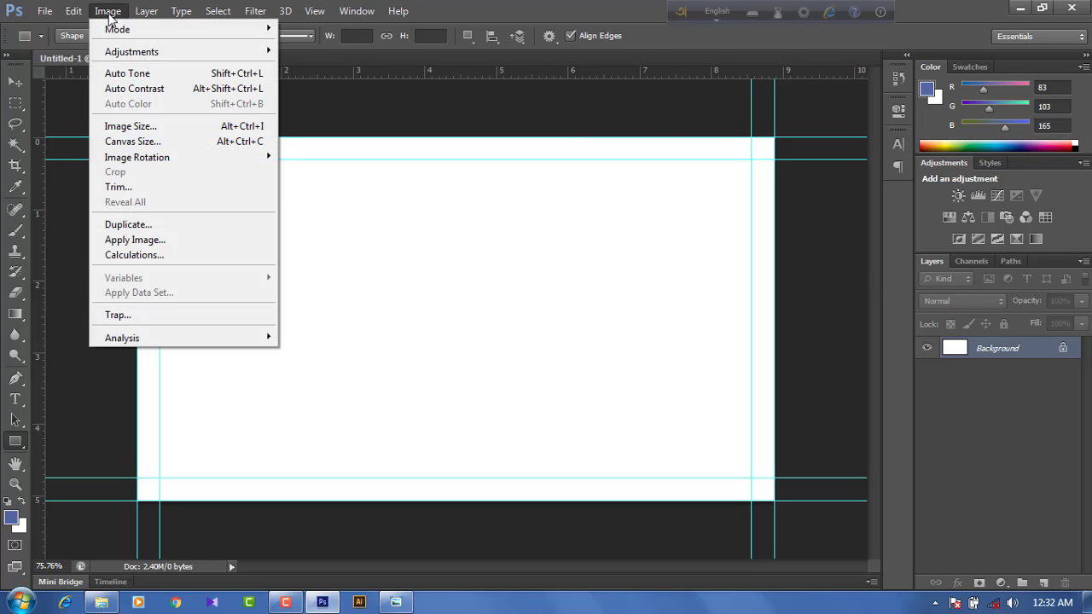
click(132, 142)
click(597, 219)
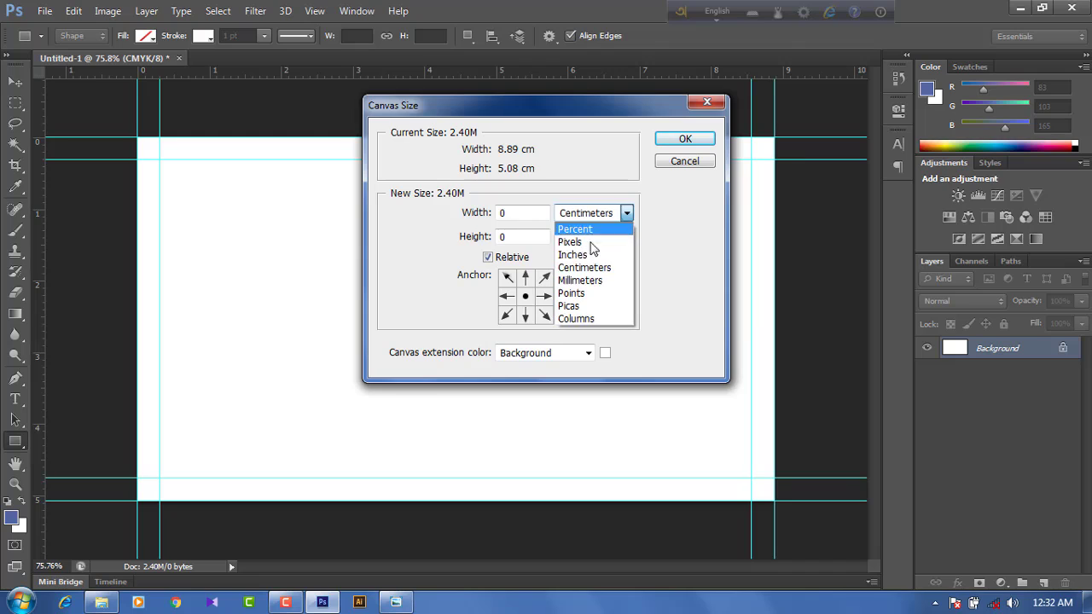
click(588, 253)
click(533, 215)
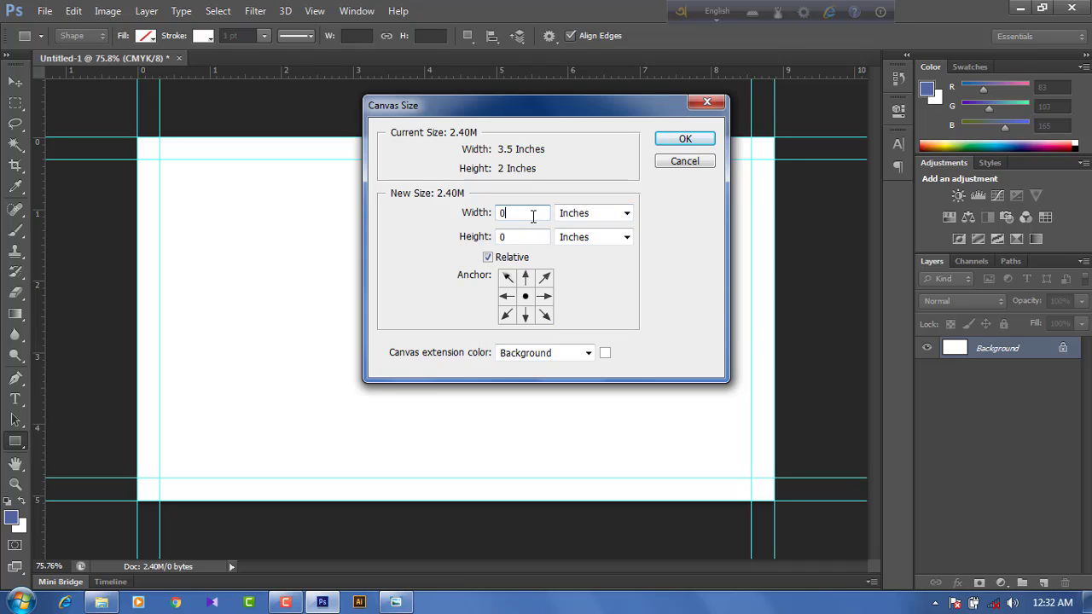
text(.25)
click(540, 238)
text(.)
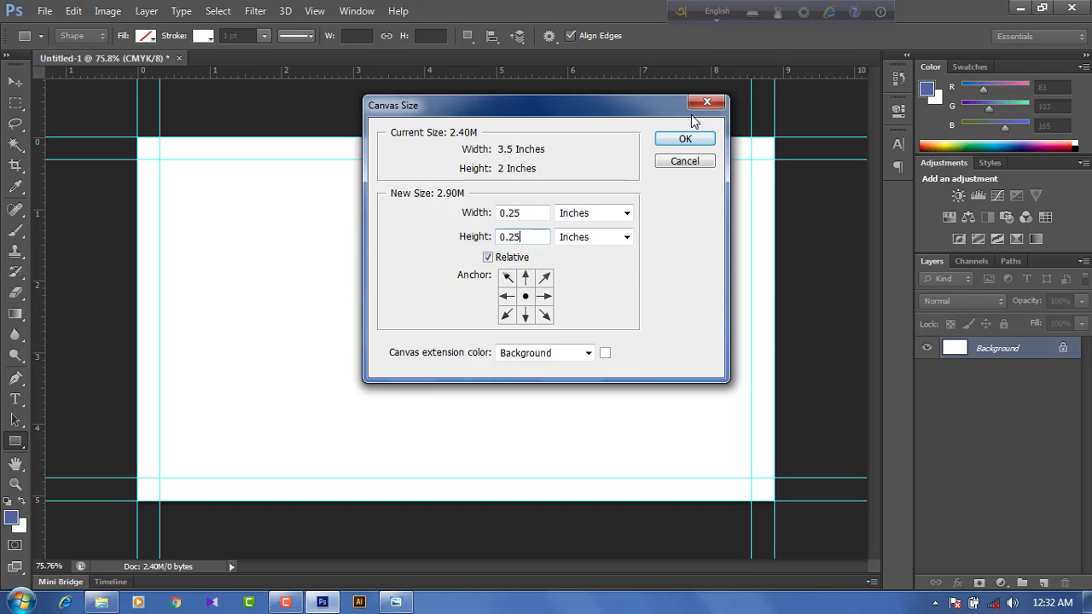
click(689, 139)
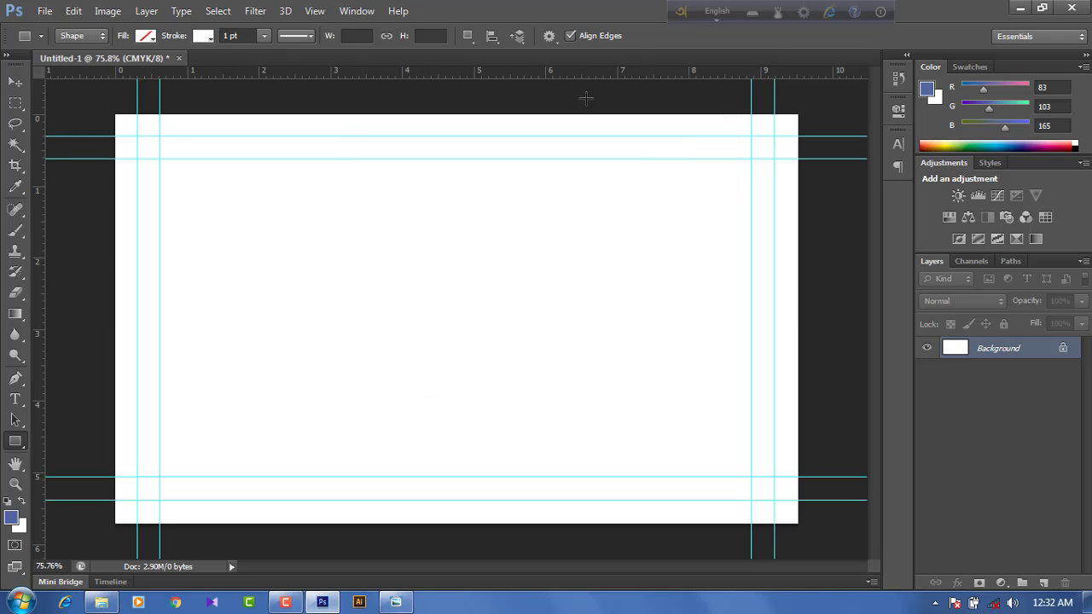
Convert the Background to Layer 0 and group it into a group named 'bg'.
double_click(1020, 348)
click(680, 188)
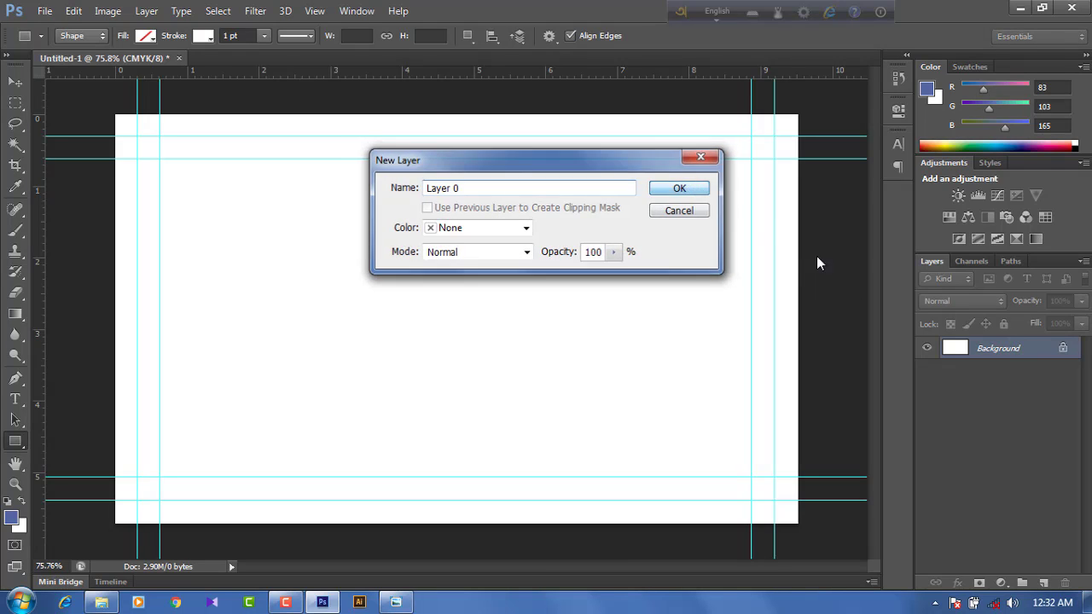
key(ctrl+g)
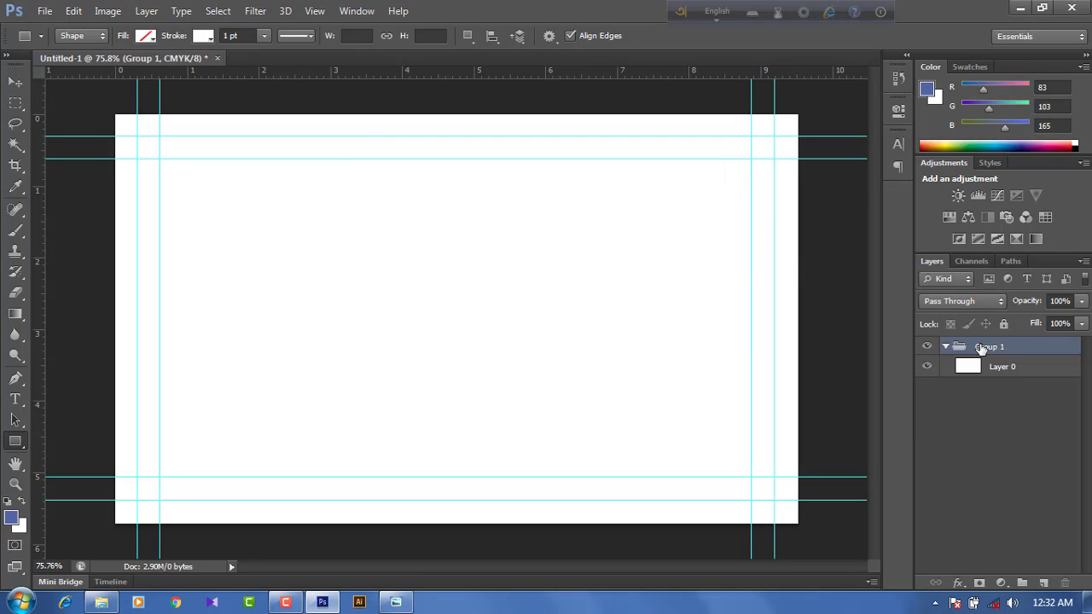
double_click(982, 346)
text(bg)
click(1022, 386)
Add a new empty group above bg and name it 'bleed', fixing a misspelling.
click(1021, 582)
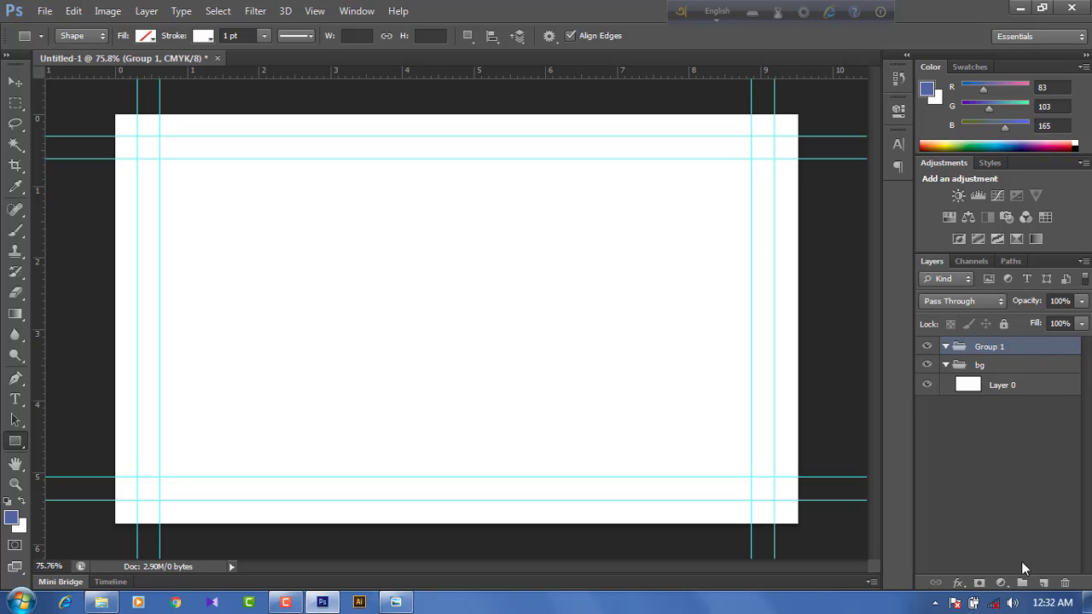
double_click(987, 346)
text(ble)
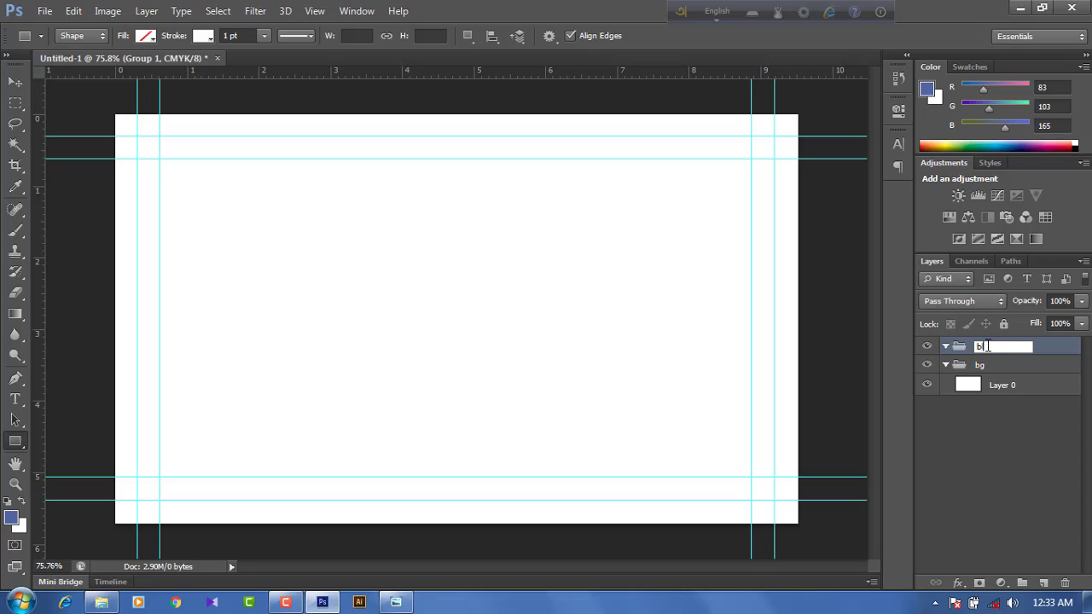
text(d)
key(Return)
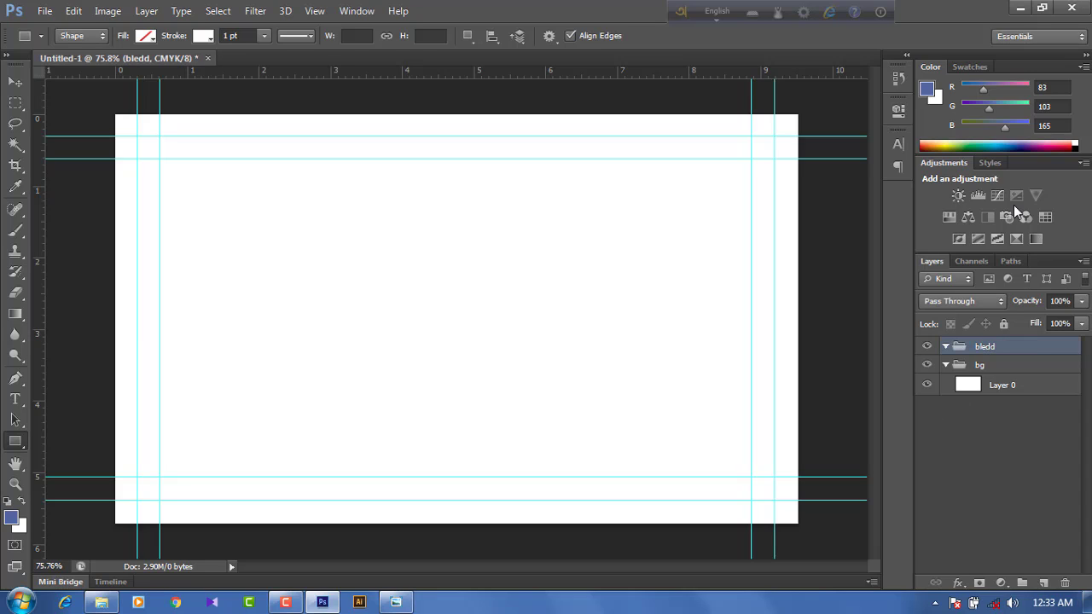
double_click(978, 348)
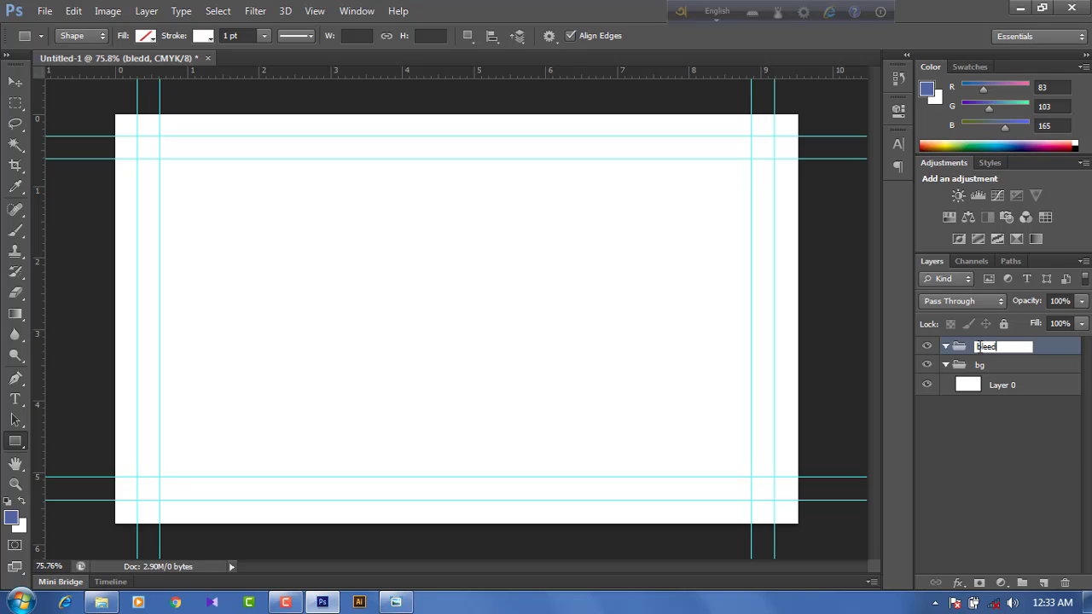
key(Return)
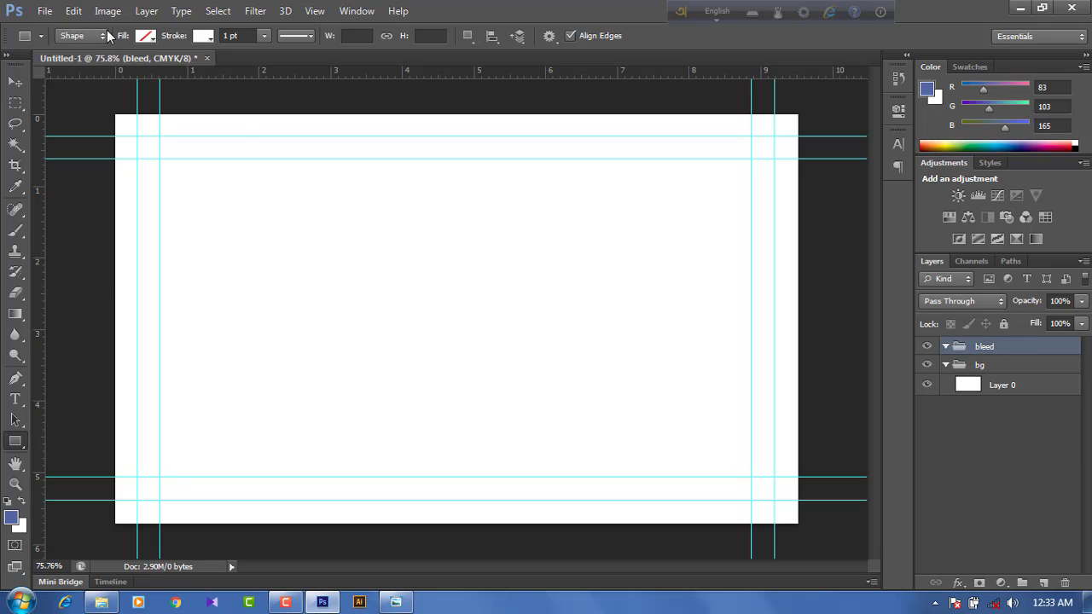
Draw a yellow, strokeless rectangle covering the whole canvas.
click(142, 36)
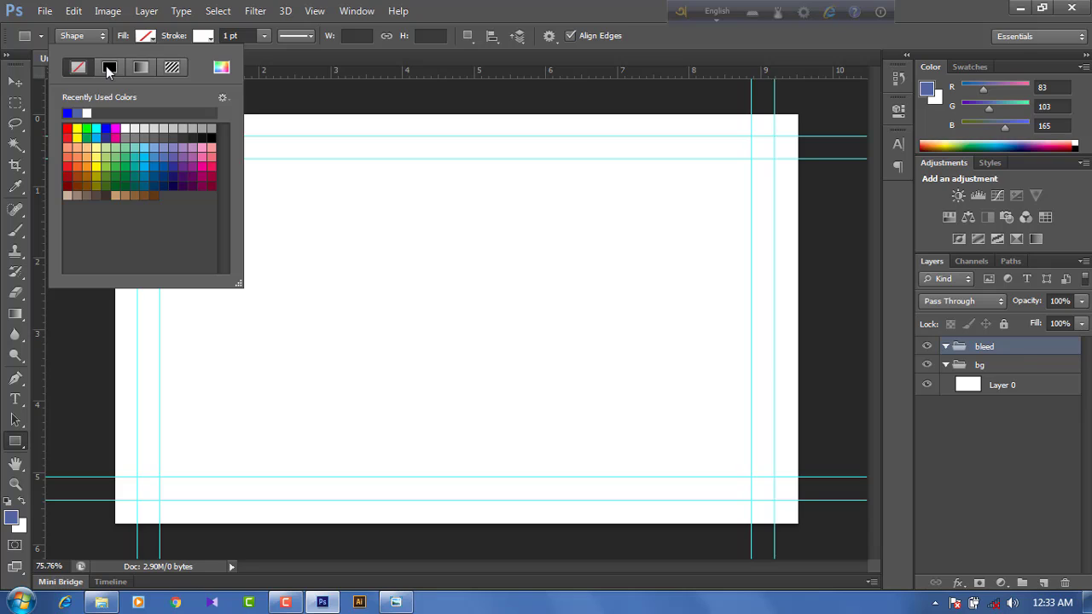
click(199, 39)
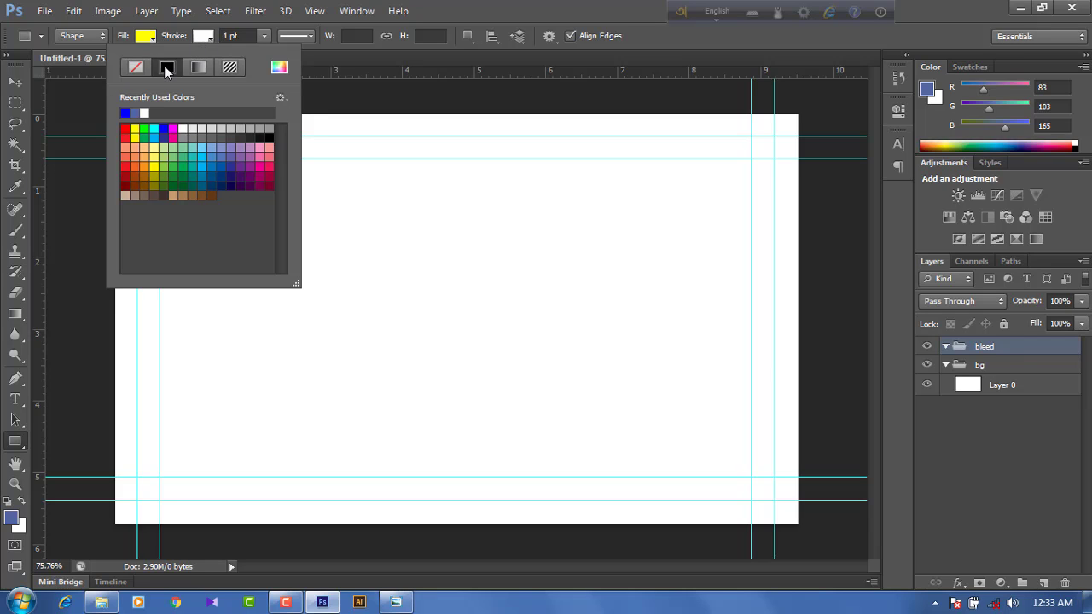
click(144, 65)
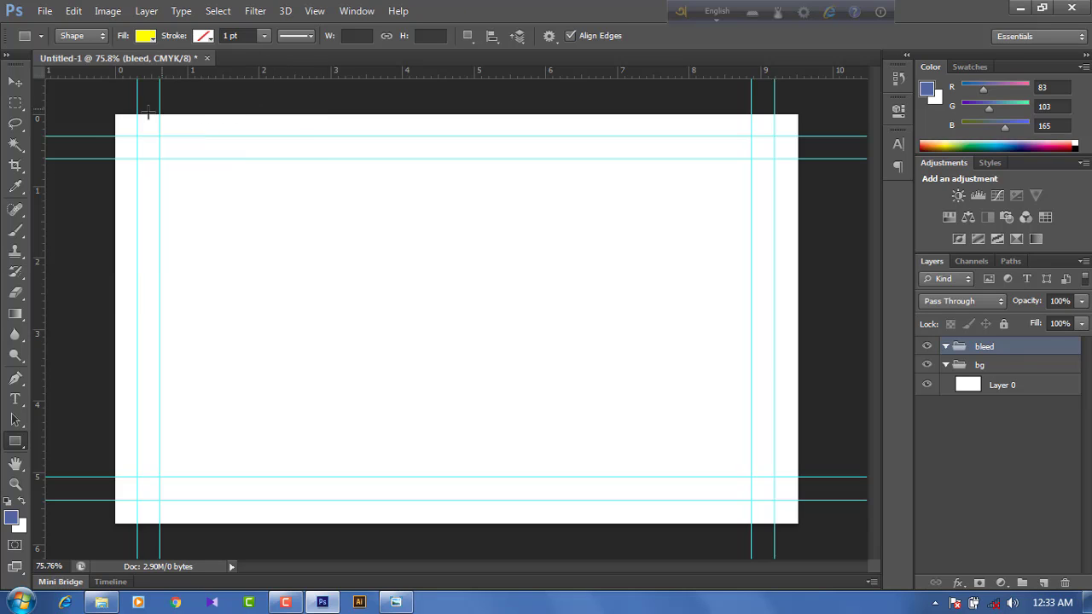
mouse_move(110, 112)
mouse_down()
mouse_move(361, 312)
mouse_move(800, 526)
mouse_up()
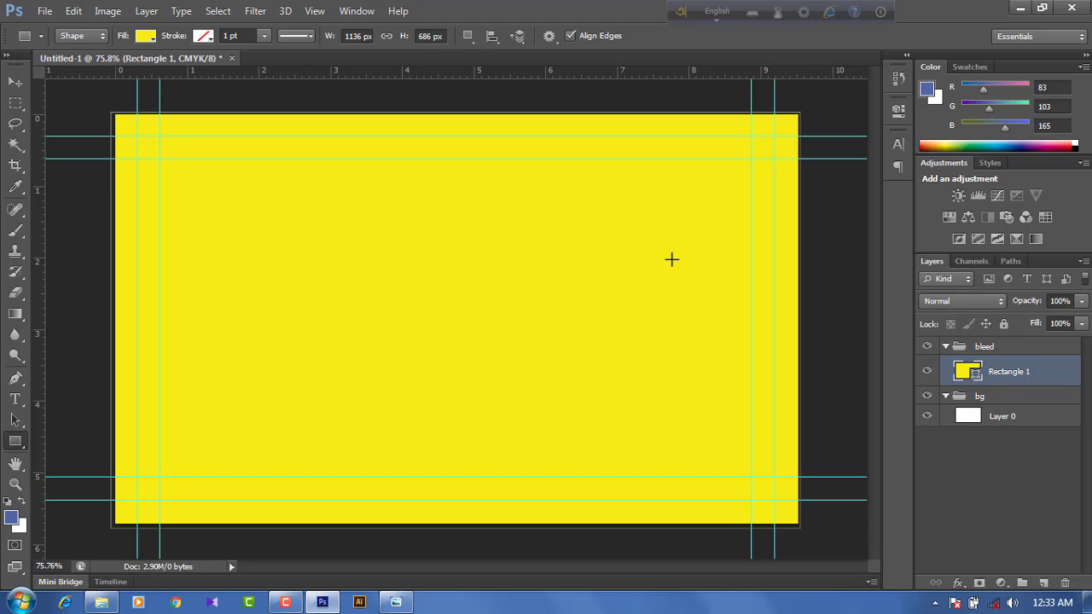
Cut a rounded-rectangle hole inside the guides with Exclude Overlapping Shapes, then hide the bleed group.
click(469, 36)
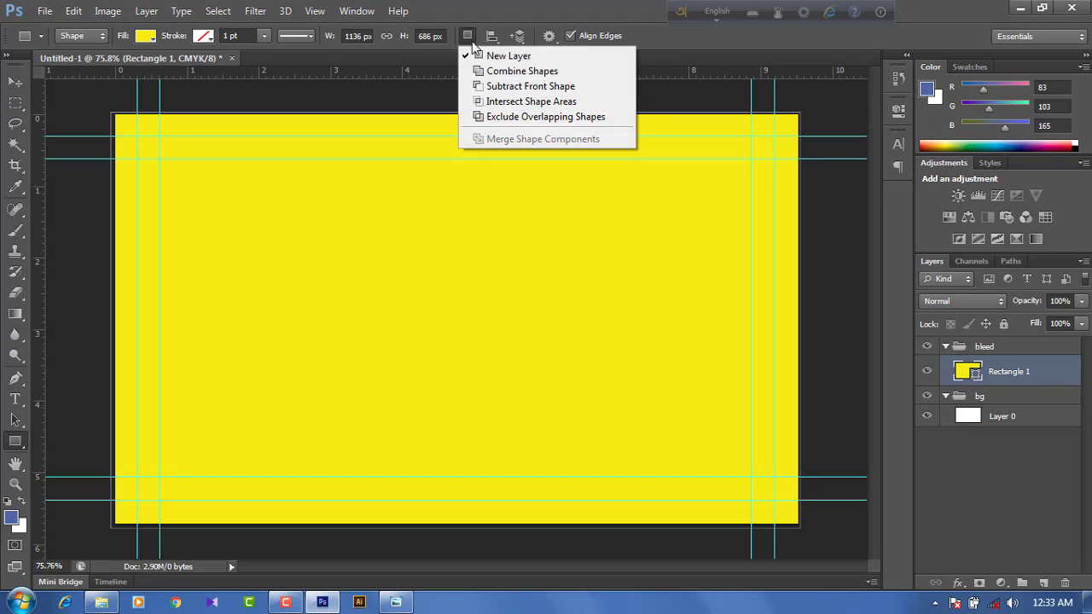
click(505, 117)
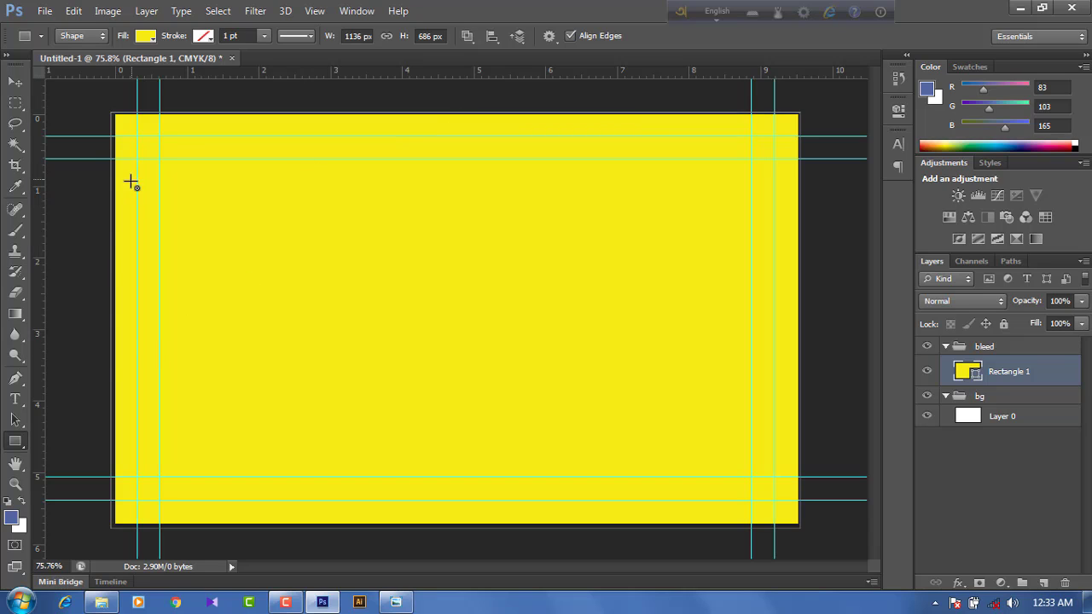
right_click(15, 449)
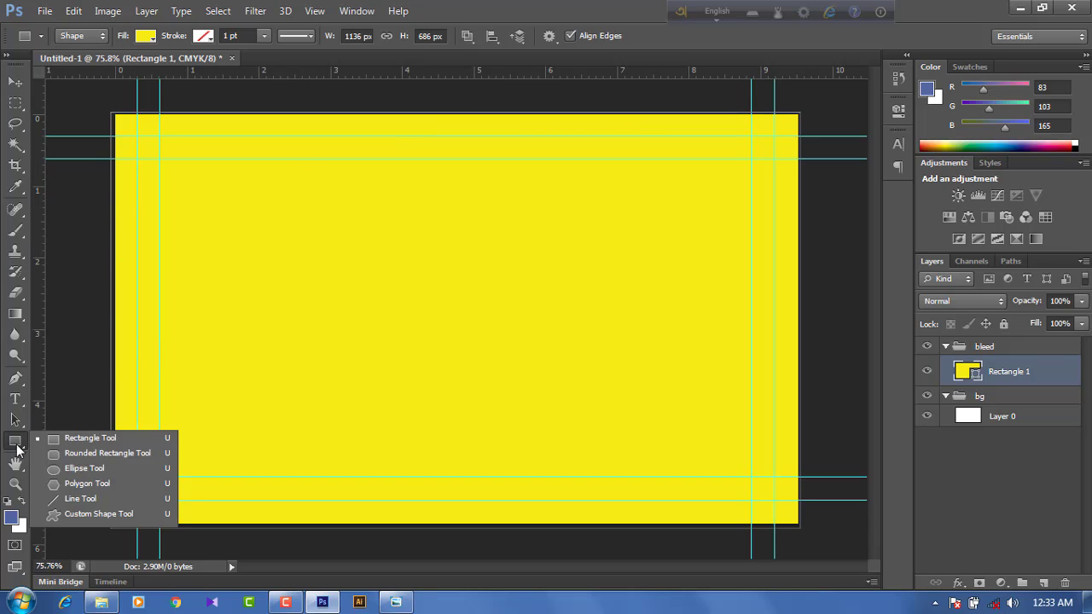
click(68, 455)
drag(137, 137, 773, 499)
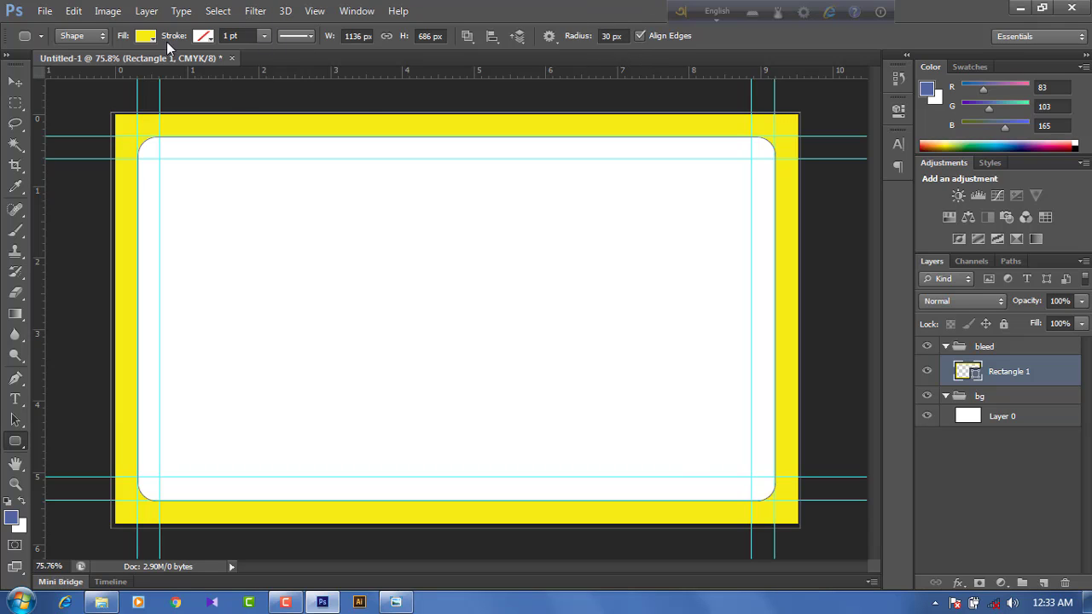
click(939, 346)
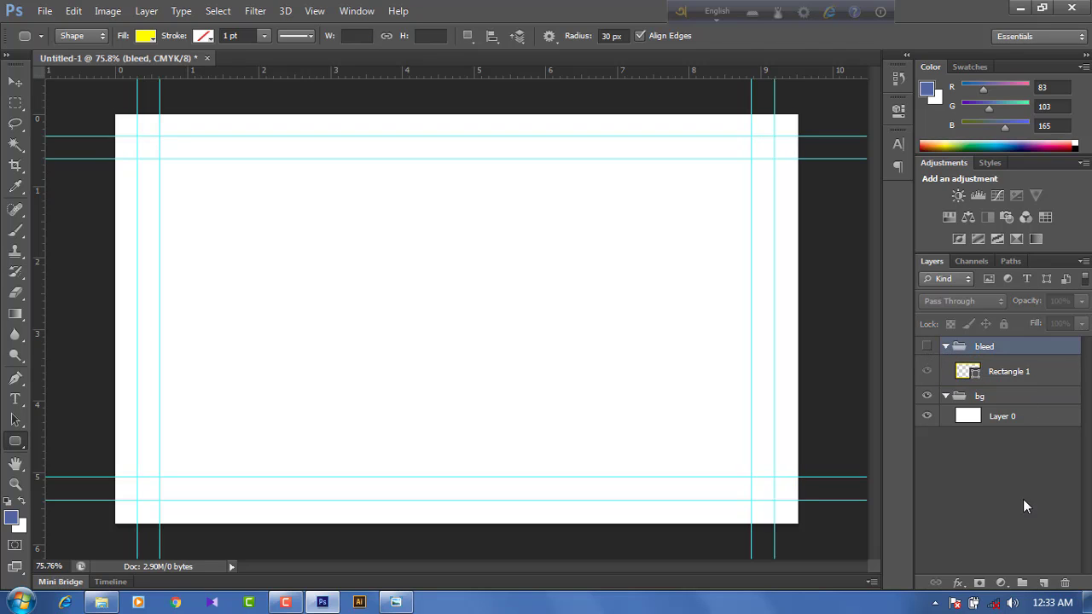
Create a new layer group named 'die cut'.
click(1022, 582)
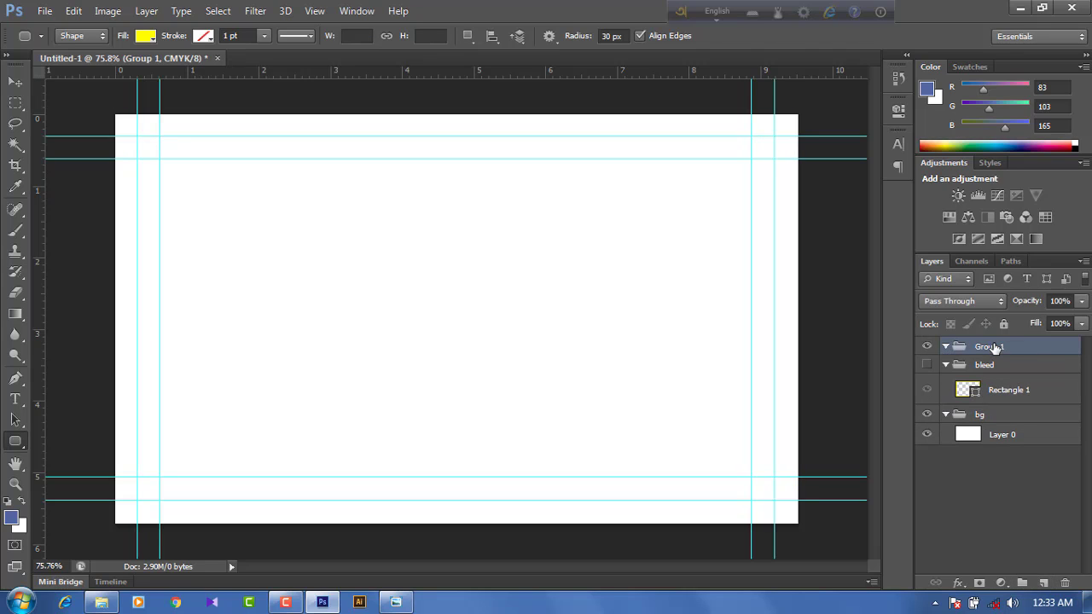
double_click(994, 347)
text(die cut)
key(Return)
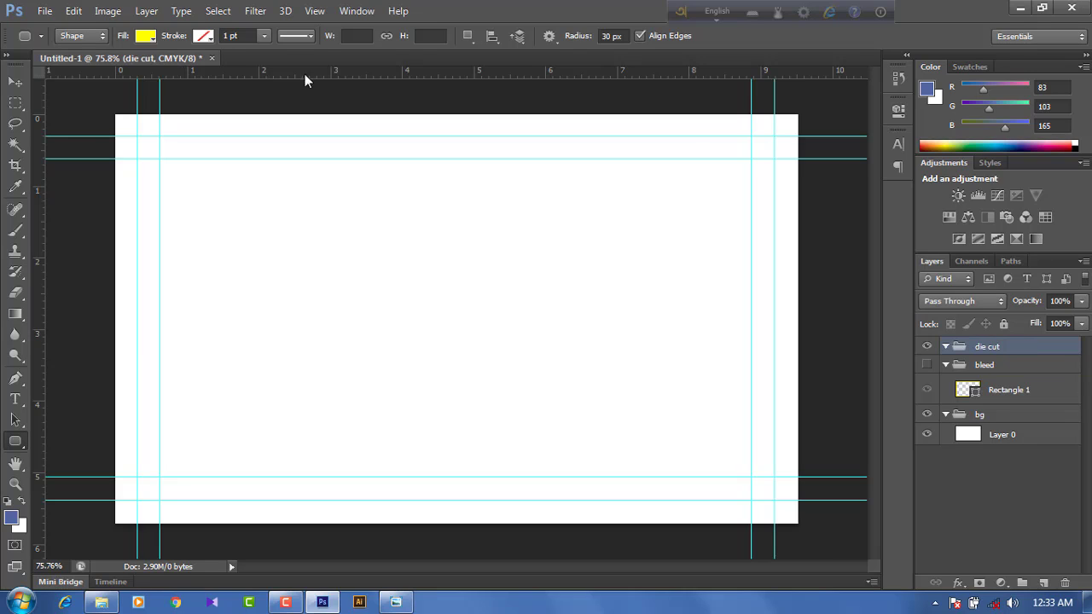
Draw a rounded rectangle with no fill and a white stroke along the inner guides.
click(140, 38)
click(78, 67)
click(202, 35)
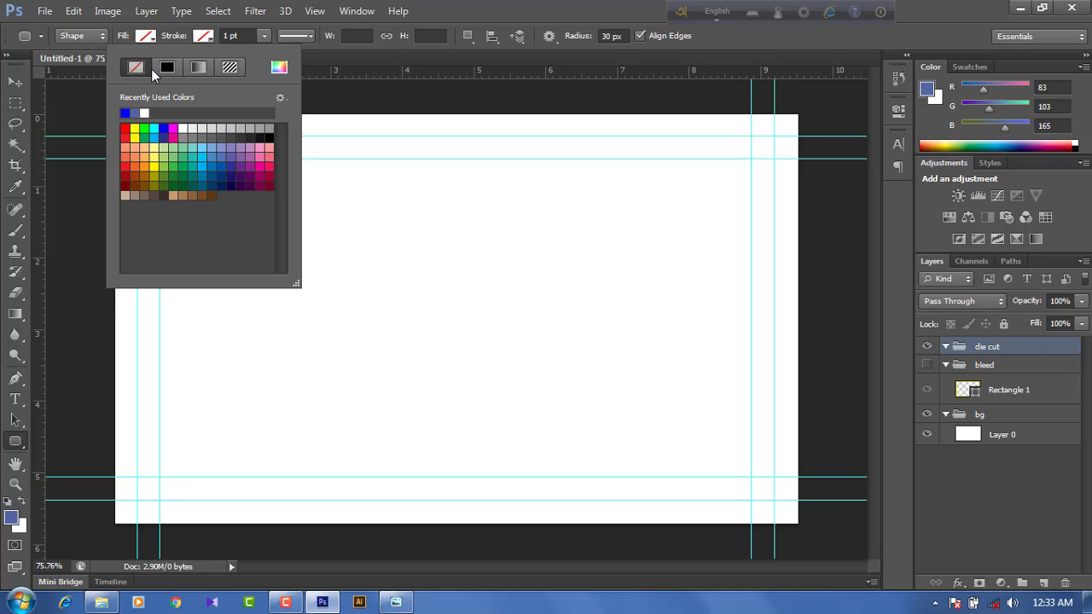
click(166, 68)
key(Return)
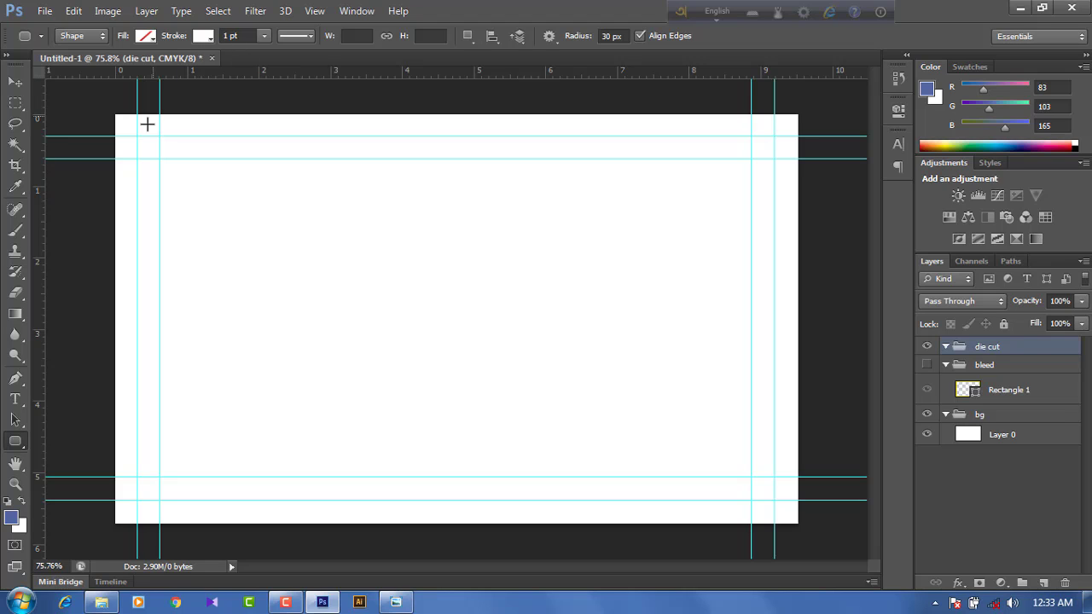
drag(136, 137, 777, 505)
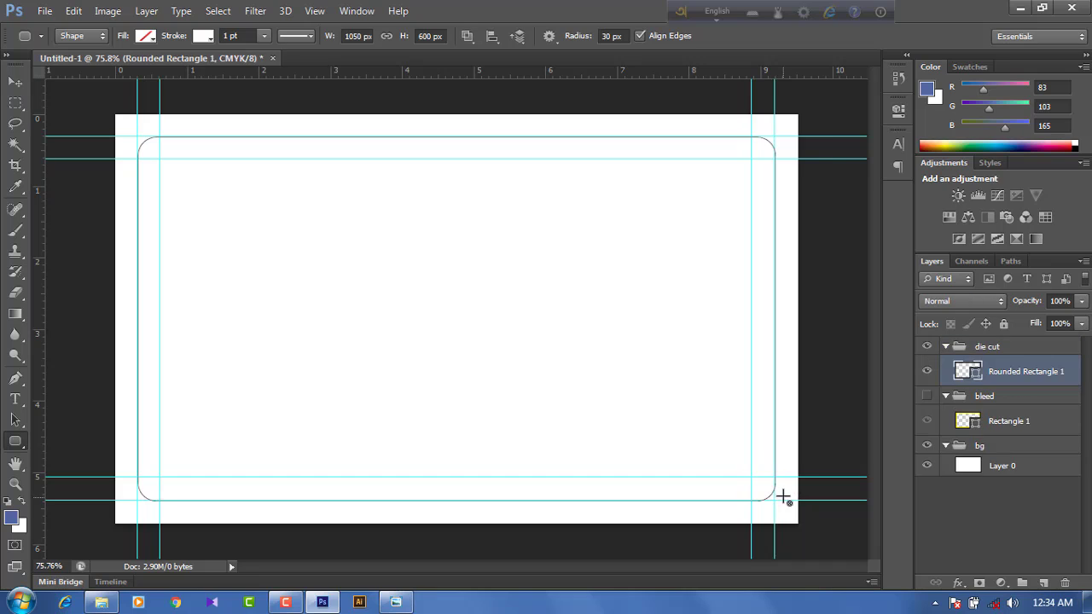
Hide the die cut group and collapse the die cut and bleed groups.
click(1022, 530)
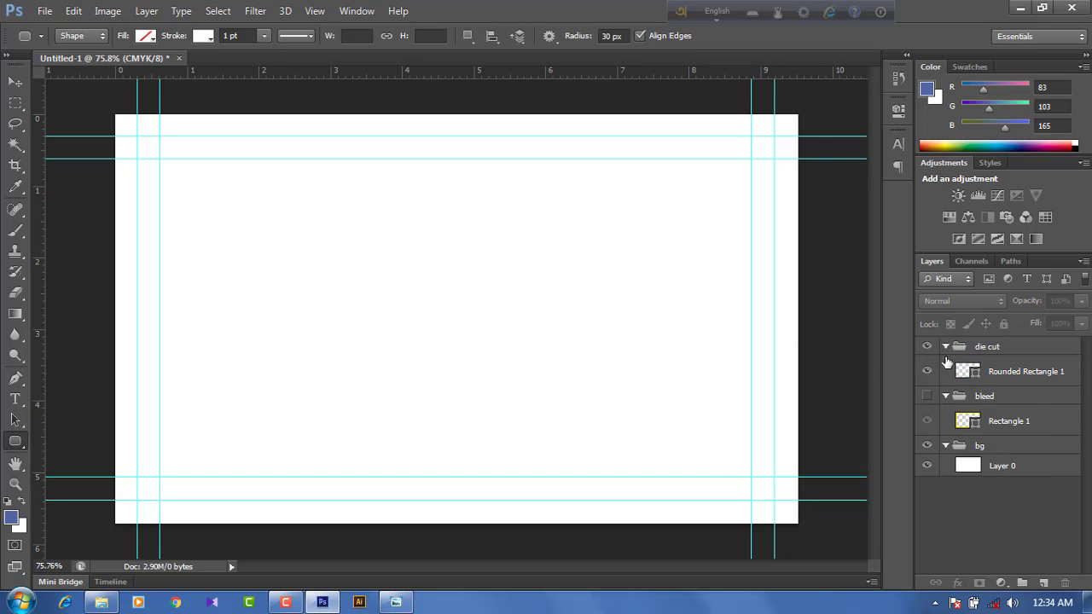
click(926, 346)
click(926, 347)
click(946, 347)
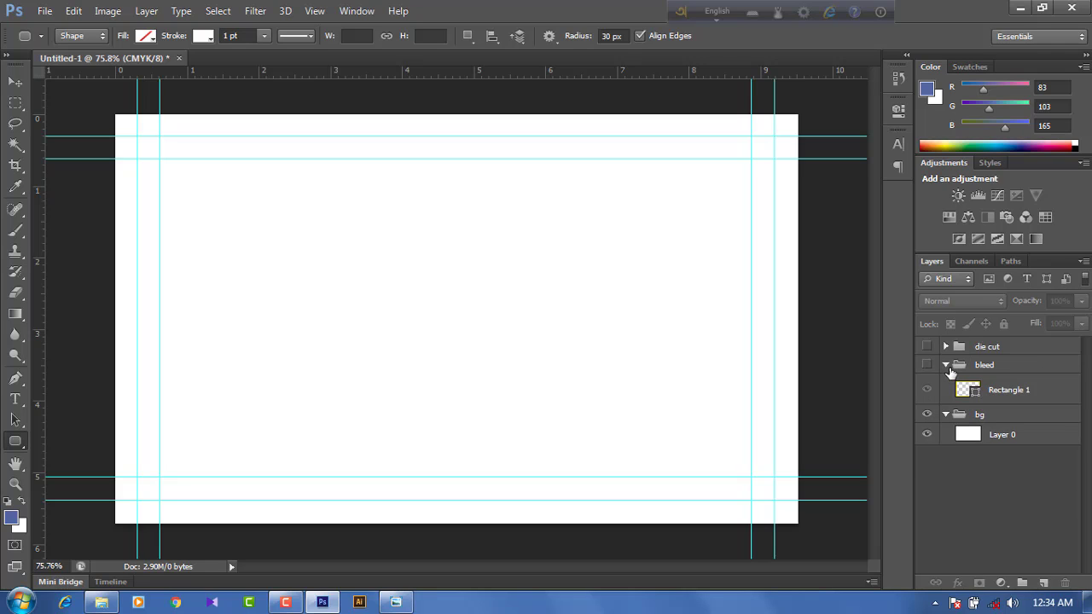
click(946, 364)
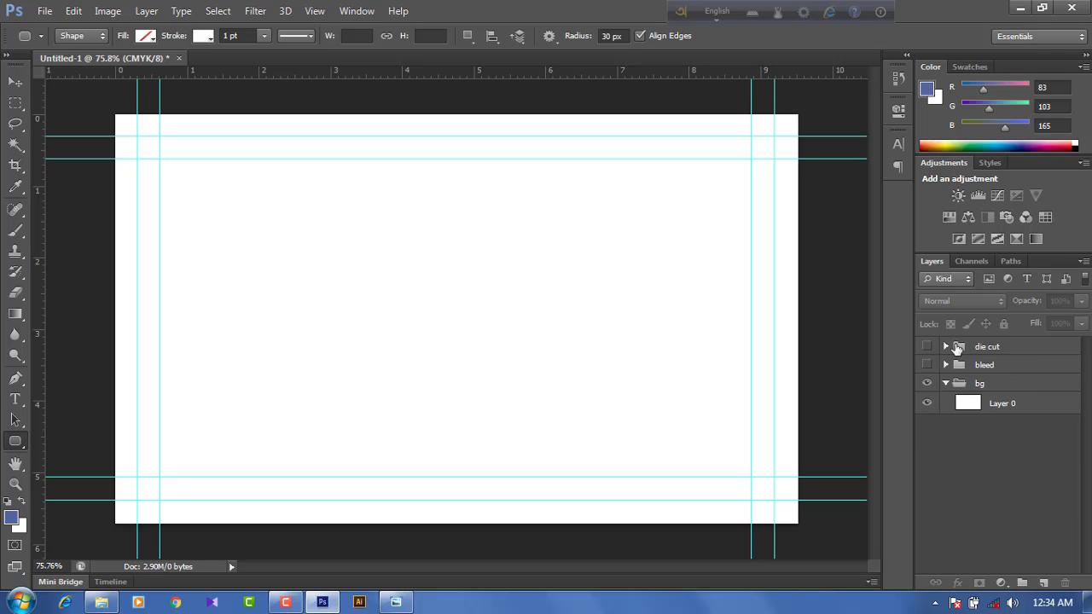
click(946, 346)
Add a new group below bleed, above bg, and name it 'shape'.
click(1022, 582)
drag(985, 348, 997, 390)
double_click(995, 384)
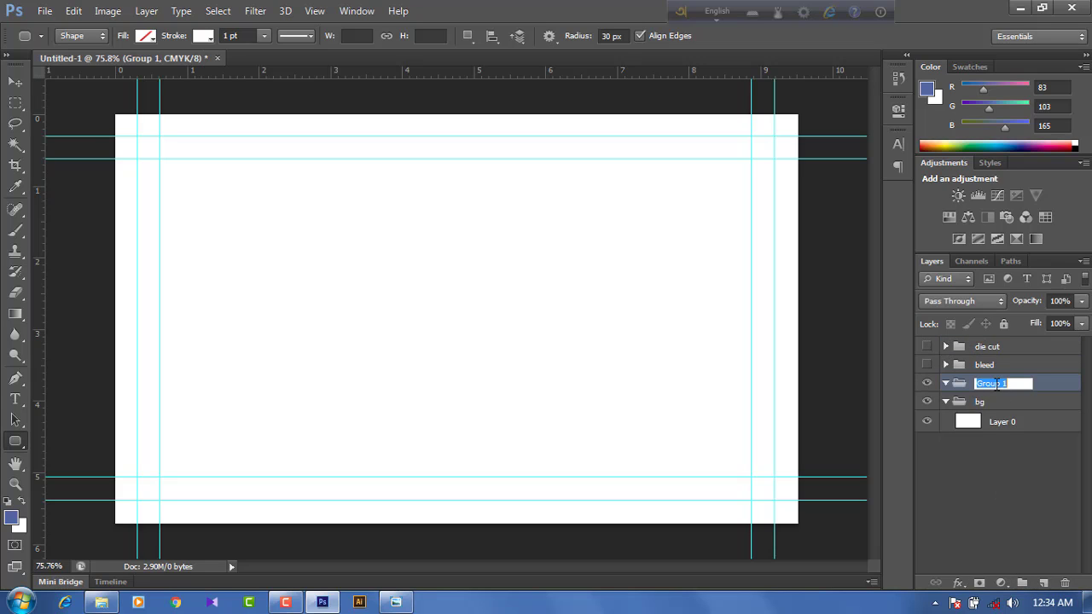
text(shape)
key(Return)
click(1003, 480)
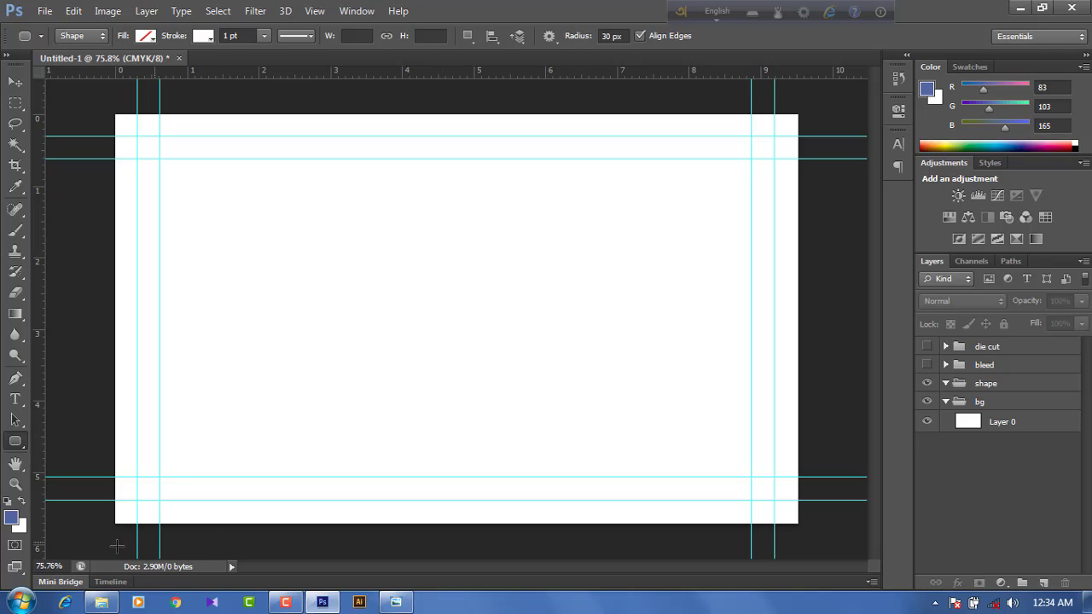
Switch to the Rectangle Tool and undo a first trial rectangle.
right_click(16, 444)
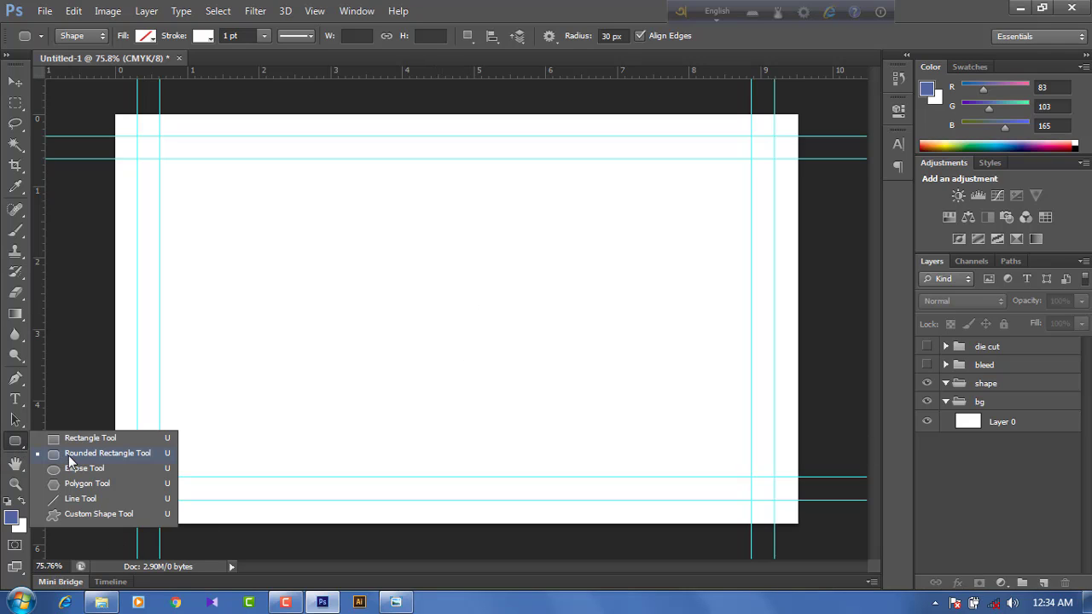
click(89, 439)
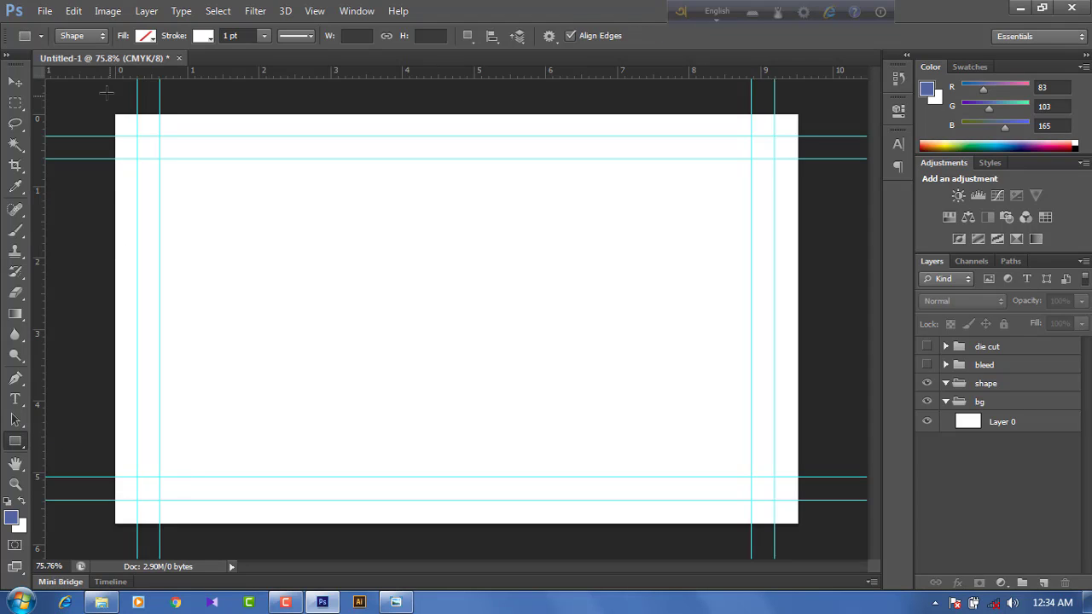
drag(107, 93, 460, 543)
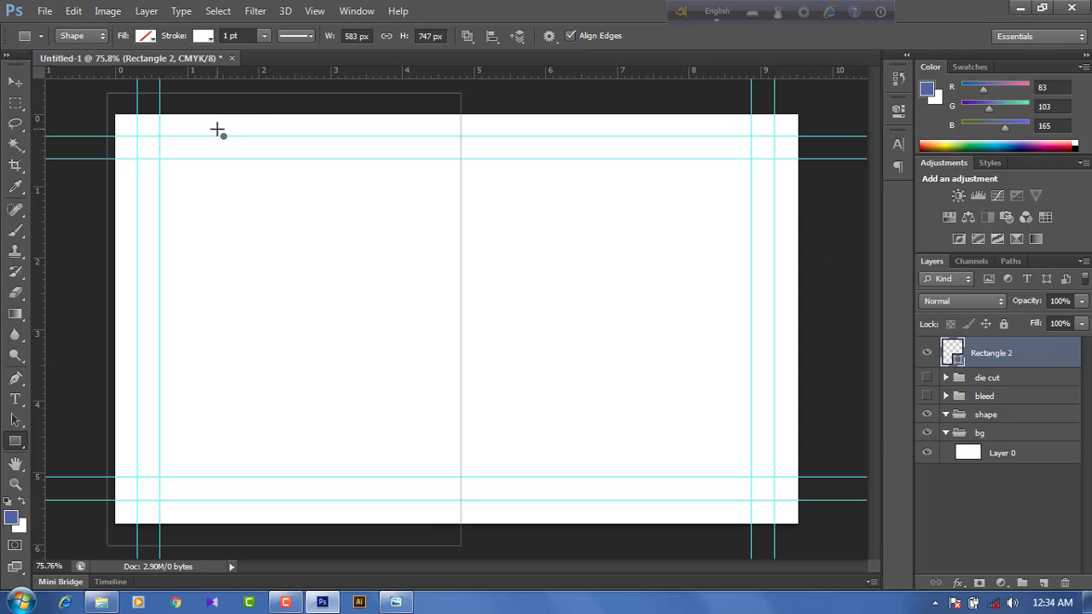
key(ctrl+z)
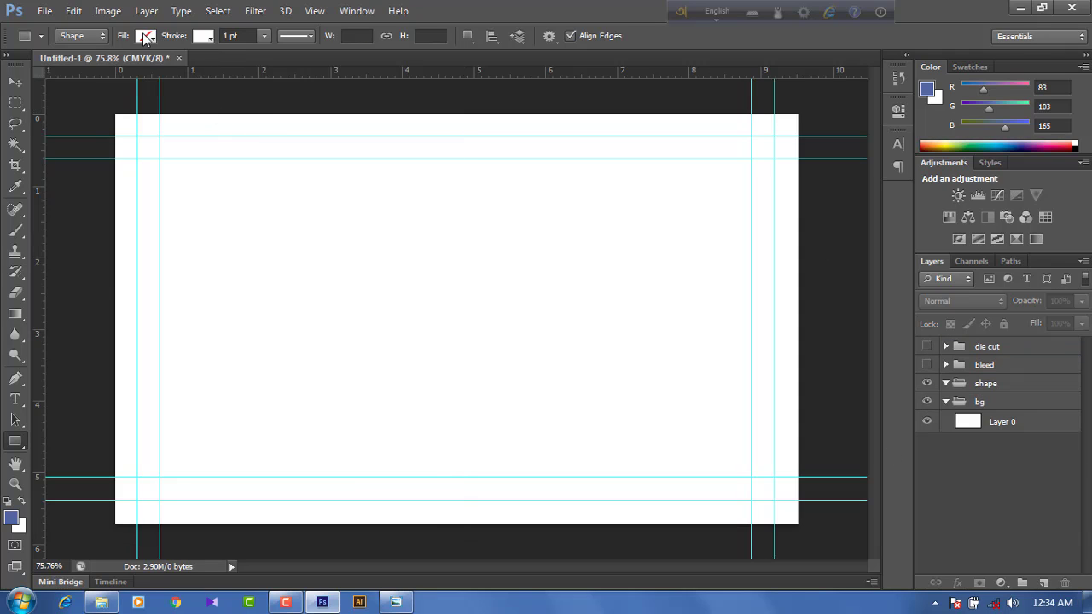
Draw a black-filled, strokeless rectangle over the card's left side, past its edges.
click(145, 38)
click(202, 39)
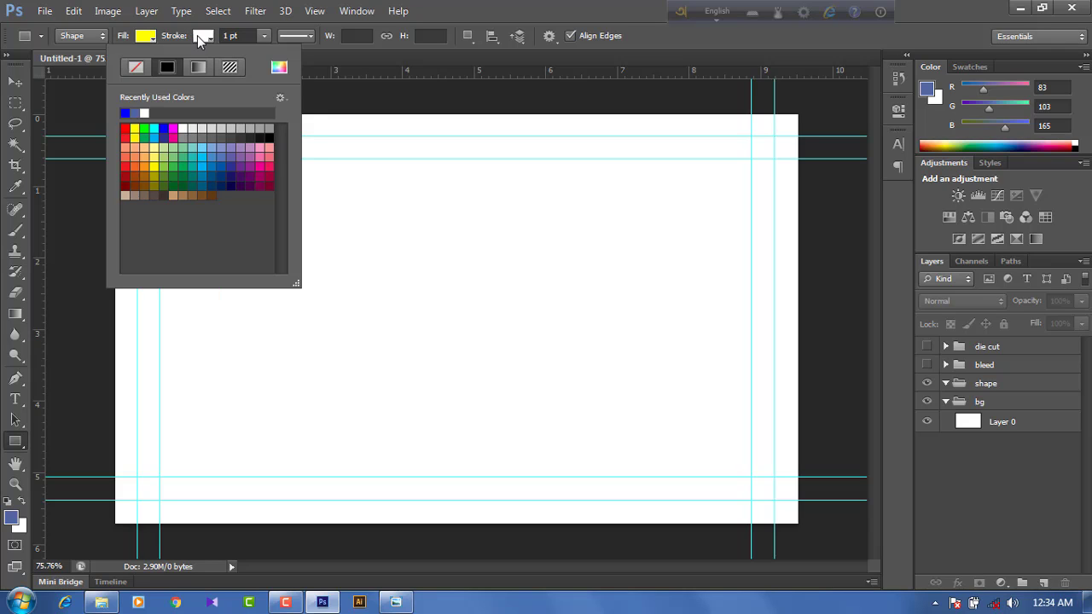
click(136, 68)
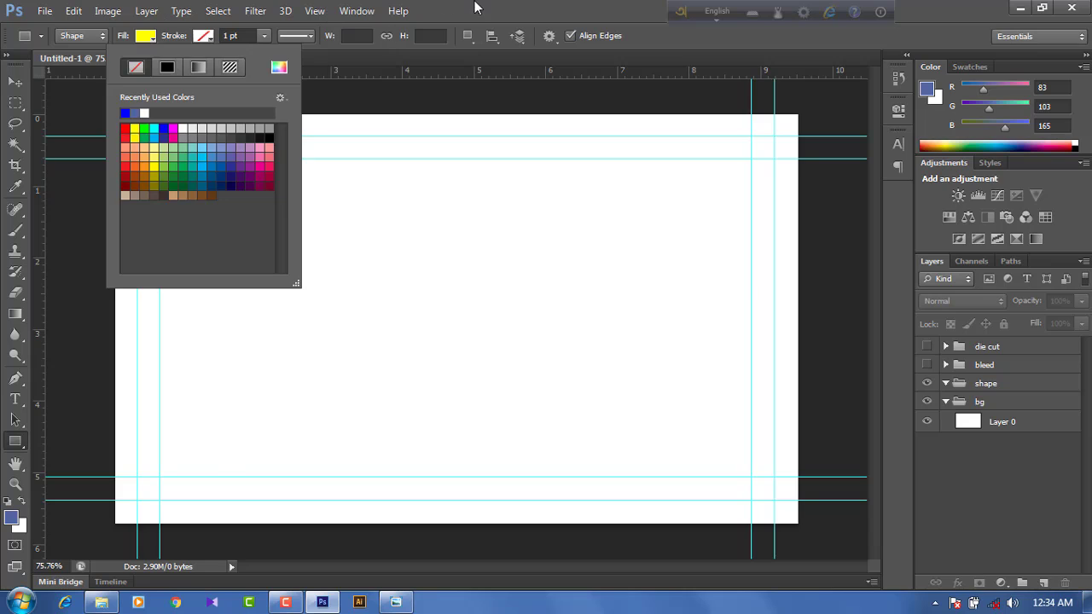
click(475, 5)
click(145, 39)
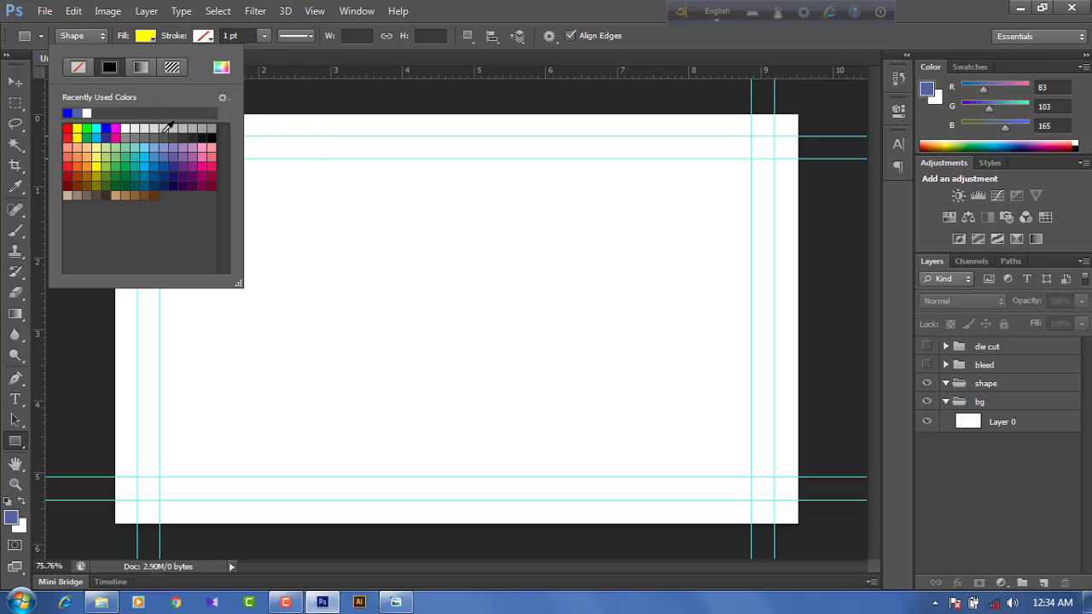
click(212, 130)
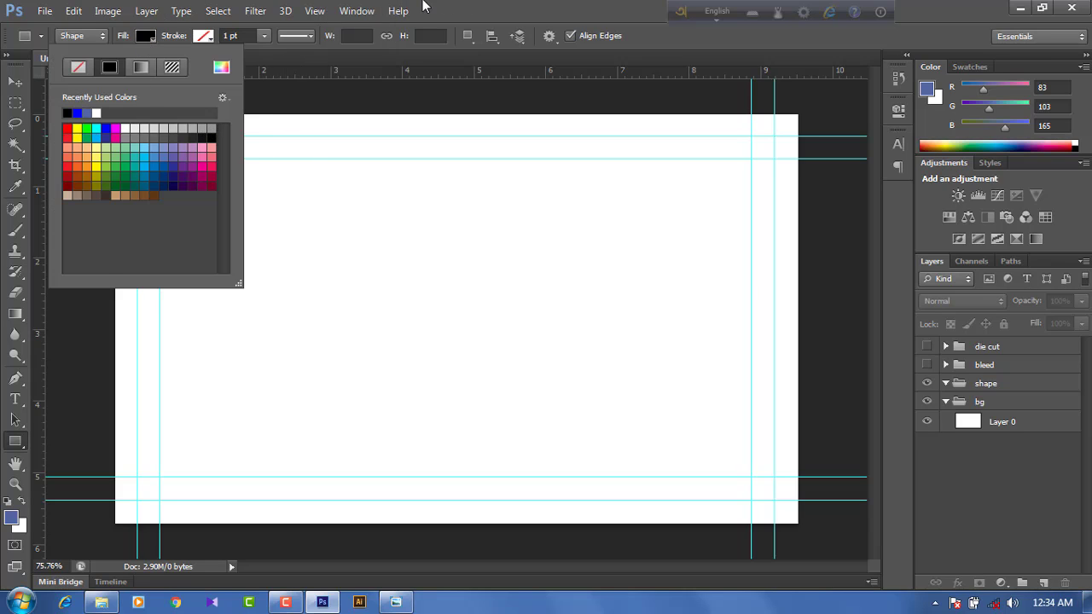
click(425, 6)
mouse_move(100, 94)
mouse_down()
mouse_move(481, 548)
mouse_move(459, 561)
mouse_up()
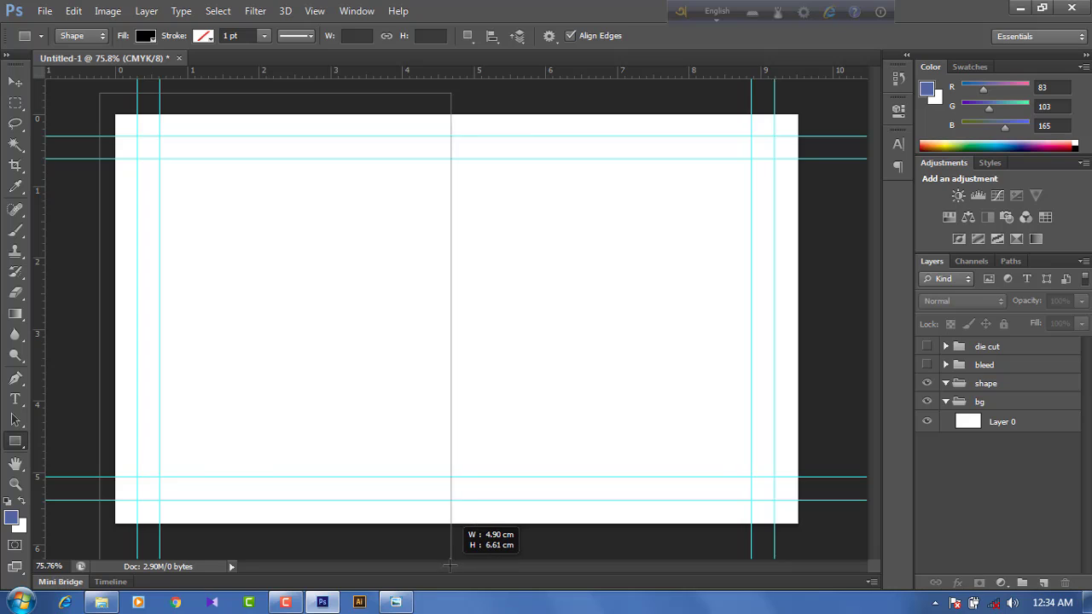
drag(453, 564, 449, 564)
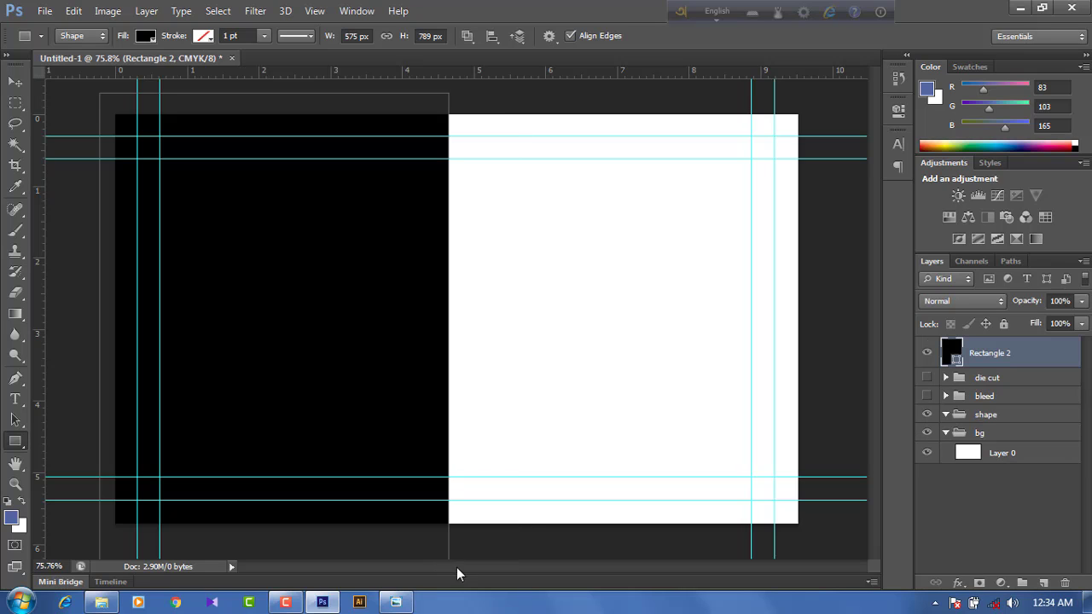
Add a Pattern Overlay to the black rectangle using a dark dotted pattern.
double_click(1039, 350)
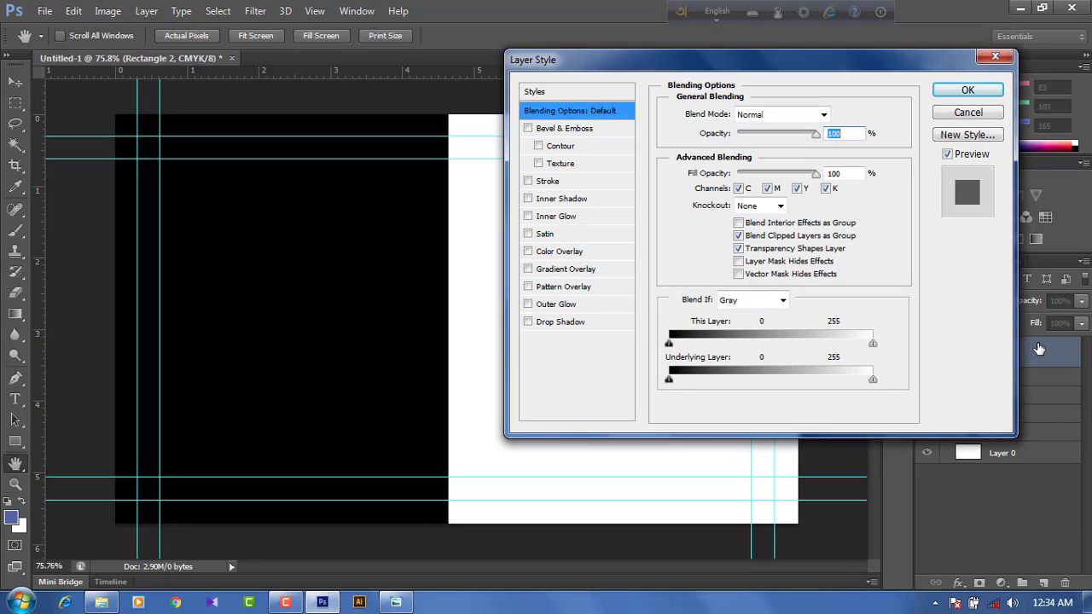
click(572, 293)
click(775, 169)
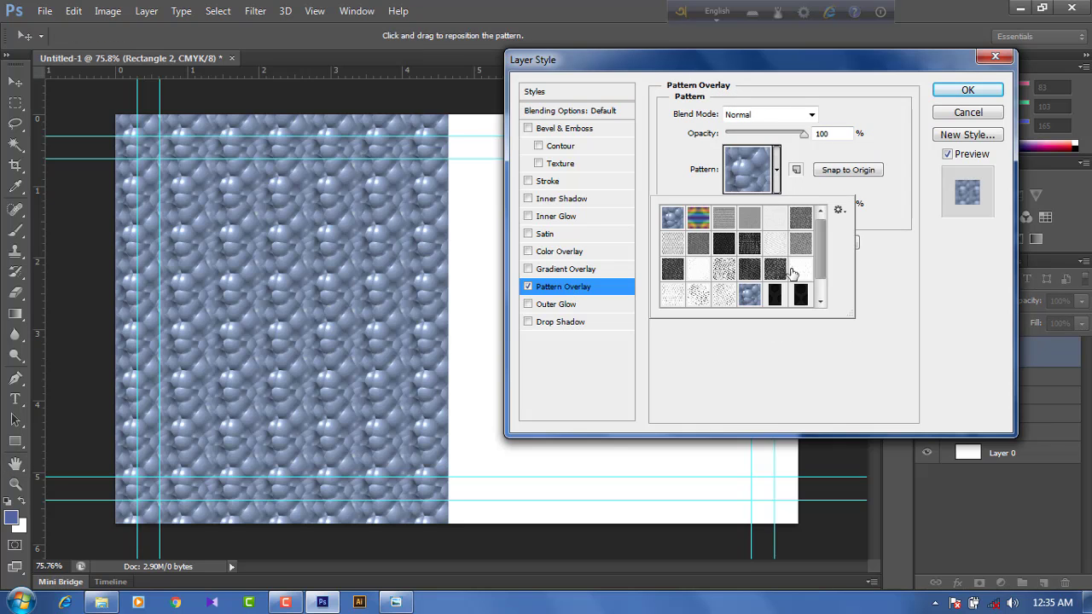
click(748, 247)
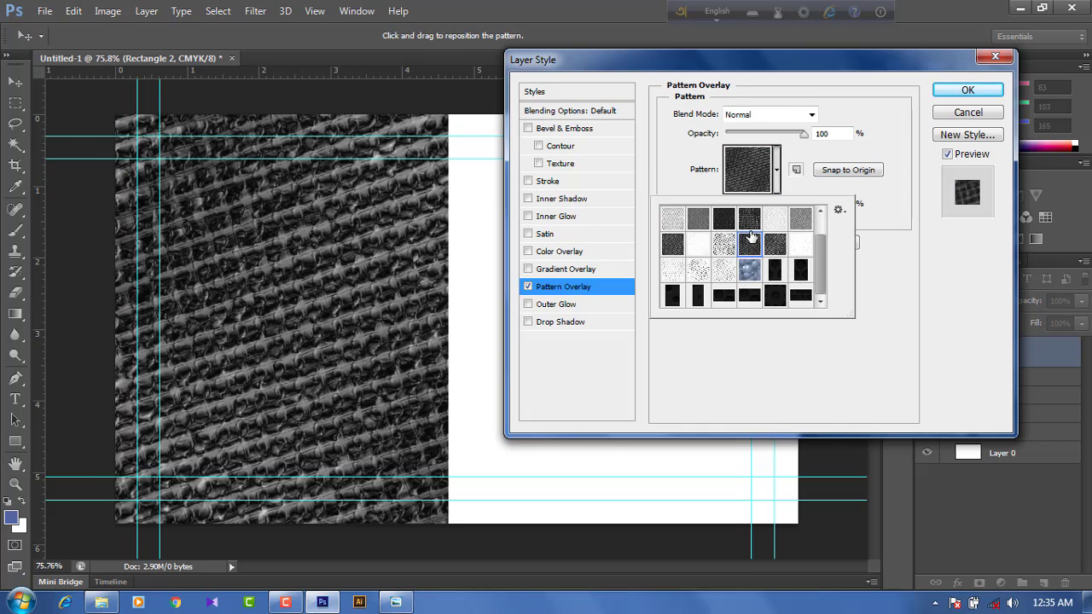
click(756, 266)
click(777, 293)
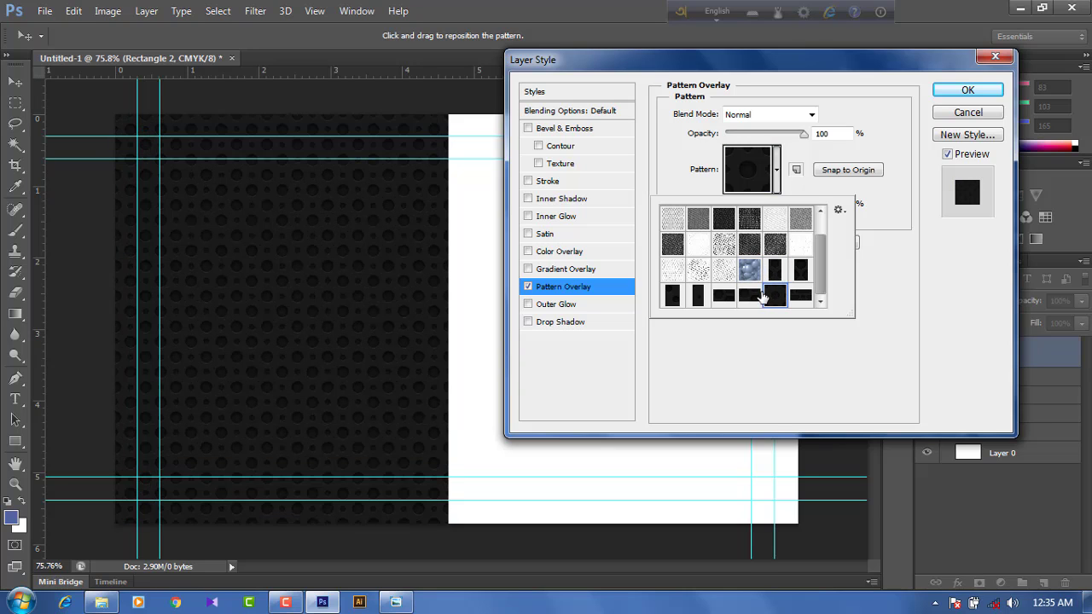
click(744, 299)
click(698, 295)
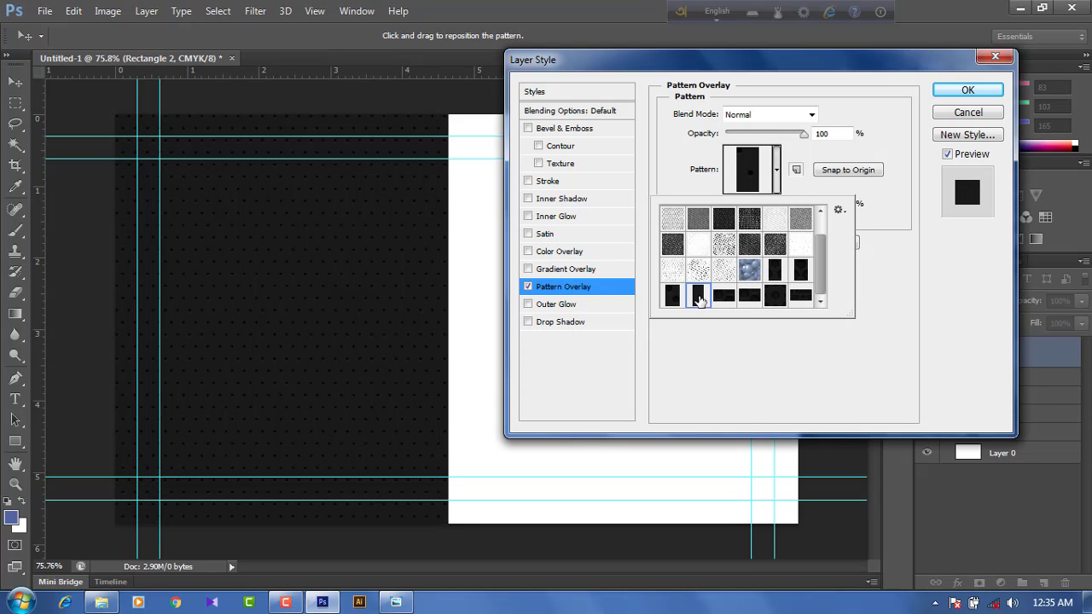
click(673, 295)
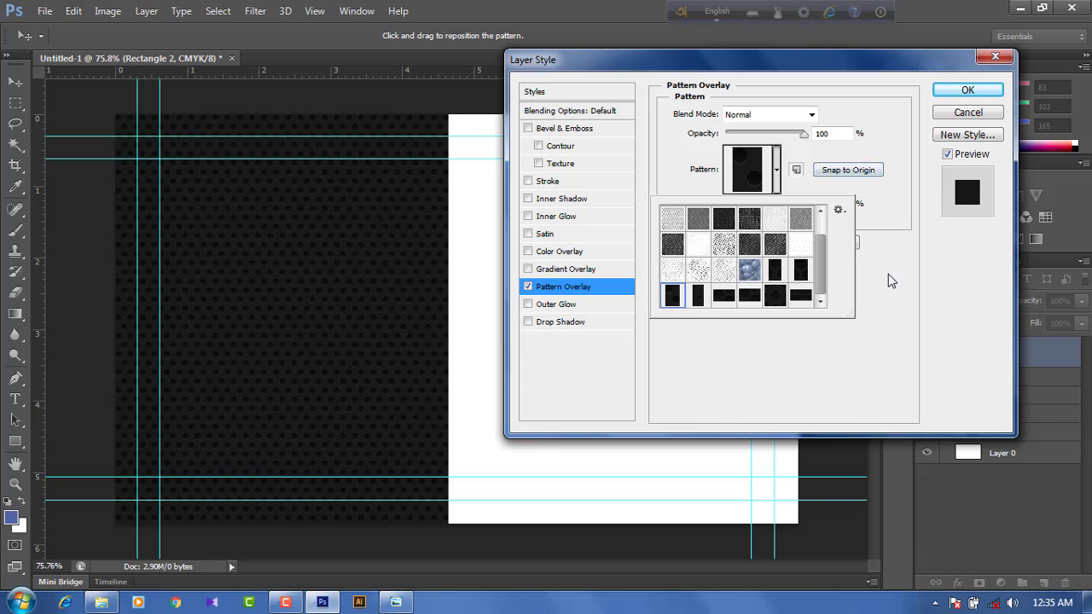
click(891, 281)
Reduce the pattern scale to 39% and apply the layer style.
click(745, 206)
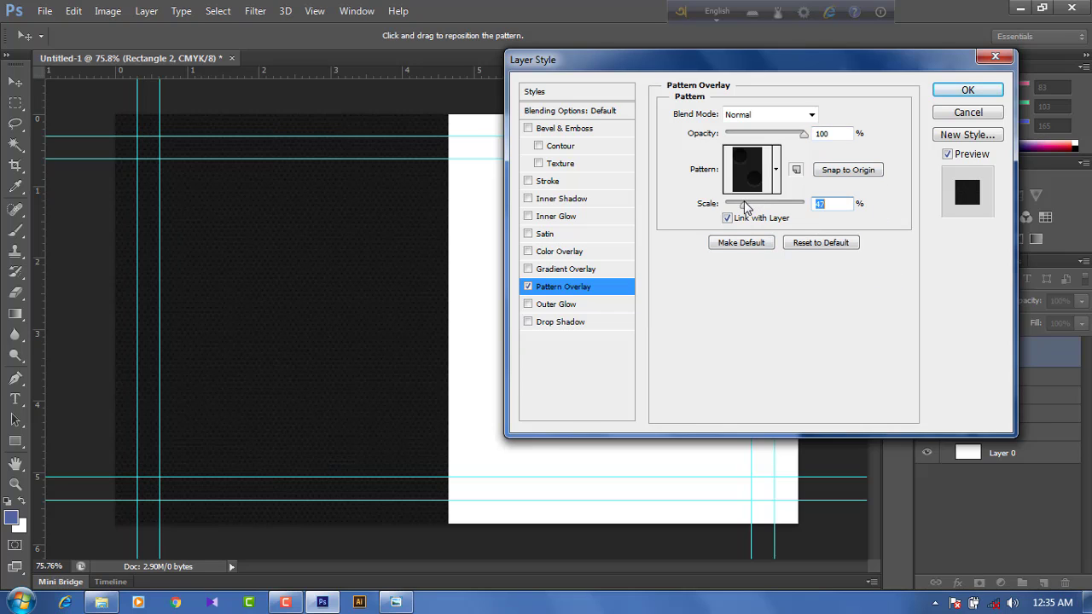
drag(745, 206, 741, 208)
click(939, 91)
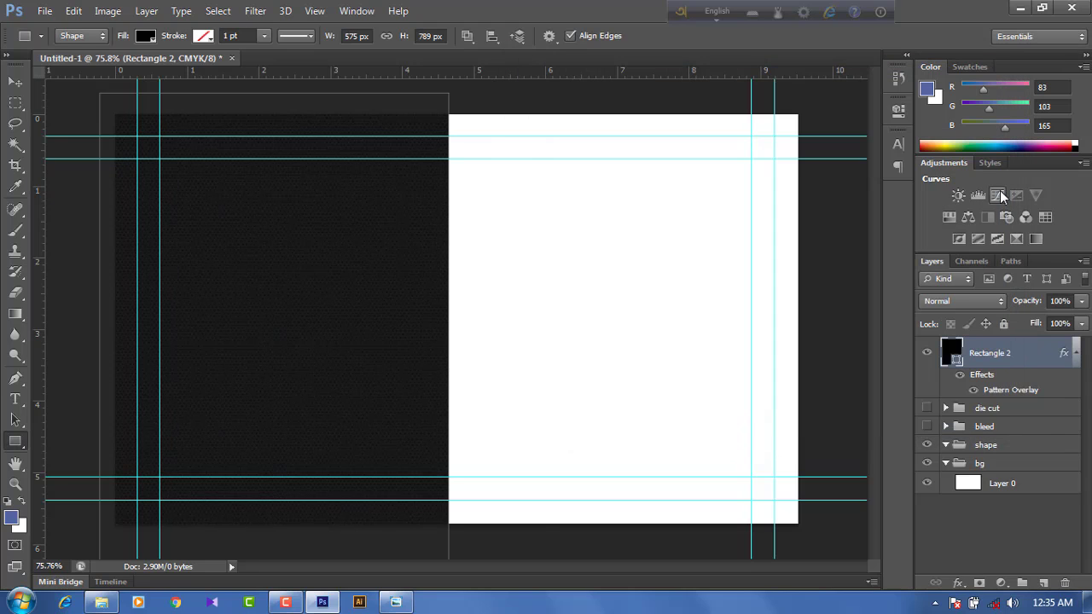
ctrl+click(1003, 376)
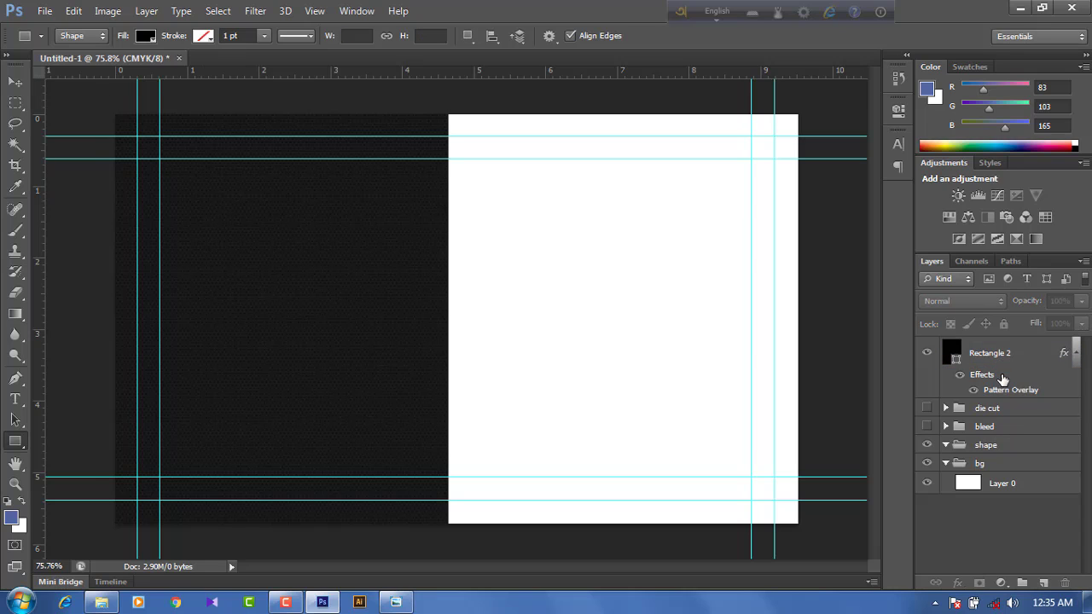
Move Rectangle 2 into the shape group and check the reference card image.
drag(1006, 361, 1009, 441)
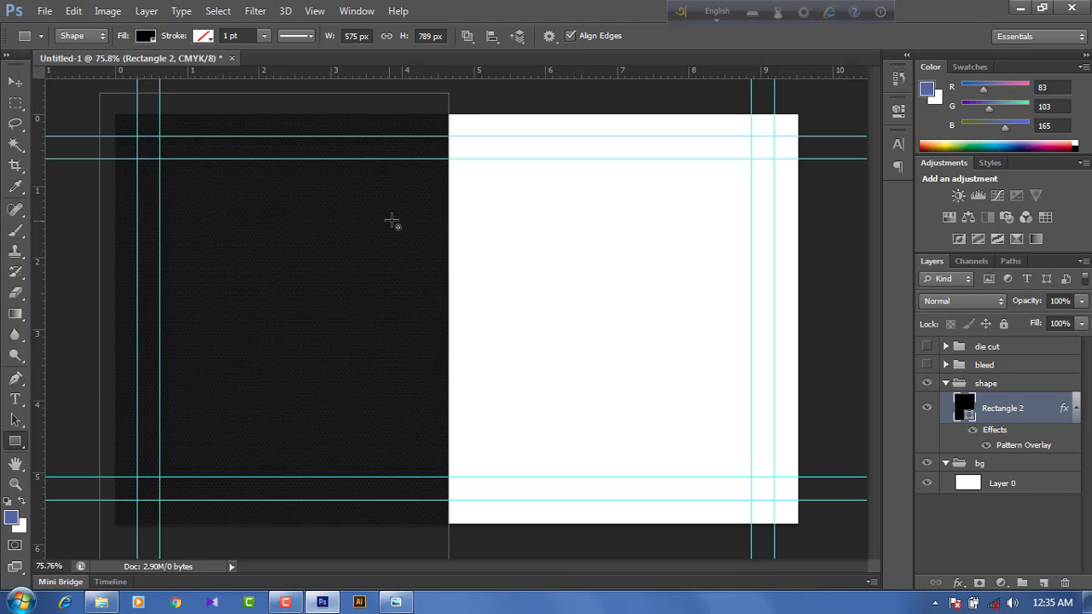
key(alt+Tab)
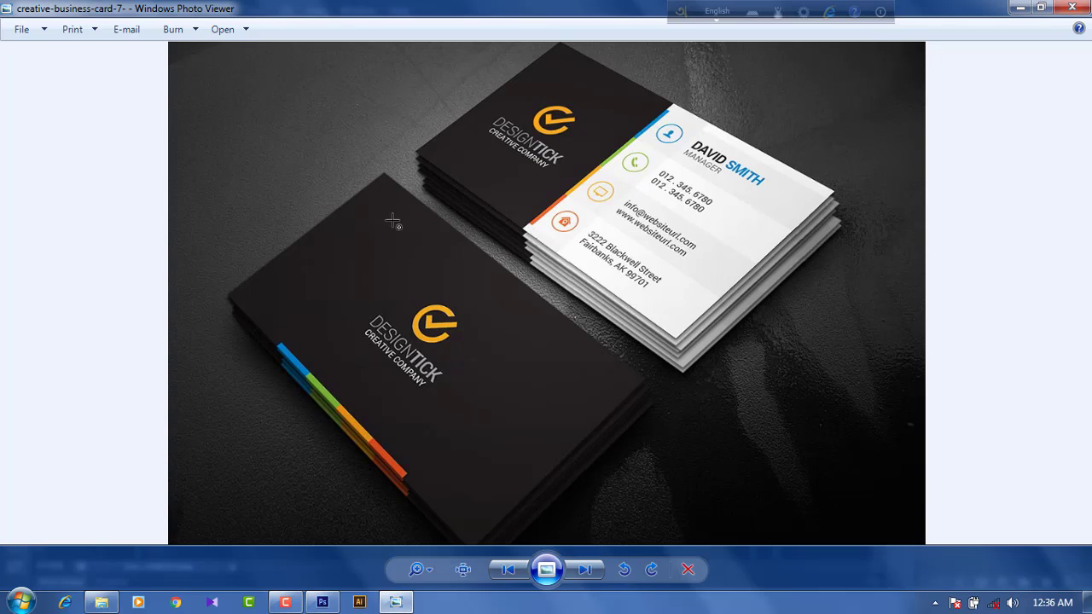
click(323, 603)
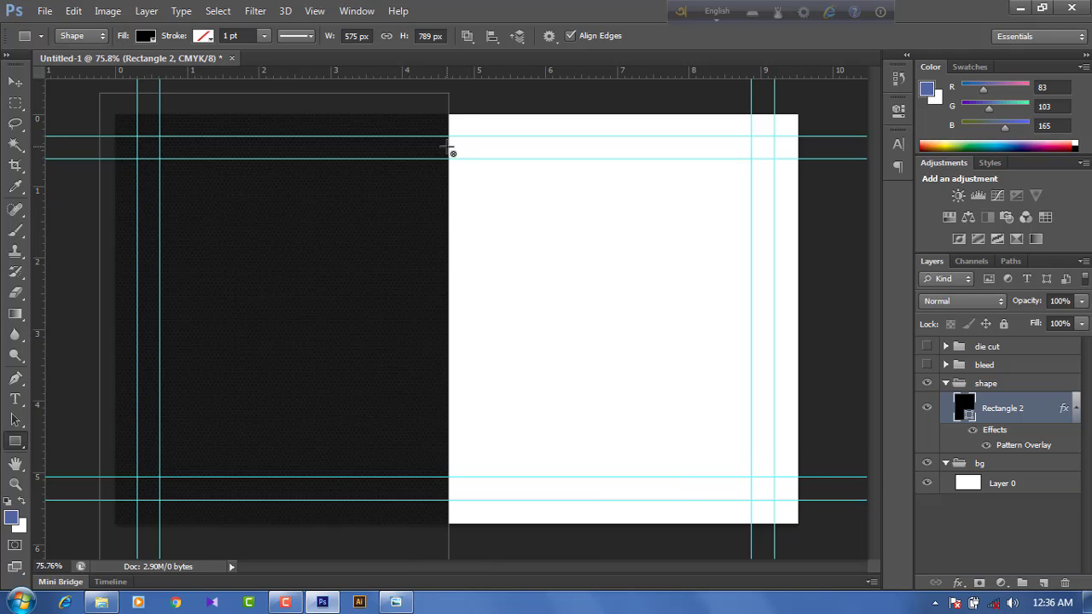
Draw a bar across the card's right side, try duplicating it lower, then undo the copy.
drag(449, 144, 811, 195)
key(v)
drag(562, 220, 554, 279)
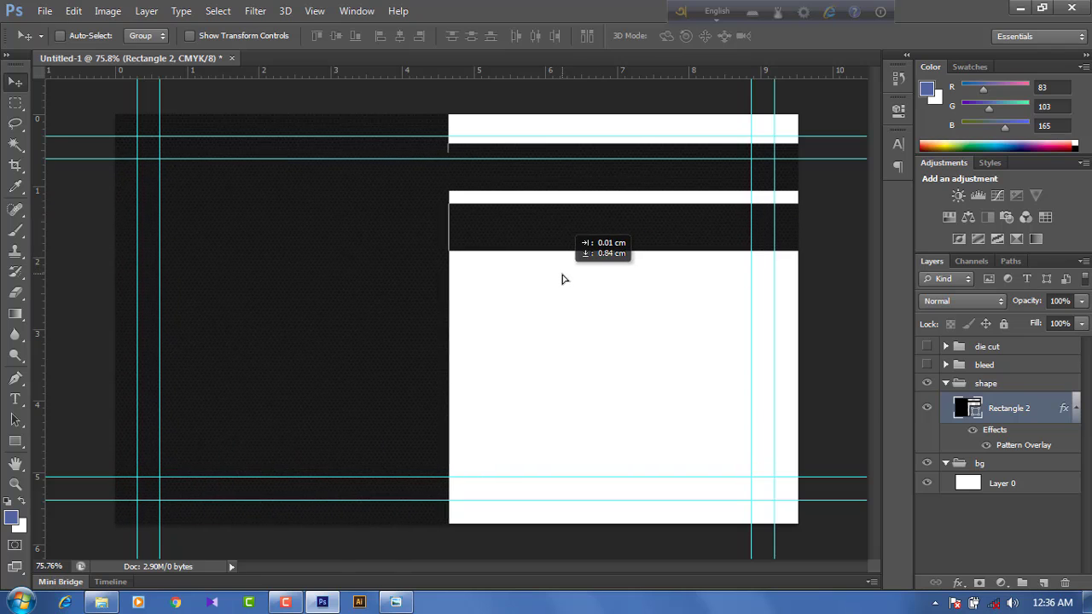
drag(555, 279, 544, 276)
key(ctrl+z)
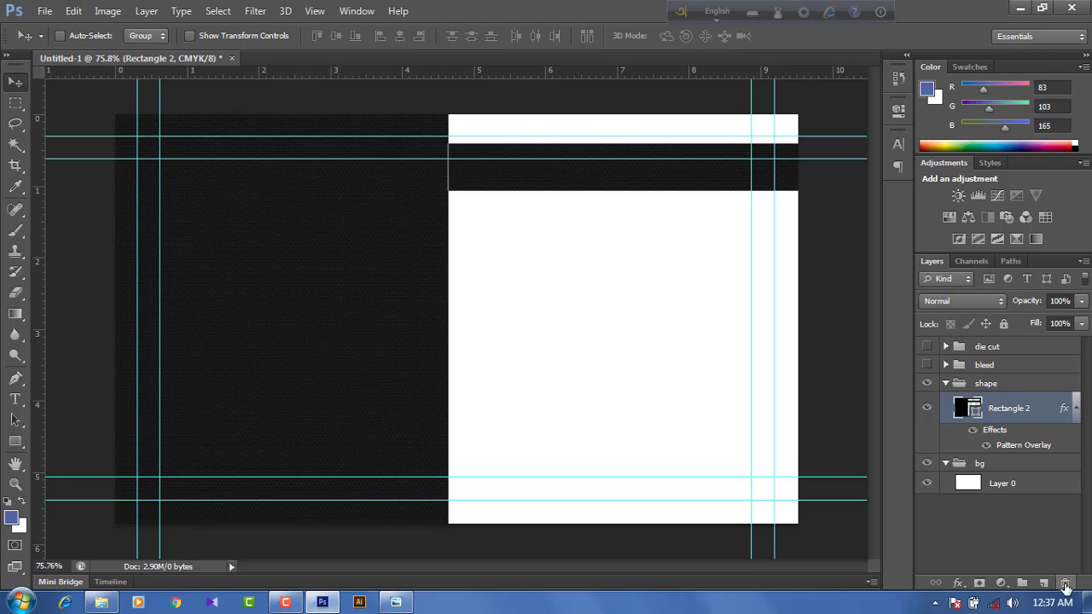
Make the bar solid black, redraw it across the top, and duplicate it down the page.
double_click(967, 408)
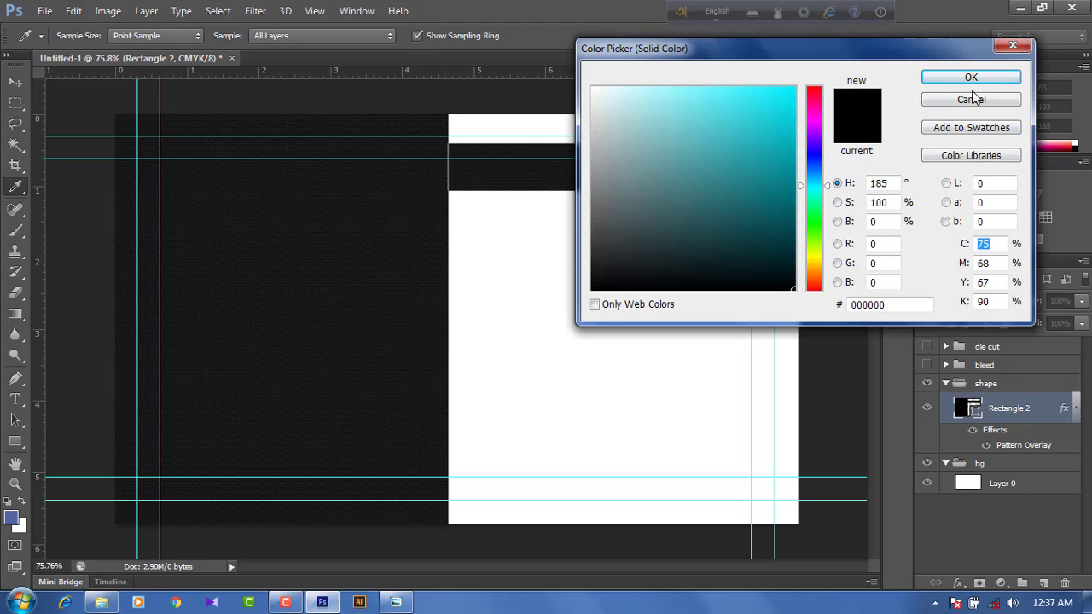
click(979, 98)
key(u)
drag(445, 143, 798, 194)
key(v)
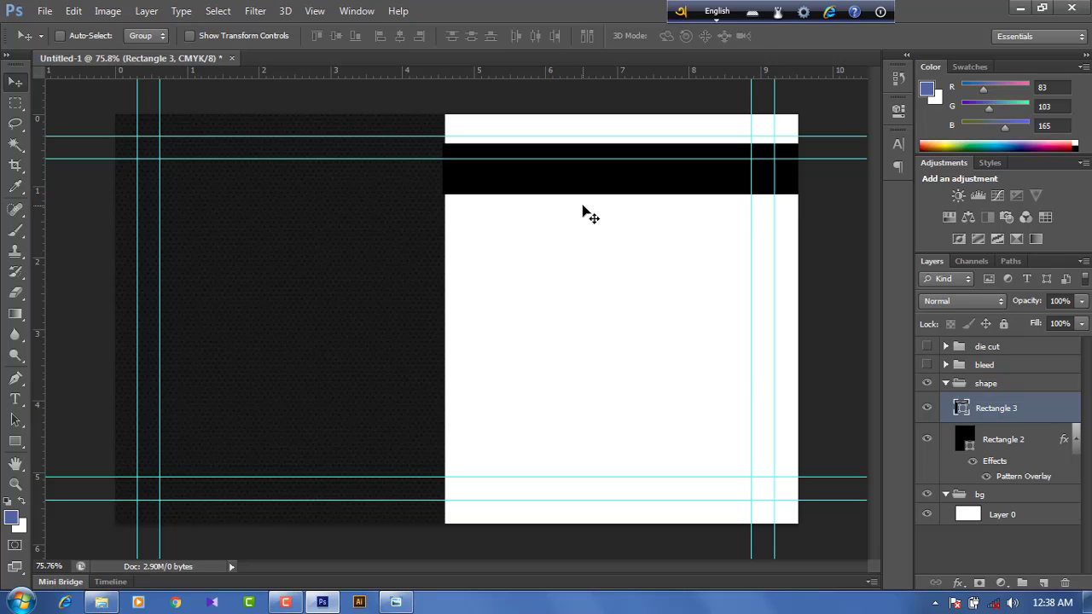
drag(585, 214, 612, 344)
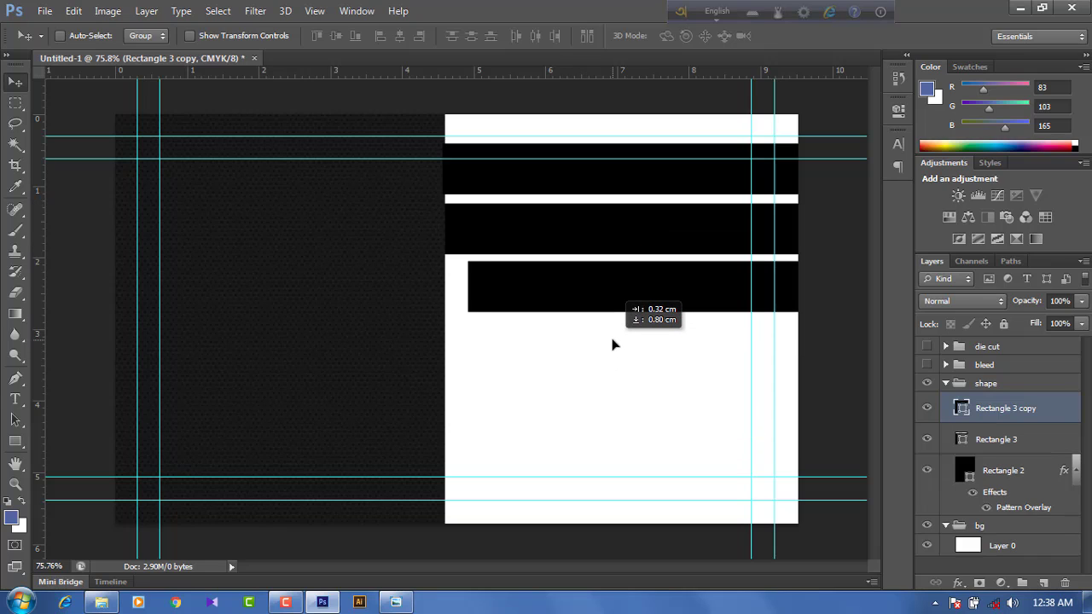
mouse_move(612, 344)
mouse_down()
mouse_move(595, 344)
mouse_move(583, 401)
mouse_move(620, 466)
mouse_move(614, 515)
mouse_up()
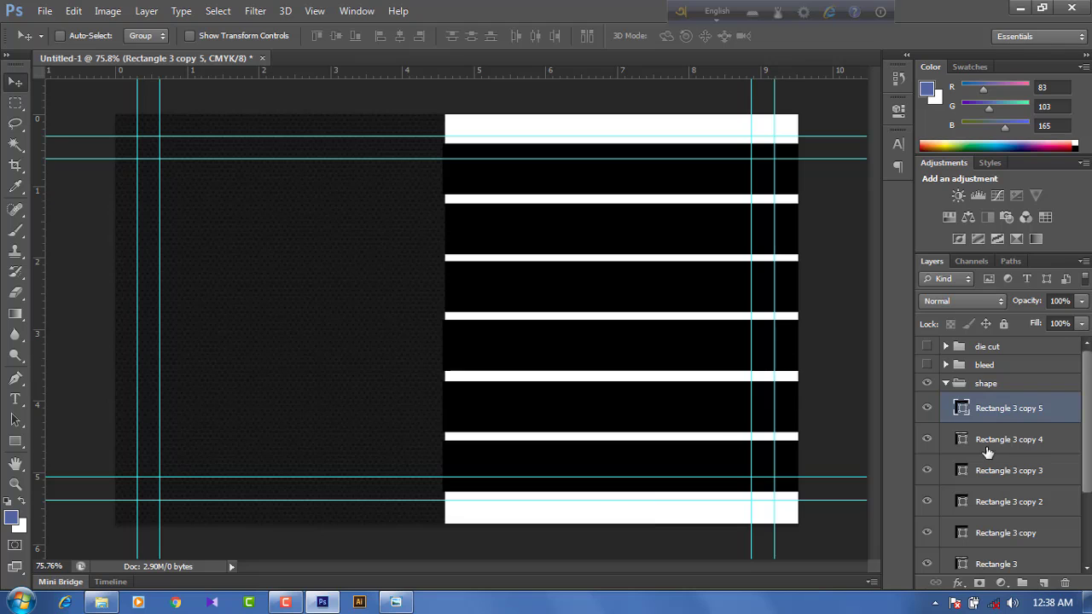
Distribute all six bars evenly and recolour Rectangle 3 copy 5 pale grey.
scroll(1039, 550, down, 1)
shift+click(1012, 510)
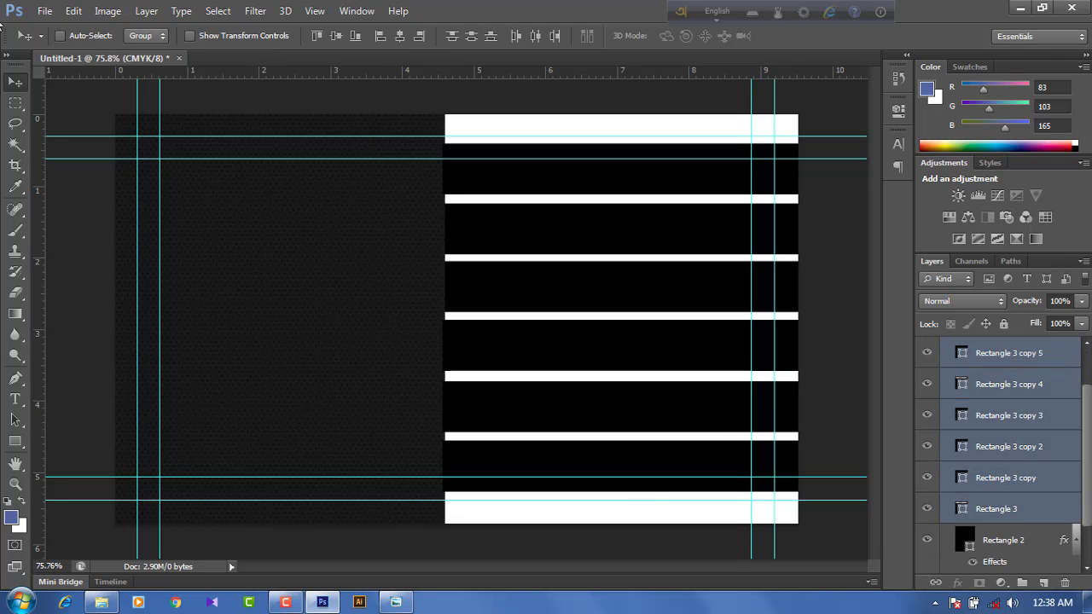
click(472, 36)
click(961, 352)
double_click(961, 352)
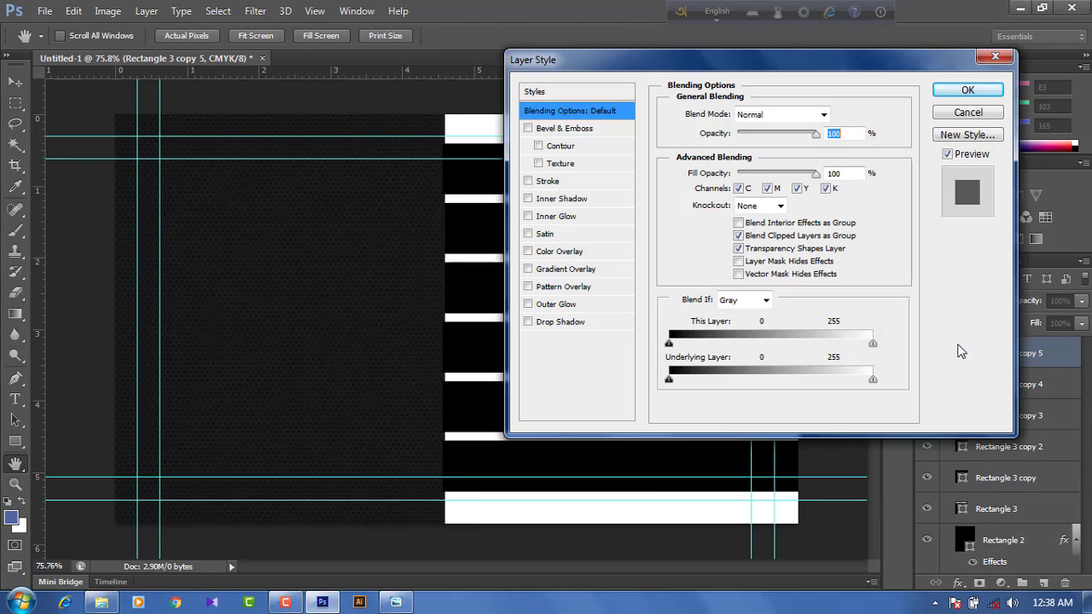
key(Escape)
double_click(961, 353)
click(628, 106)
mouse_move(628, 106)
mouse_down()
mouse_move(622, 136)
mouse_move(600, 115)
mouse_up()
click(970, 76)
Recolour Rectangle 3 copy 4 light cyan and copy 3 a darker sampled colour.
double_click(961, 384)
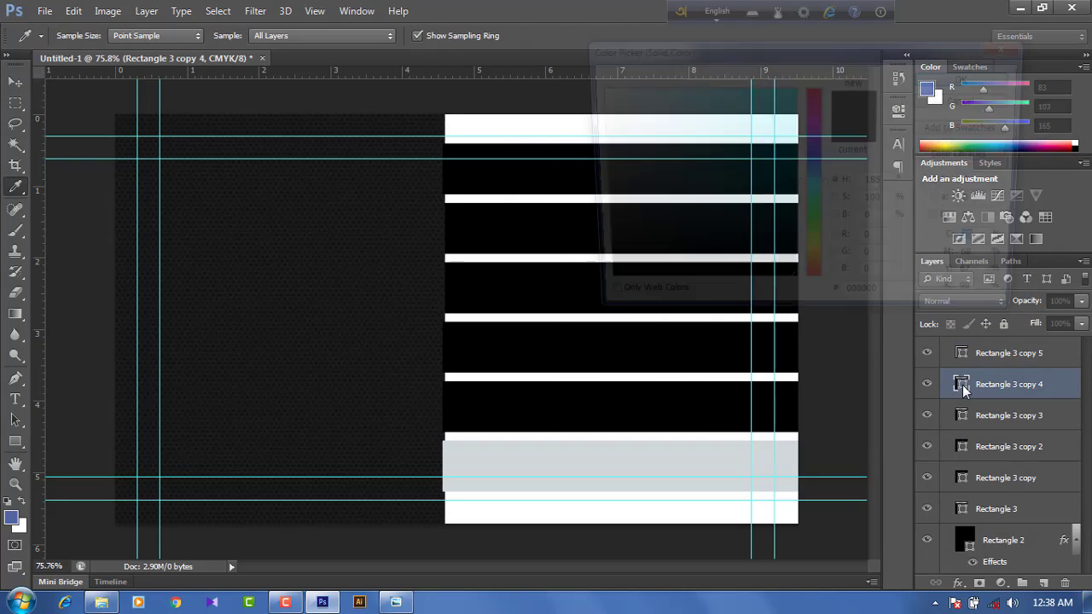
click(609, 446)
mouse_move(617, 102)
mouse_down()
mouse_move(597, 86)
mouse_move(617, 98)
mouse_up()
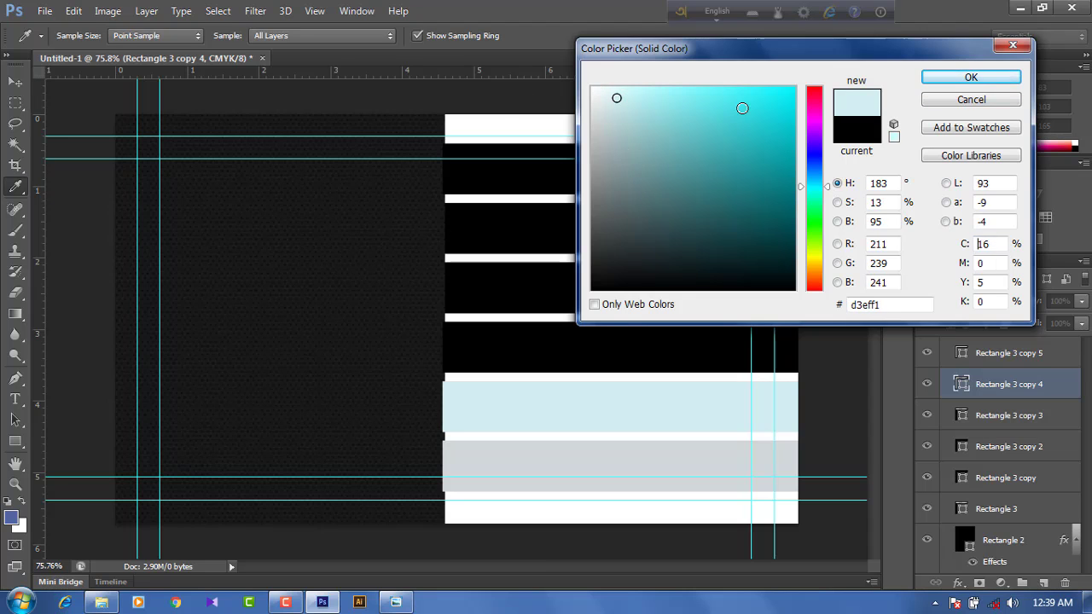
click(970, 77)
double_click(962, 415)
click(717, 421)
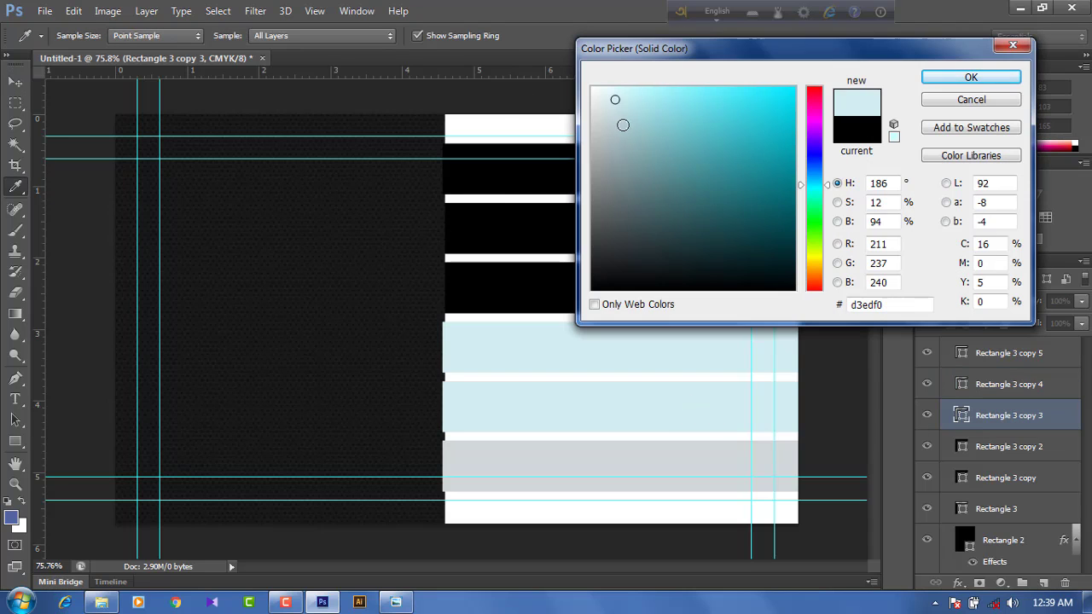
drag(621, 120, 617, 136)
click(971, 77)
double_click(962, 383)
click(638, 120)
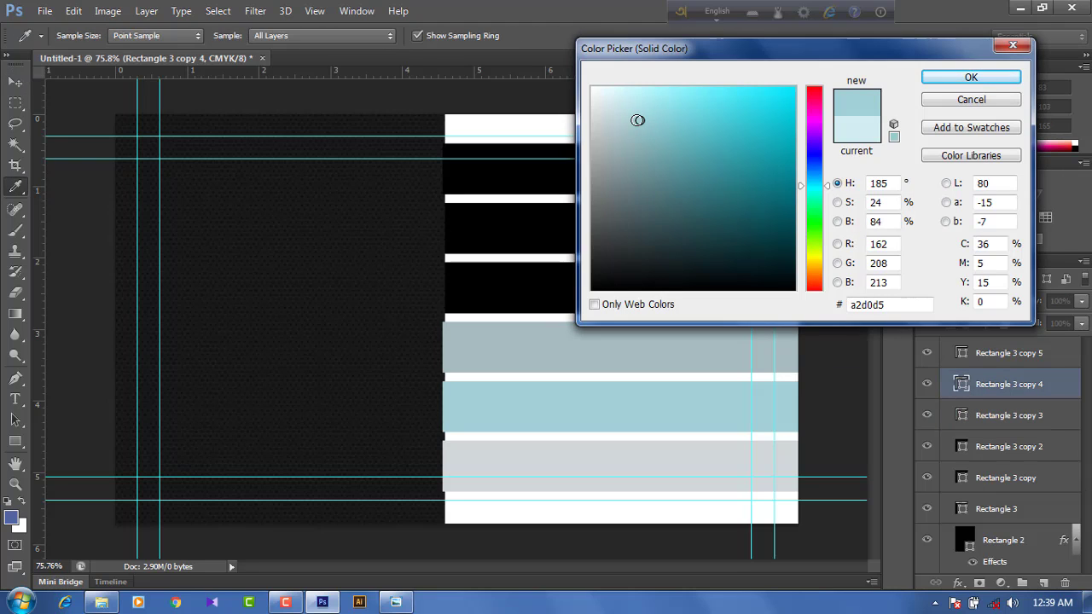
click(938, 102)
Set Rectangle 3 copy 2 to light blue d3edf0 and check the copy 4 bar.
double_click(961, 446)
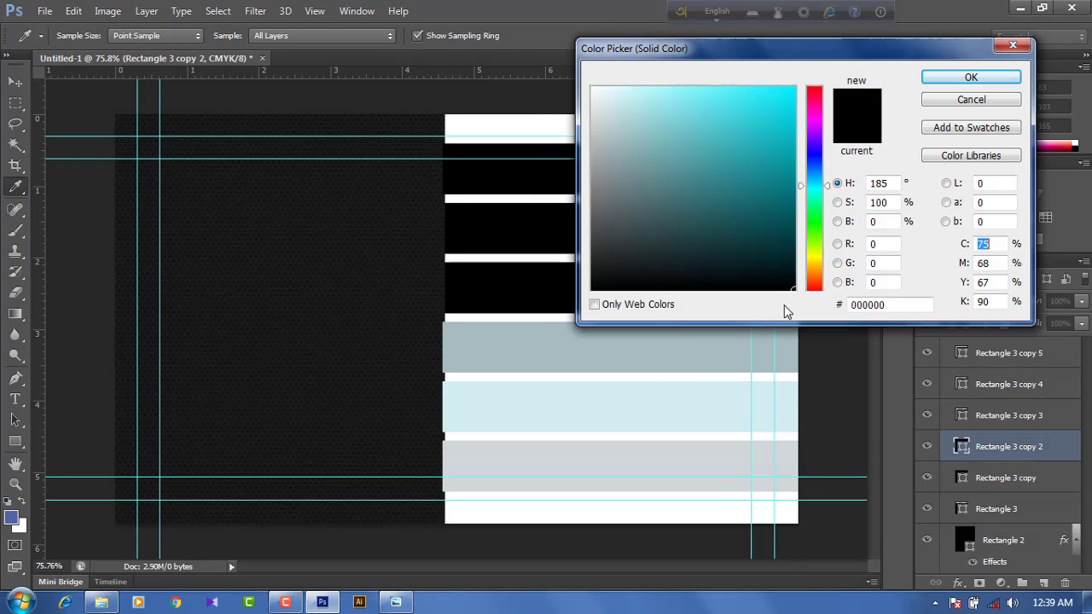
click(671, 353)
click(612, 113)
click(572, 390)
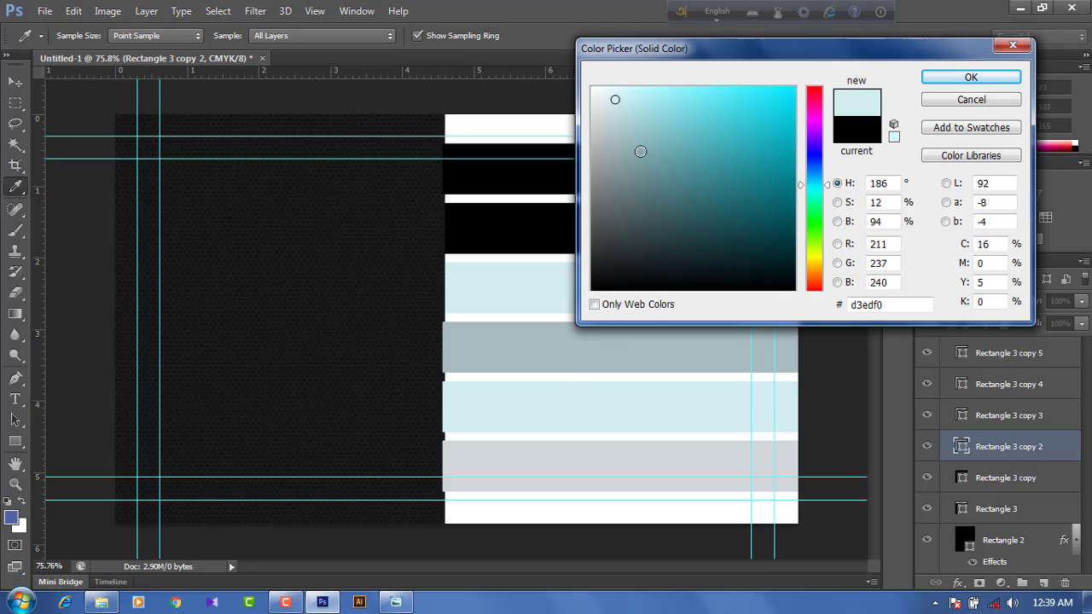
click(947, 78)
key(v)
click(1009, 383)
click(927, 384)
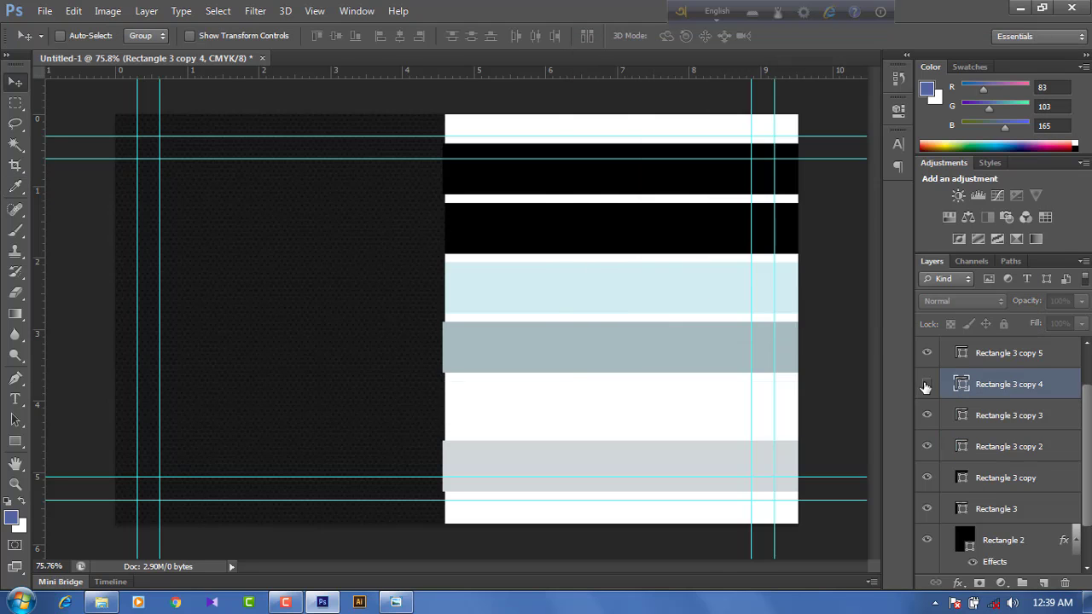
click(927, 352)
click(928, 352)
Recolour Rectangle 3 copy 5 grey-blue, sampled from the grey bar.
double_click(961, 353)
click(573, 273)
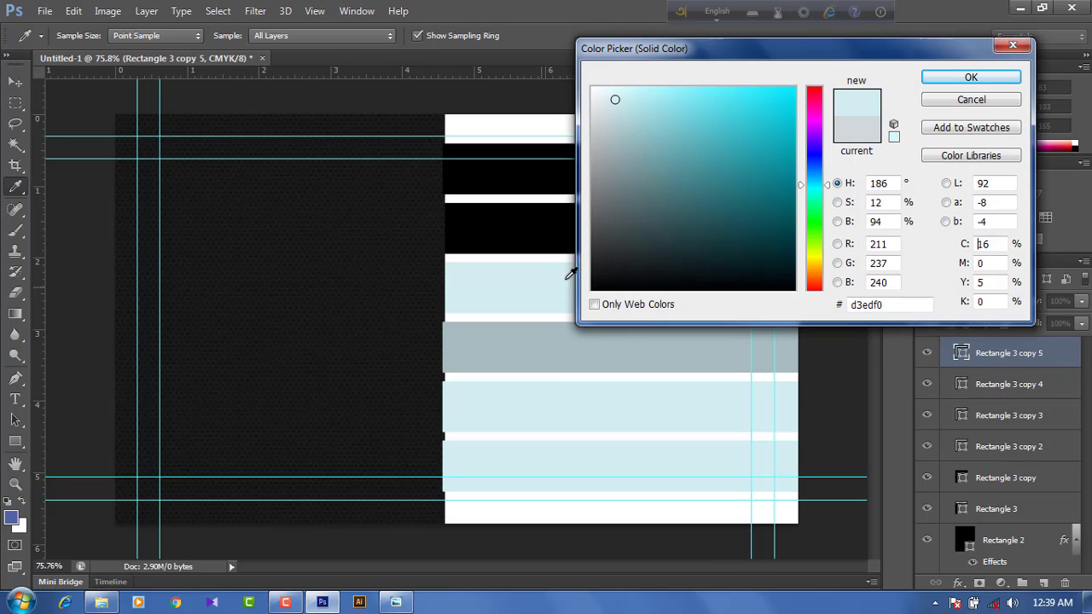
click(966, 100)
double_click(962, 356)
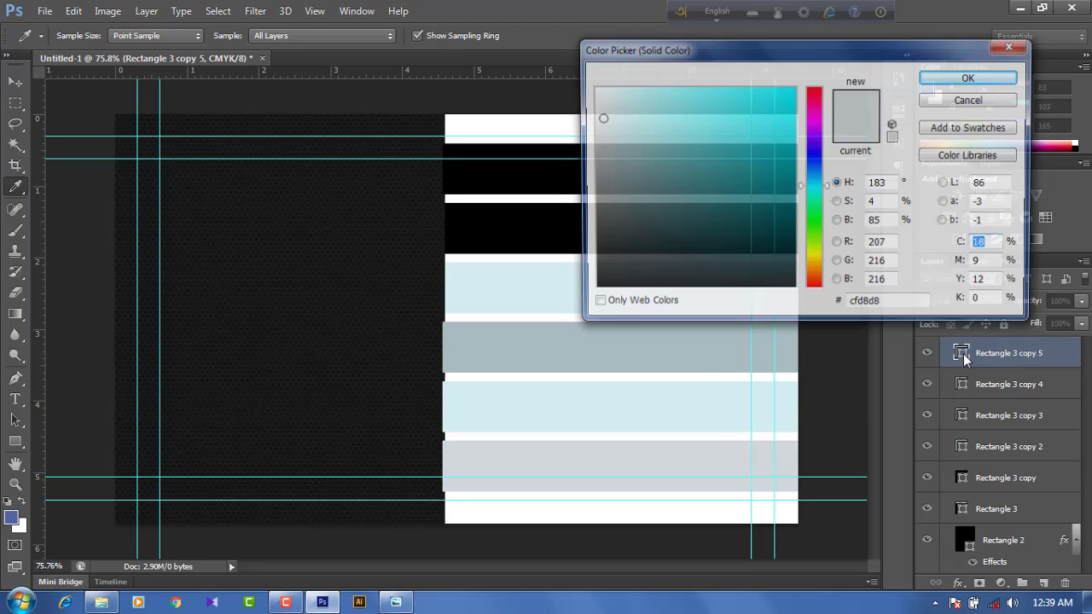
click(714, 344)
click(957, 82)
Make Rectangle 3 copy grey-blue and the top Rectangle 3 bar light blue.
double_click(961, 477)
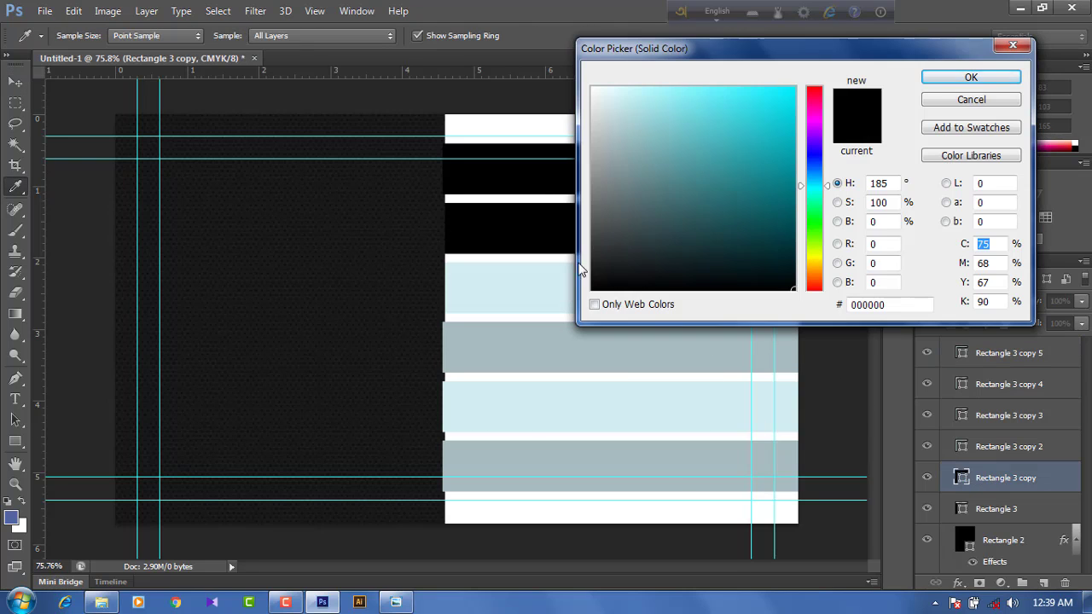
click(548, 332)
click(955, 78)
double_click(962, 508)
click(525, 275)
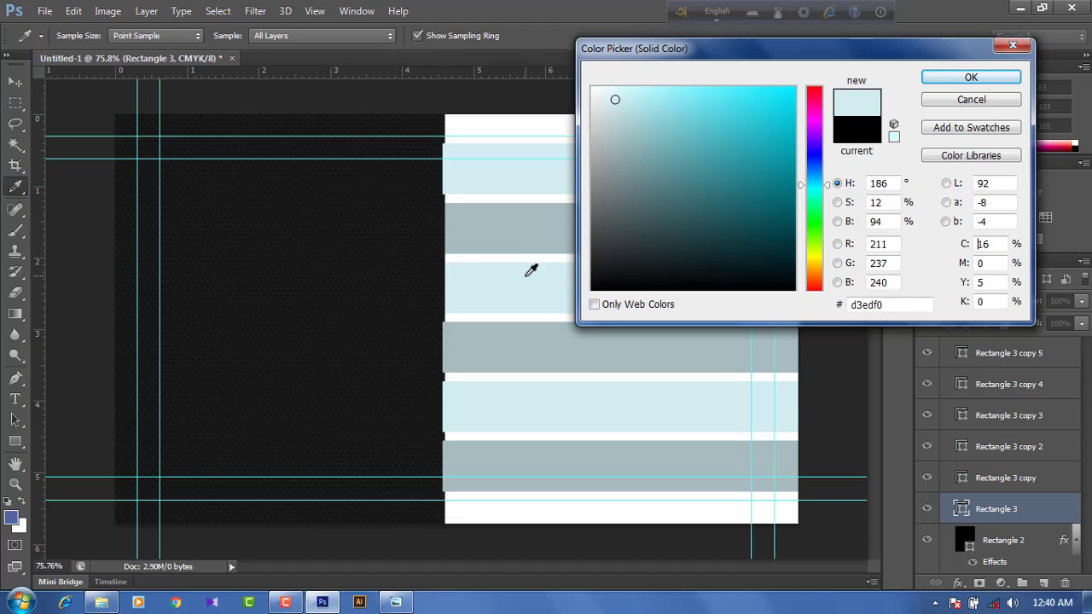
click(998, 79)
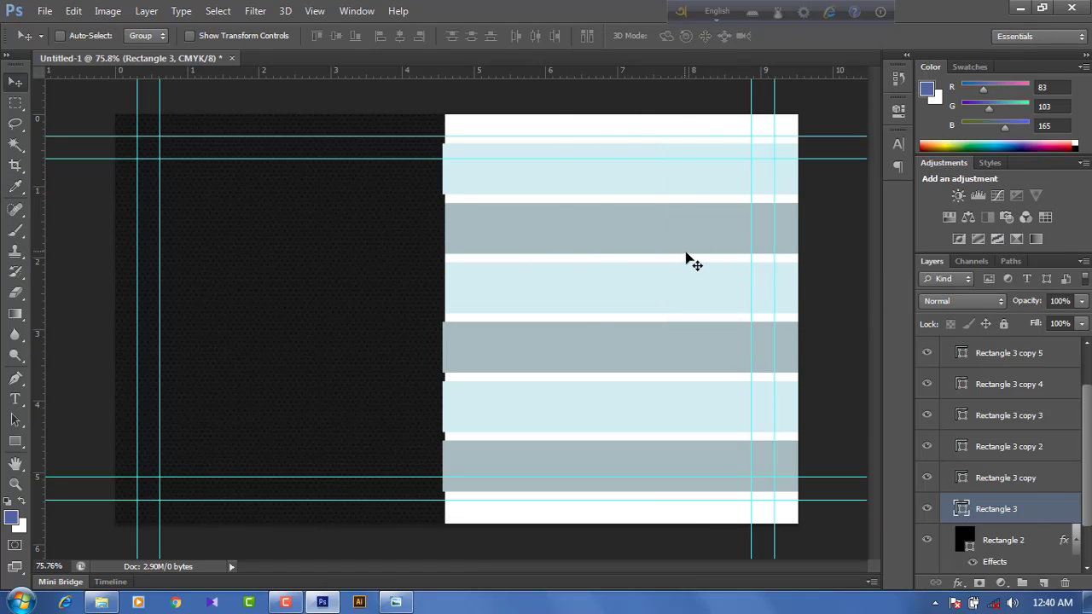
Delete the Rectangle 3 copy 5 and copy 3 bars.
click(990, 364)
ctrl+click(1007, 416)
ctrl+click(1006, 477)
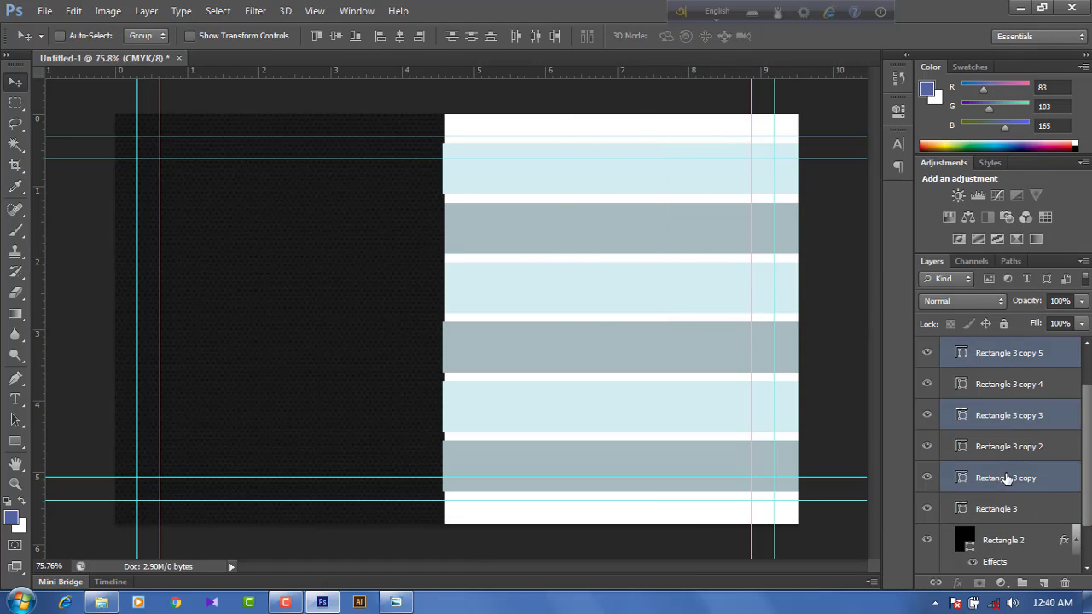
scroll(1005, 503, up, 1)
ctrl+click(1007, 474)
key(Delete)
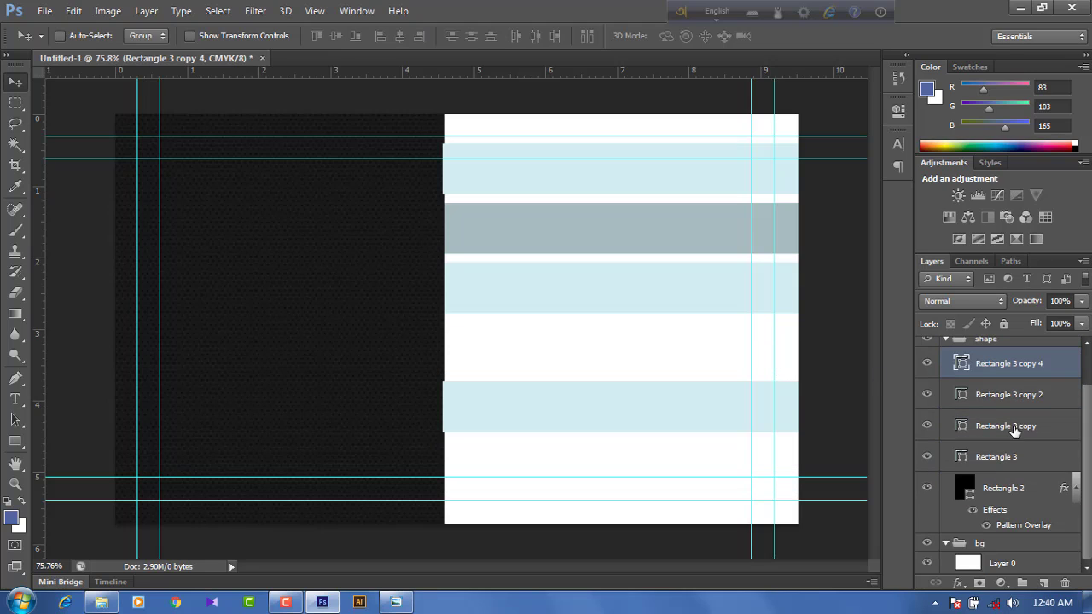
Evenly space the four remaining bars and nudge them down to the guide.
shift+click(1005, 458)
click(452, 36)
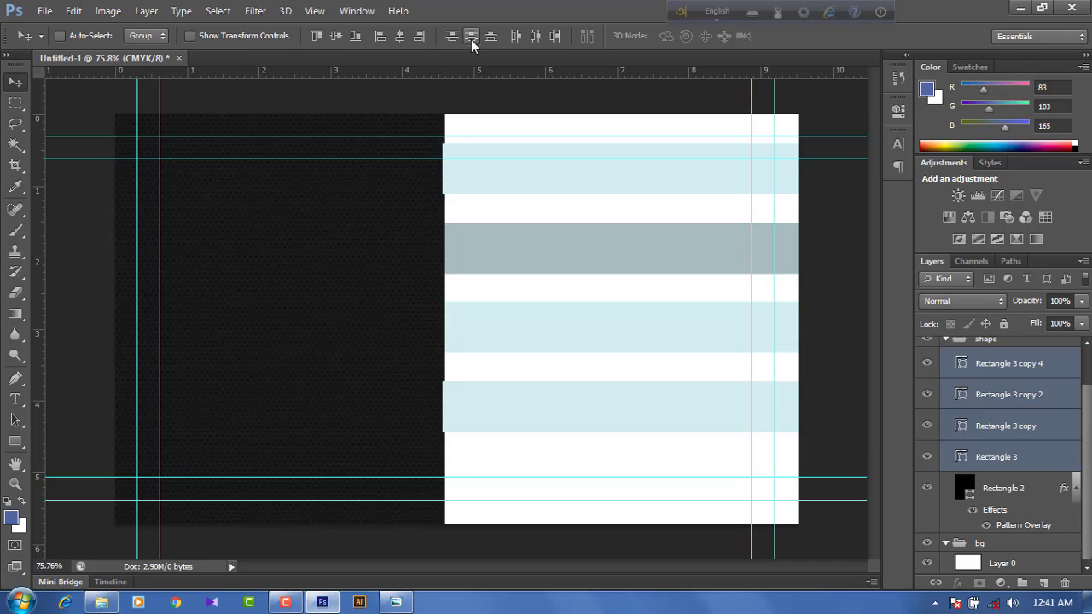
key(Down)
key(Down)
key(Down)
key(Down)
key(Down)
key(Down)
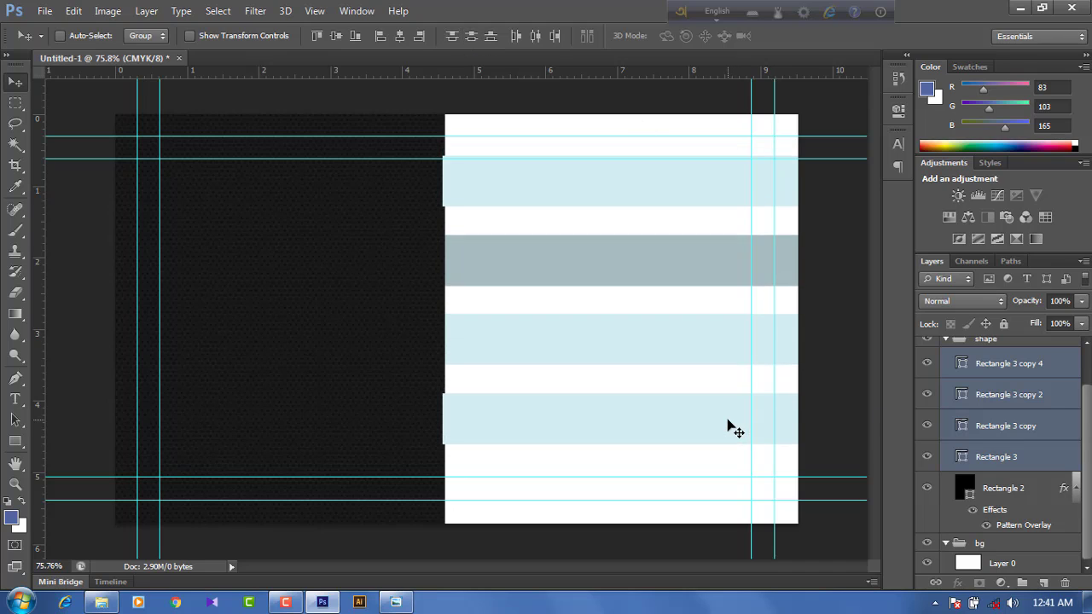
key(Down)
key(Down)
key(Down)
key(Down)
key(Down)
key(Down)
Recolour Rectangle 3 copy 4 grey-blue and confirm the top strip's opacity is 100%.
click(994, 375)
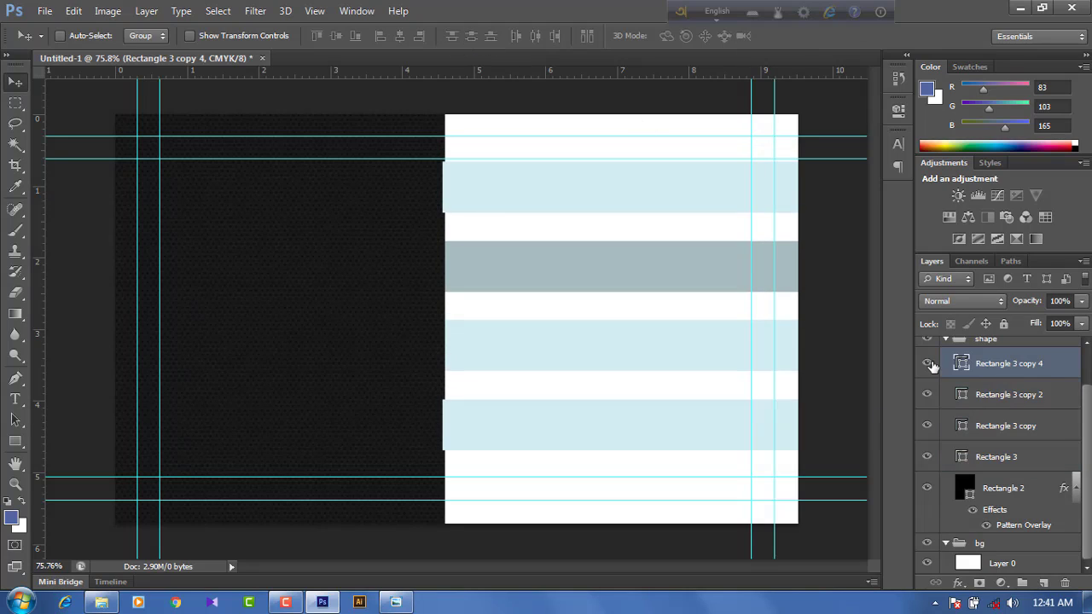
double_click(962, 367)
click(592, 253)
click(959, 82)
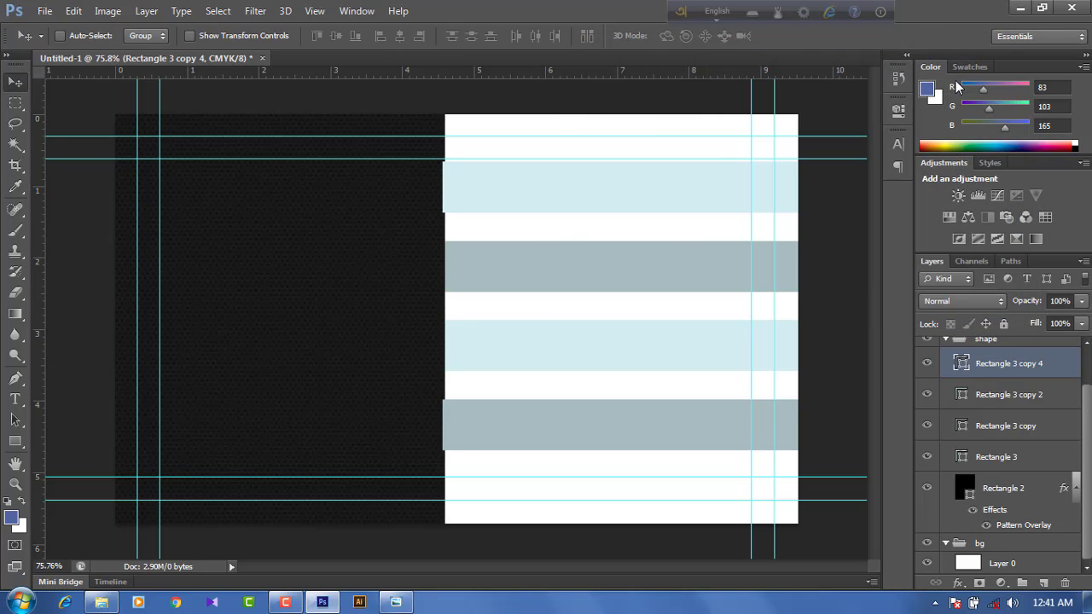
click(1058, 300)
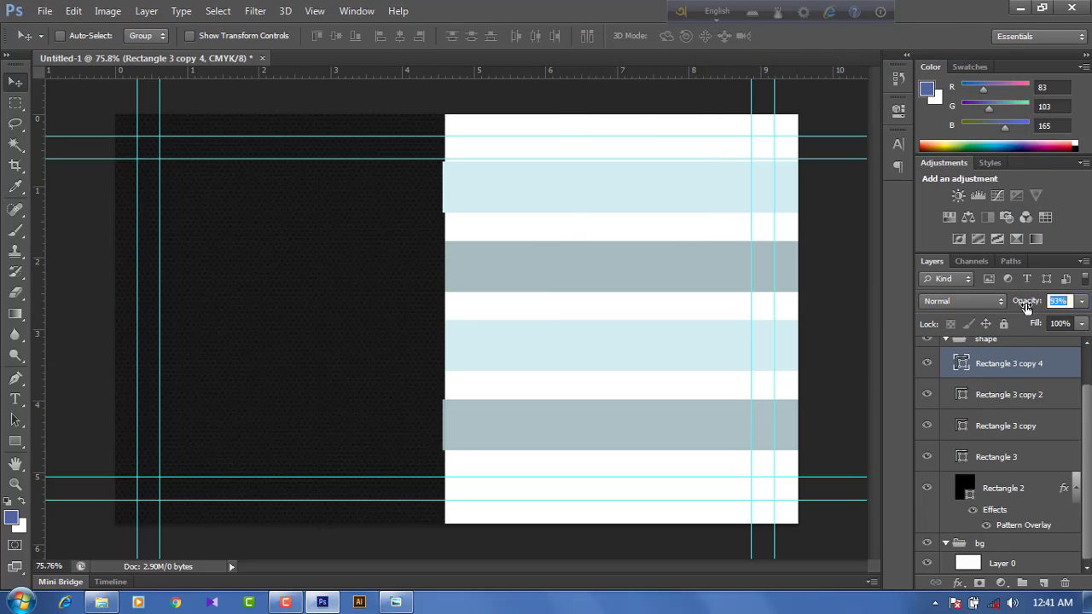
scroll(1026, 409, up, 2)
Draw a tall 92 × 698 px grey bar on the white side's left edge, layered behind the strips.
key(u)
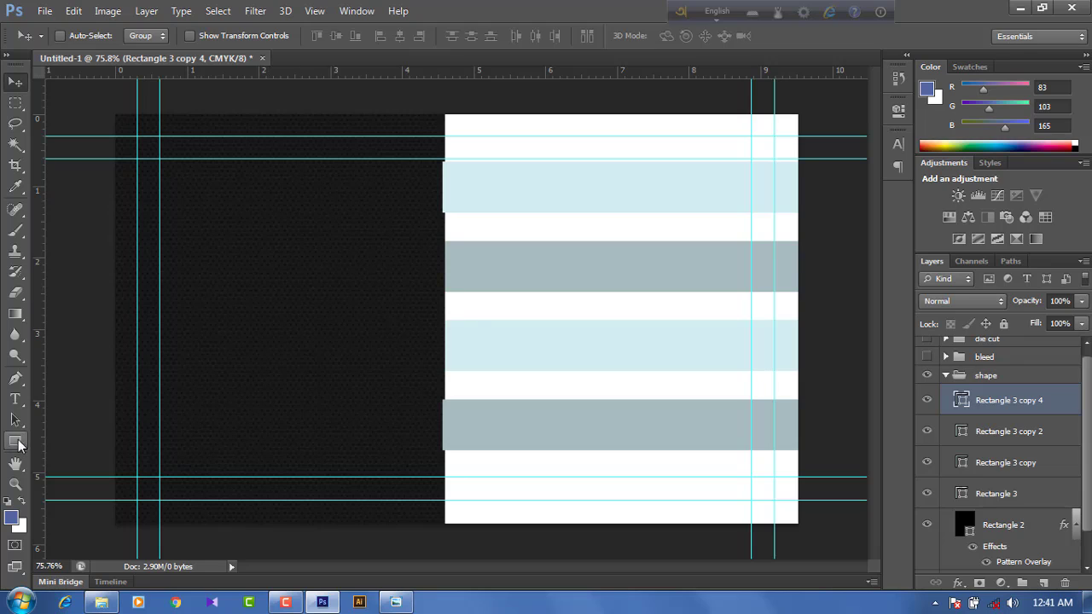
drag(445, 111, 501, 533)
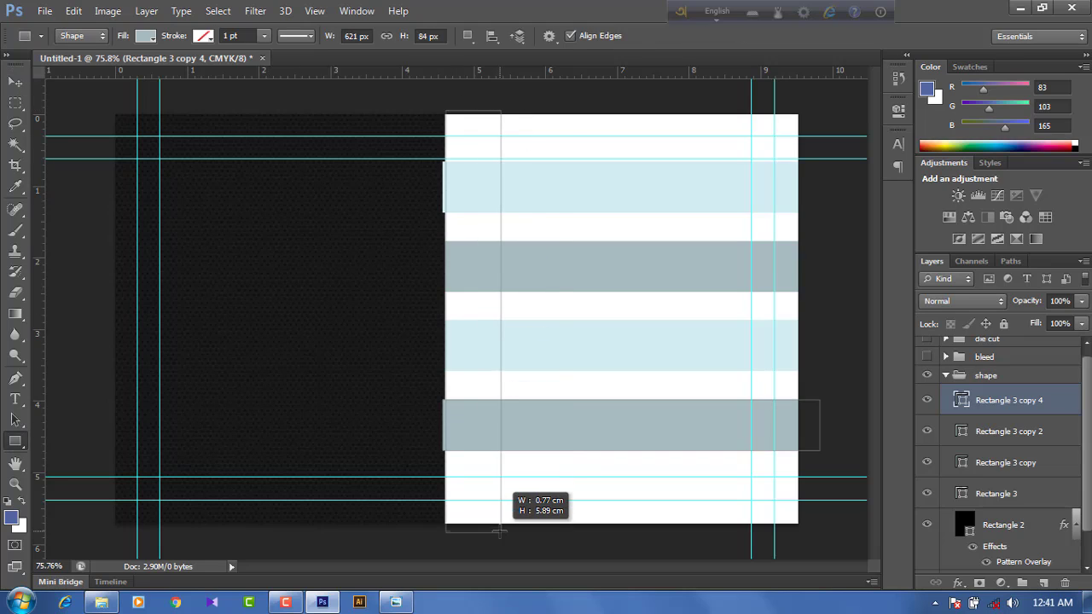
drag(990, 413, 1009, 503)
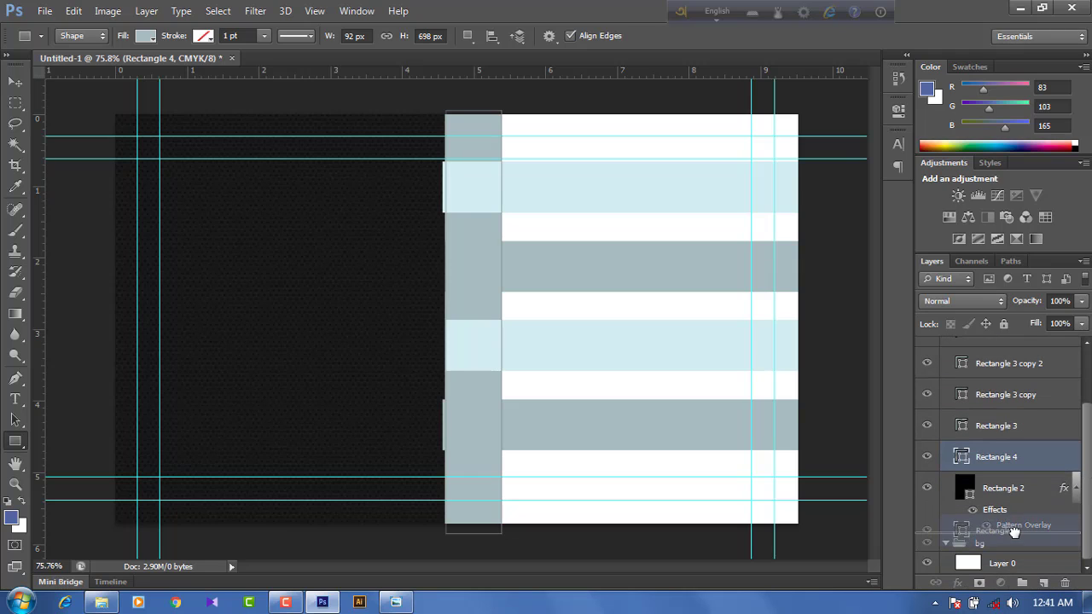
drag(1005, 602, 999, 533)
Toggle layer visibility to identify the strips and select the bottom grey strip layer.
click(1006, 398)
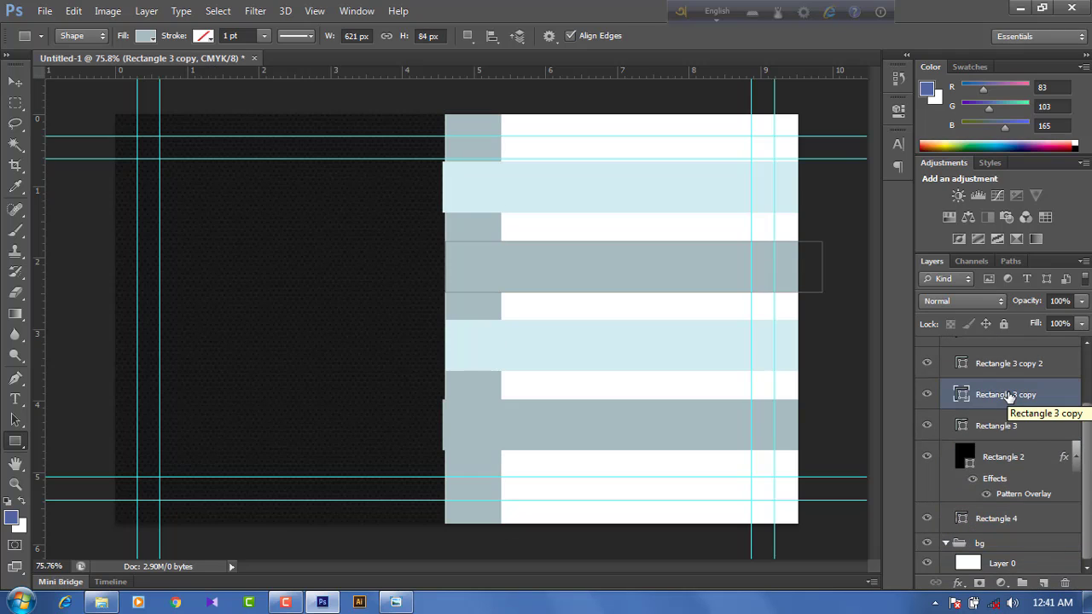
click(1015, 522)
click(928, 518)
scroll(967, 483, up, 1)
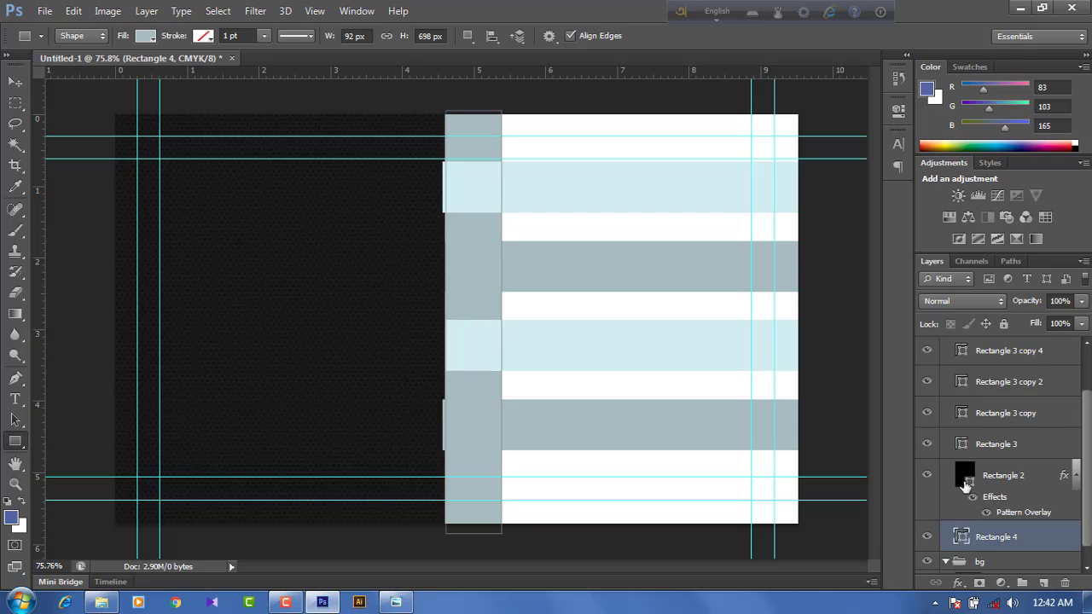
click(928, 351)
click(927, 350)
click(1008, 352)
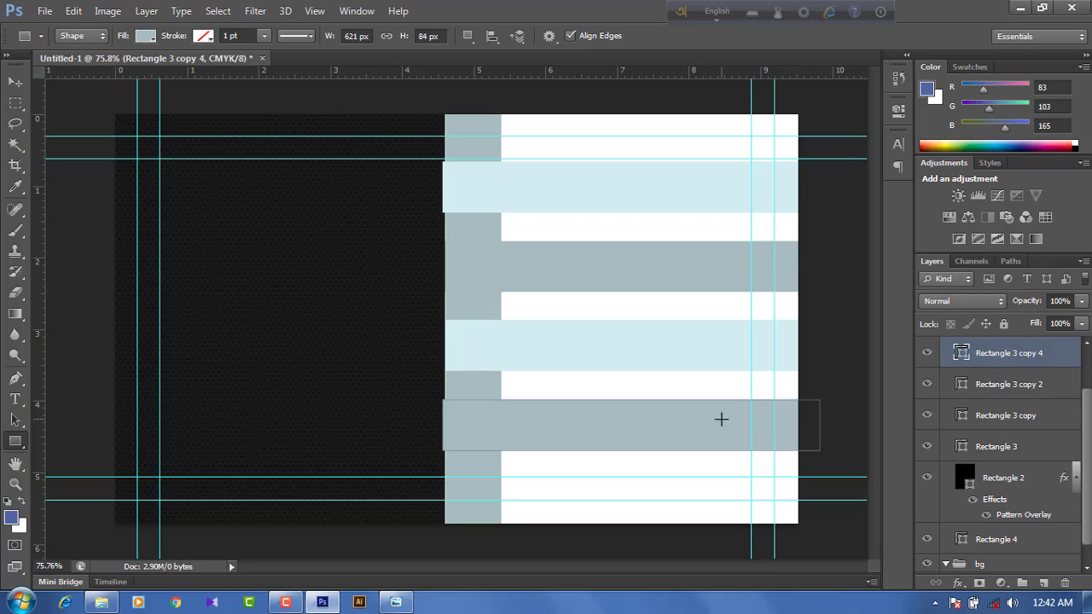
With the Move tool, identify and select the Rectangle 3 and Rectangle 3 copy 4 strip layers.
click(15, 81)
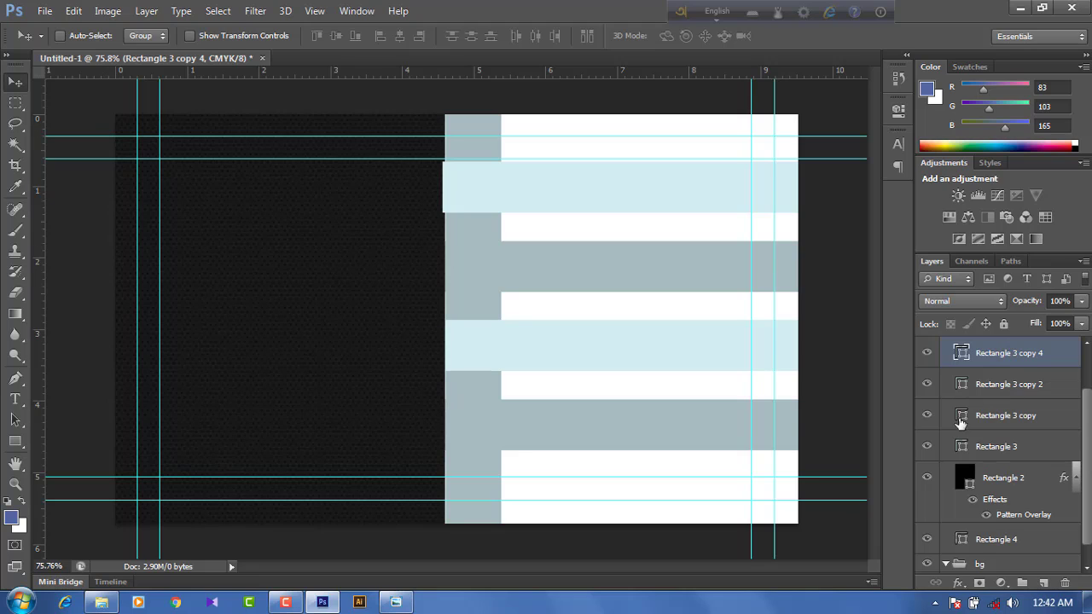
click(928, 416)
click(927, 416)
click(989, 446)
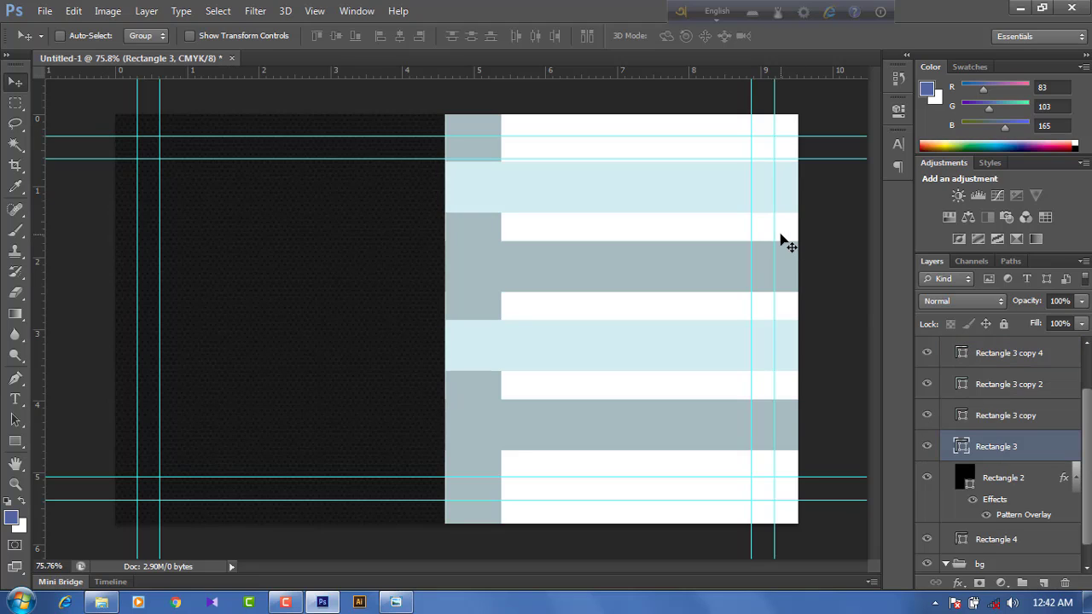
scroll(1055, 470, up, 1)
scroll(1055, 471, up, 2)
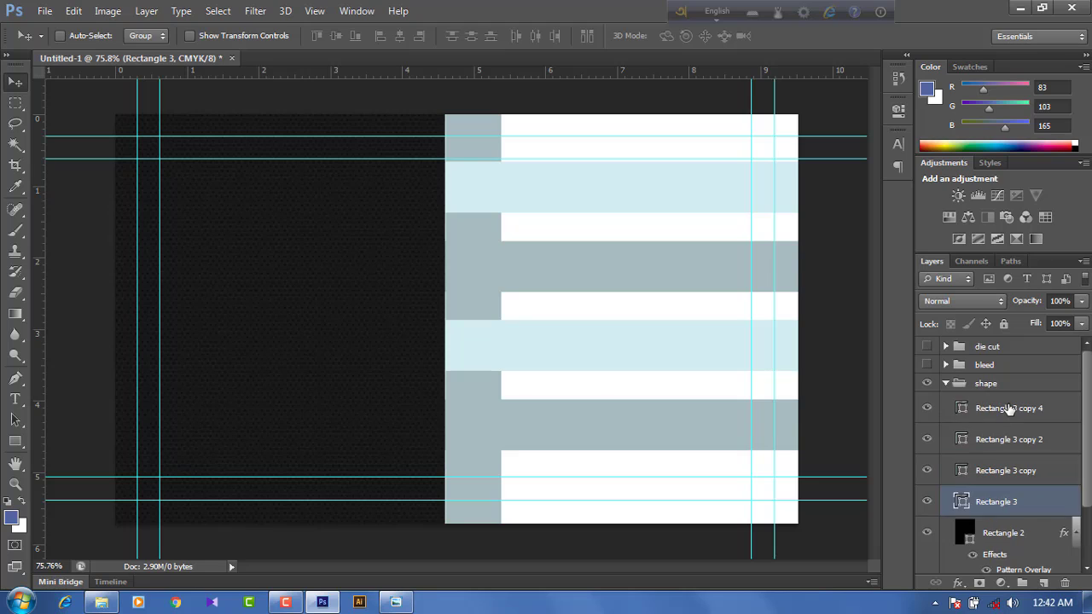
click(1009, 408)
Draw a 12 × 122 px sliver at the top tab, duplicate it into four, and select all four.
key(u)
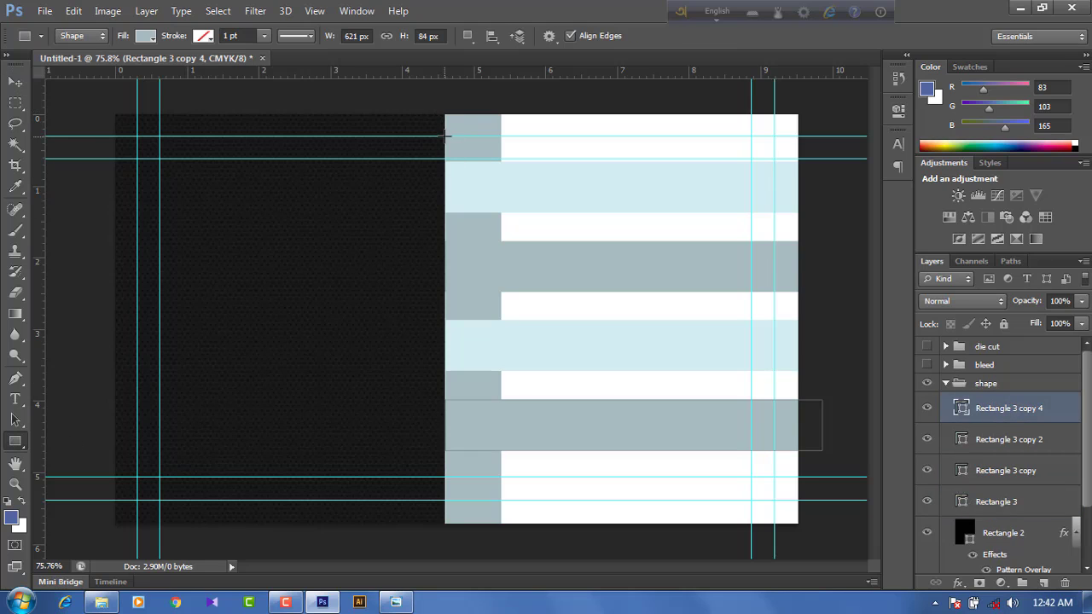
drag(445, 134, 453, 389)
key(v)
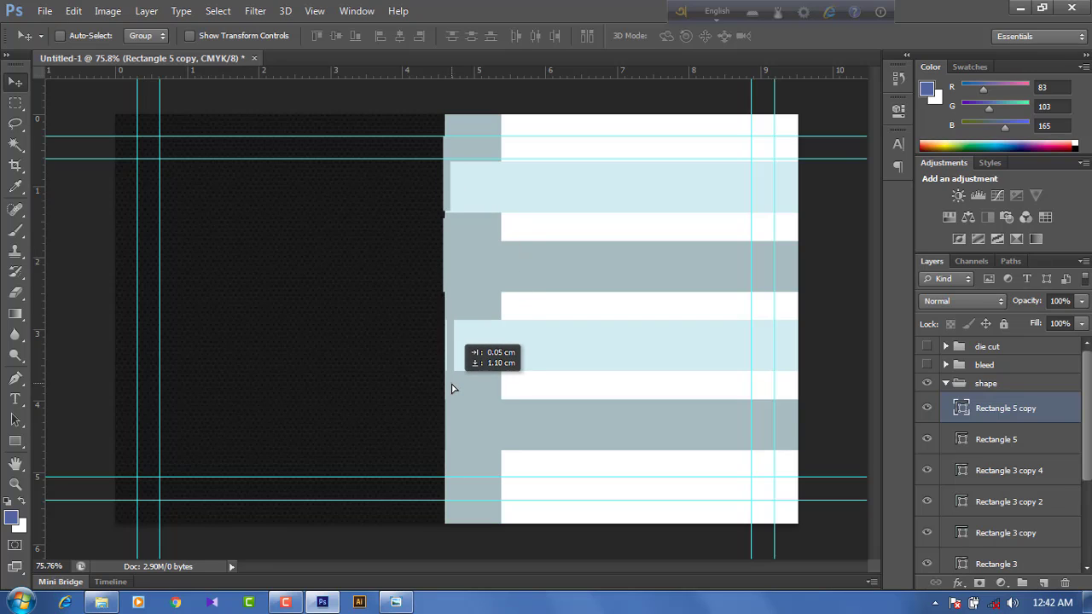
drag(452, 389, 447, 475)
click(938, 504)
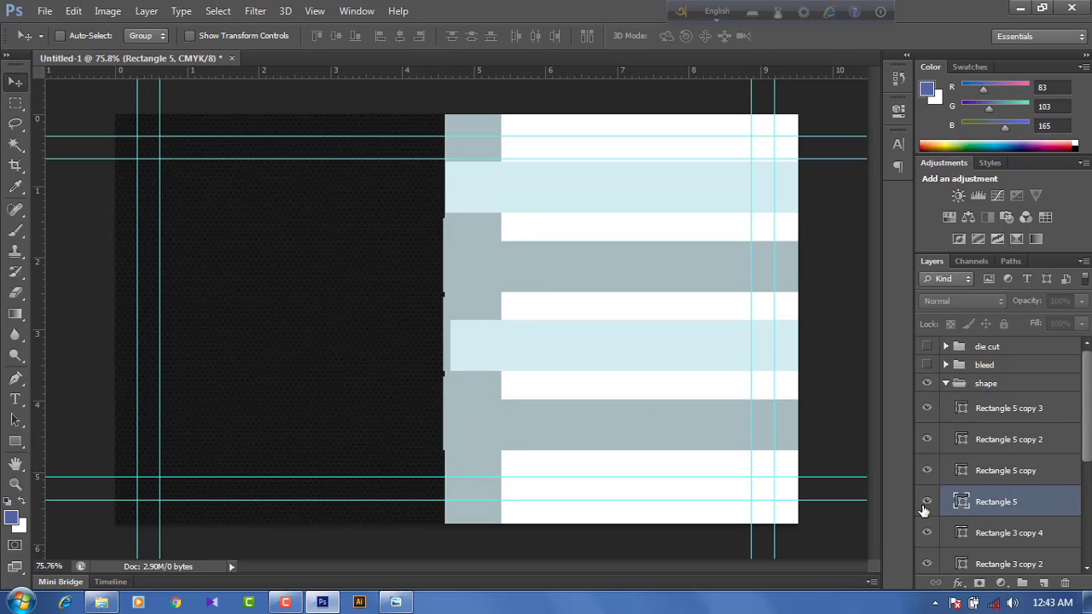
shift+click(1005, 411)
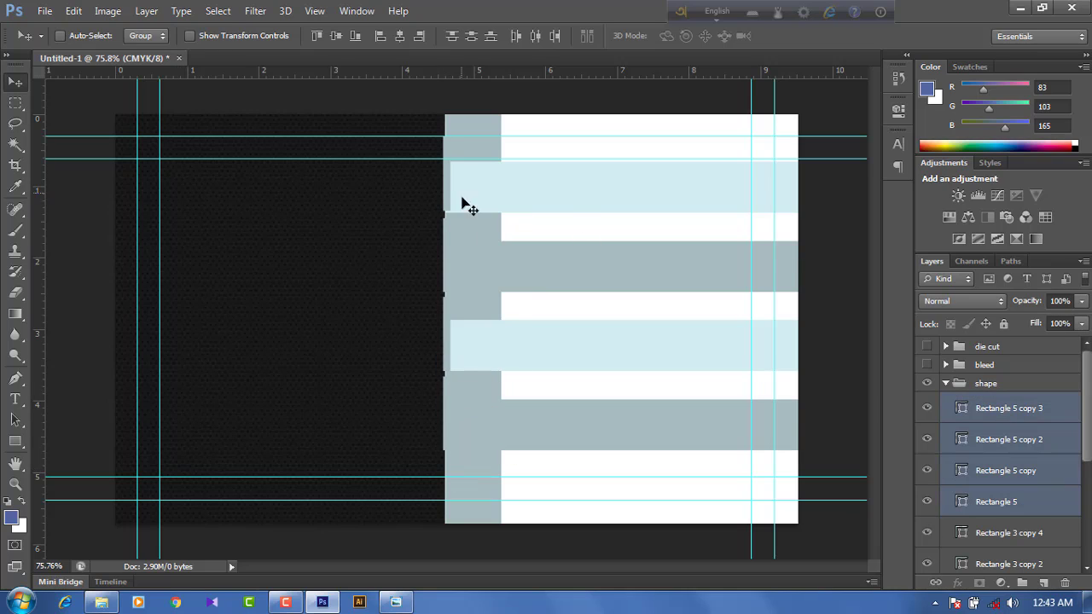
double_click(961, 409)
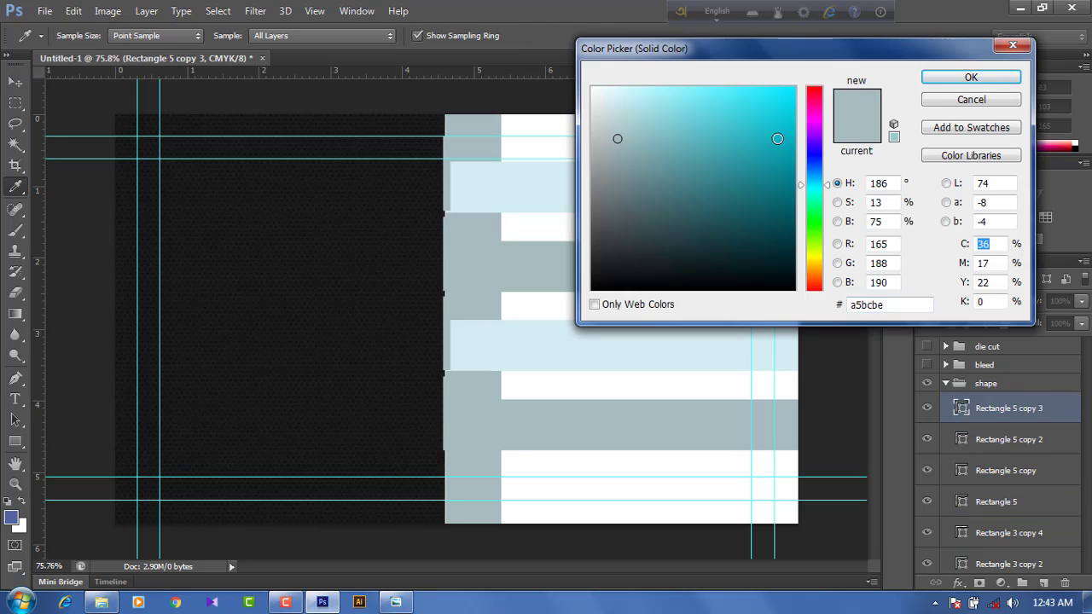
Colour the bottom sliver dark navy and the third sliver yellow.
drag(817, 161, 817, 158)
drag(780, 115, 784, 183)
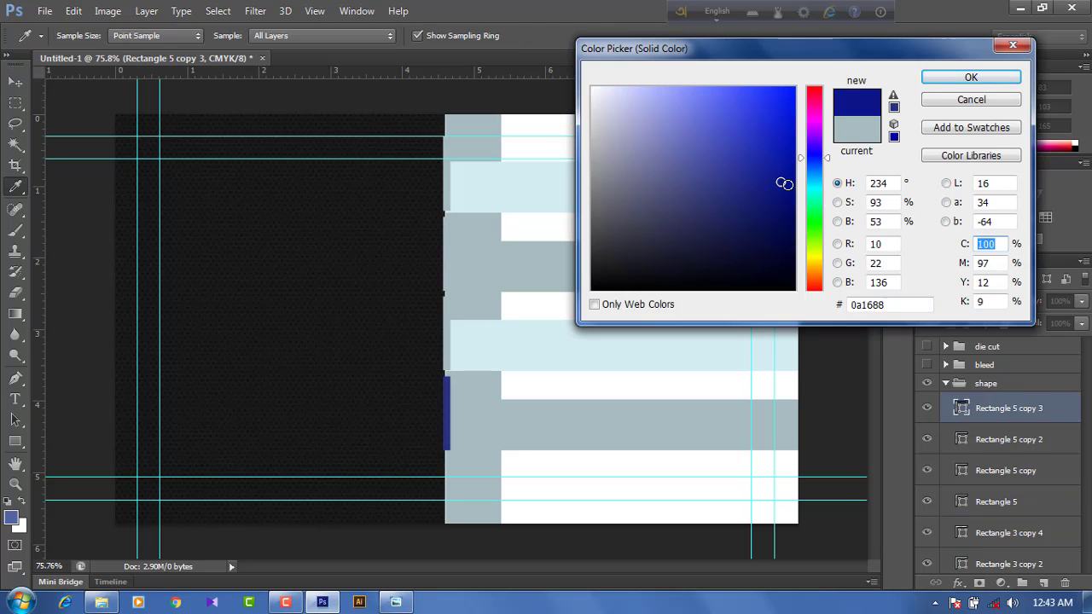
click(970, 79)
double_click(962, 439)
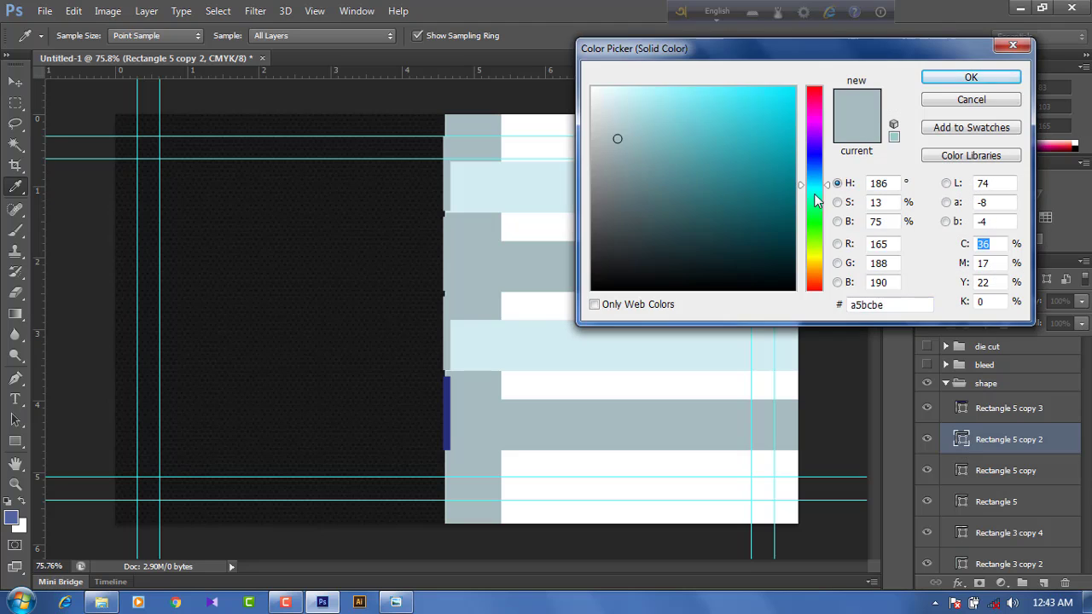
drag(813, 194, 814, 256)
click(782, 112)
click(970, 77)
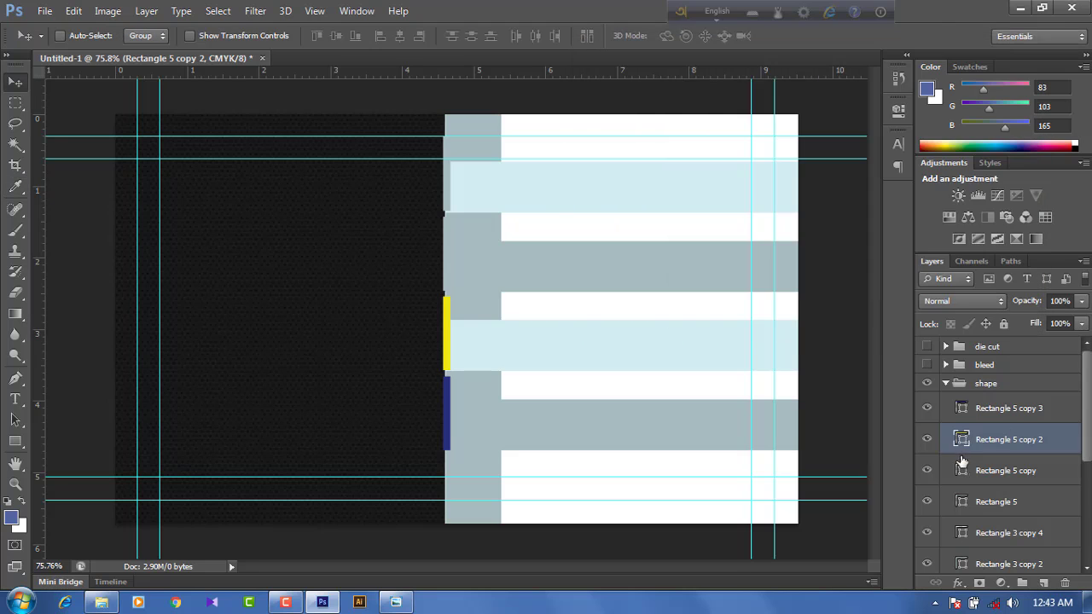
Colour the second sliver red #ee2b05 and brighten the yellow to #ece711.
double_click(961, 461)
click(787, 99)
click(814, 284)
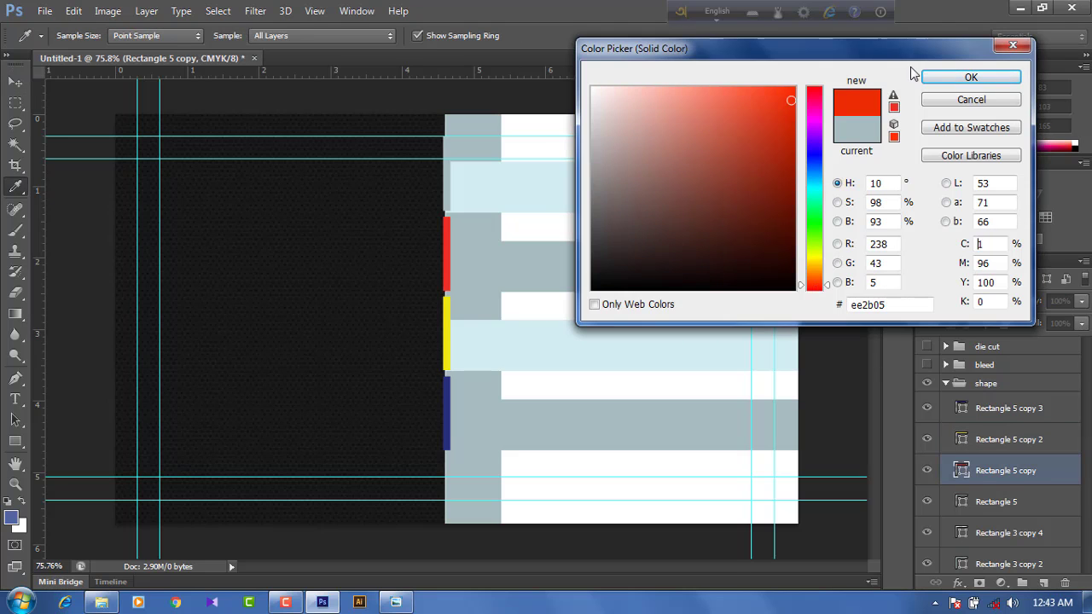
click(788, 142)
click(971, 76)
double_click(961, 440)
click(788, 125)
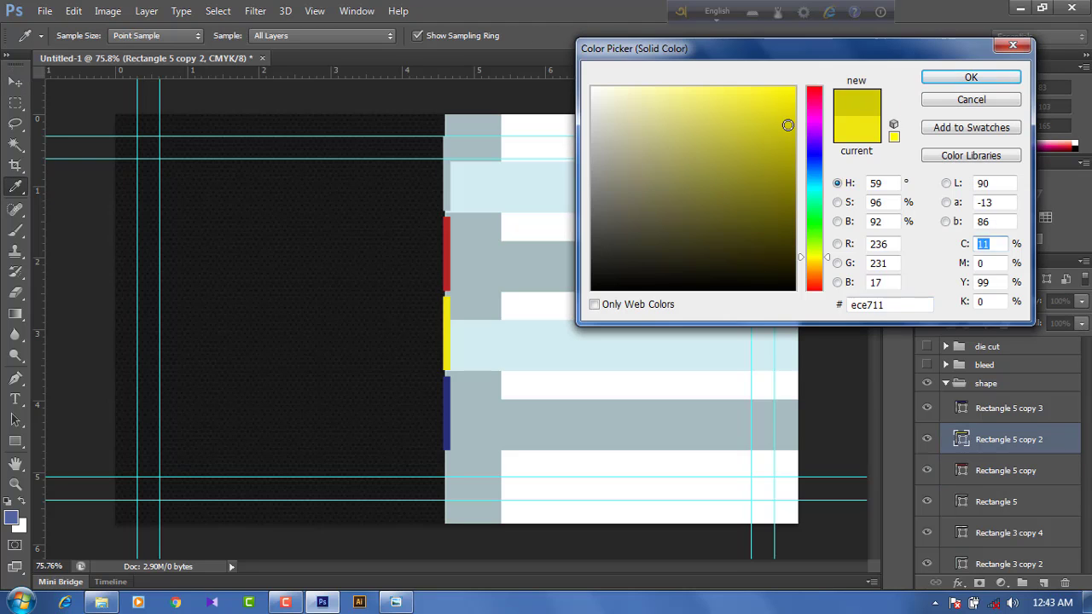
click(795, 91)
click(970, 77)
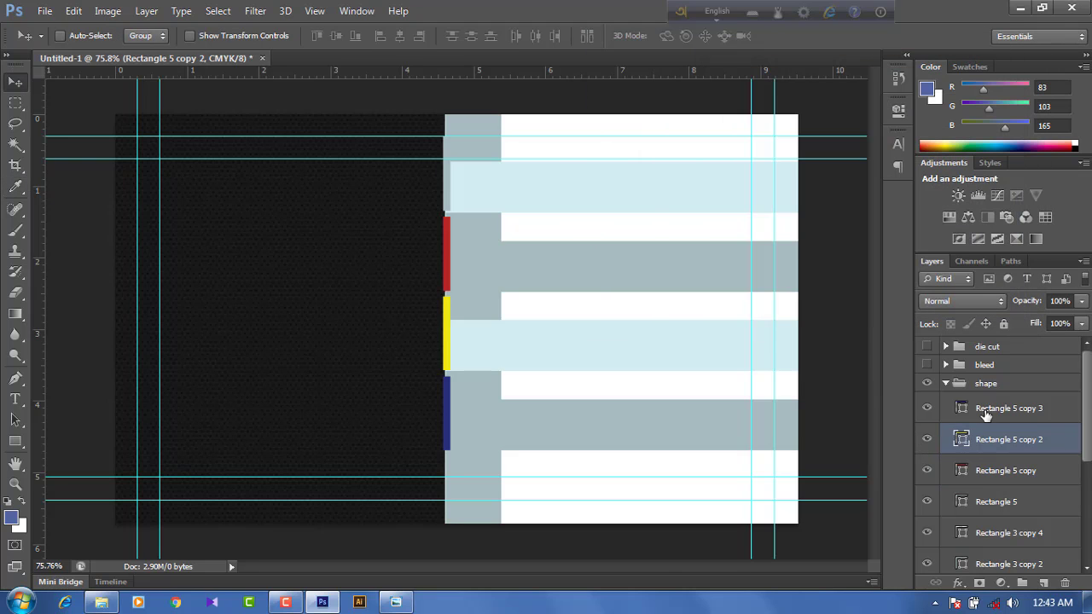
Colour the top sliver teal #00f5db and select all four coloured slivers.
double_click(960, 505)
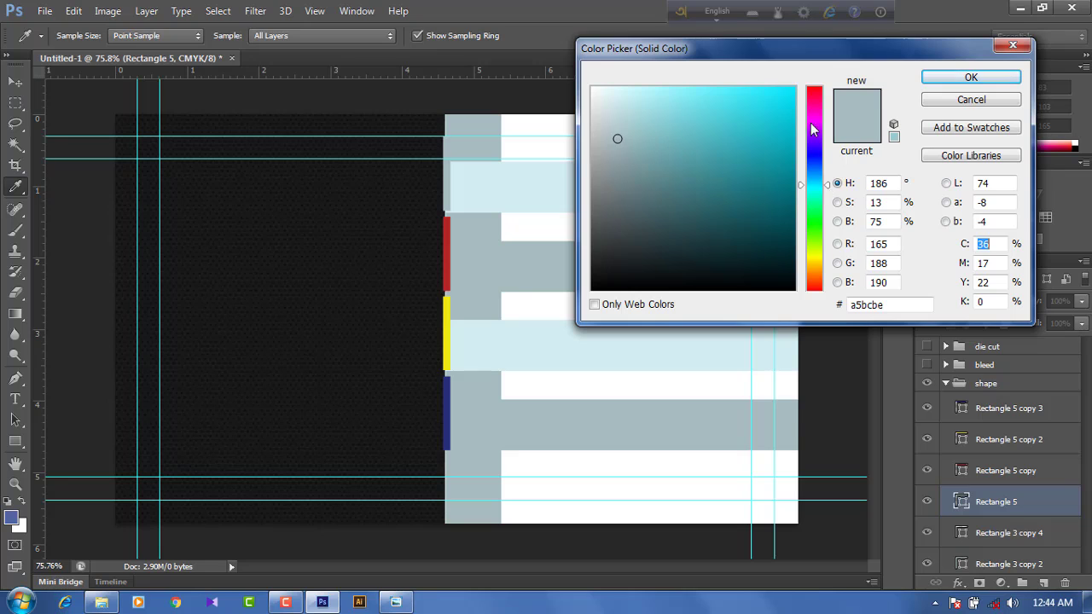
drag(811, 129, 813, 286)
click(815, 192)
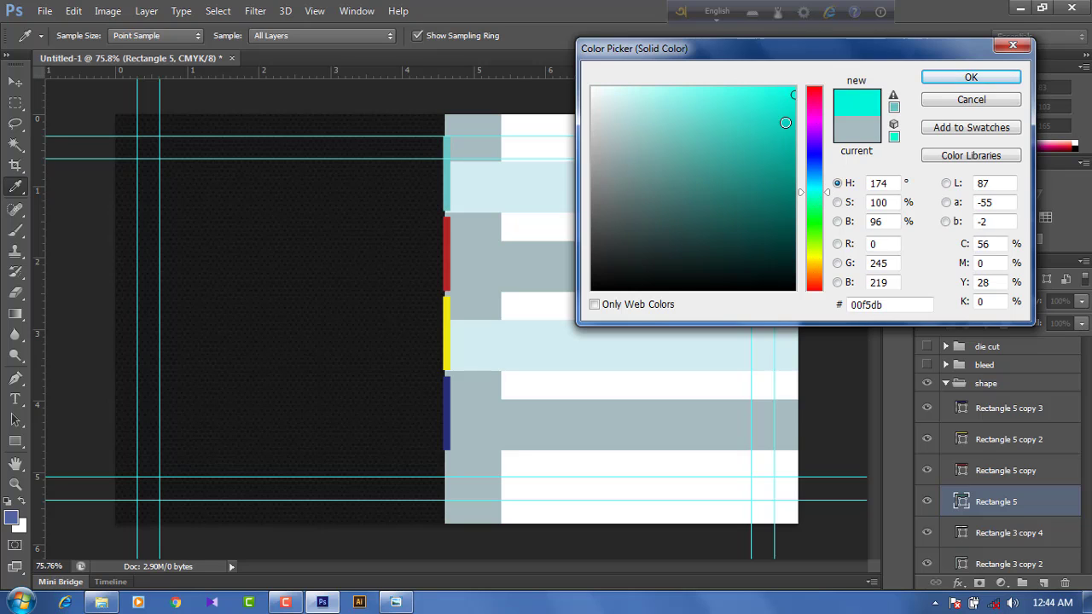
drag(785, 122, 788, 166)
click(971, 77)
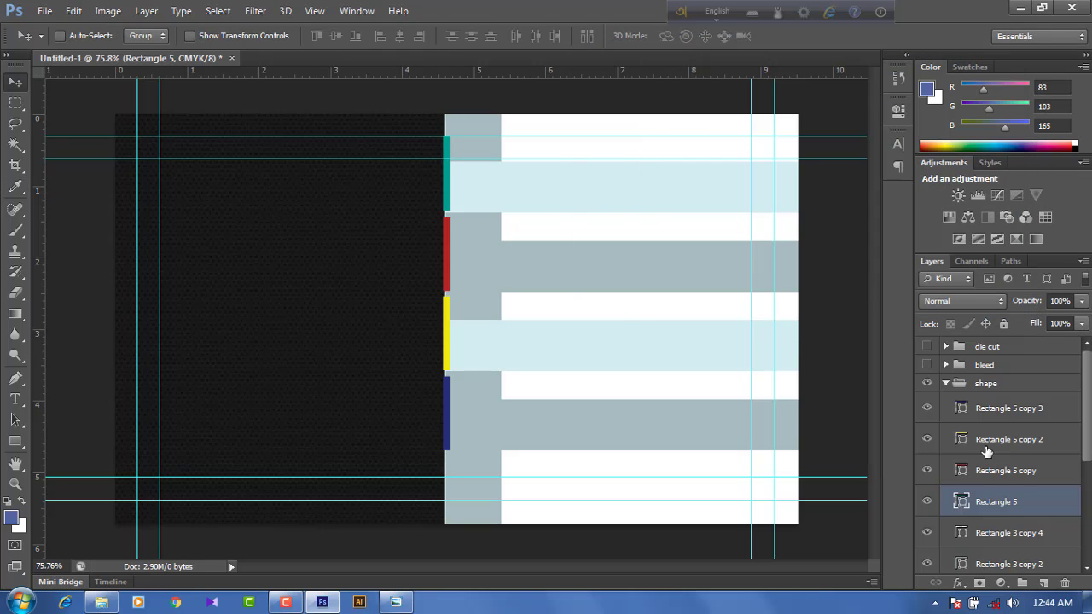
shift+click(1011, 411)
Free-transform the four coloured slivers wider, nudge them into position and apply.
key(ctrl+t)
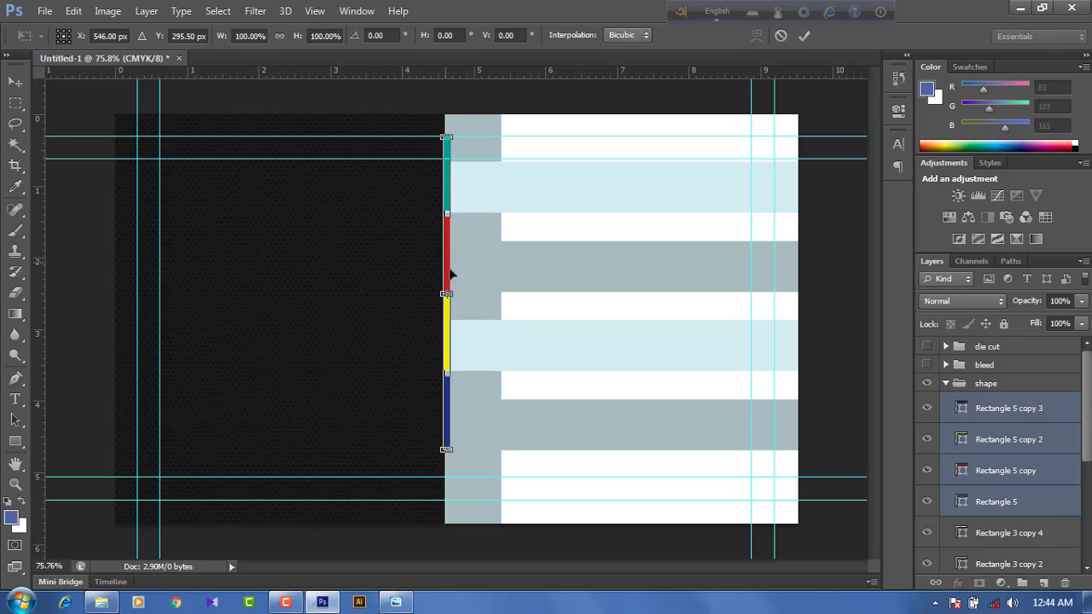
mouse_move(449, 293)
mouse_down()
mouse_move(472, 293)
mouse_move(458, 293)
mouse_up()
key(Down)
key(Down)
key(Down)
key(Left)
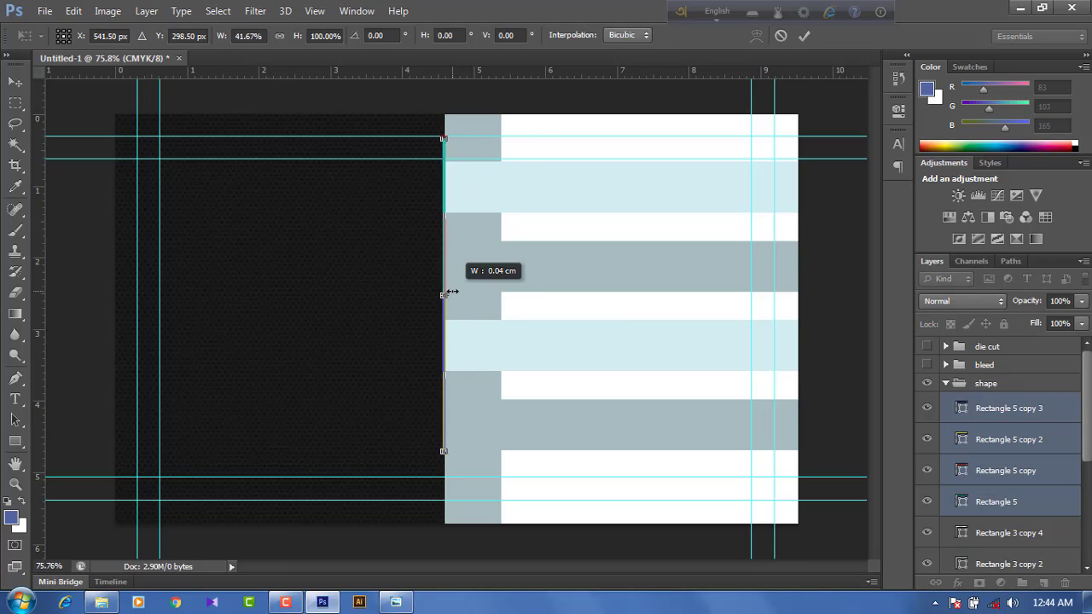
click(803, 36)
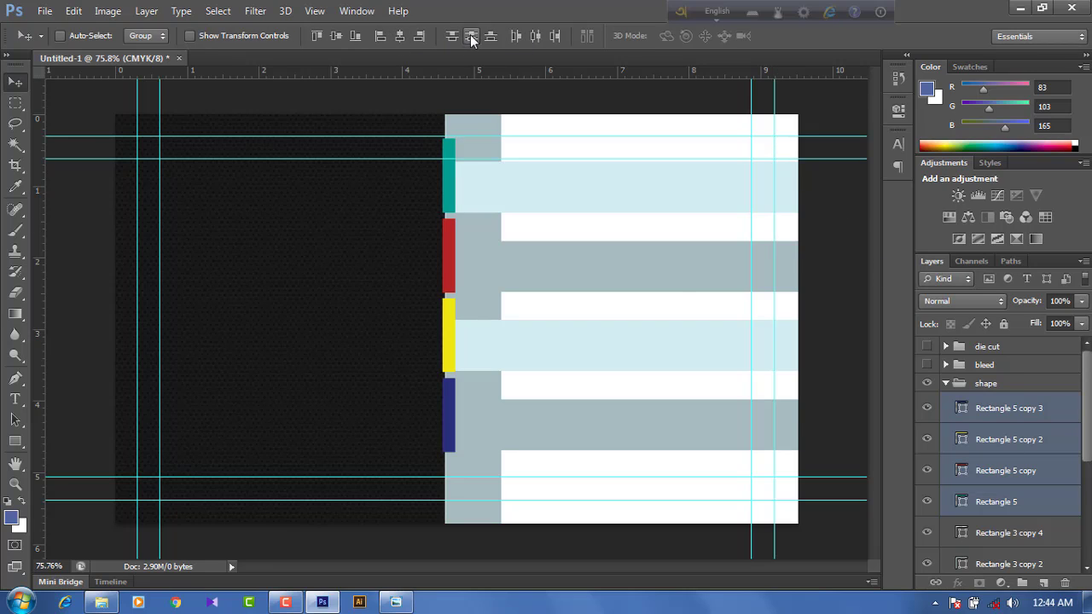
scroll(995, 507, down, 2)
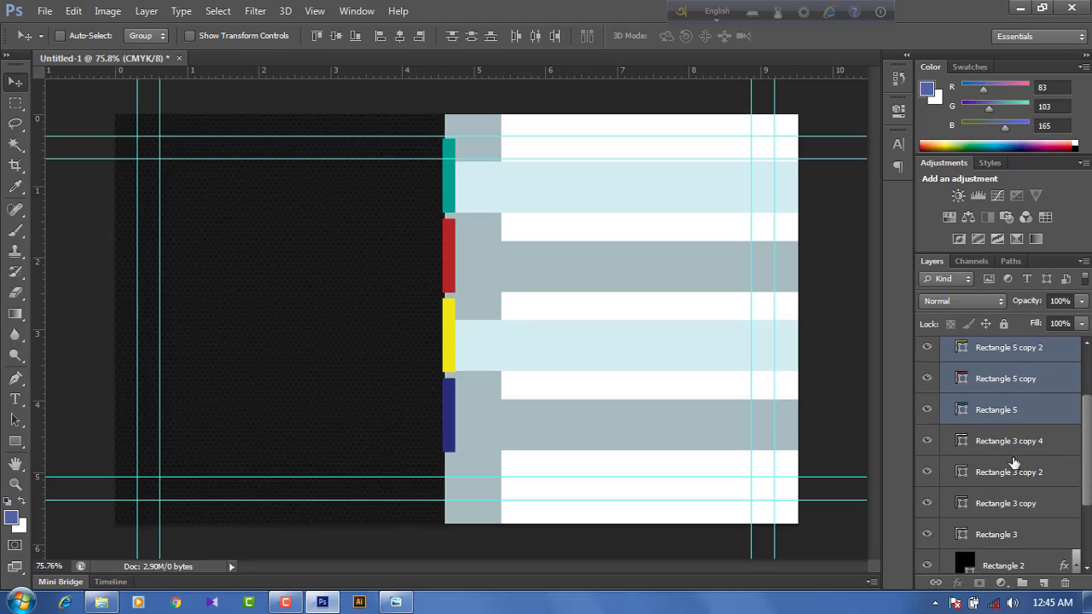
click(998, 441)
click(929, 443)
click(930, 446)
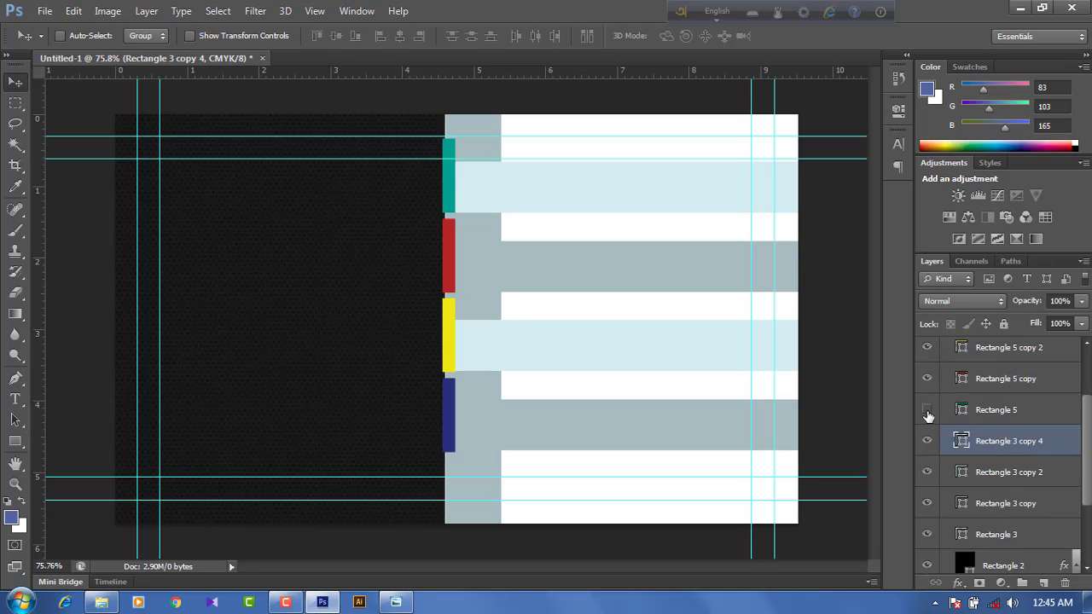
click(928, 410)
scroll(921, 444, down, 2)
click(927, 478)
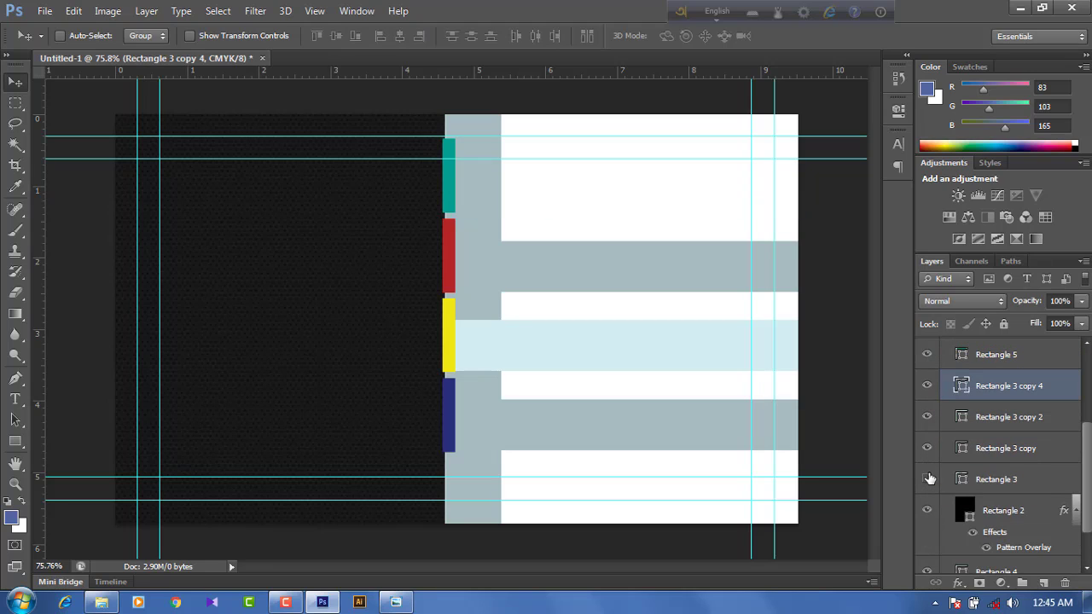
click(927, 479)
scroll(929, 479, down, 2)
click(998, 365)
click(927, 364)
click(926, 364)
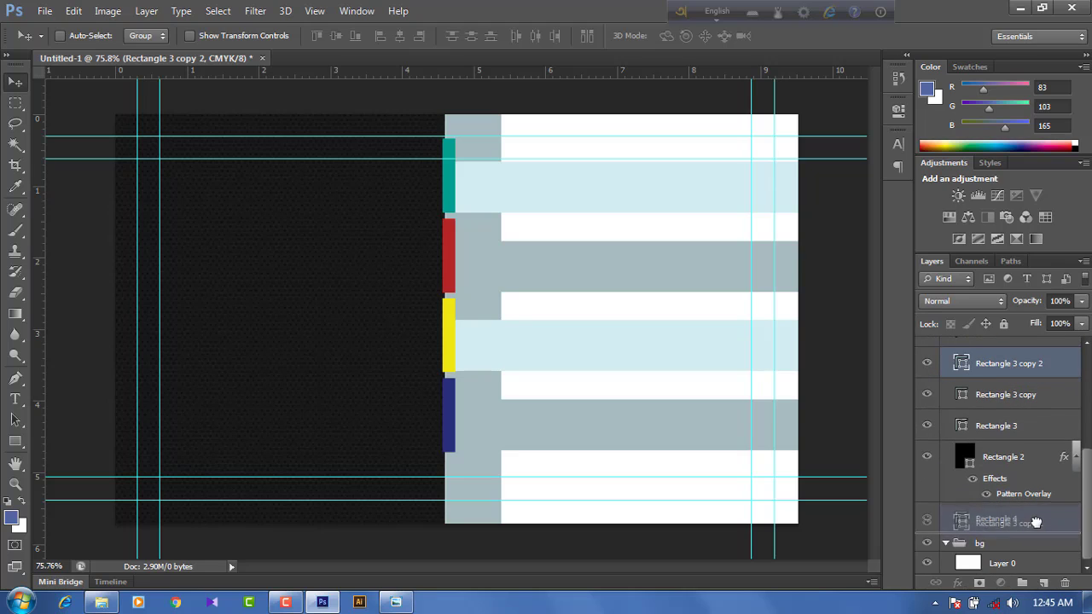
drag(1019, 365, 1024, 512)
click(927, 392)
click(927, 392)
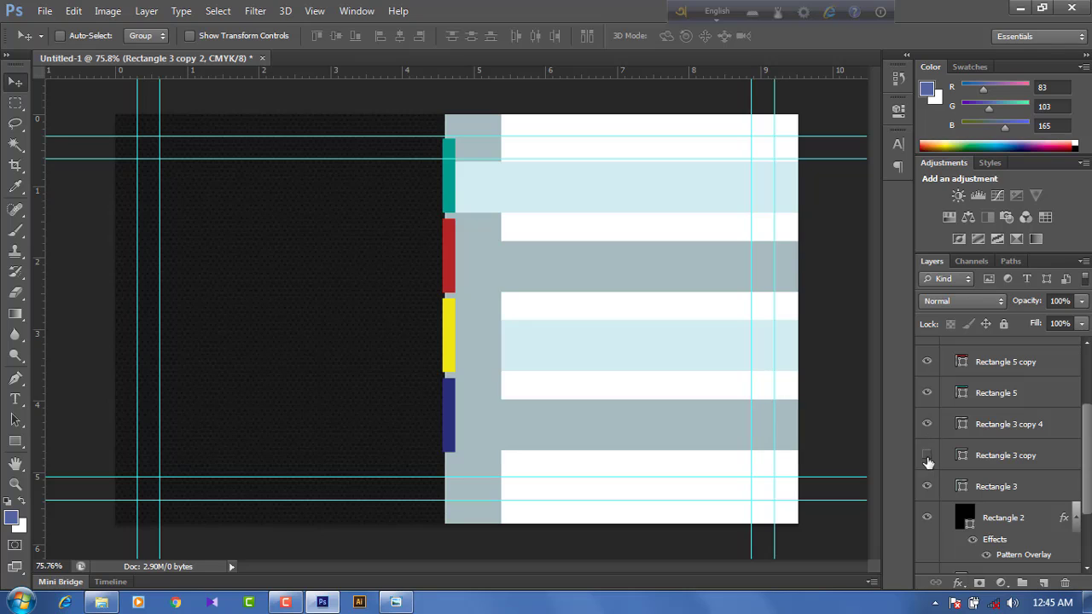
click(927, 487)
click(926, 487)
mouse_move(955, 487)
mouse_down()
mouse_move(1000, 583)
mouse_move(1012, 537)
mouse_up()
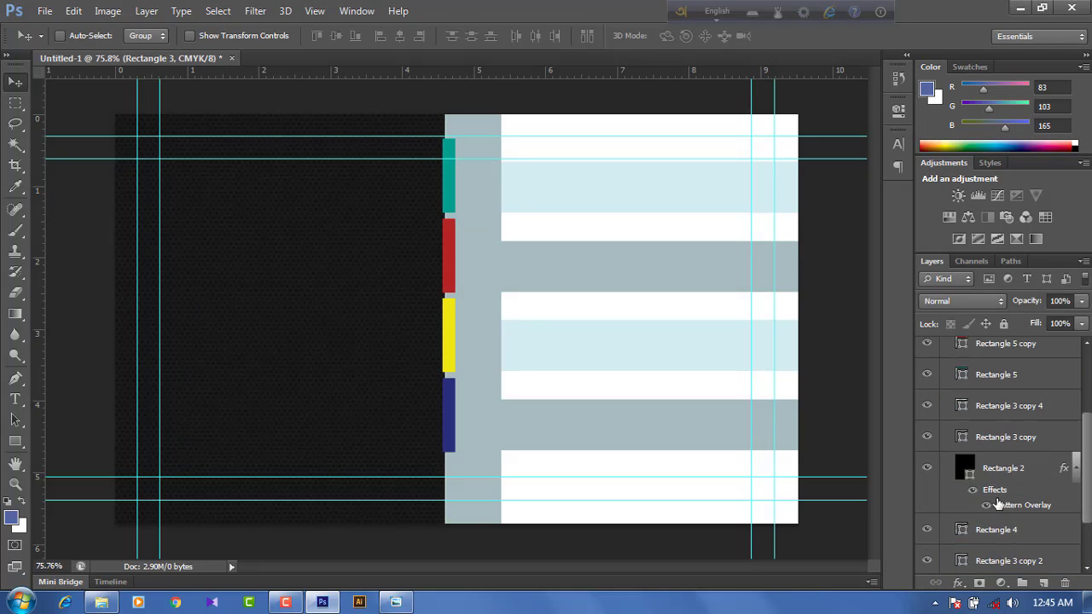
scroll(998, 505, down, 3)
click(927, 487)
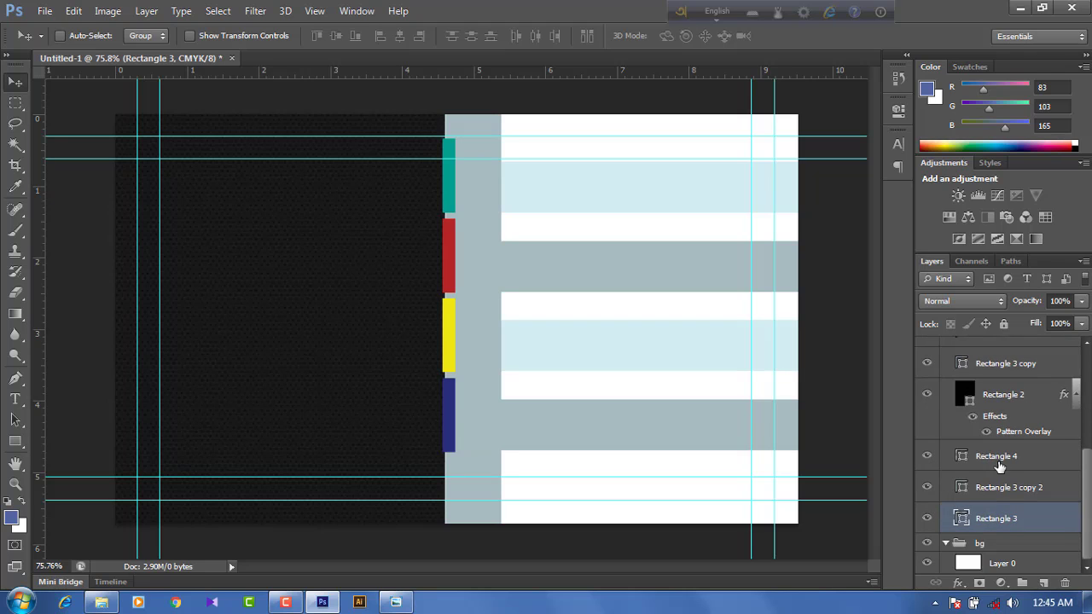
Try white and near-white pink fills on the Rectangle 4 side strip, then cancel the change.
double_click(961, 456)
click(815, 288)
drag(632, 164, 595, 89)
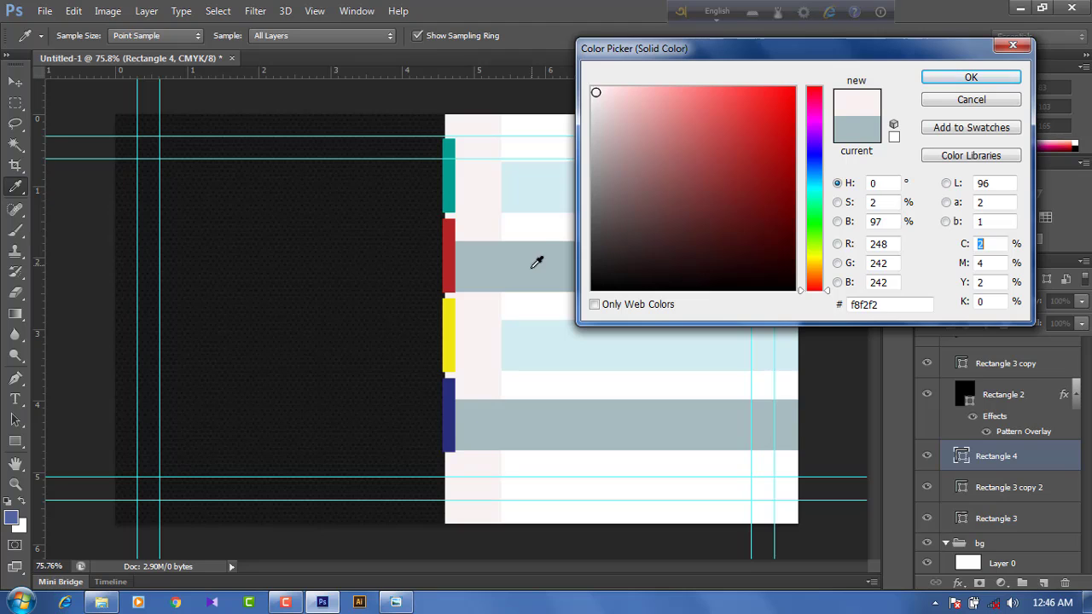
click(536, 262)
click(561, 227)
click(970, 77)
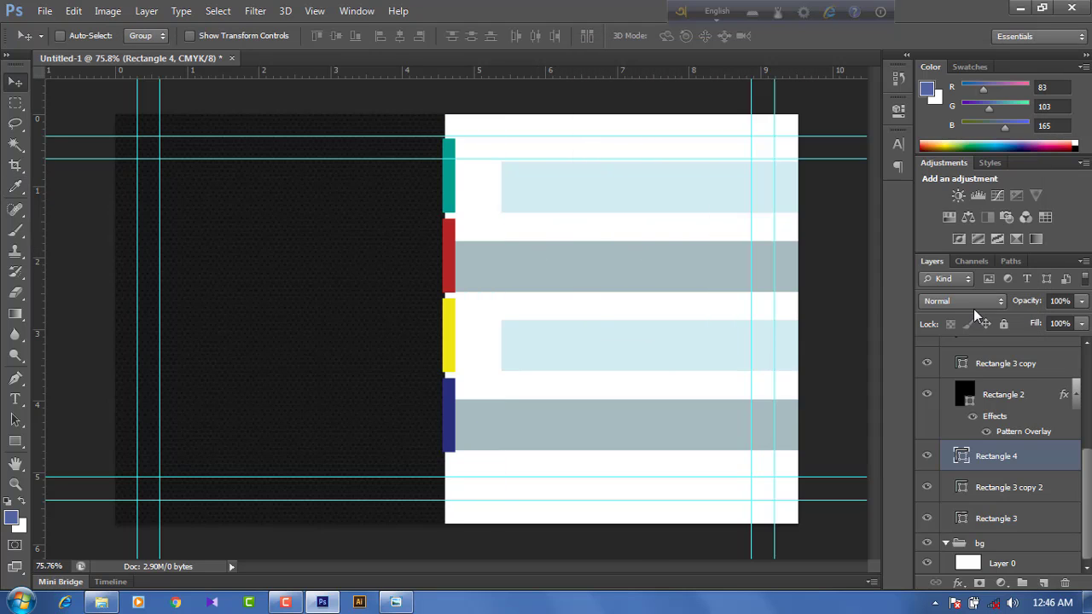
double_click(961, 461)
mouse_move(609, 122)
mouse_down()
mouse_move(592, 108)
mouse_move(594, 92)
mouse_up()
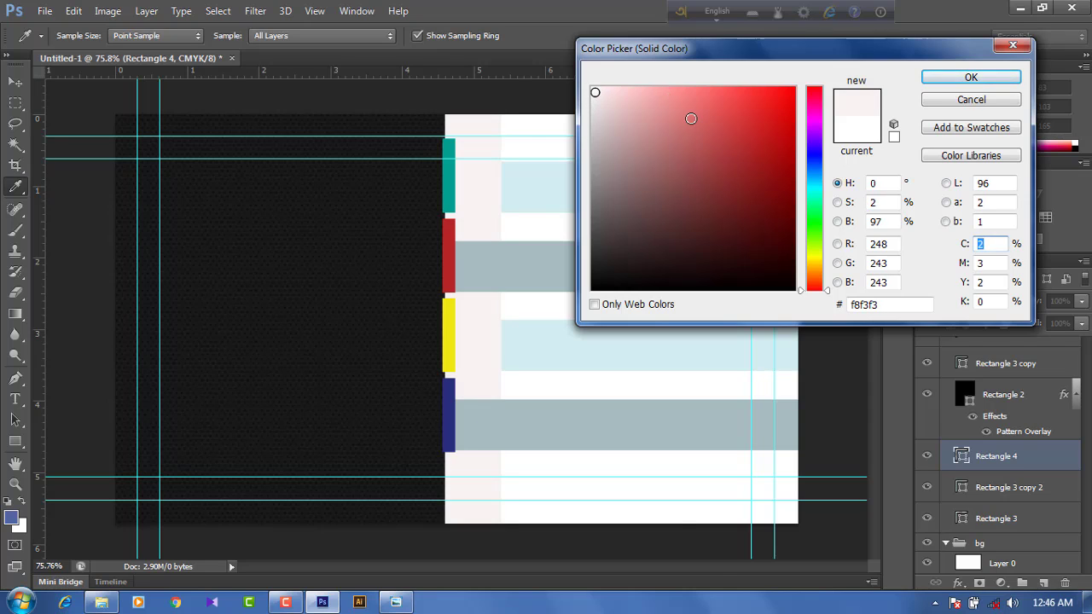
key(Escape)
Fill the Rectangle 4 side strip and the Rectangle 3 copy 2 band light grey #e4e4e4.
scroll(937, 408, up, 2)
scroll(923, 444, down, 1)
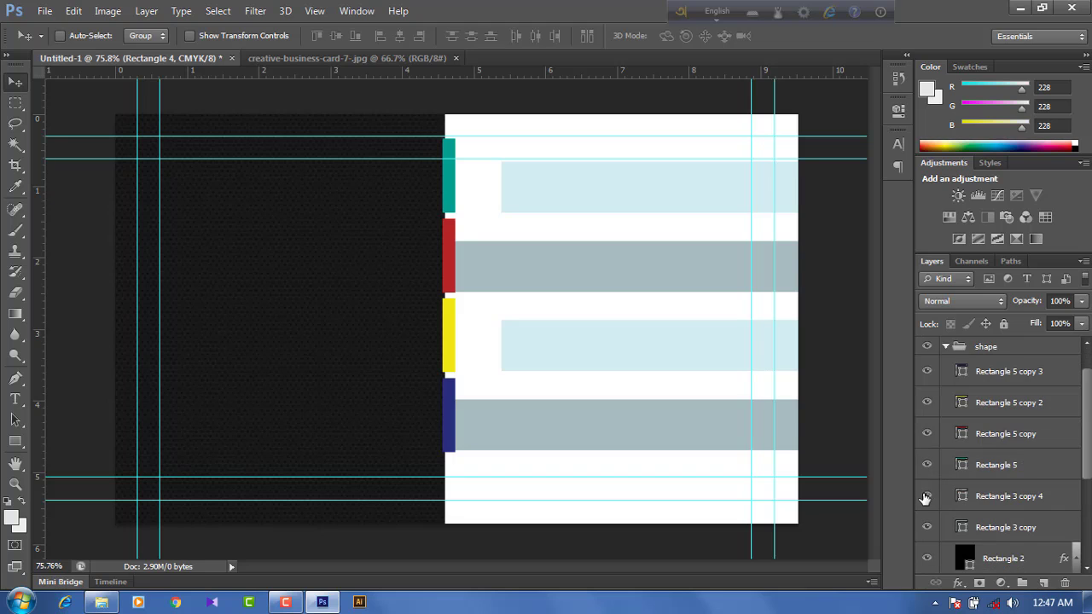
scroll(938, 504, down, 3)
double_click(962, 455)
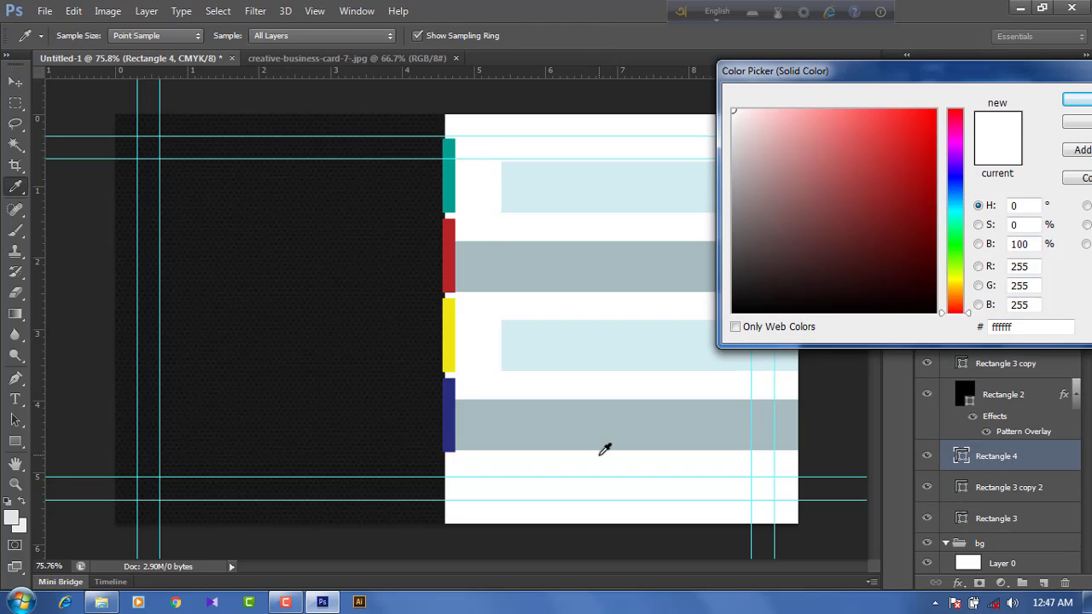
click(13, 517)
click(1079, 101)
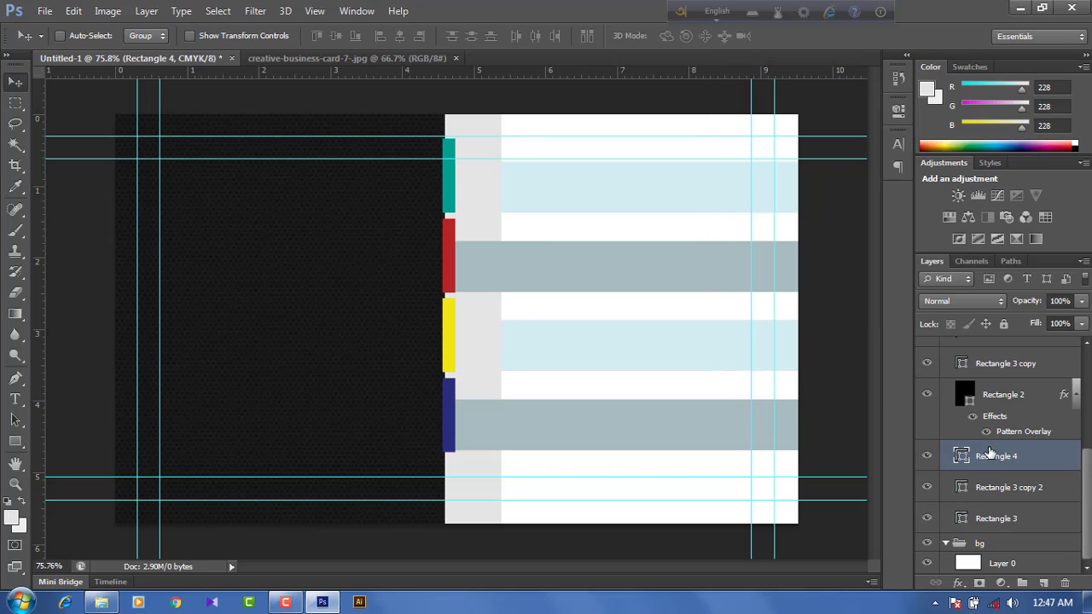
double_click(961, 487)
click(487, 345)
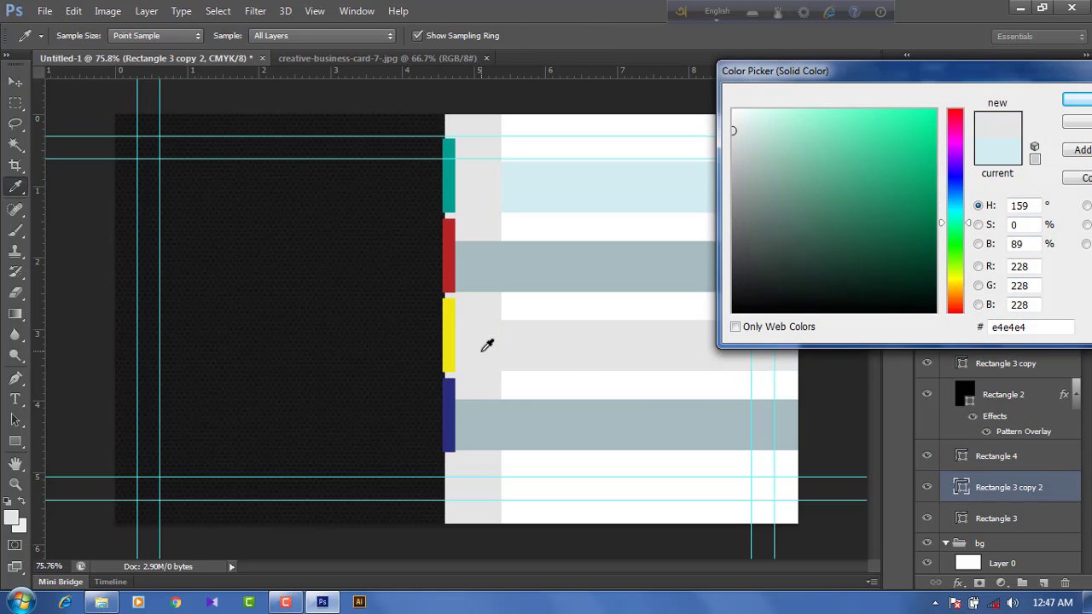
click(1076, 101)
Tint the top Rectangle 3 band a faint pinkish white #f2ebeb.
click(927, 518)
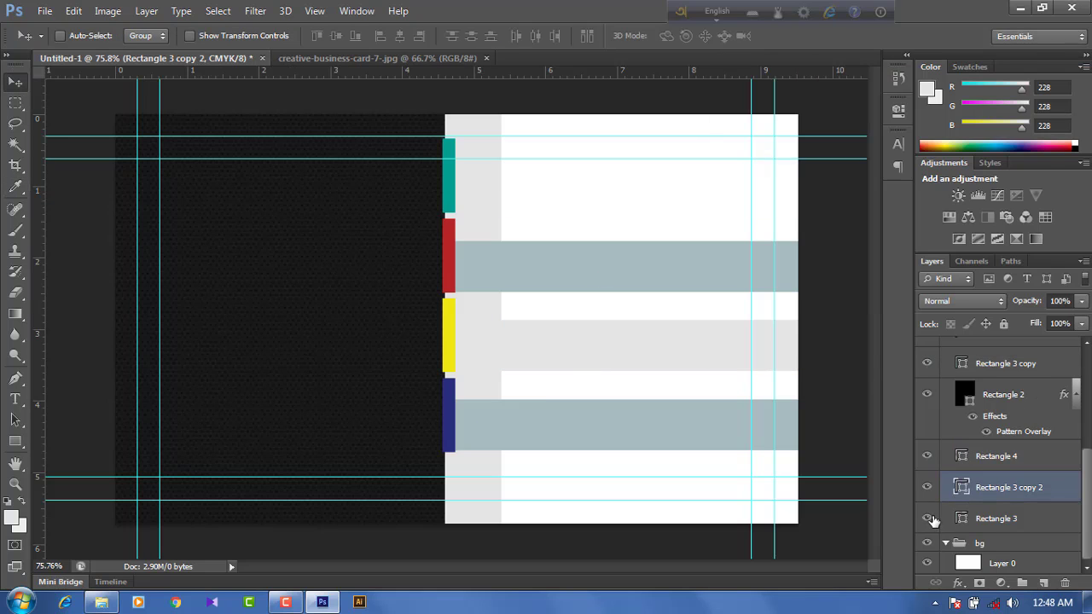
double_click(961, 518)
click(474, 183)
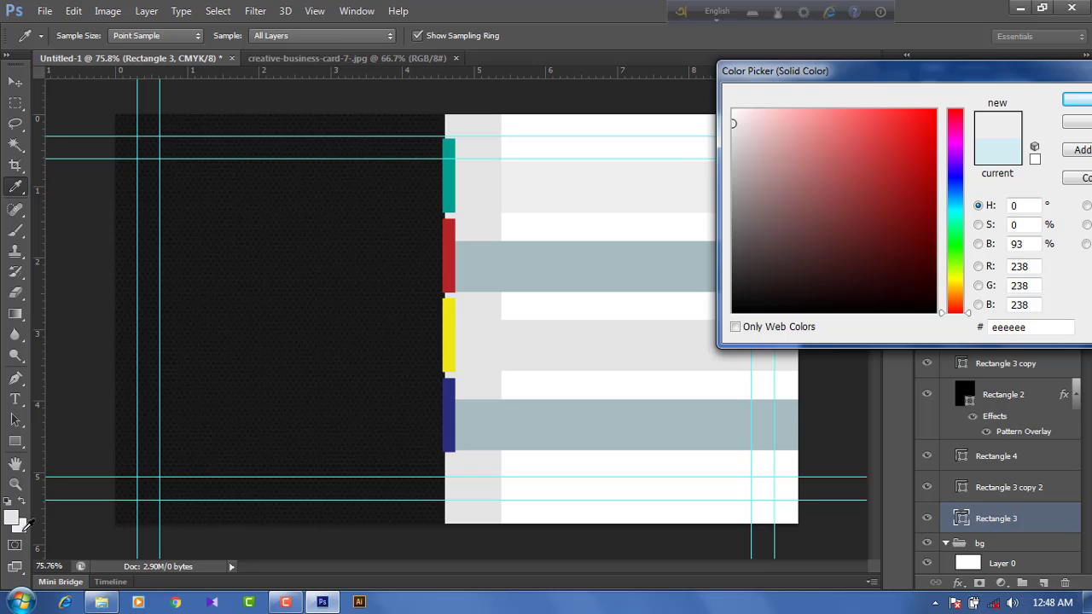
key(Escape)
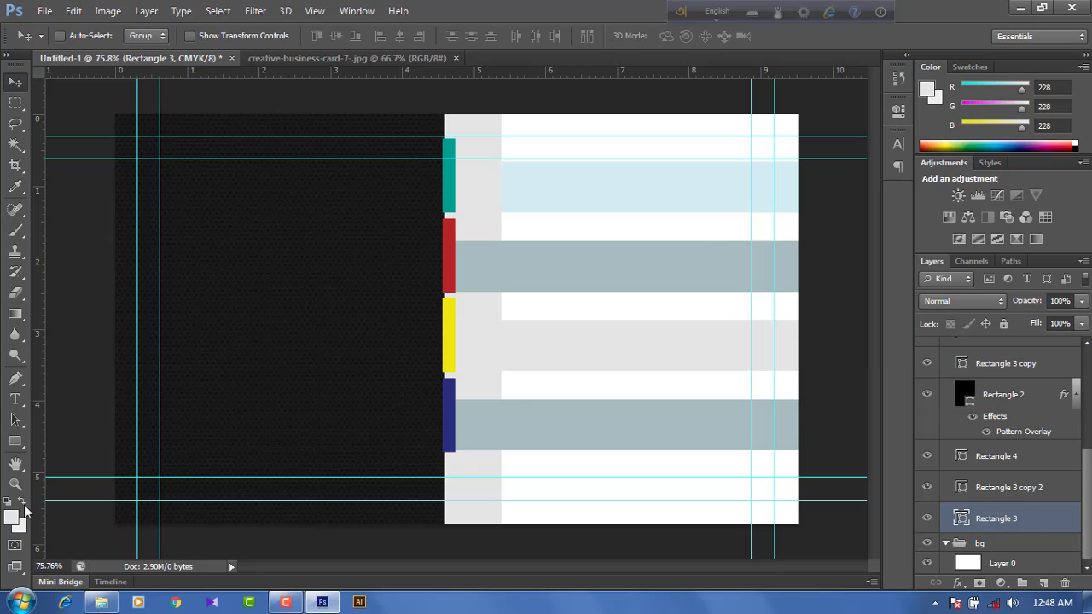
click(23, 505)
double_click(962, 518)
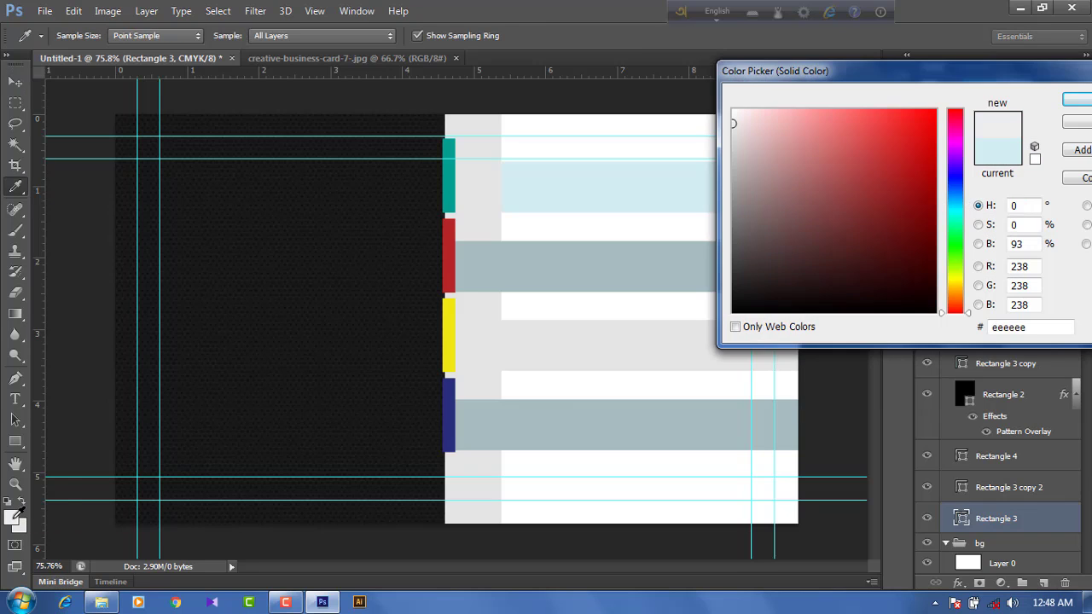
click(28, 522)
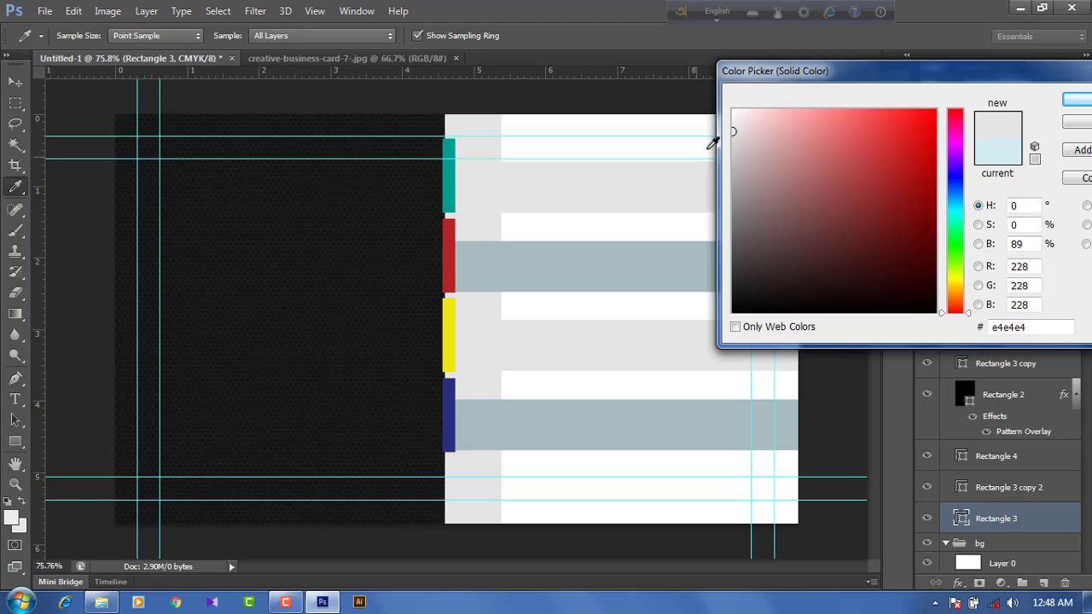
click(734, 121)
drag(734, 112, 736, 118)
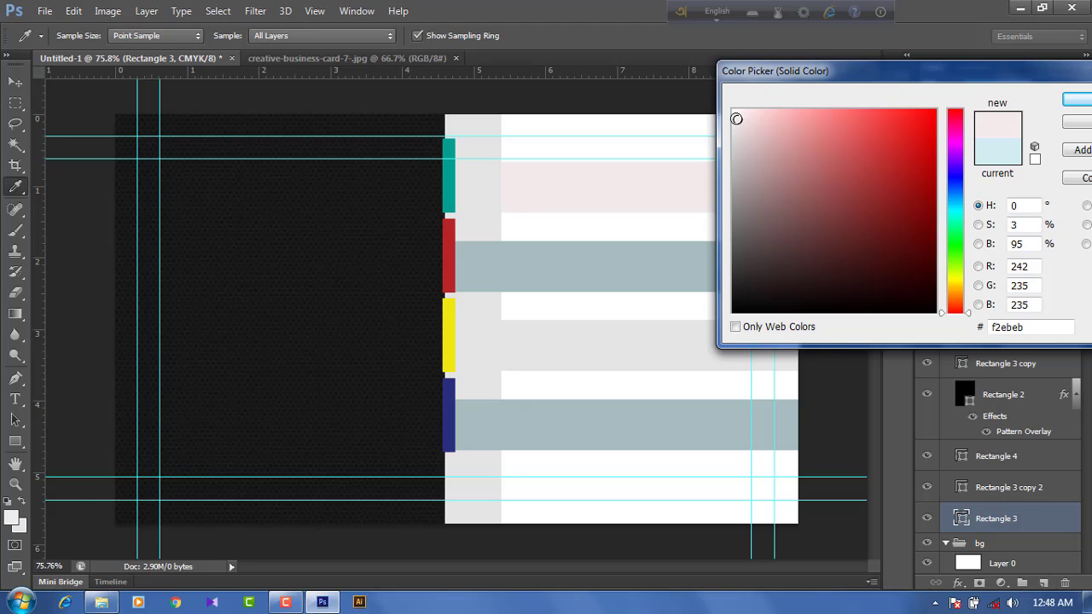
key(Return)
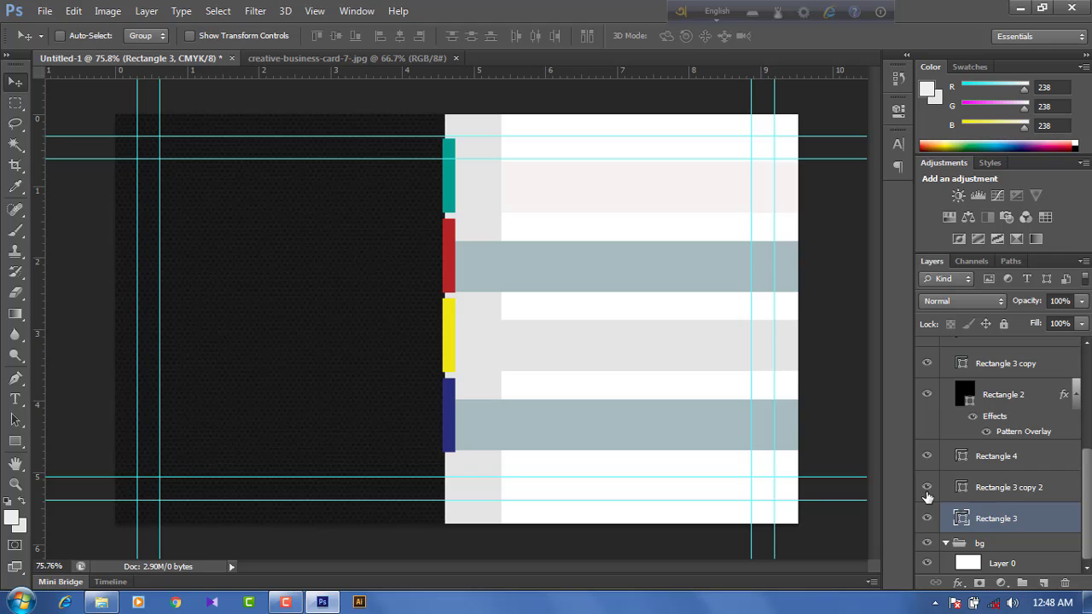
click(926, 456)
Recolour the Rectangle 3 copy band a pale grey.
scroll(930, 512, up, 2)
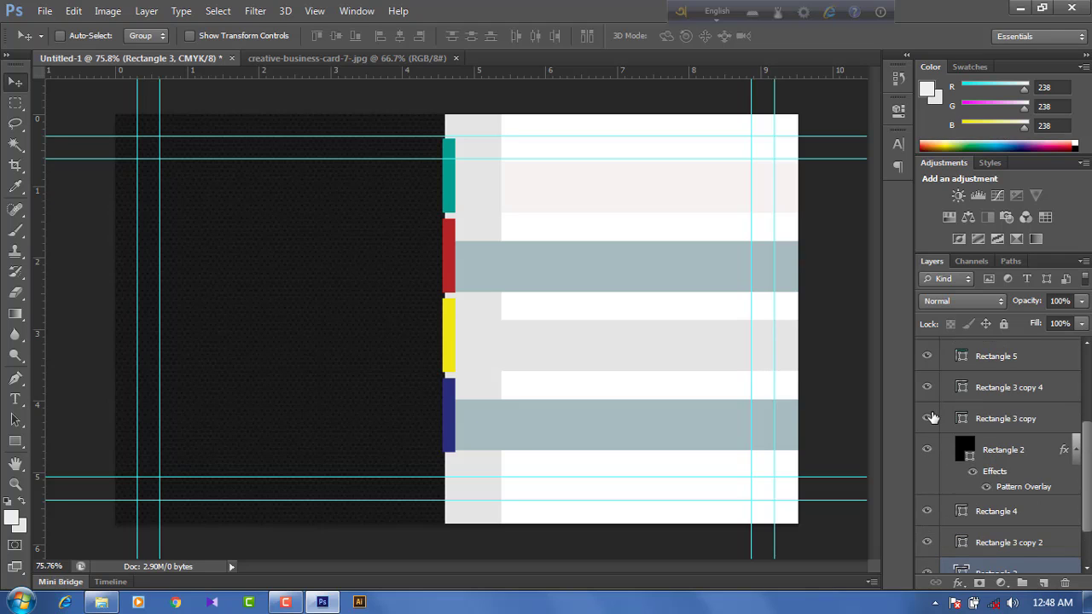
click(927, 418)
click(927, 418)
double_click(955, 418)
click(619, 312)
click(742, 129)
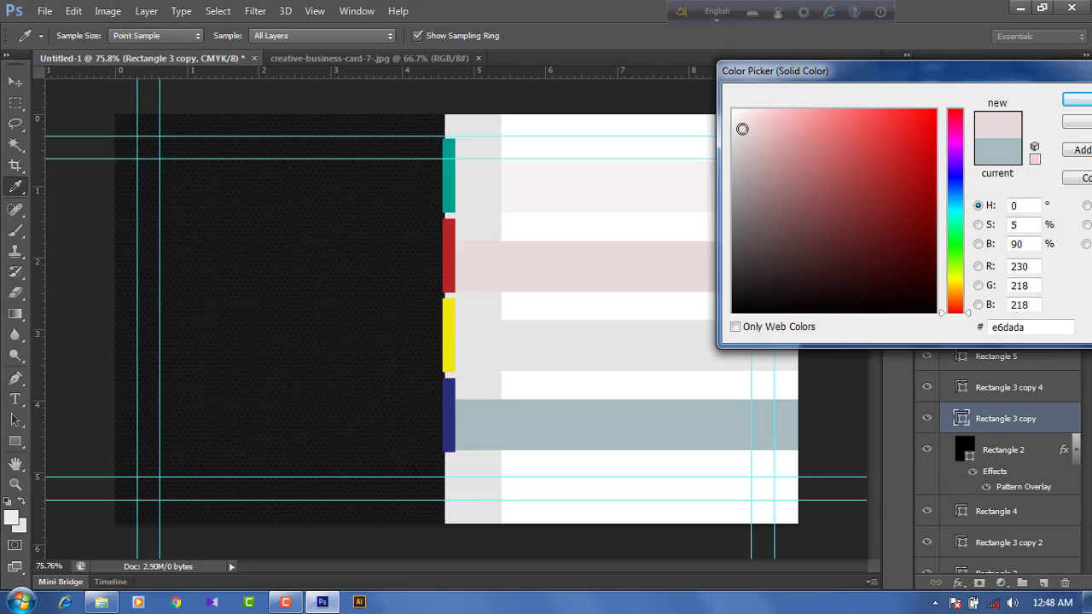
click(732, 137)
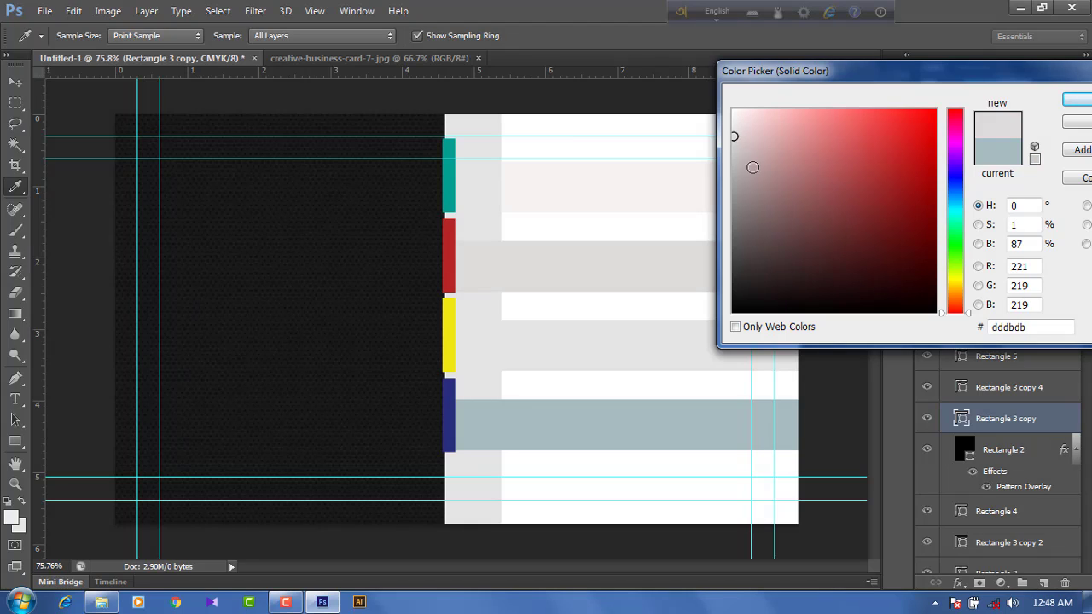
click(732, 129)
click(1076, 100)
Recolour the Rectangle 3 copy 4 band a warmer light grey.
click(927, 387)
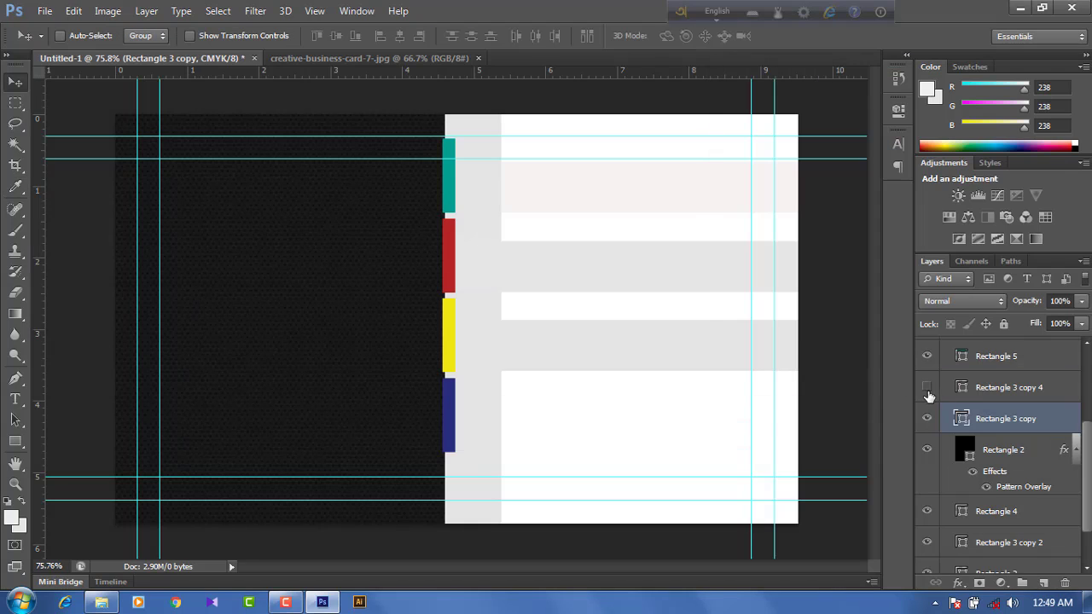
double_click(961, 387)
click(642, 265)
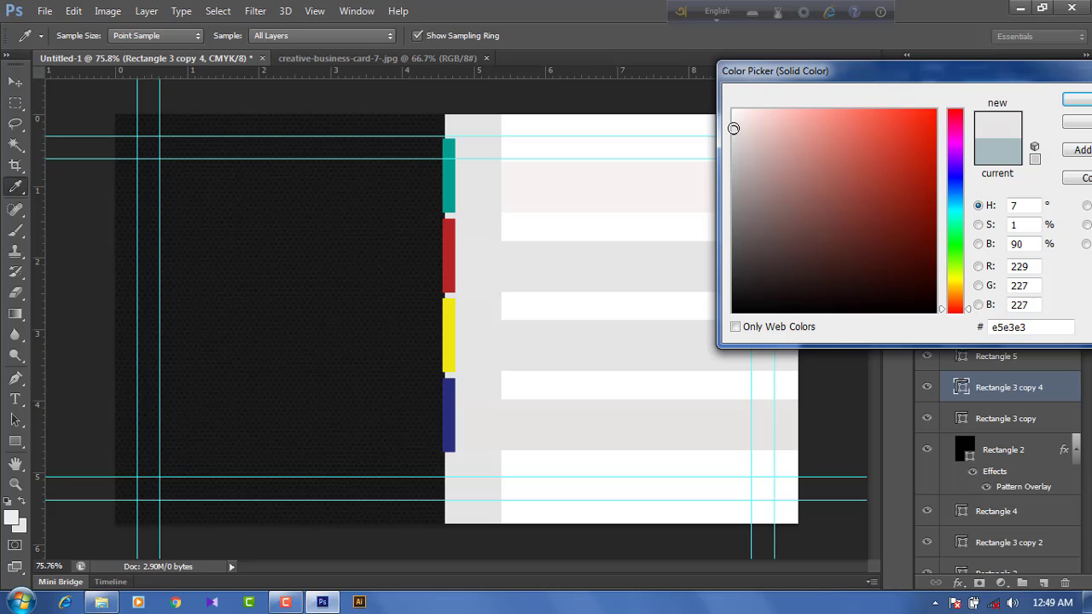
click(735, 140)
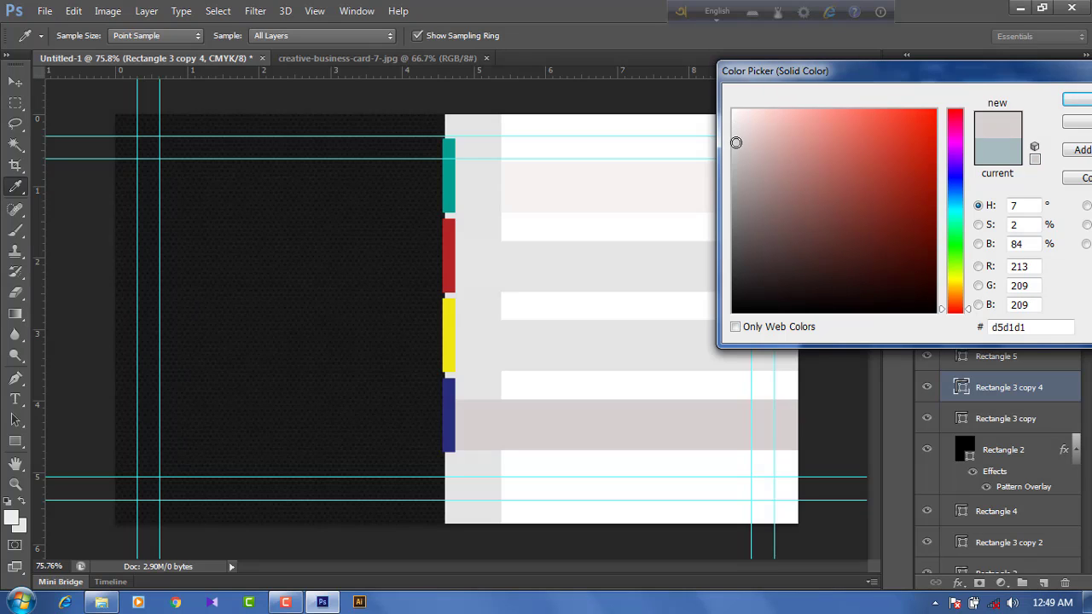
click(732, 134)
click(1076, 100)
Give the Rectangle 3 copy 2 and Rectangle 3 bands medium grey #d1d1d1.
scroll(1015, 437, down, 1)
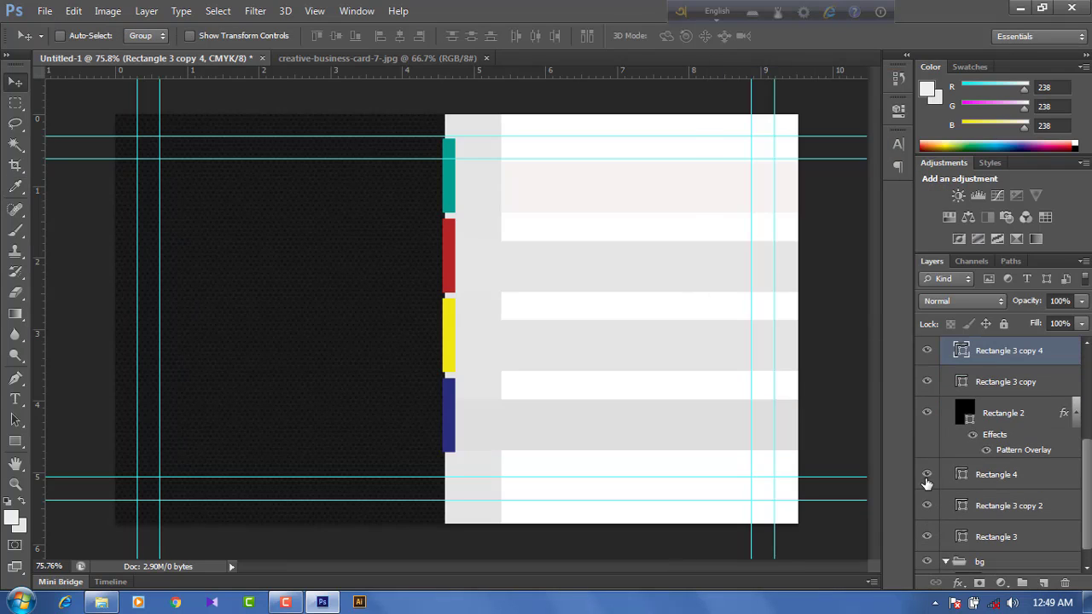
click(927, 474)
click(927, 506)
double_click(961, 506)
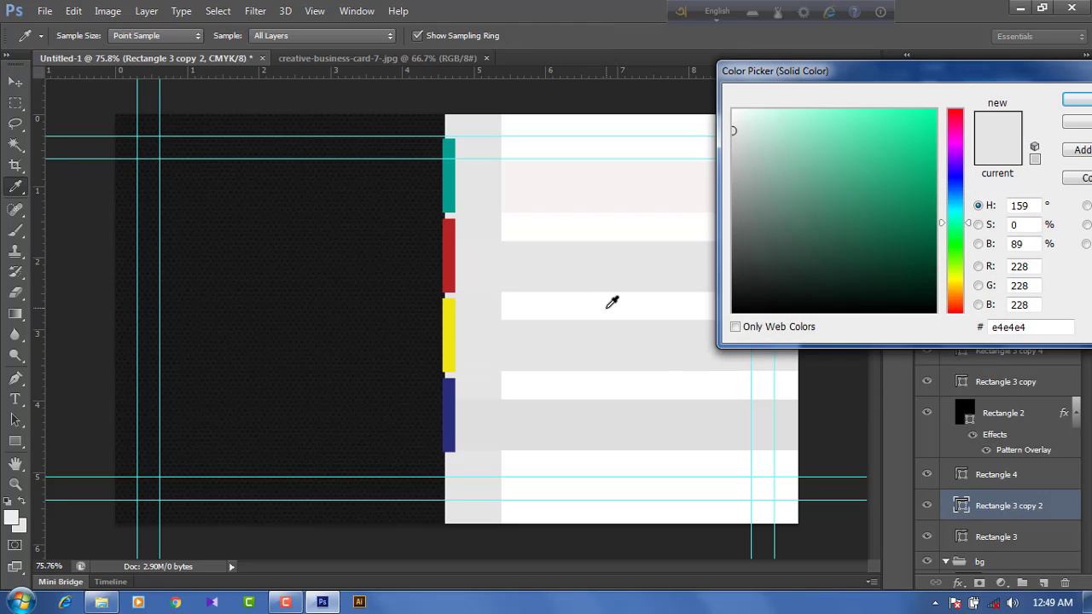
click(612, 301)
click(632, 407)
click(732, 145)
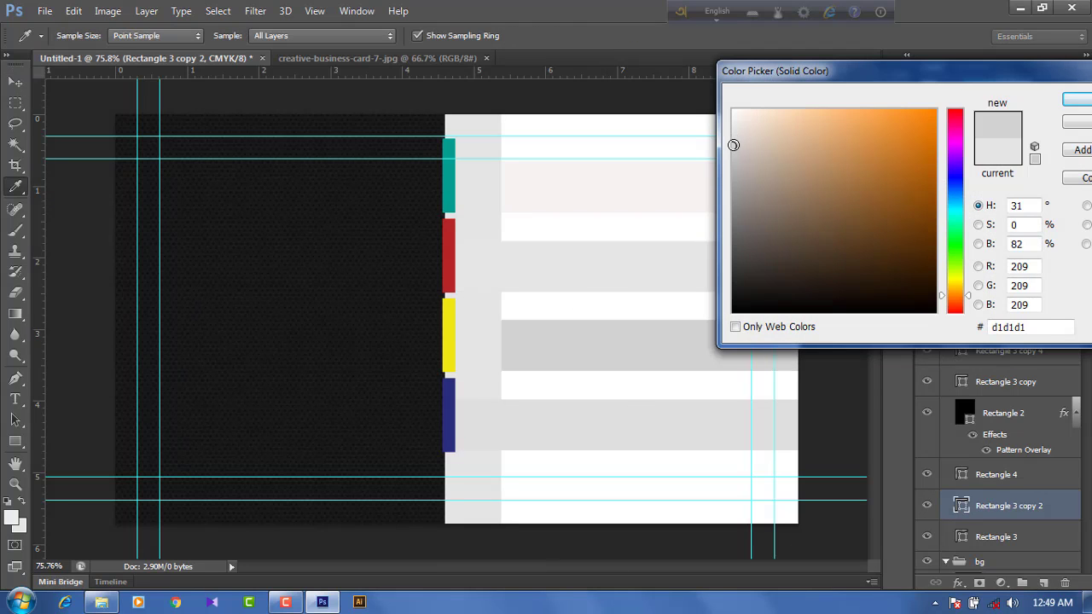
click(1077, 105)
double_click(961, 541)
click(670, 337)
click(1077, 100)
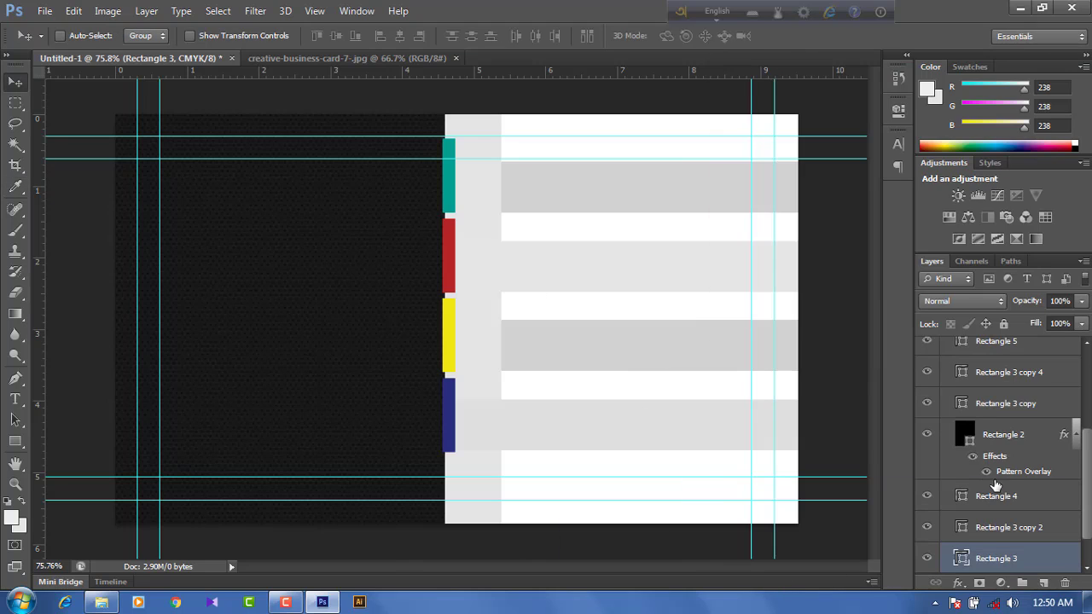
scroll(998, 426, up, 4)
Move the navy tab bar down slightly and make it narrower and shorter with Free Transform.
click(1009, 357)
shift+click(1010, 389)
shift+click(1005, 420)
shift+click(997, 451)
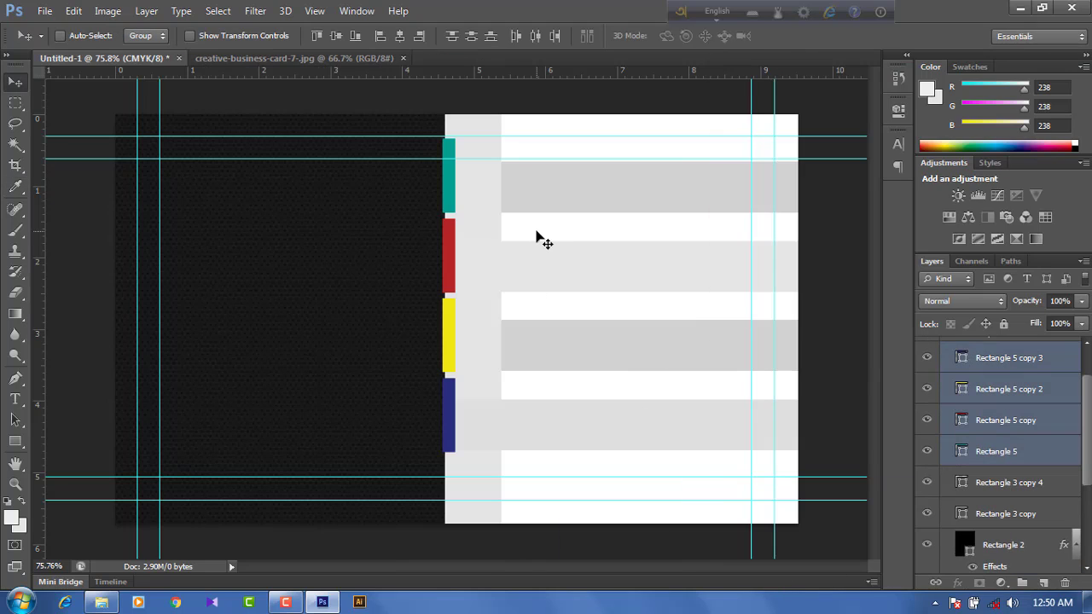
click(994, 365)
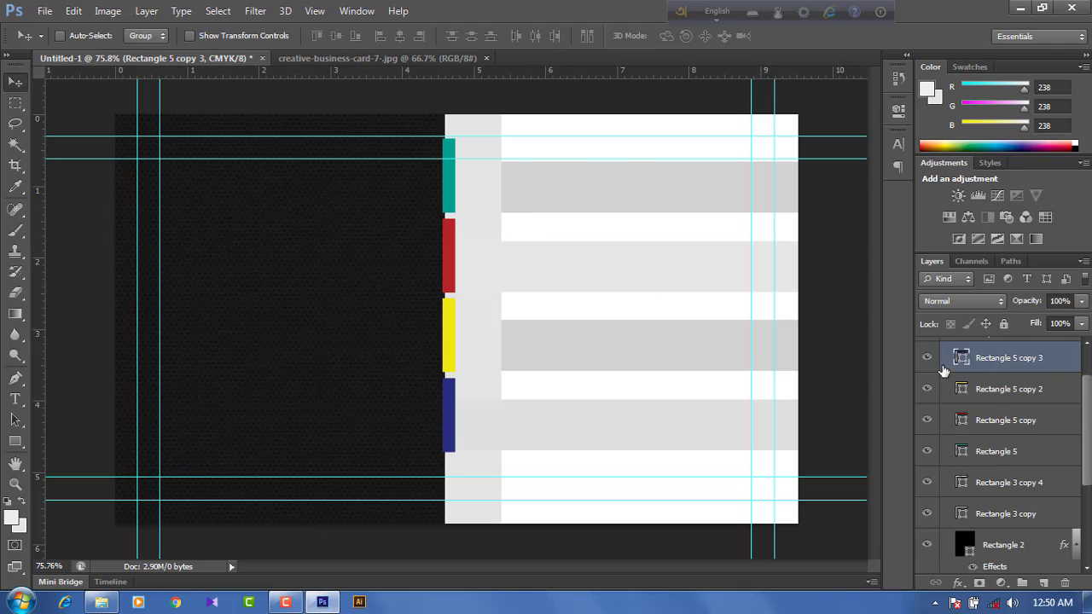
drag(454, 207, 454, 218)
key(ctrl+t)
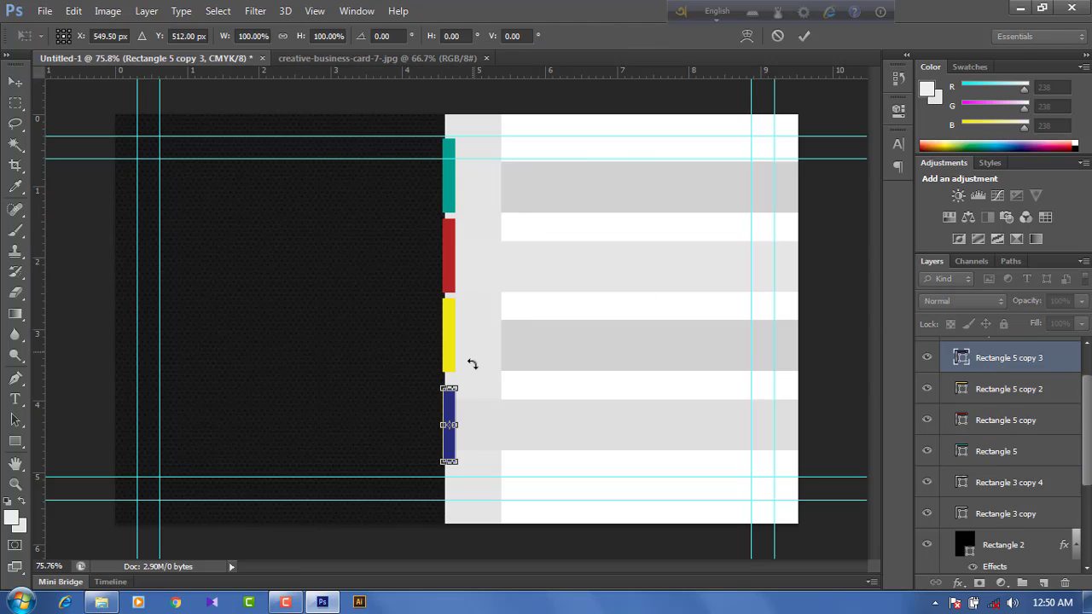
drag(449, 395, 450, 401)
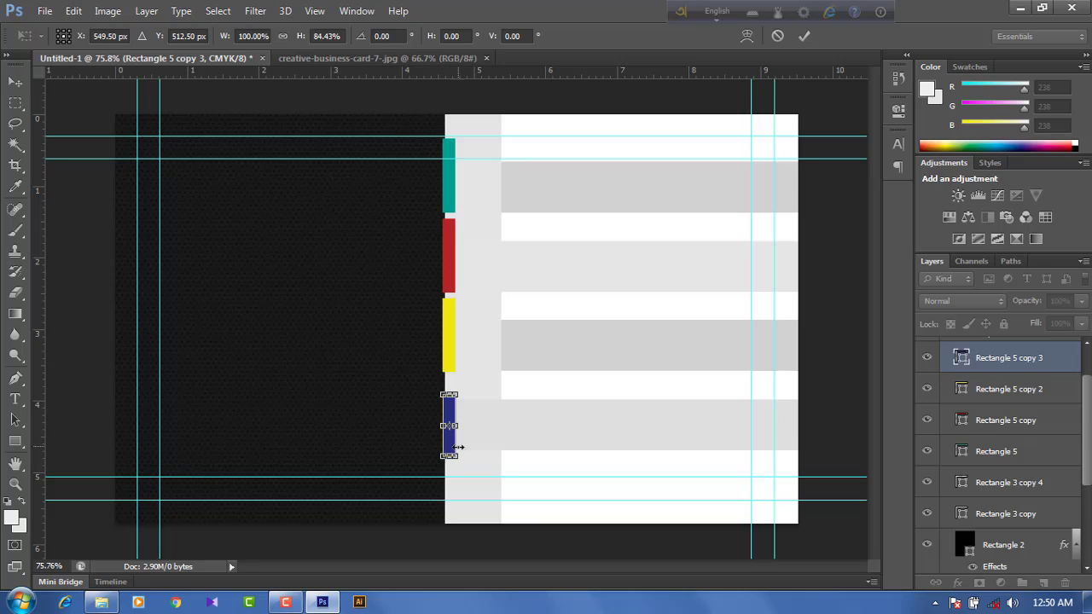
drag(450, 458, 450, 422)
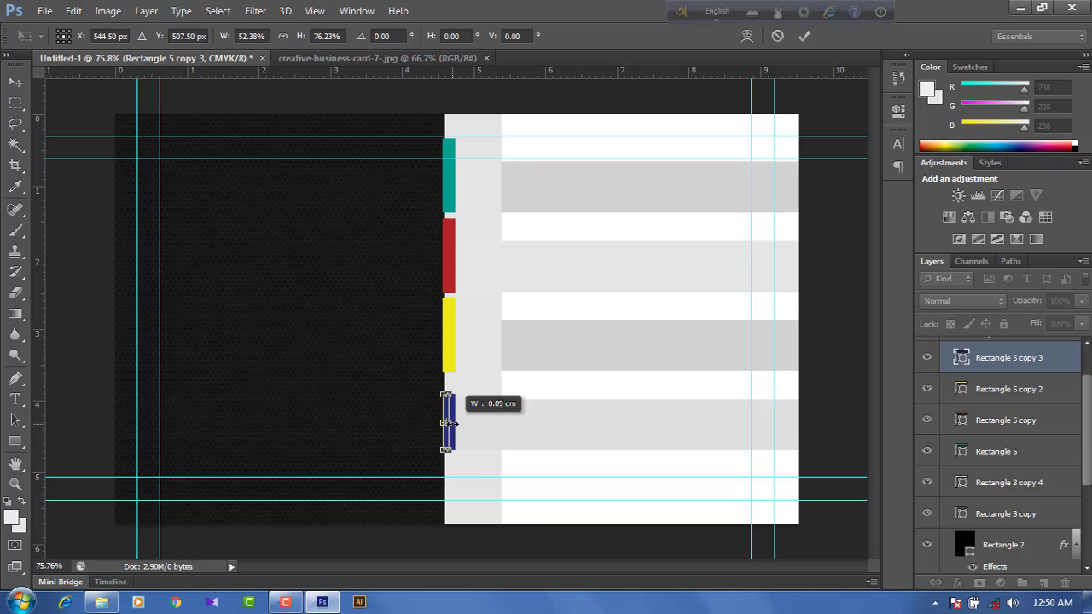
click(804, 35)
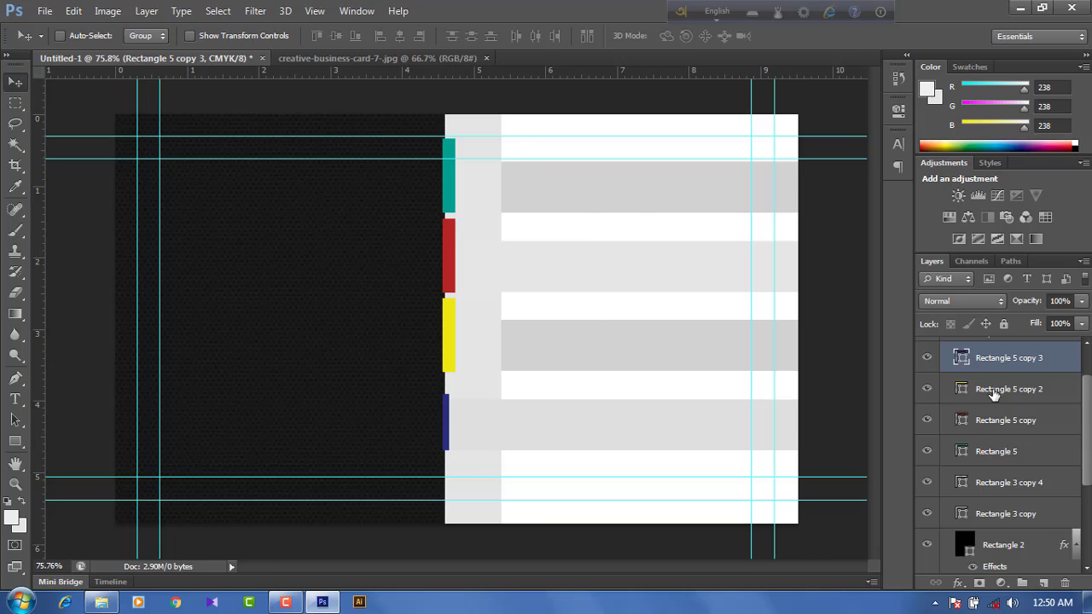
Delete the teal, red and yellow tab bar layers.
click(993, 394)
shift+click(998, 420)
shift+click(997, 451)
click(927, 389)
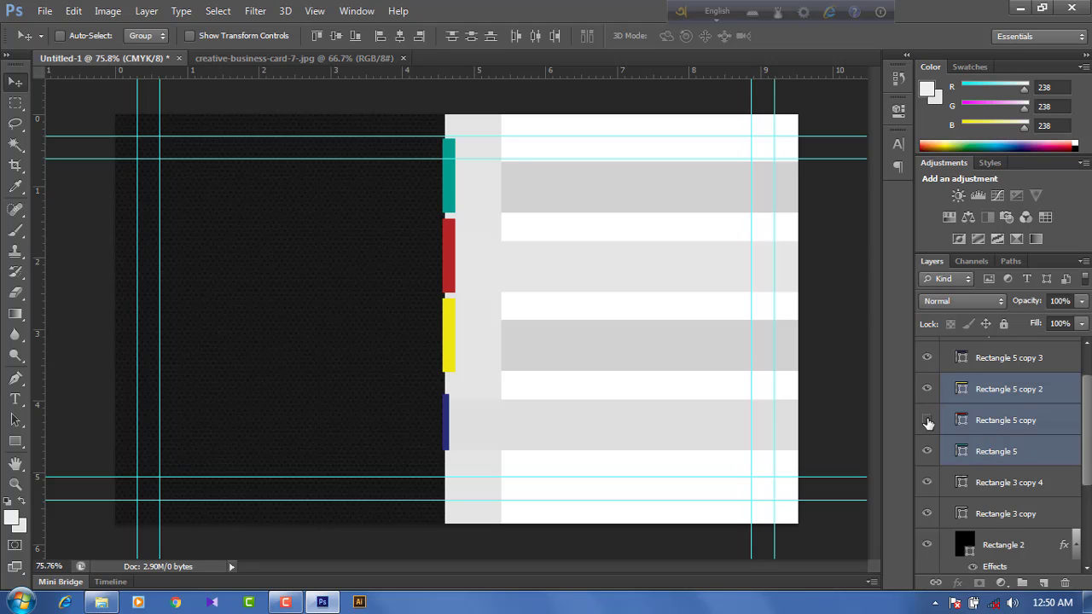
click(927, 451)
key(Delete)
Alt-drag copies of the navy bar upward and align all four bars on their left edges.
click(978, 362)
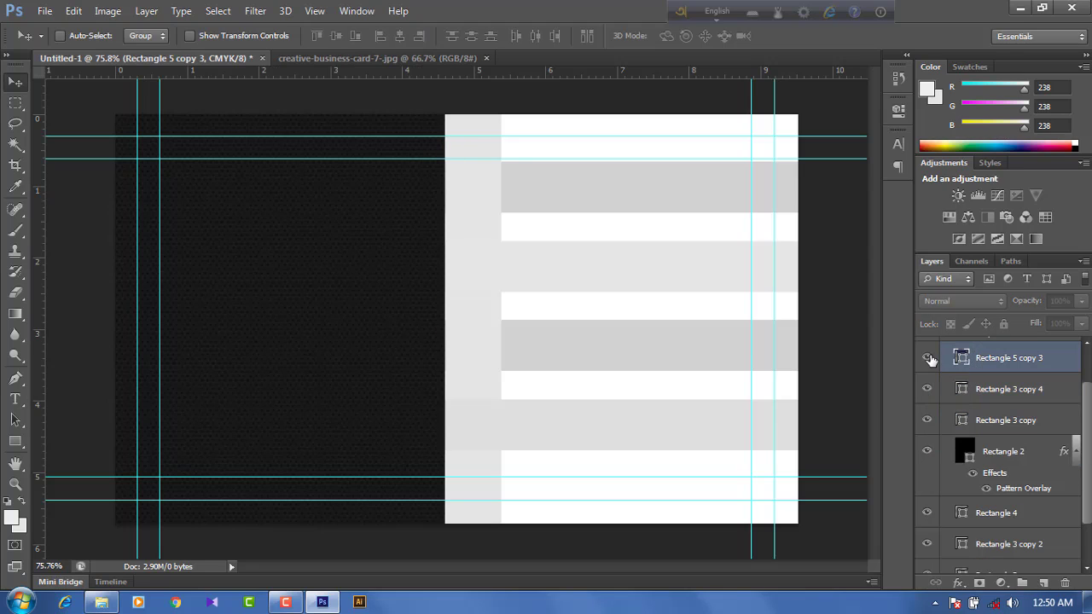
drag(452, 434, 451, 369)
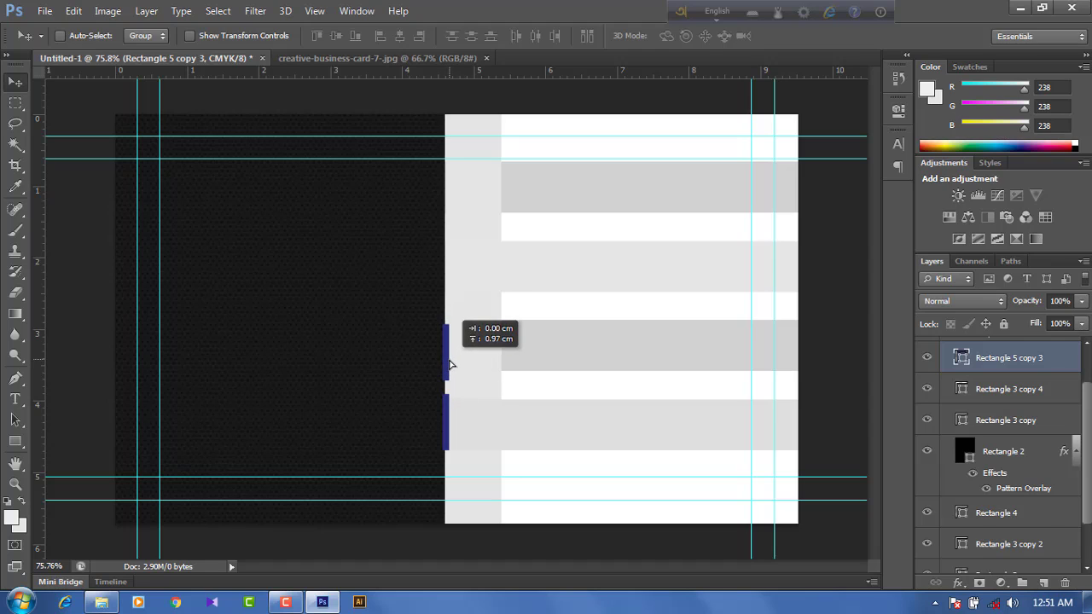
drag(450, 369, 452, 232)
shift+click(993, 458)
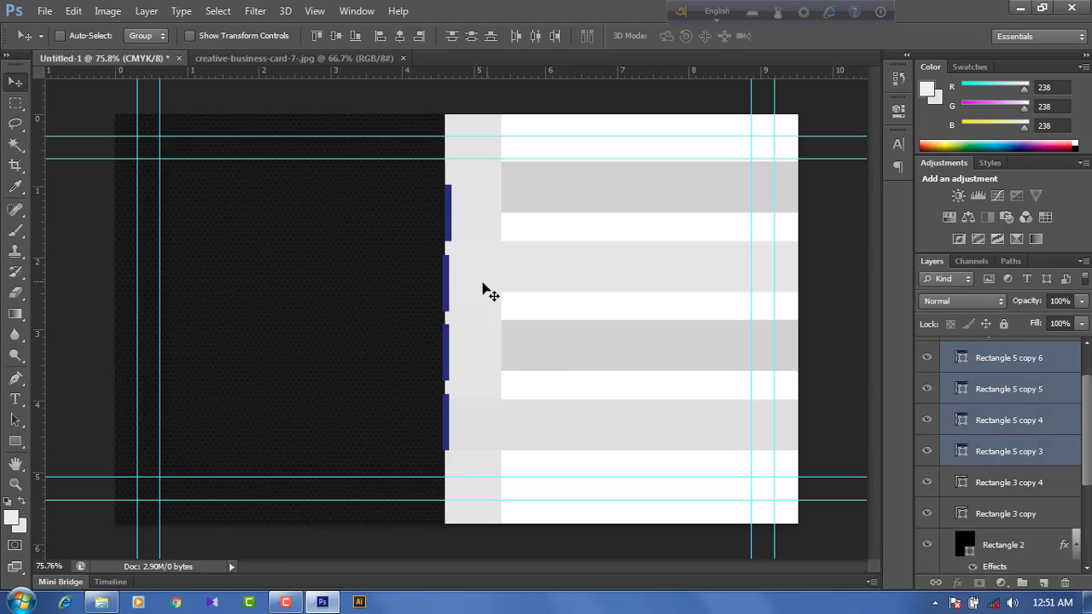
click(380, 37)
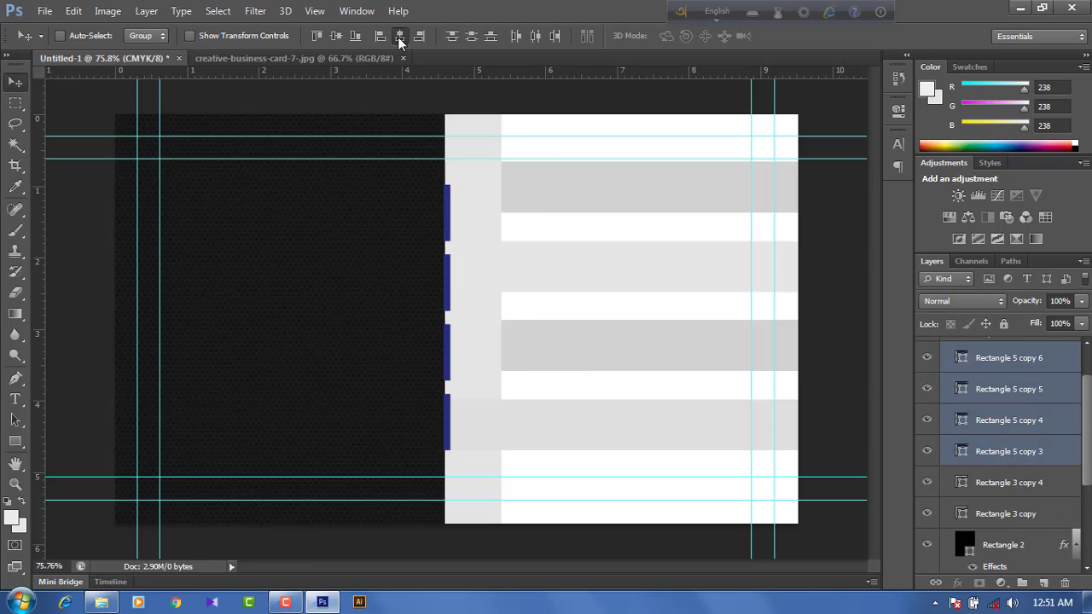
scroll(1033, 458, up, 2)
scroll(934, 463, down, 1)
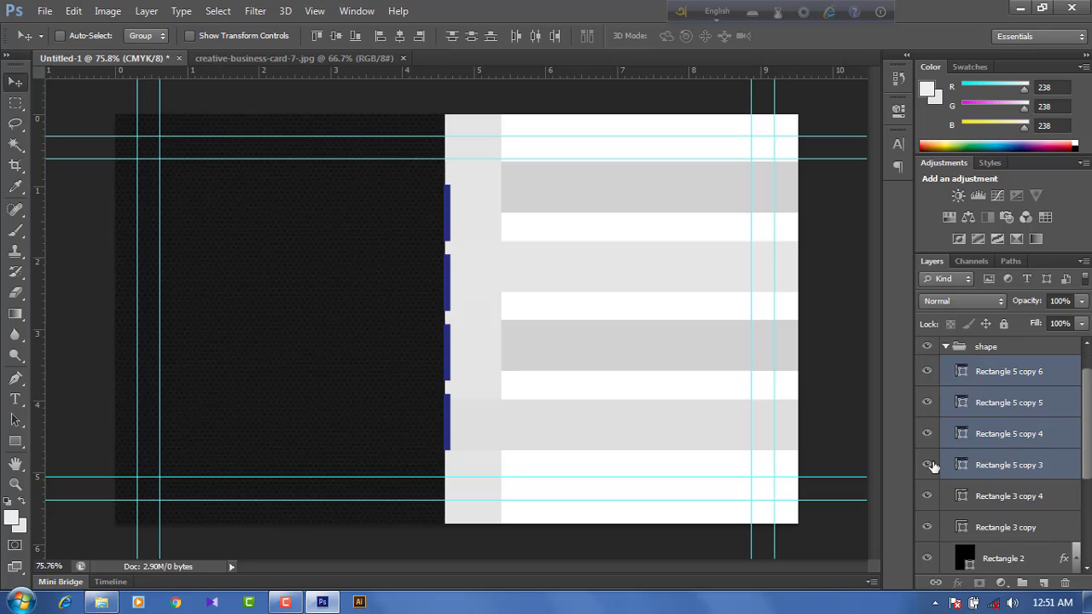
Colour the third tab bar dark red #7d2a2a and the second bar saturated yellow.
double_click(962, 435)
drag(947, 248, 947, 308)
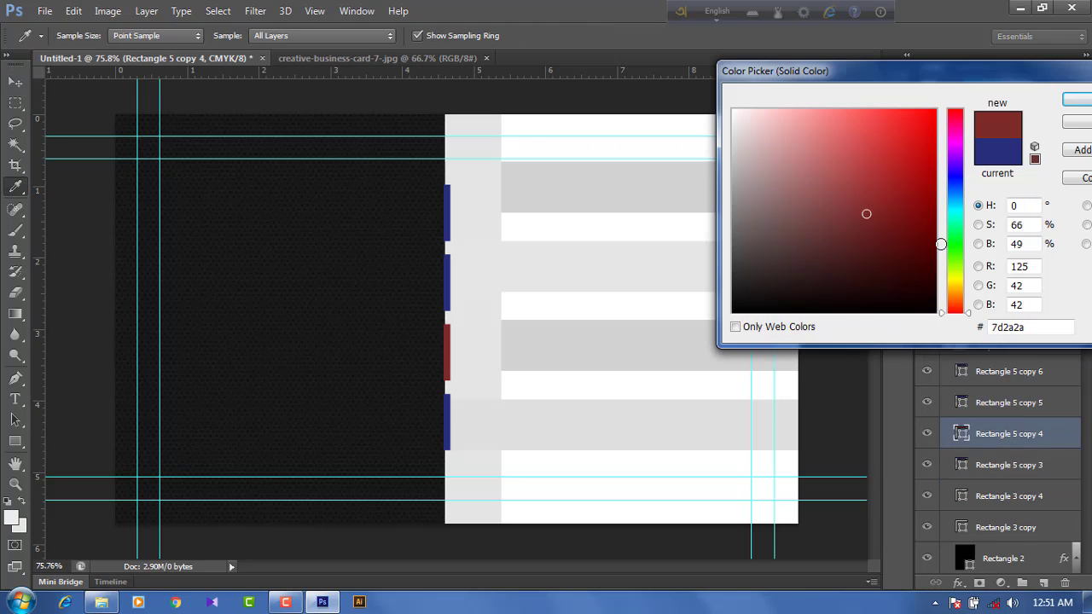
click(1077, 100)
double_click(962, 402)
drag(915, 232, 928, 215)
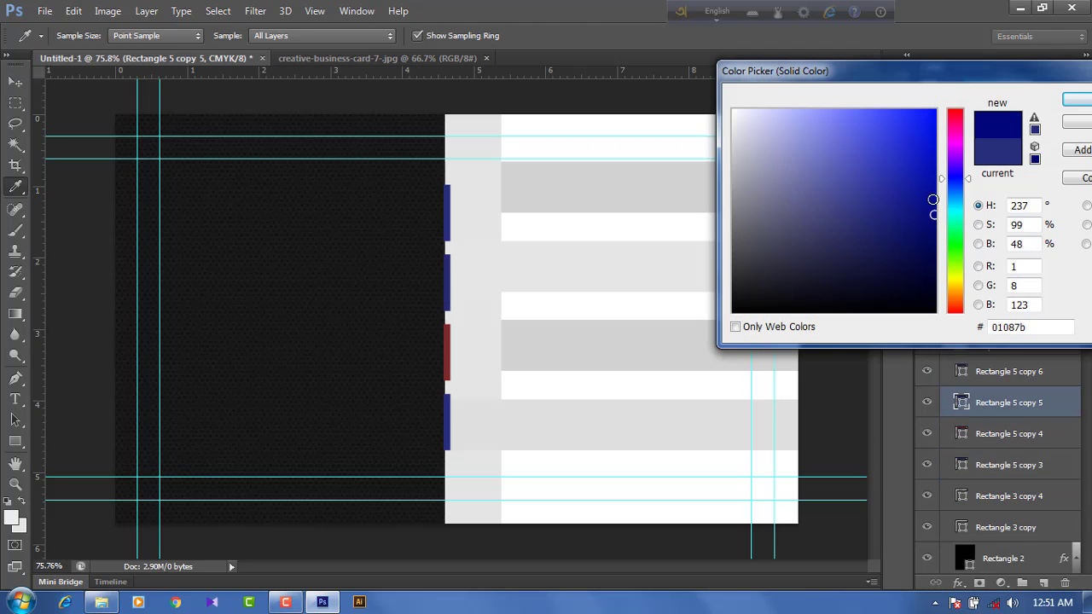
drag(955, 178, 956, 277)
click(928, 128)
drag(928, 127, 937, 110)
click(1077, 100)
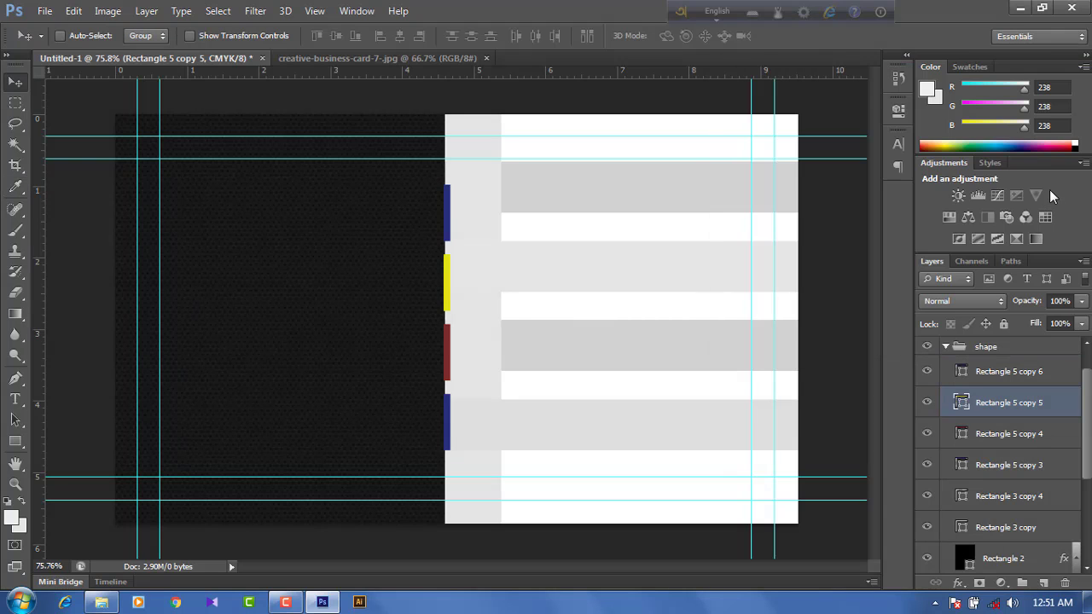
Colour the top tab bar red #ff0000 and move it up onto the first stripe.
double_click(962, 371)
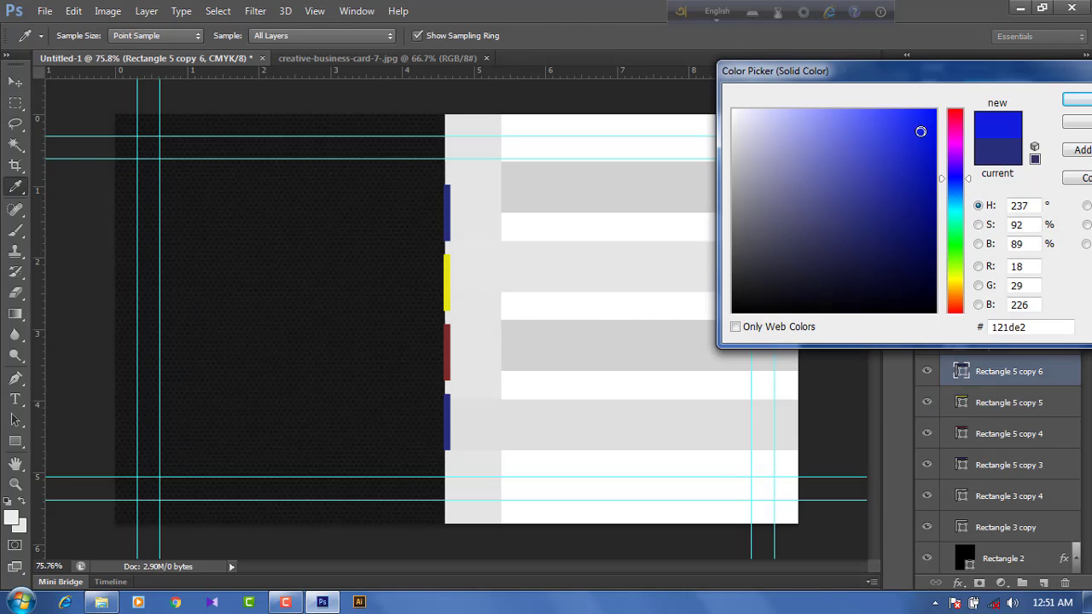
click(936, 182)
drag(966, 288, 965, 312)
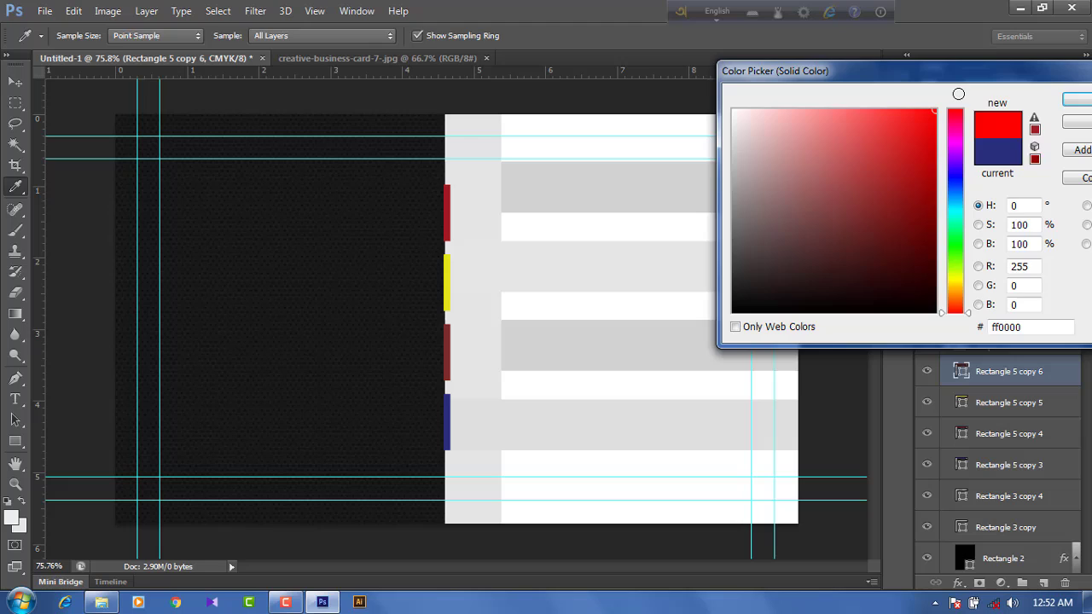
click(1077, 100)
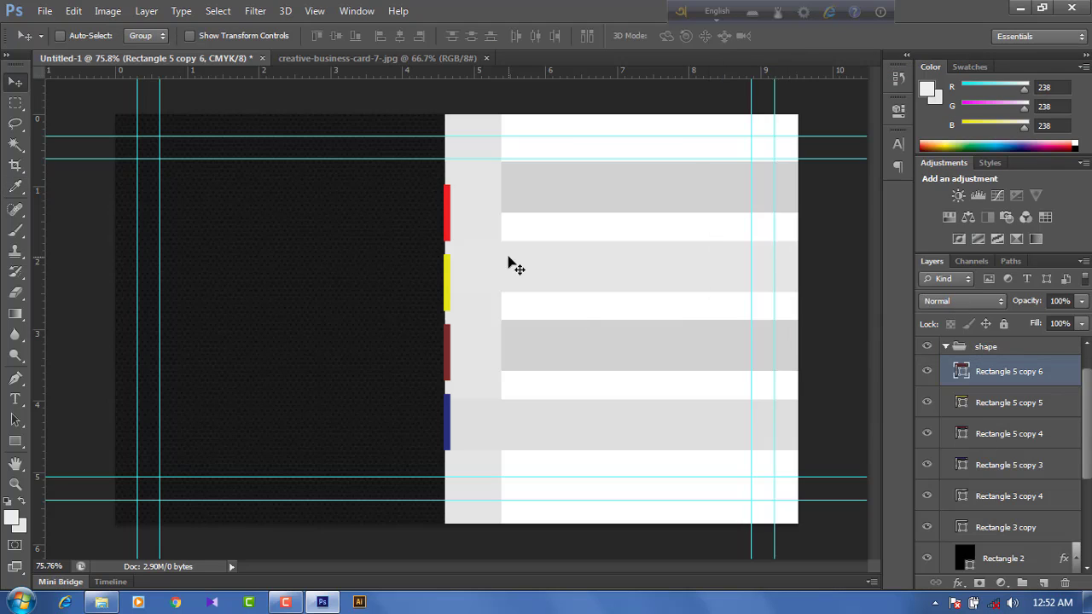
drag(448, 212, 448, 183)
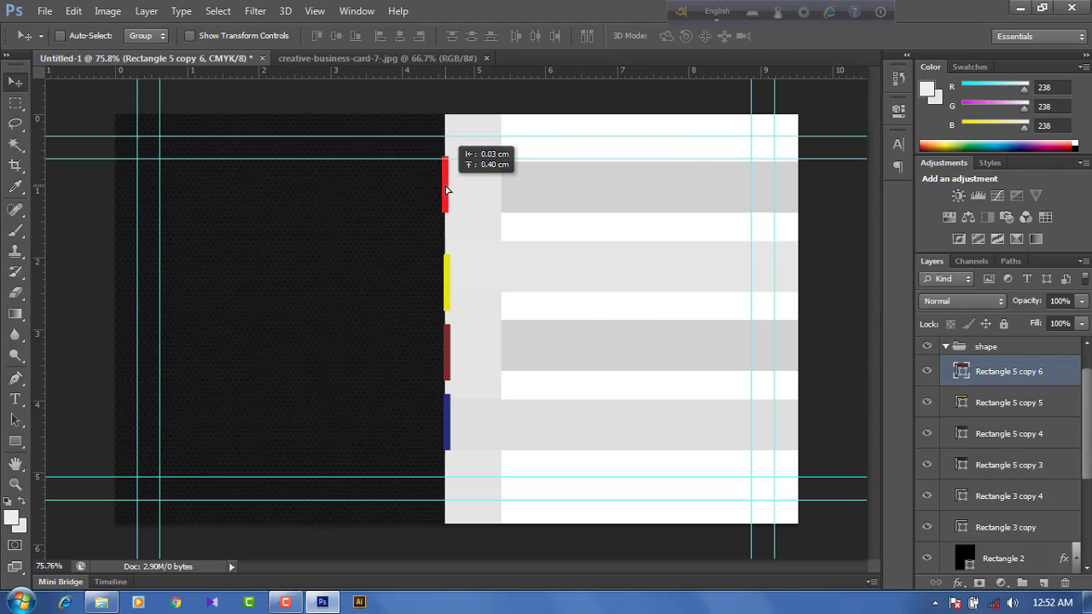
Move the yellow, dark red and navy bars onto their matching grey stripes.
click(980, 404)
drag(444, 292, 444, 276)
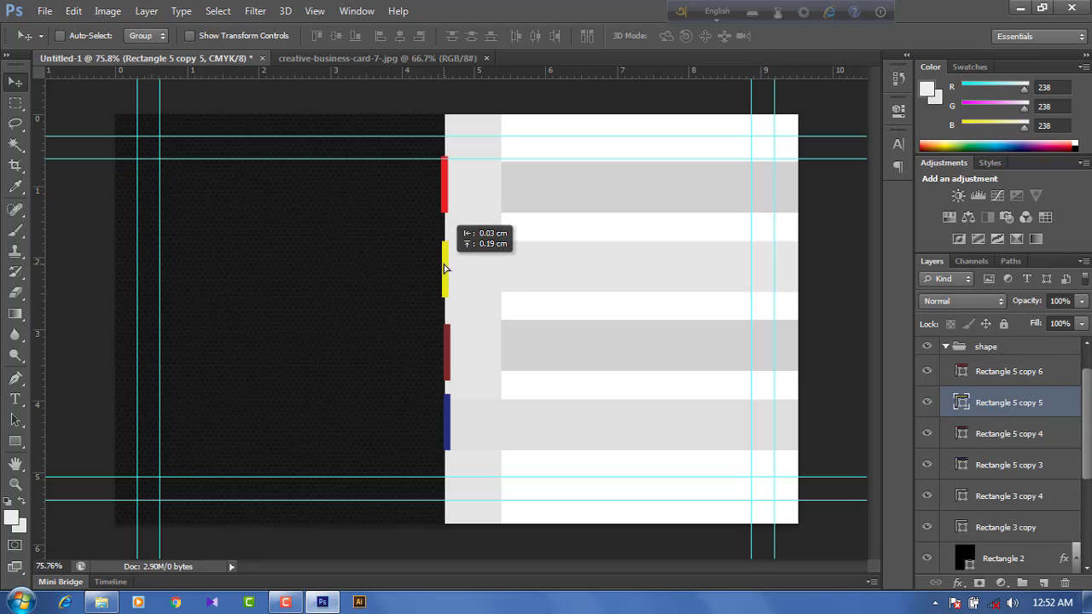
key(alt+bracketleft)
drag(452, 365, 447, 360)
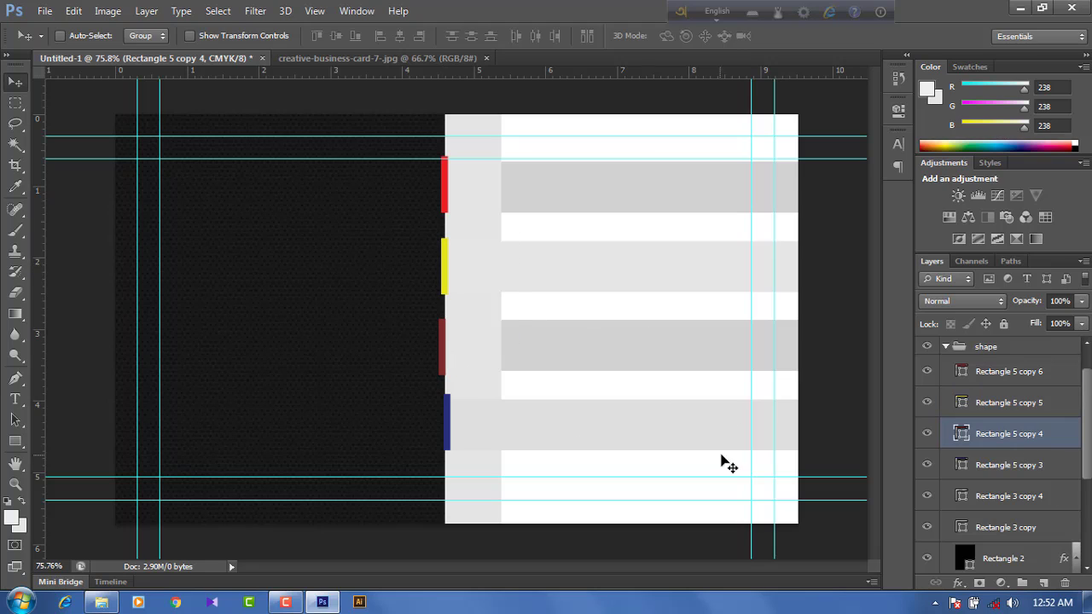
click(1032, 497)
drag(450, 422, 448, 429)
click(989, 465)
Reorder layers so the two light stripe layers sit just above the bg group, below the bars.
scroll(1006, 427, up, 1)
shift+click(1016, 408)
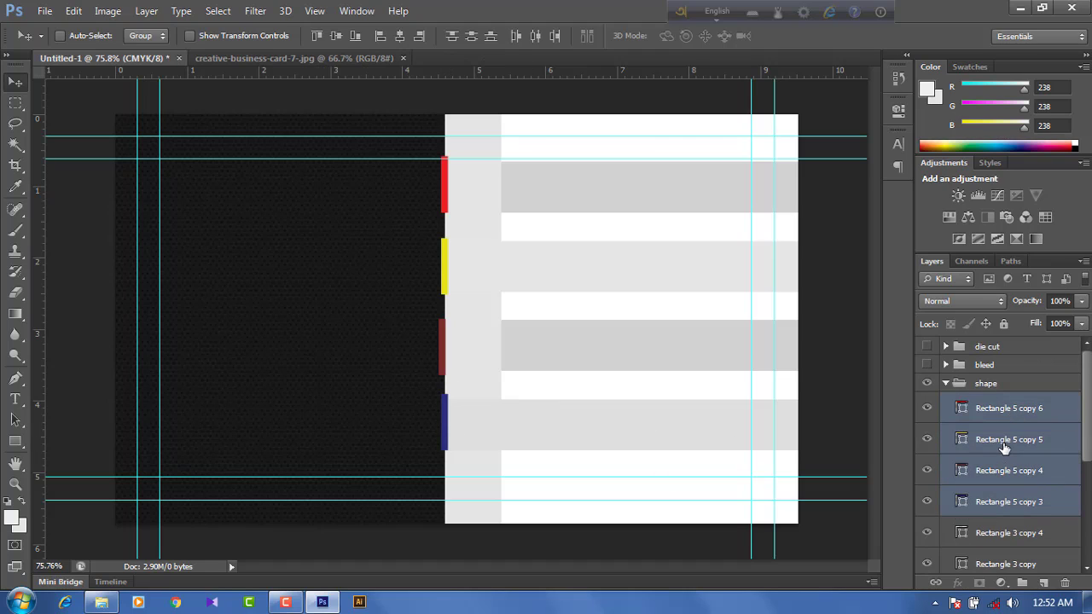
mouse_move(1005, 447)
mouse_down()
mouse_move(1062, 504)
mouse_move(1065, 446)
mouse_up()
scroll(1066, 446, up, 2)
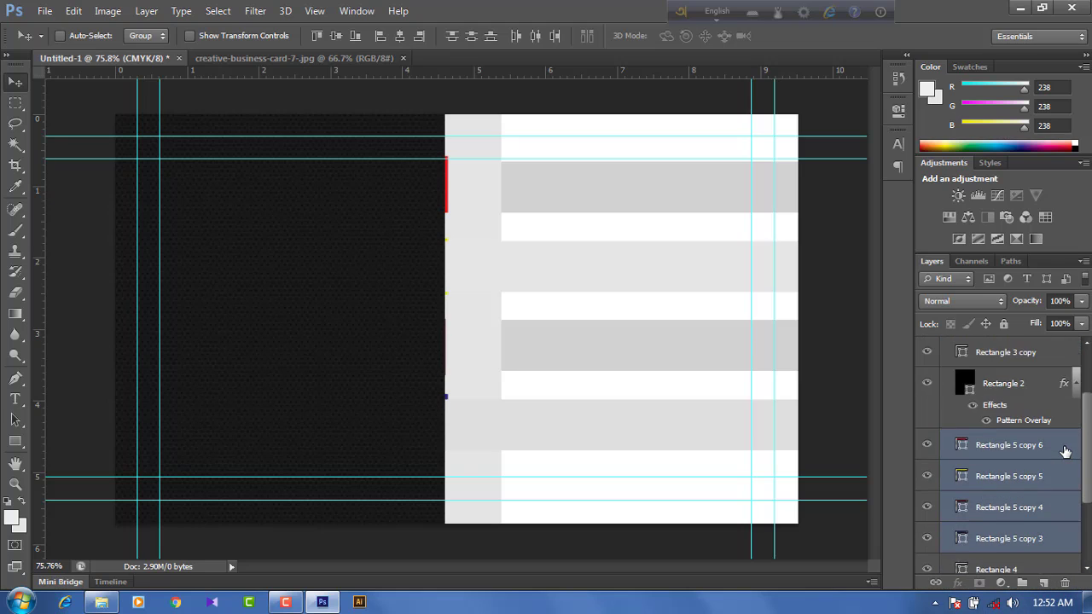
scroll(1066, 446, up, 2)
click(1040, 412)
shift+click(1036, 441)
drag(1029, 424, 1014, 535)
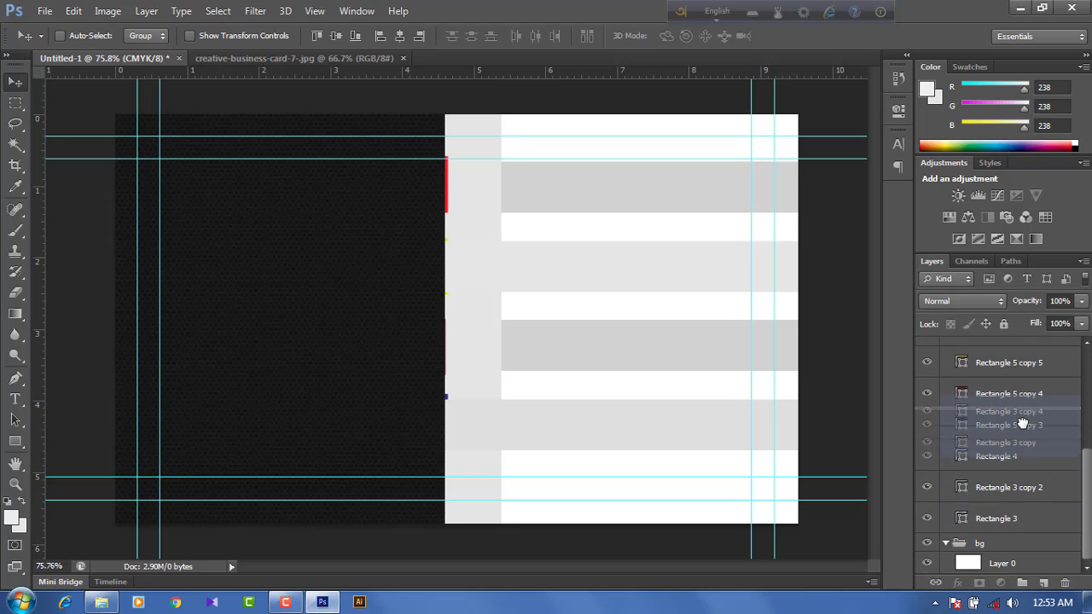
drag(1014, 536, 1031, 529)
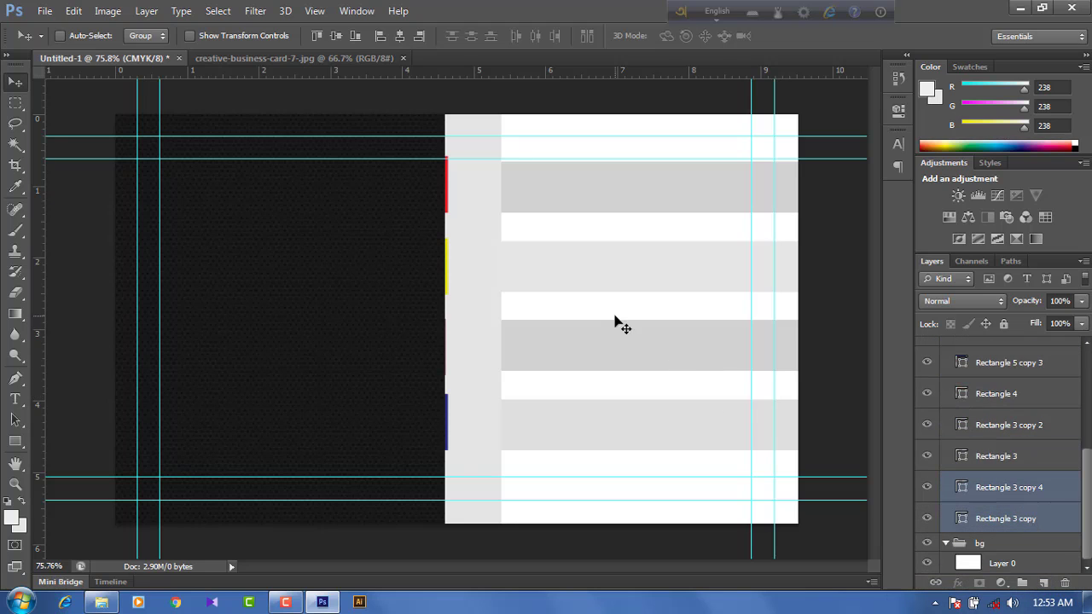
Nudge the four coloured bars slightly right and group their layers.
scroll(1006, 427, up, 4)
click(1007, 398)
shift+click(1006, 492)
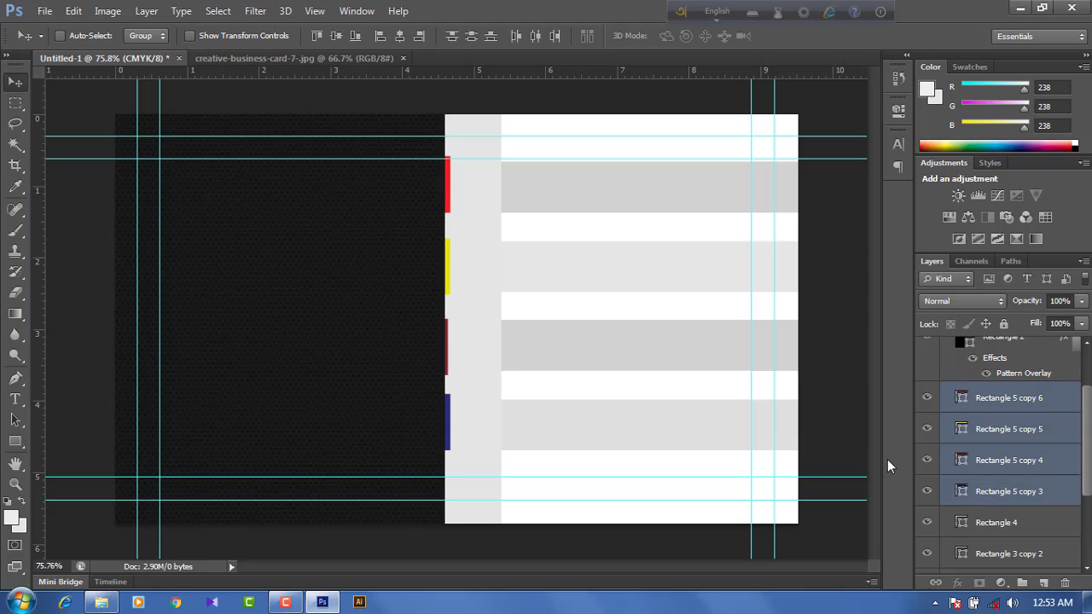
key(Right)
key(Right)
key(Right)
scroll(1029, 451, up, 2)
key(ctrl+g)
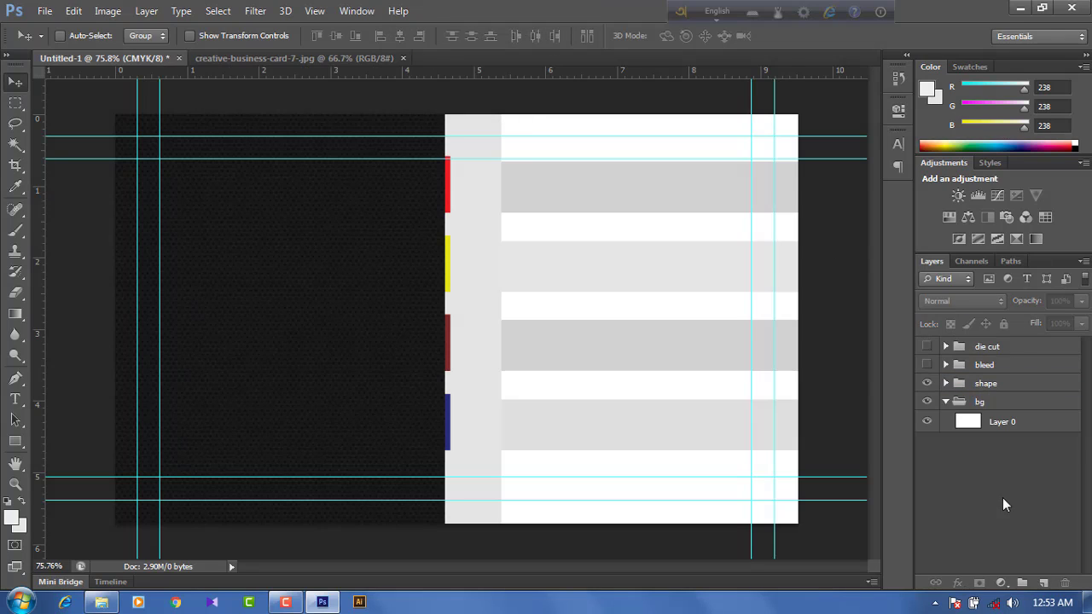
Place the new group just below the bleed group and rename it 'text'.
drag(1004, 349, 1011, 388)
double_click(983, 383)
text(text)
key(Return)
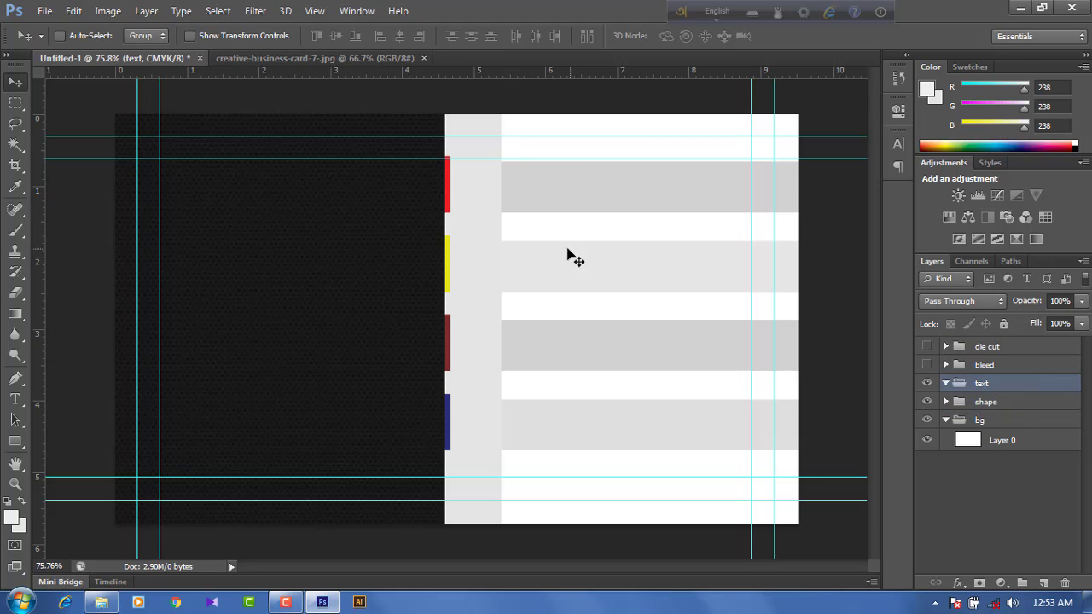
Add the phone number on the top stripe, set its font and scale it wider.
click(17, 401)
click(503, 175)
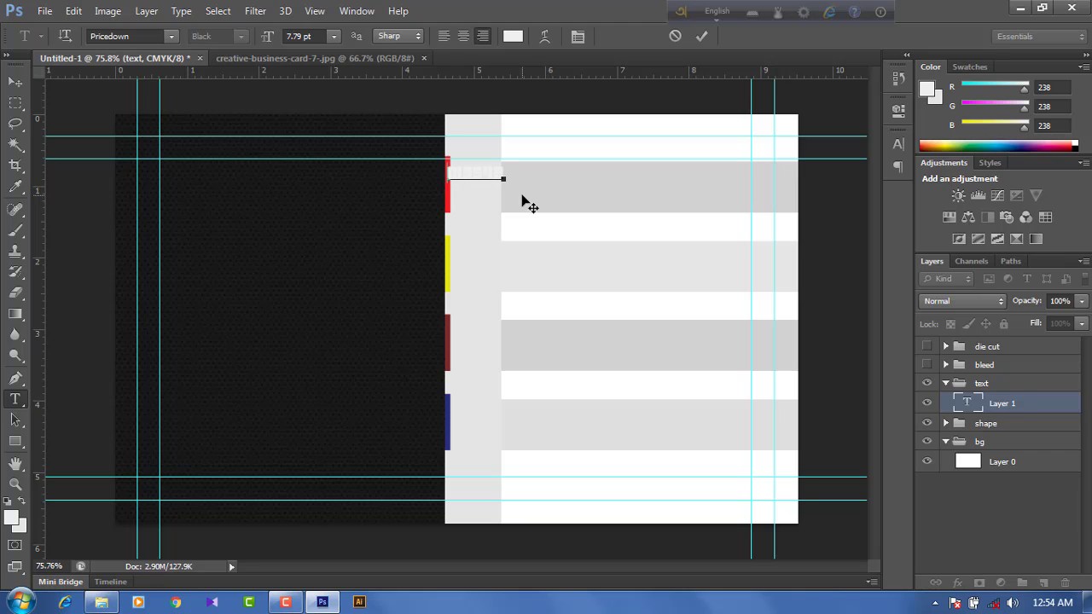
text(56041)
drag(524, 195, 580, 203)
click(143, 36)
text(Nexa)
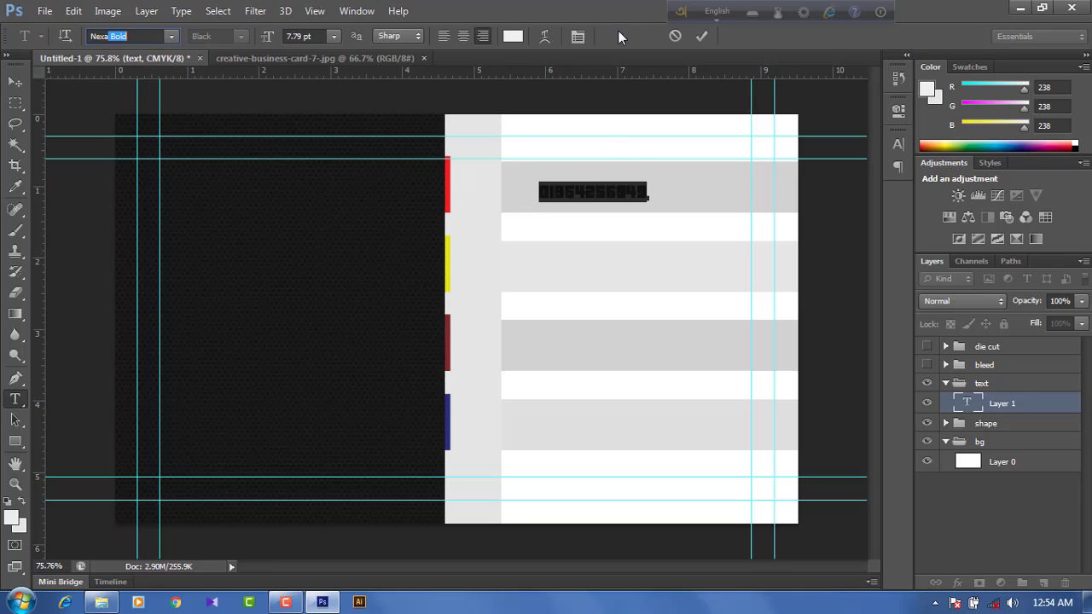
click(701, 36)
mouse_move(645, 201)
mouse_down()
mouse_move(617, 187)
mouse_move(688, 183)
mouse_move(671, 194)
mouse_up()
key(ctrl+t)
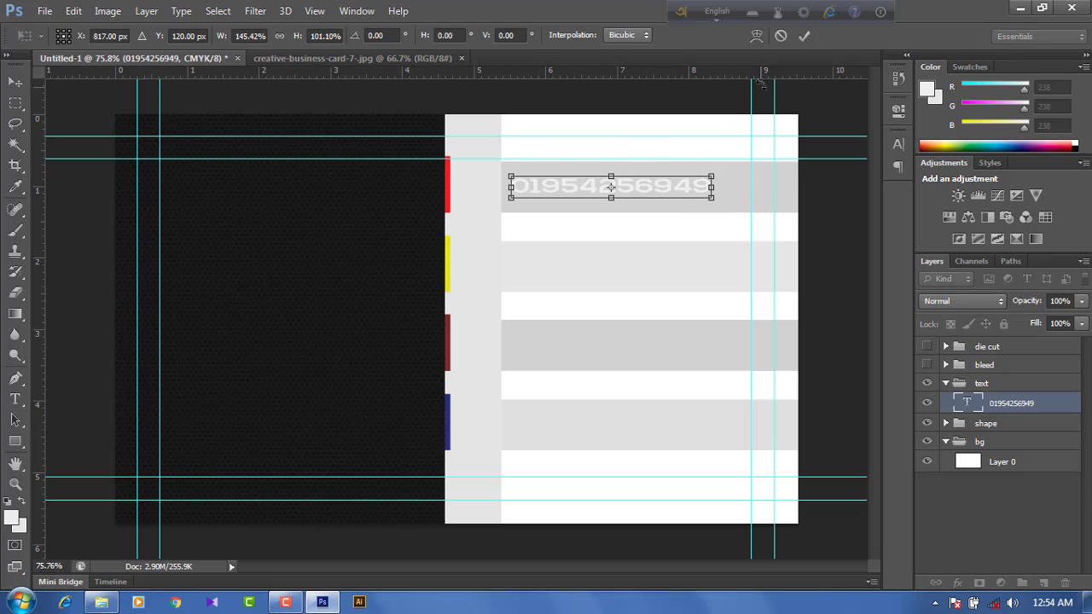
key(Return)
Recolour the phone number text dark grey.
click(677, 176)
key(ctrl+a)
click(512, 36)
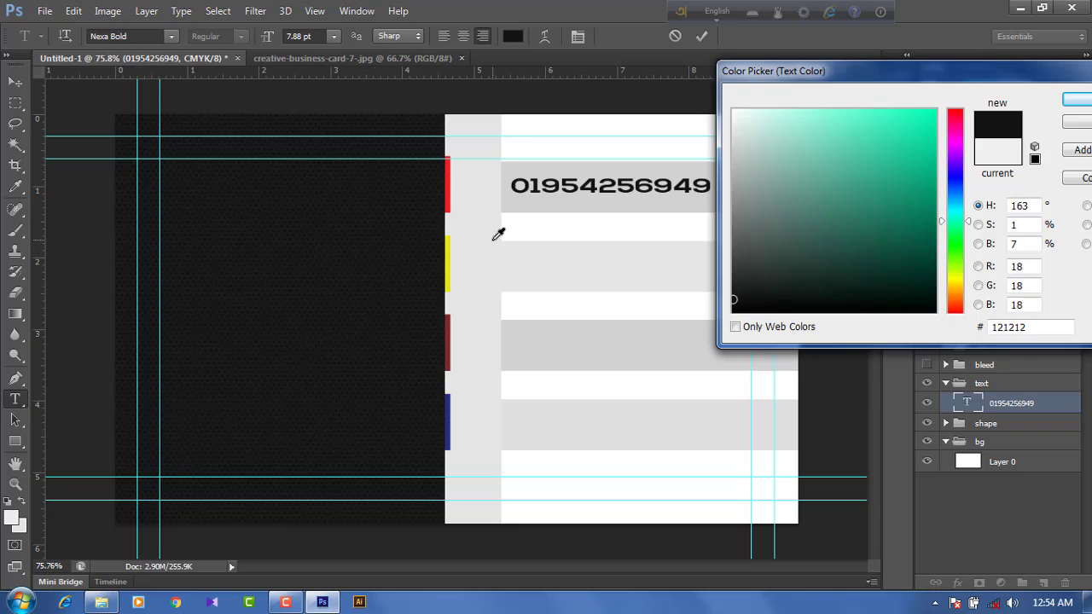
click(453, 175)
click(347, 219)
drag(734, 298, 740, 260)
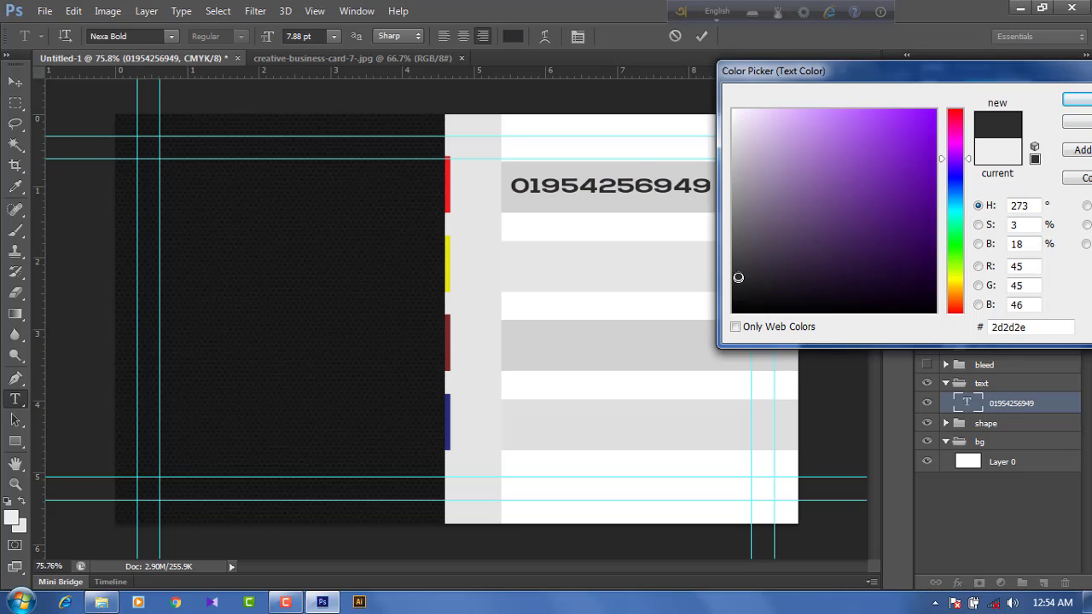
click(1076, 100)
key(ctrl+Return)
Add the e-mail address on the second stripe and enlarge it to about 135%.
click(515, 259)
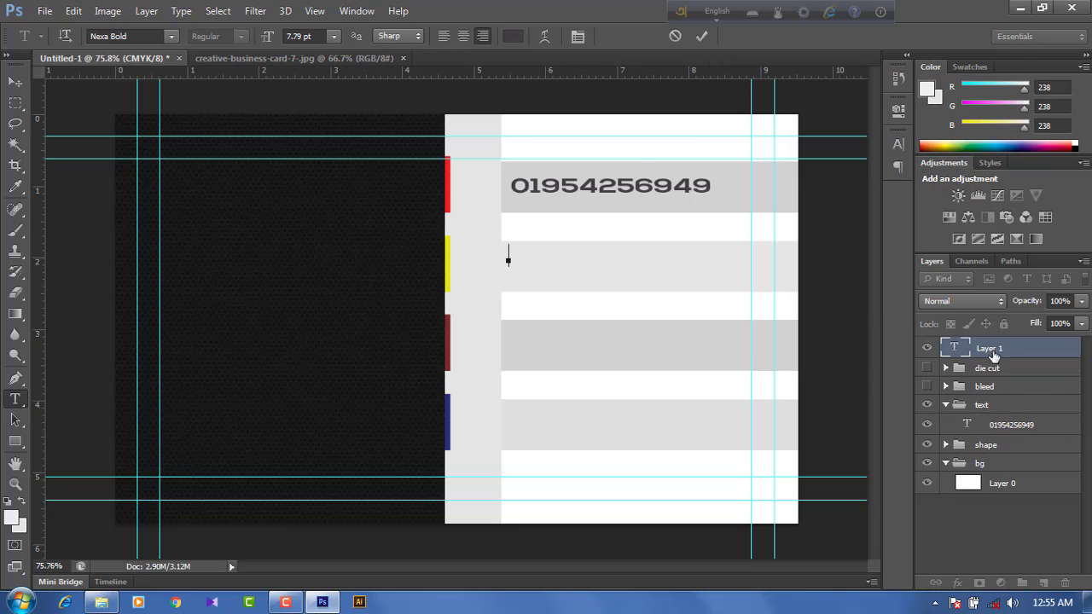
click(512, 260)
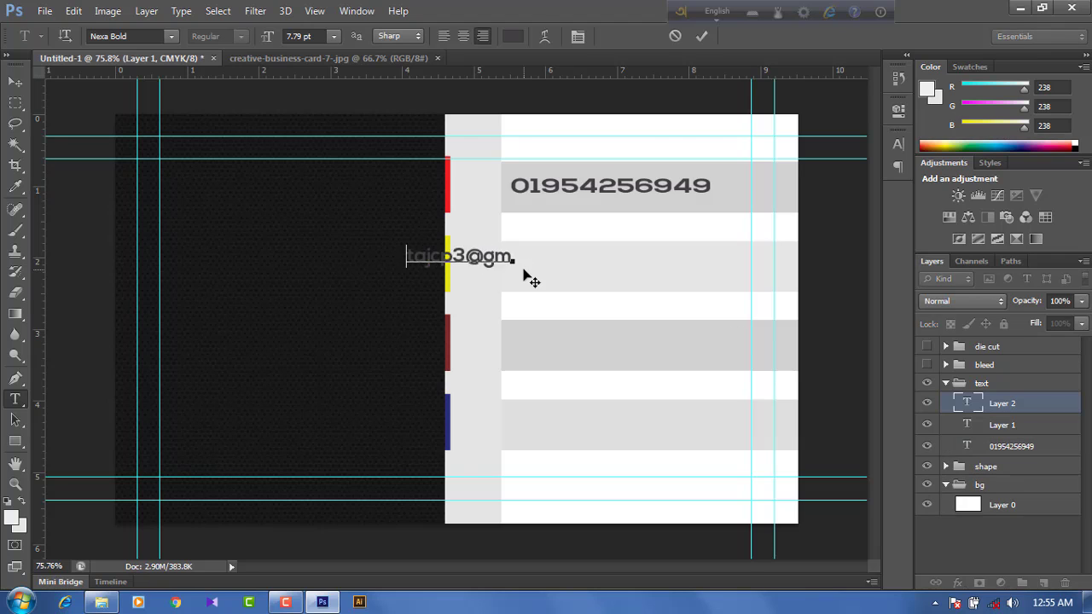
drag(373, 261, 540, 270)
click(701, 36)
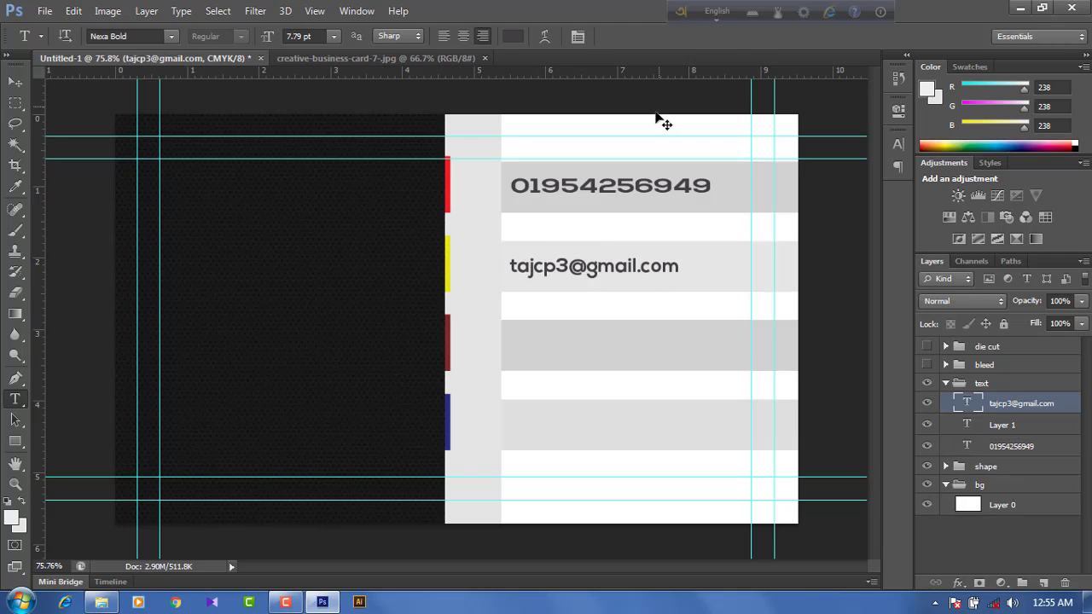
key(ctrl+t)
mouse_move(680, 278)
mouse_down()
mouse_move(736, 287)
mouse_move(699, 271)
mouse_up()
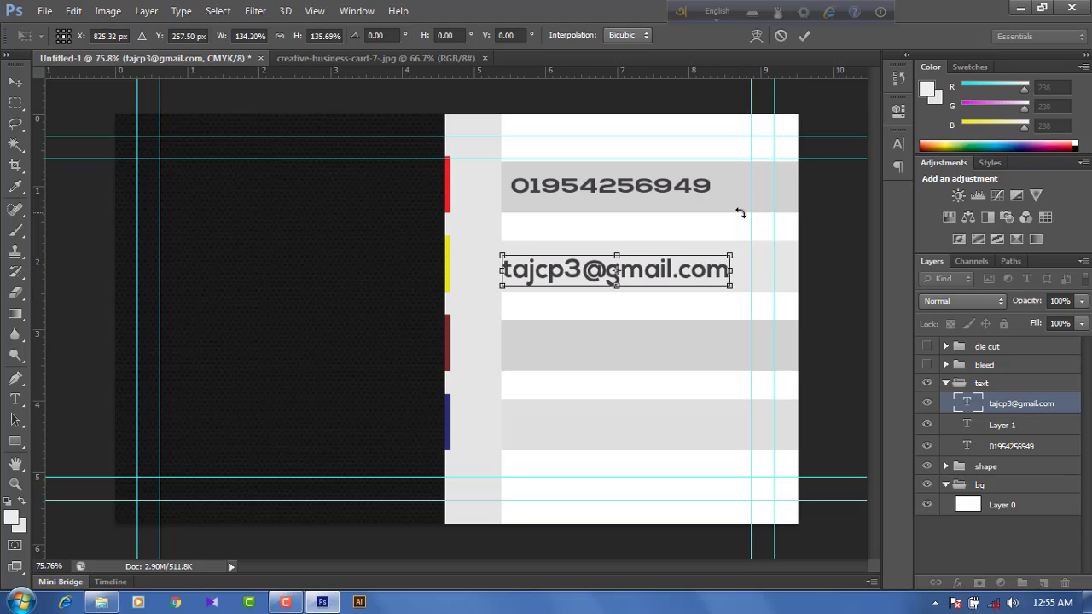
key(Return)
Delete the empty text layers and select the phone and e-mail layers.
click(512, 343)
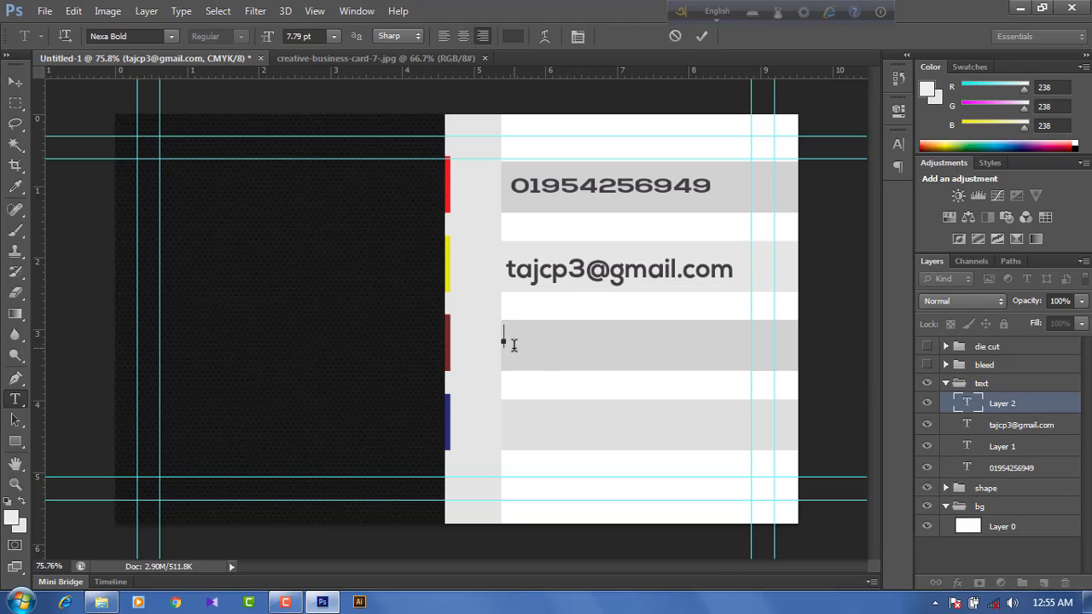
ctrl+click(1024, 425)
click(1003, 403)
key(Delete)
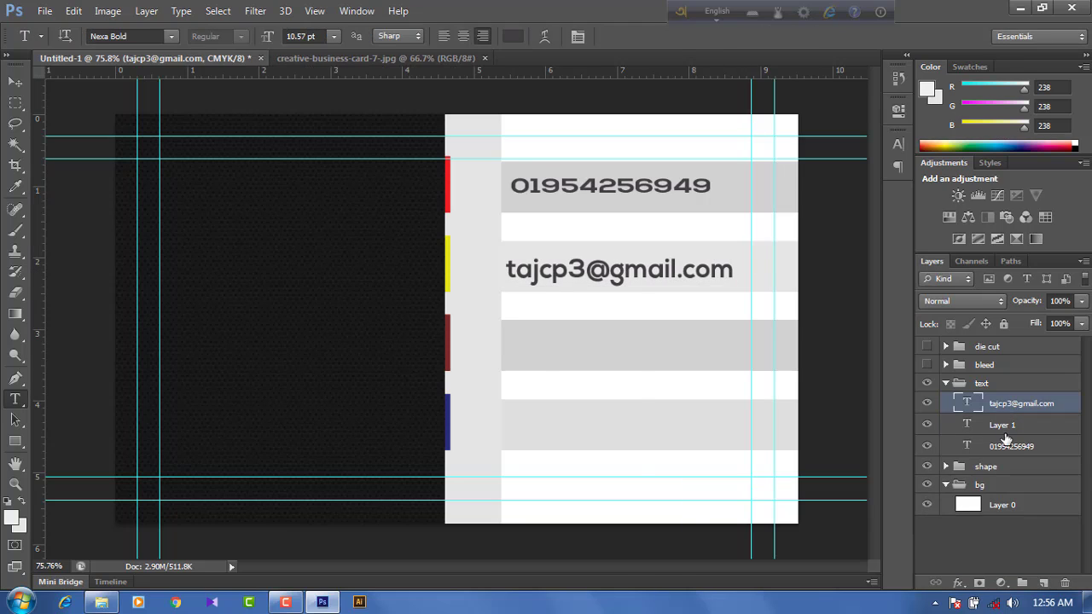
click(1003, 425)
key(Delete)
Move the phone and e-mail text down one band.
key(v)
drag(522, 271, 518, 353)
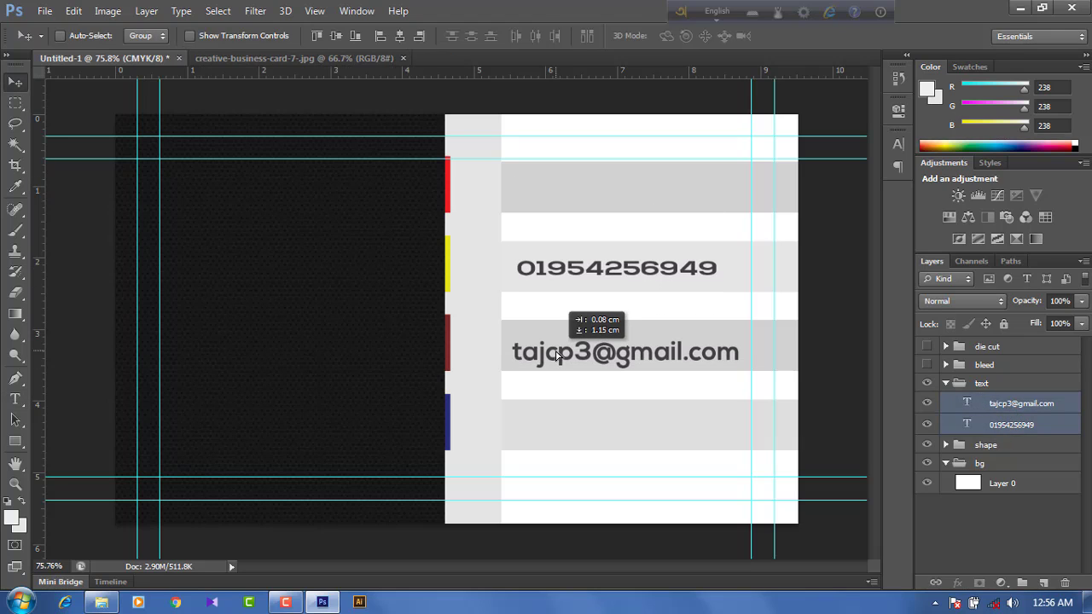
click(1022, 404)
Add the cardholder's name in the top grey bar.
click(15, 398)
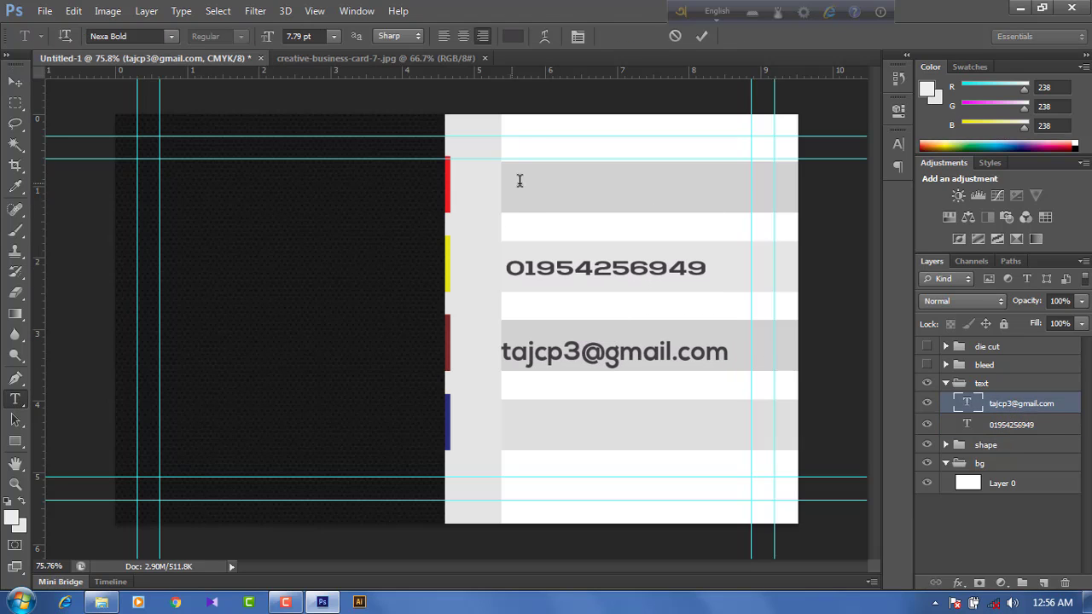
click(483, 180)
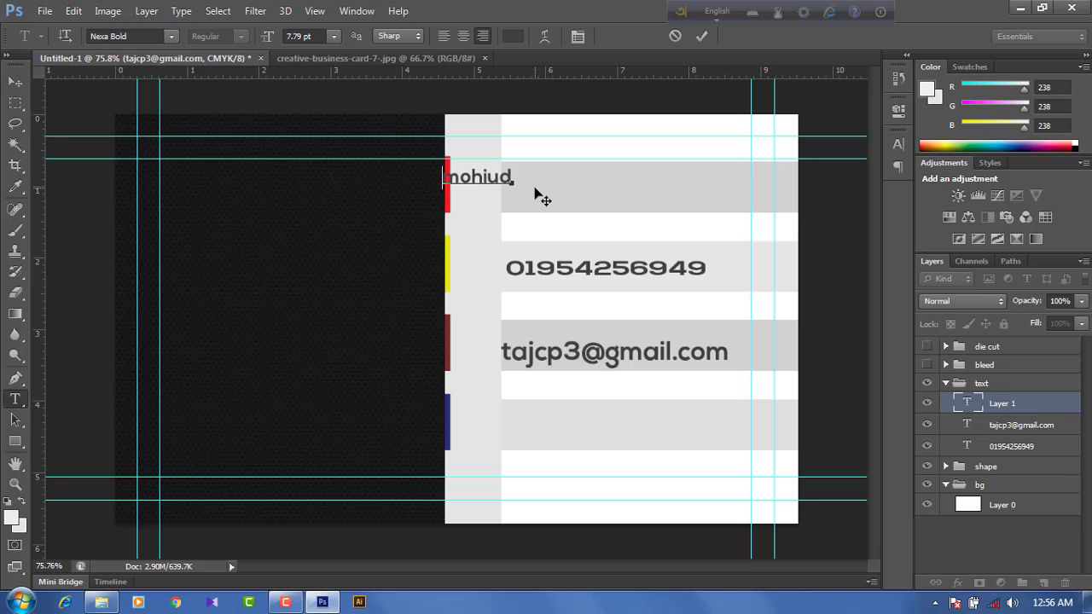
drag(536, 193, 731, 209)
click(701, 35)
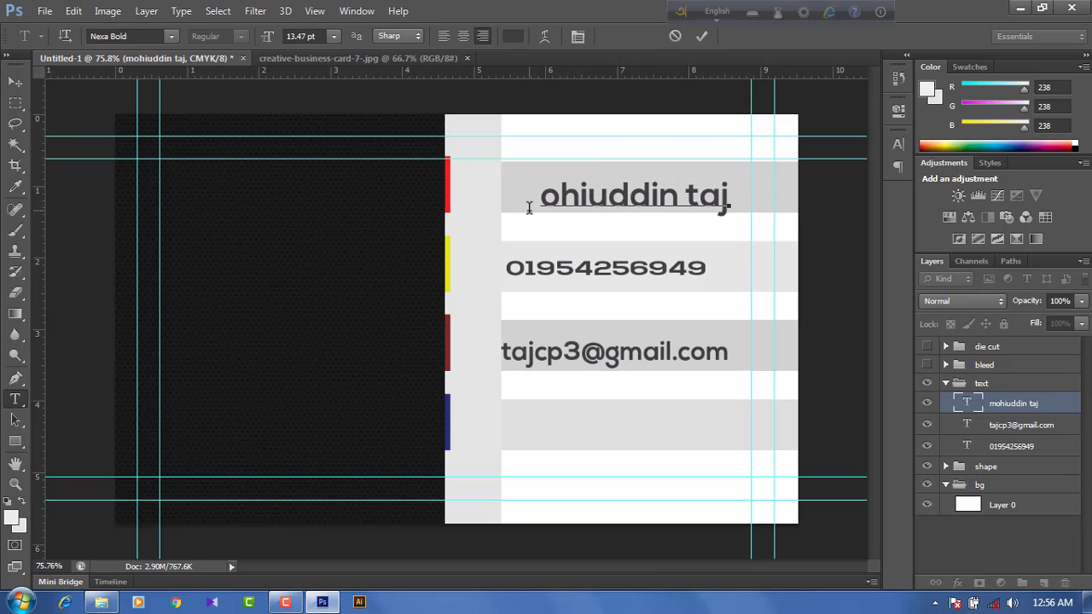
text(M)
click(701, 36)
drag(660, 202, 650, 185)
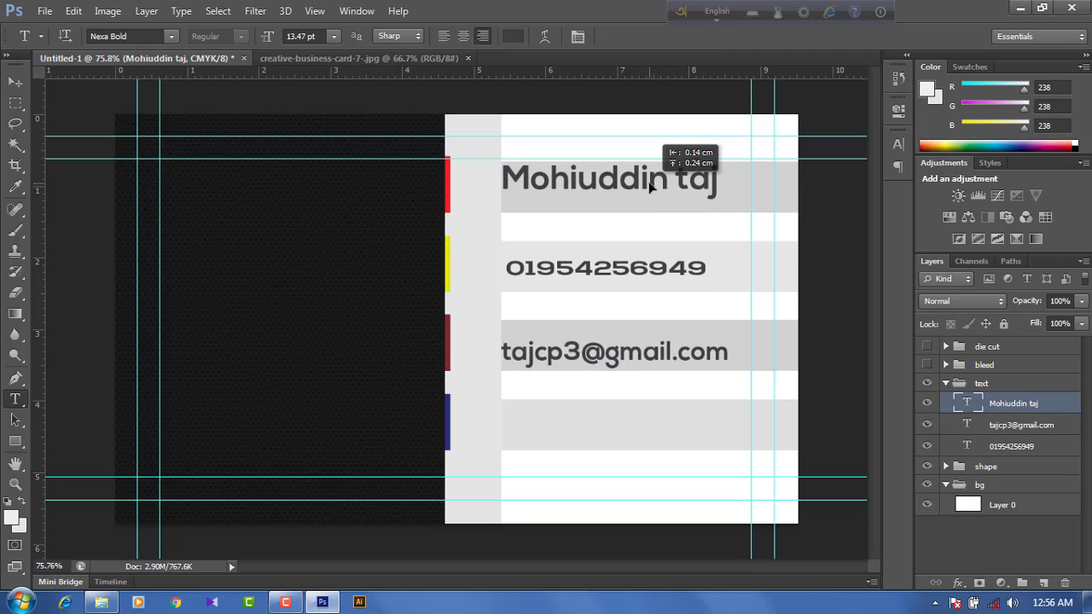
Add 'graphic designer.' under the name in Nexa Light.
click(512, 197)
text(graphic d)
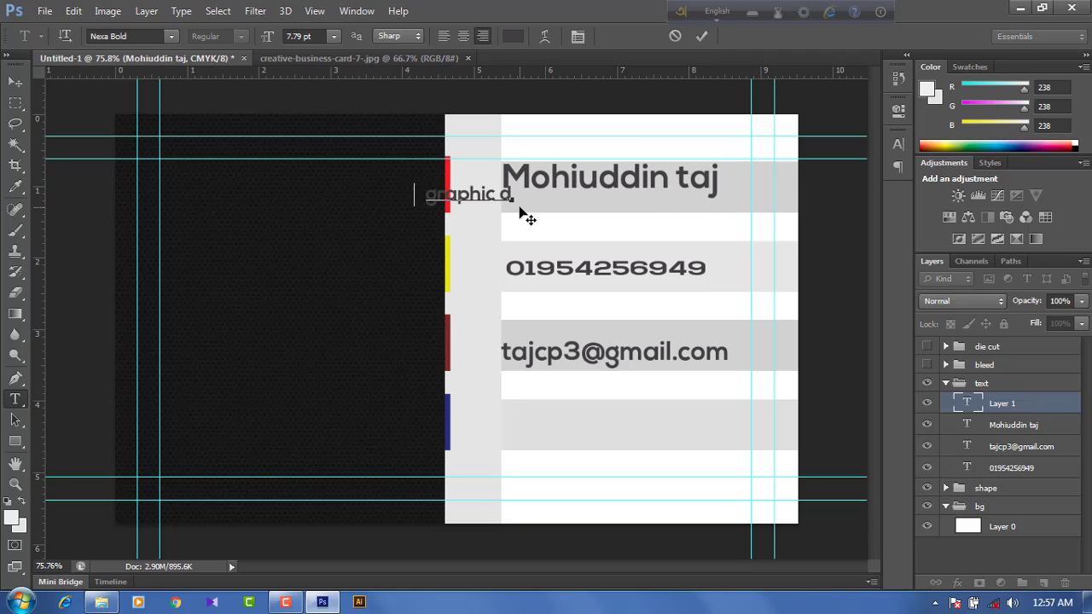
text(esigner.)
drag(524, 215, 675, 223)
key(ctrl+a)
click(128, 36)
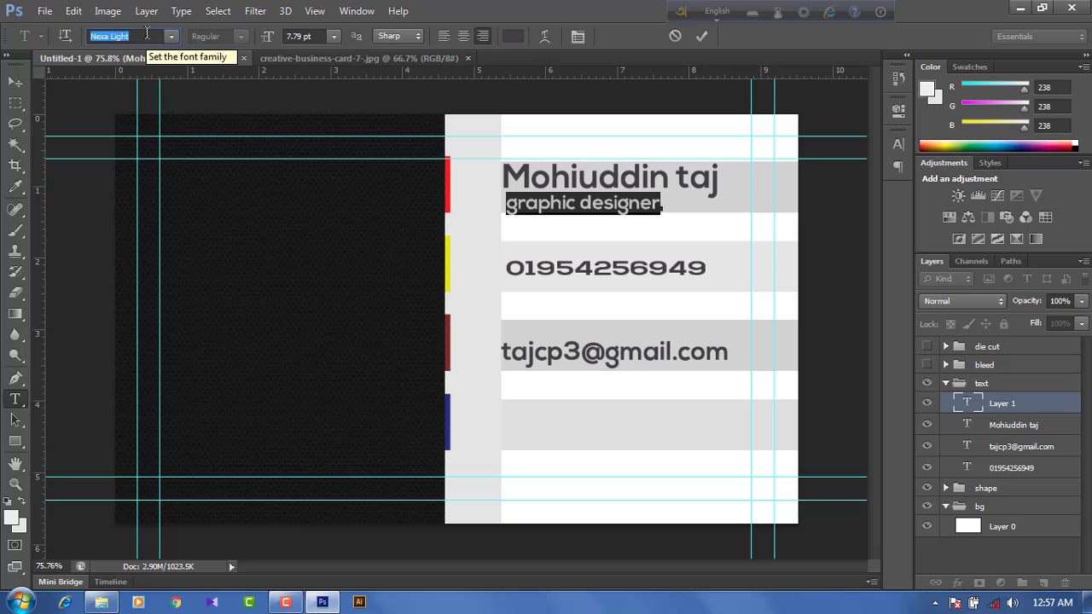
key(Down)
click(701, 36)
mouse_move(606, 215)
mouse_down()
mouse_move(636, 205)
mouse_move(584, 205)
mouse_up()
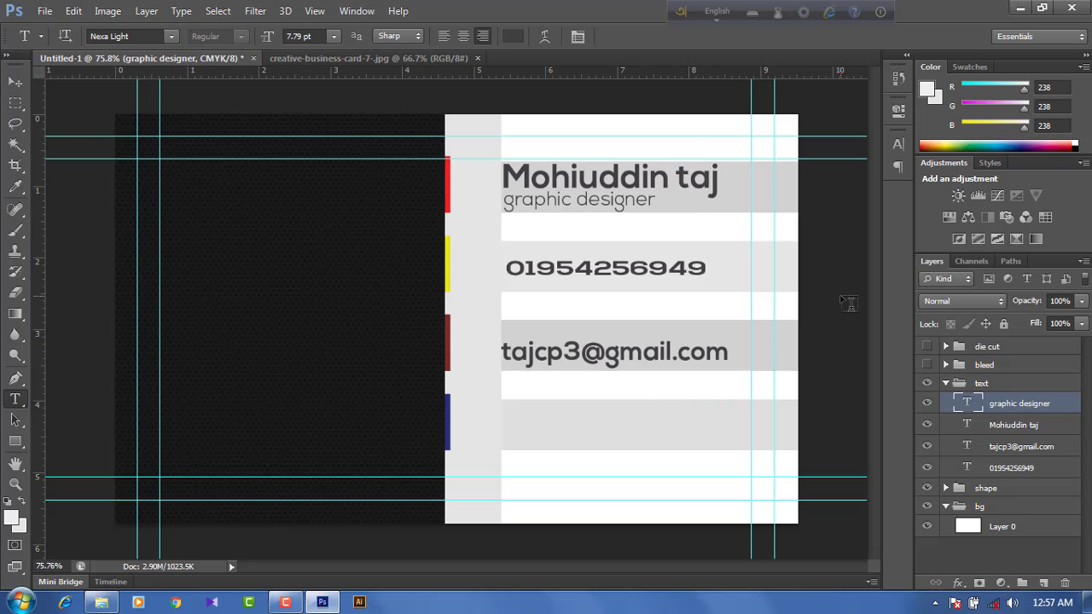
Add the location line 'bangladsh' in the fourth band, enlarged to fill it.
click(505, 416)
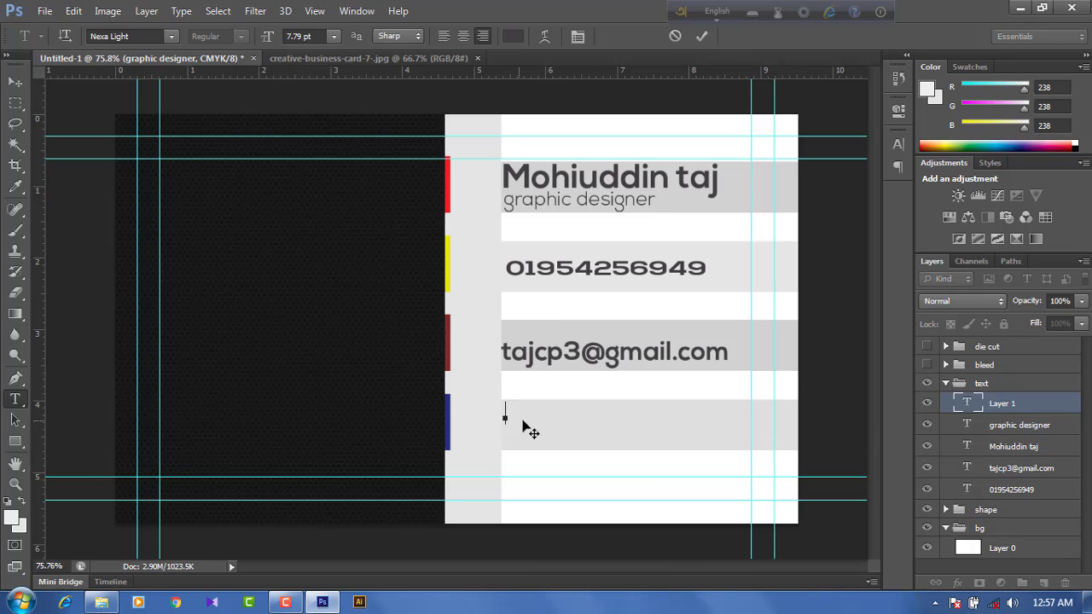
text(dhakabangladsh)
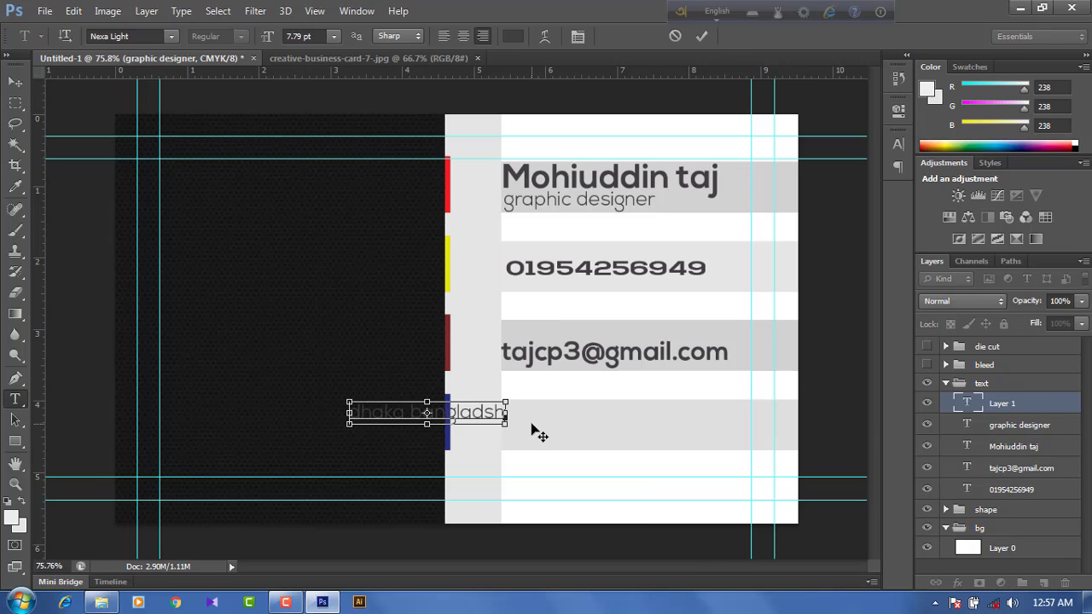
drag(531, 432, 699, 446)
key(ctrl+a)
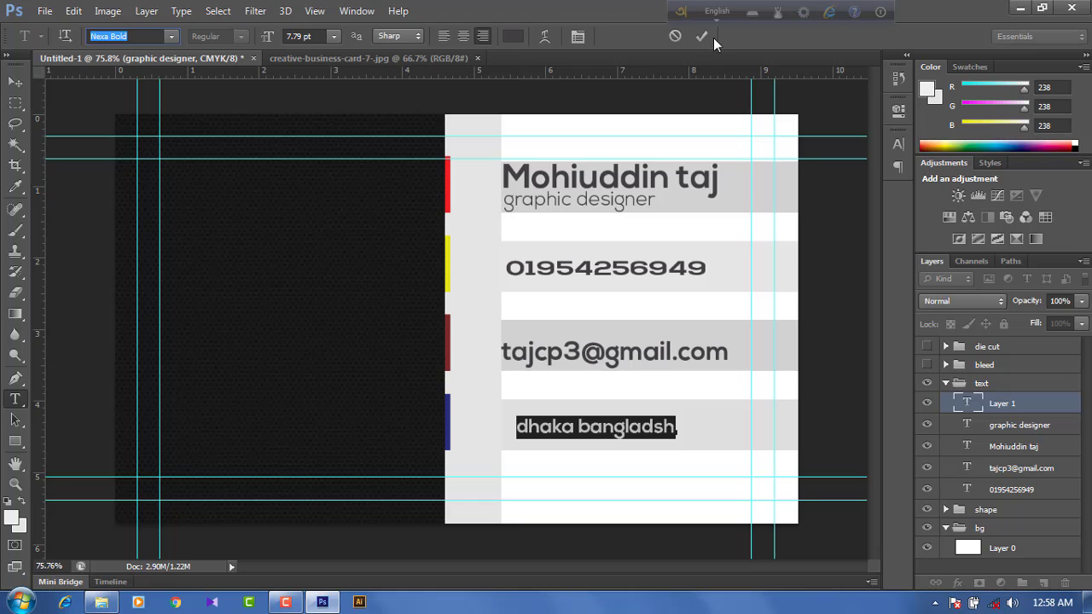
click(701, 36)
key(ctrl+t)
drag(675, 443, 726, 443)
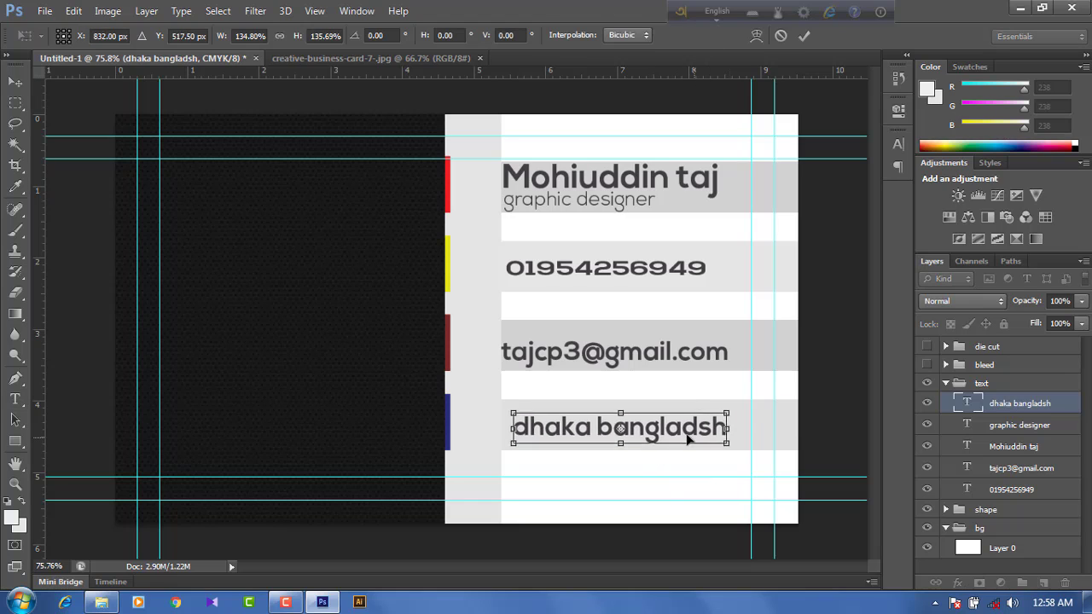
drag(512, 413, 501, 408)
drag(727, 443, 736, 441)
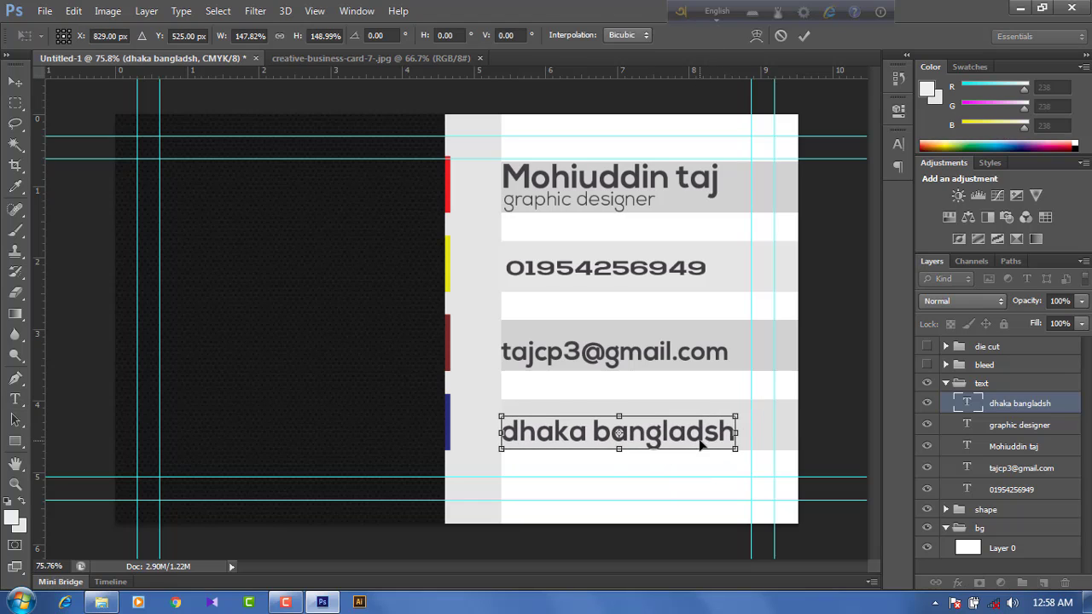
click(804, 36)
Correct the location spelling to 'Bangladesh'.
click(519, 424)
key(BackSpace)
text(D)
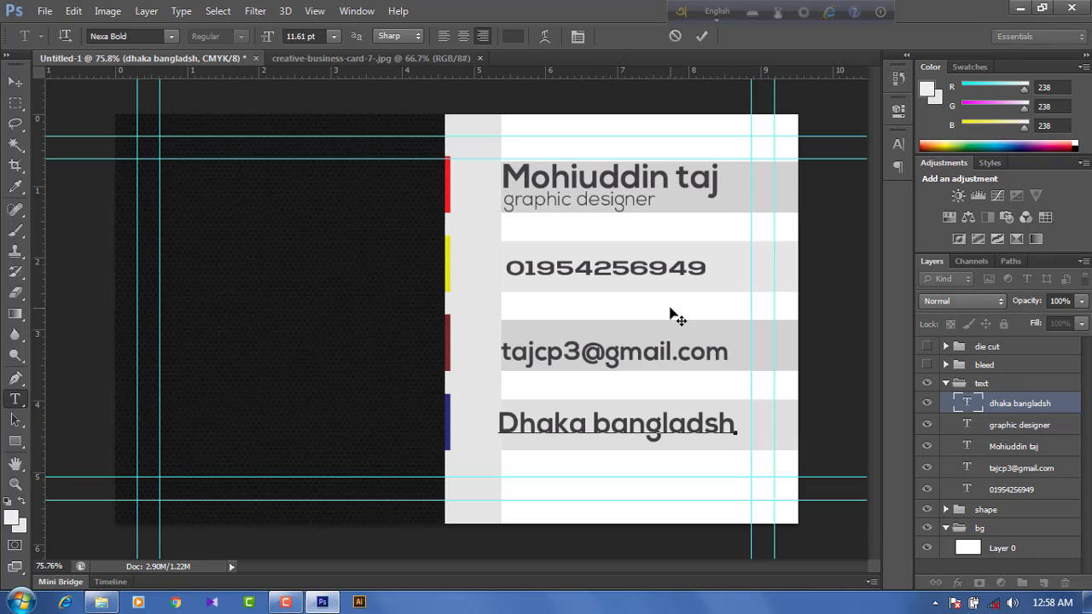
click(715, 433)
text(e)
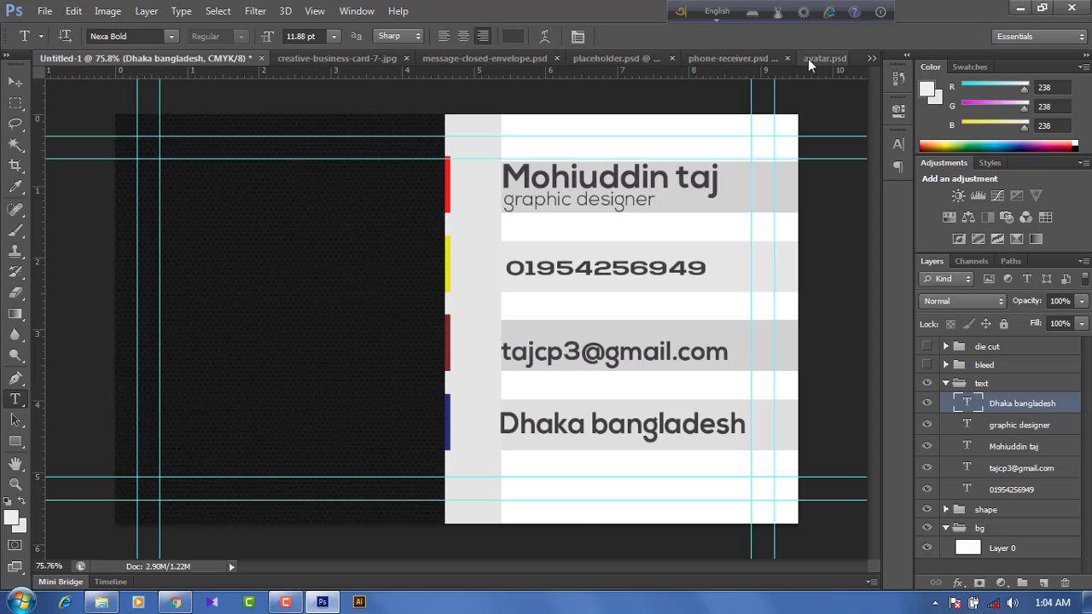
Bring the person icon from avatar.psd onto the card, scaled beside the name.
click(808, 59)
key(v)
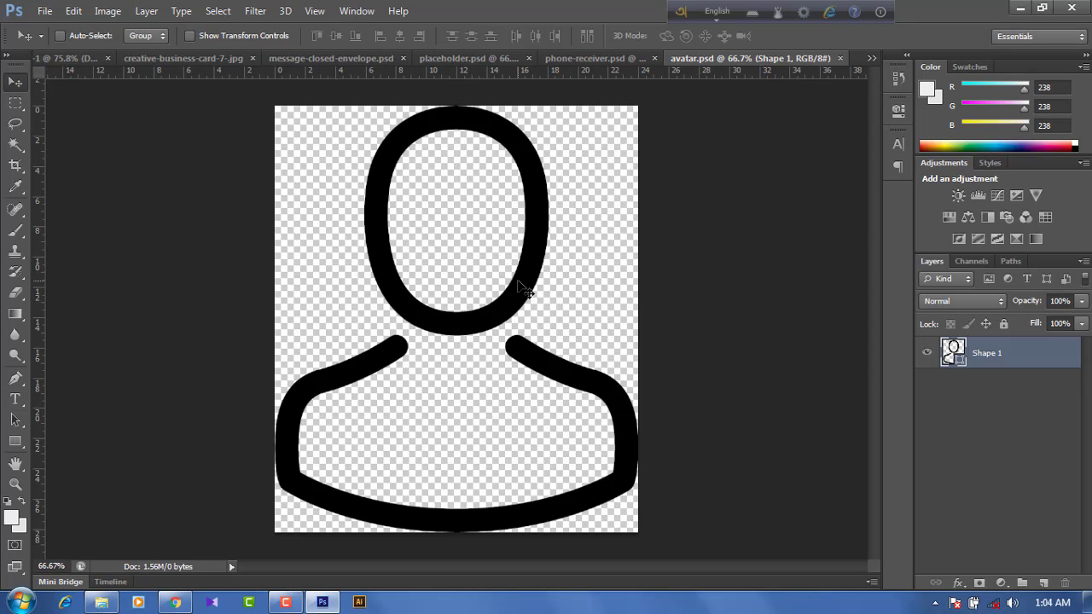
drag(526, 290, 469, 177)
key(ctrl+t)
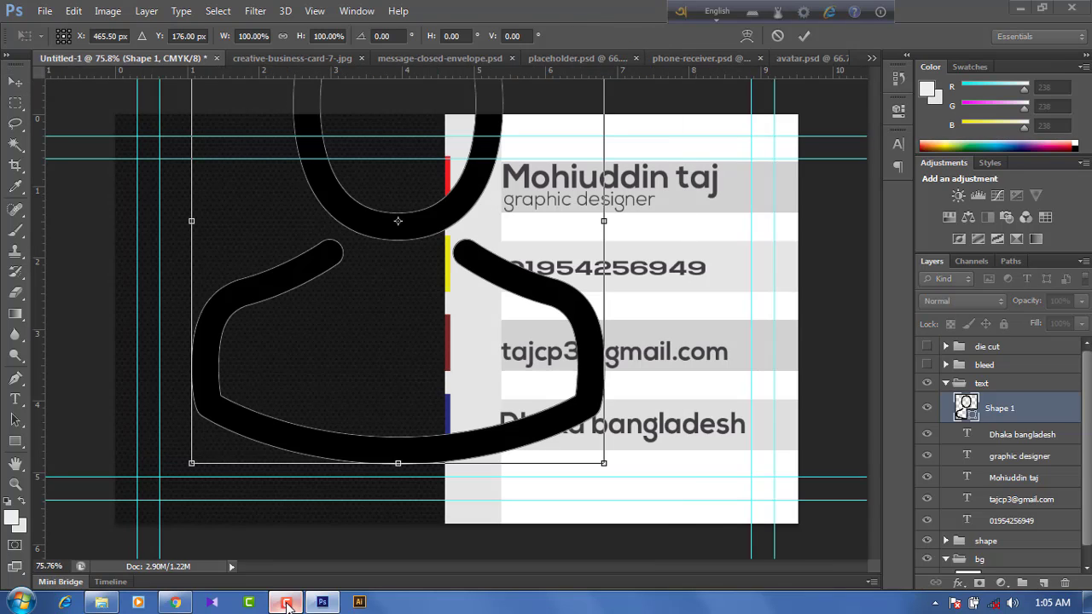
key(super)
key(super)
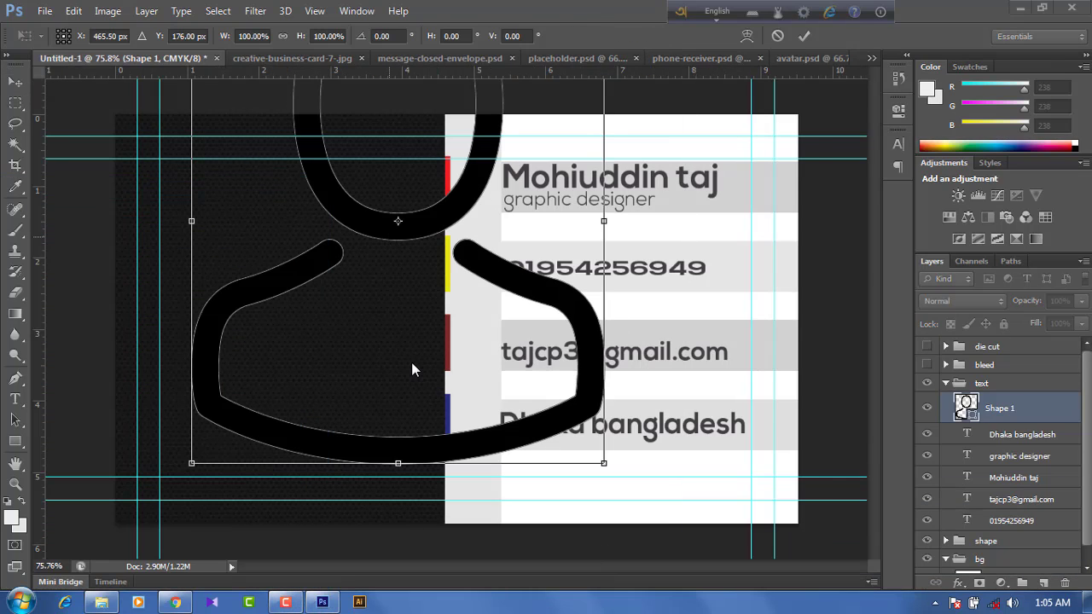
scroll(649, 455, down, 1)
scroll(649, 455, down, 1)
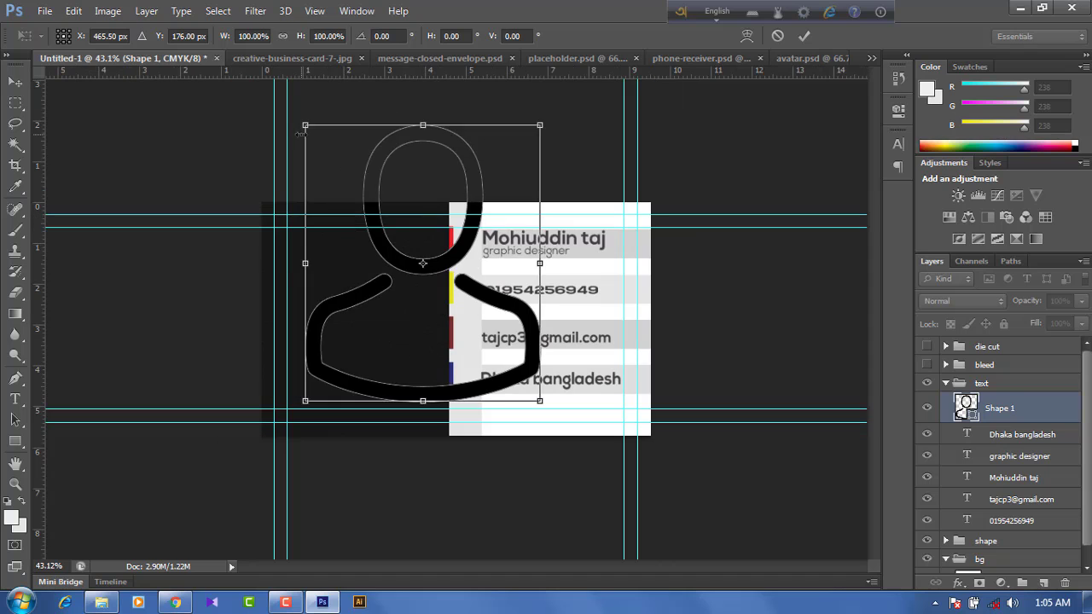
mouse_move(302, 122)
mouse_down()
mouse_move(458, 310)
mouse_move(506, 341)
mouse_move(526, 372)
mouse_move(469, 259)
mouse_up()
scroll(494, 273, up, 2)
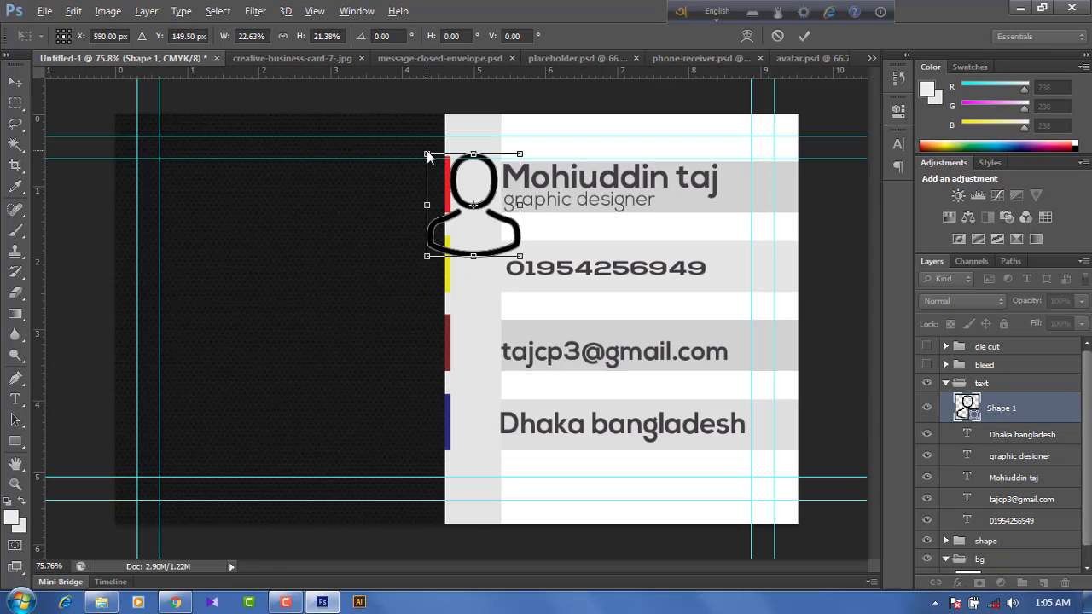
mouse_move(427, 153)
mouse_down()
mouse_move(464, 201)
mouse_move(493, 207)
mouse_move(478, 181)
mouse_move(496, 202)
mouse_up()
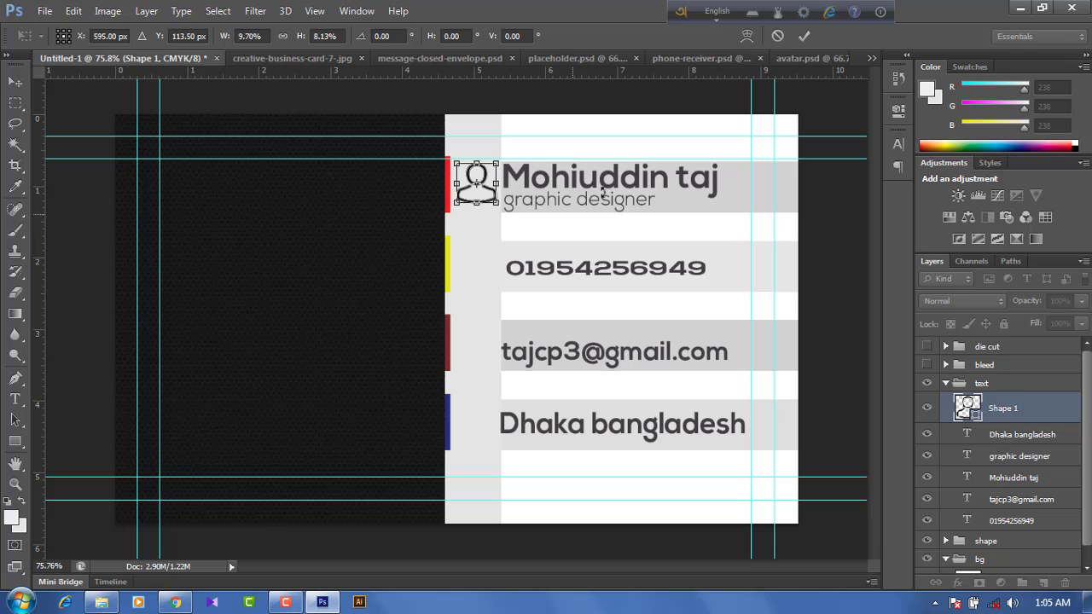
click(806, 36)
Fill the person icon with the red sampled from the red bar.
double_click(965, 405)
click(451, 194)
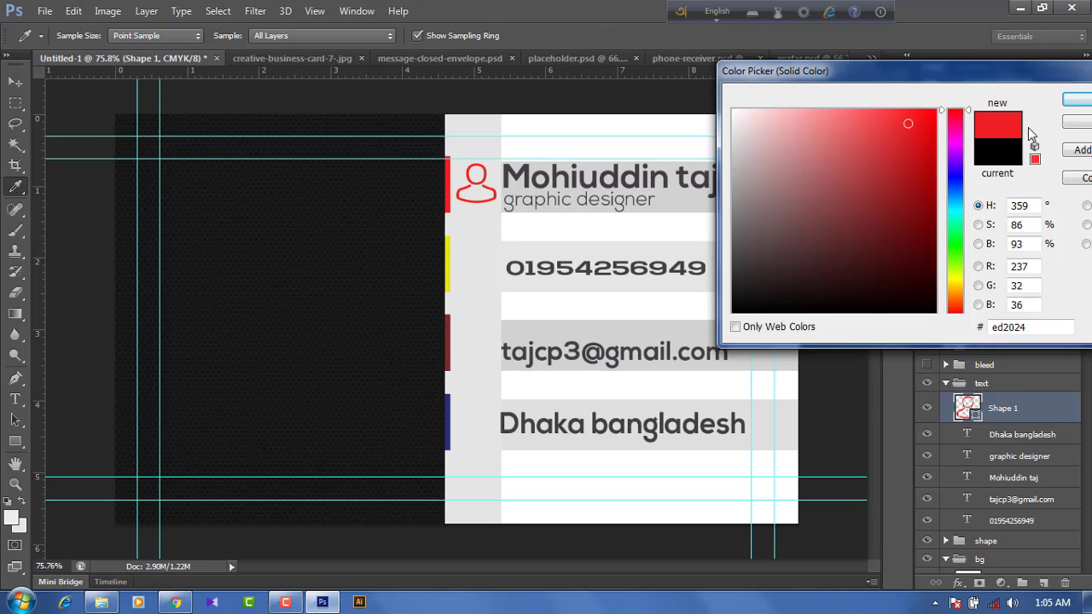
click(1087, 101)
Bring the phone-receiver icon onto the card, shrunk beside the phone number.
click(773, 56)
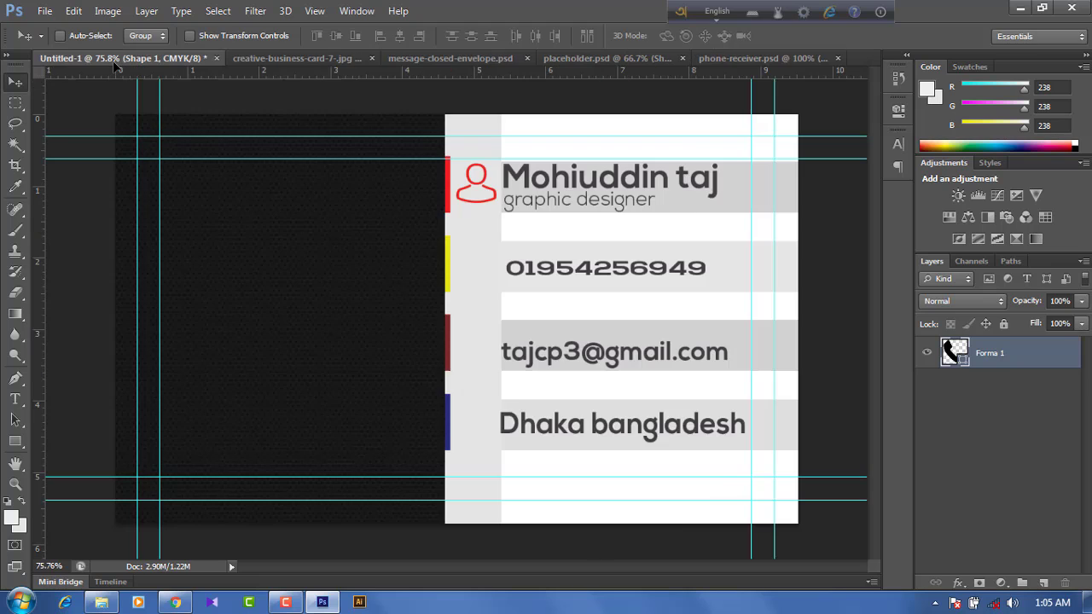
drag(327, 207, 605, 368)
key(ctrl+t)
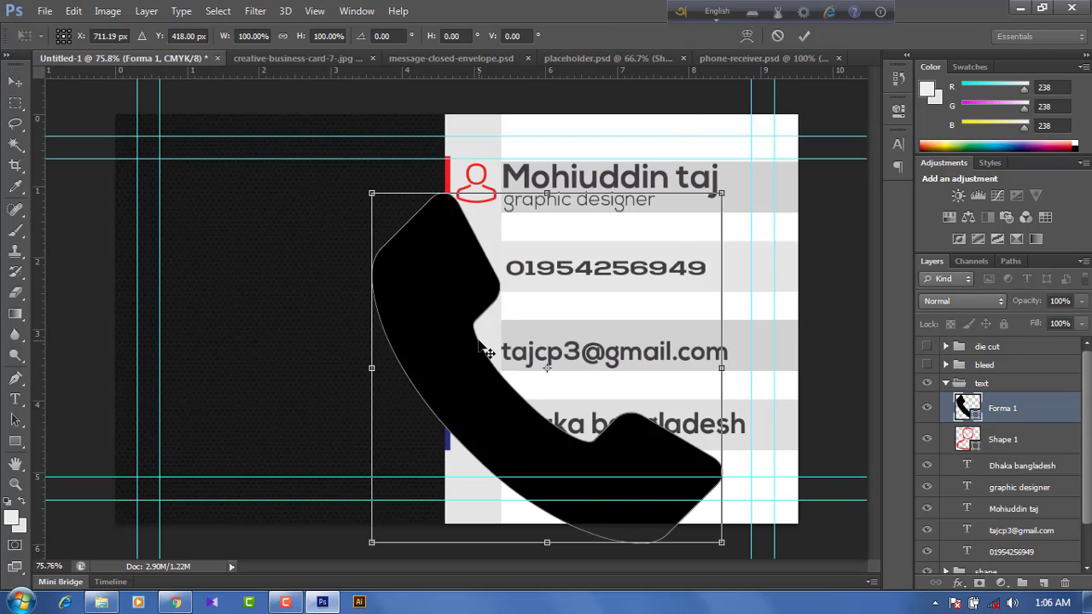
mouse_move(371, 194)
mouse_down()
mouse_move(634, 383)
mouse_move(667, 488)
mouse_up()
mouse_move(695, 527)
mouse_down()
mouse_move(480, 239)
mouse_move(479, 260)
mouse_move(494, 259)
mouse_up()
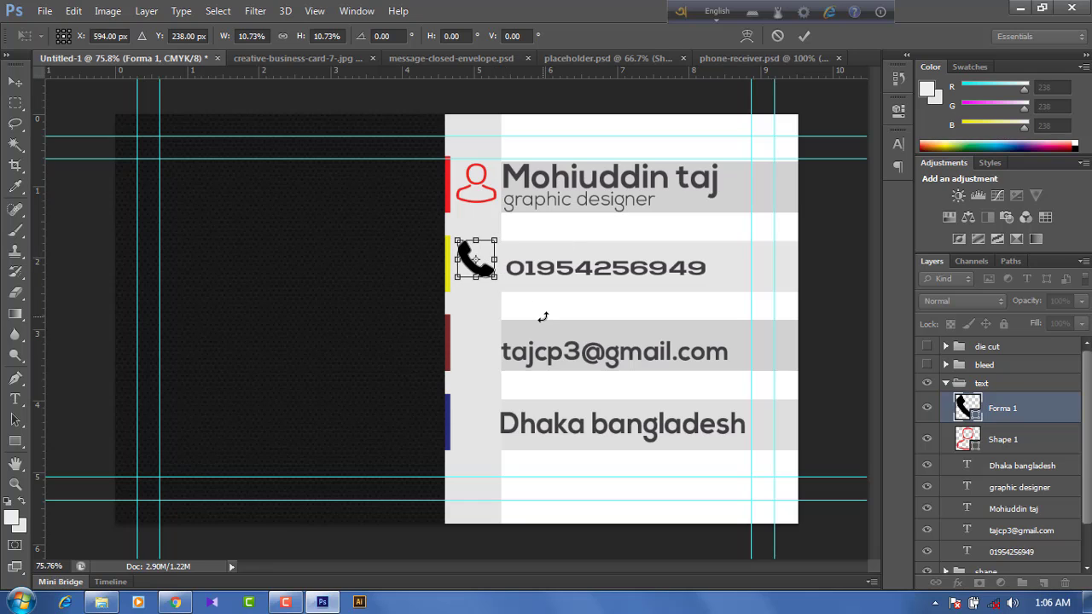
click(804, 36)
Fill the phone icon yellow #c0c003, matching the yellow bar.
double_click(968, 410)
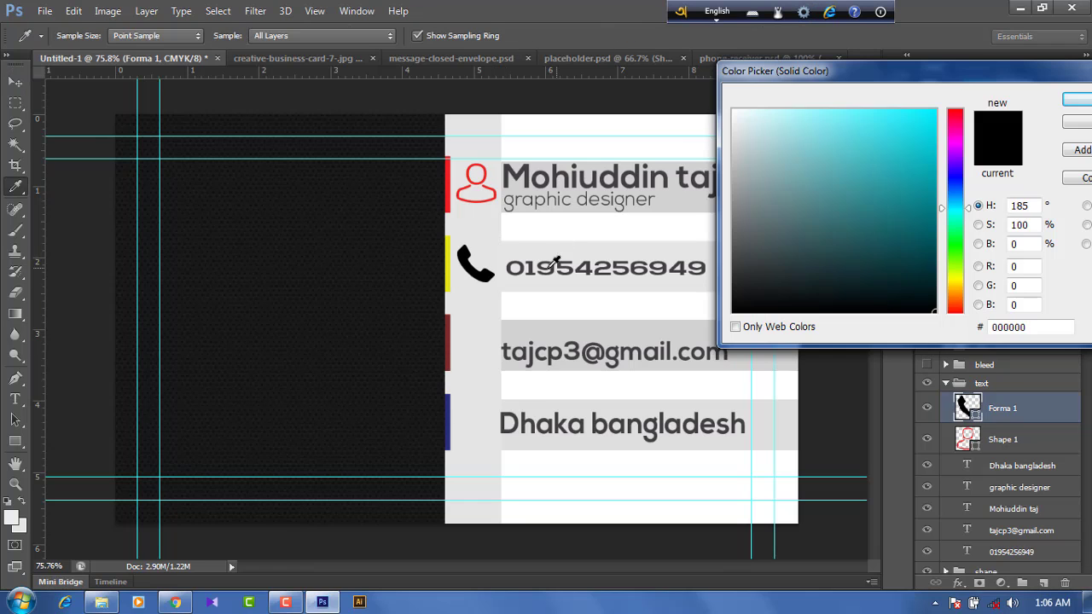
click(954, 278)
mouse_move(914, 127)
mouse_down()
mouse_move(928, 178)
mouse_move(934, 155)
mouse_up()
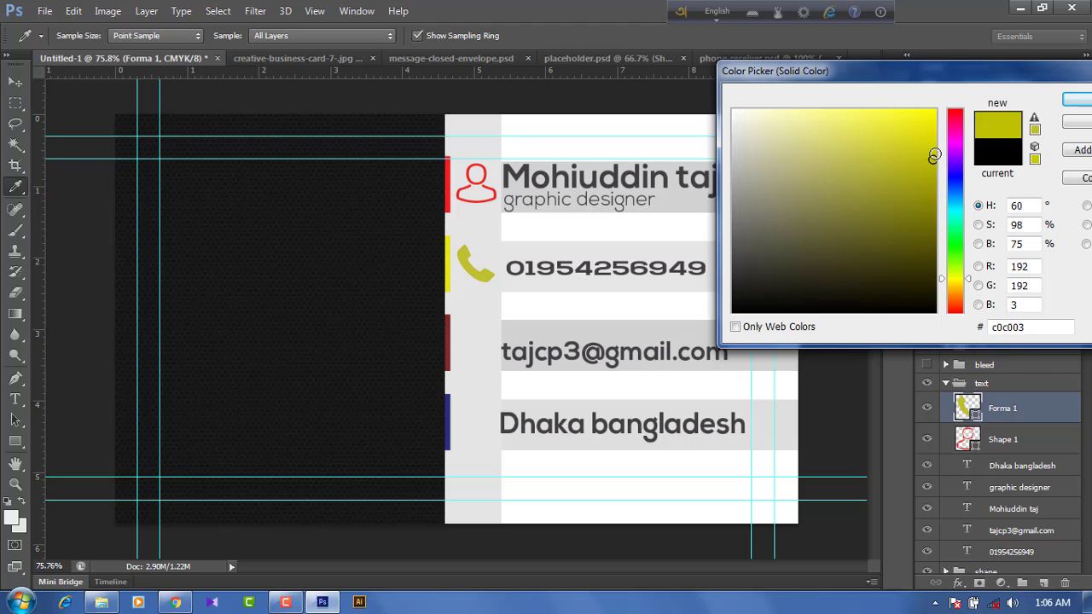
click(1077, 102)
click(667, 58)
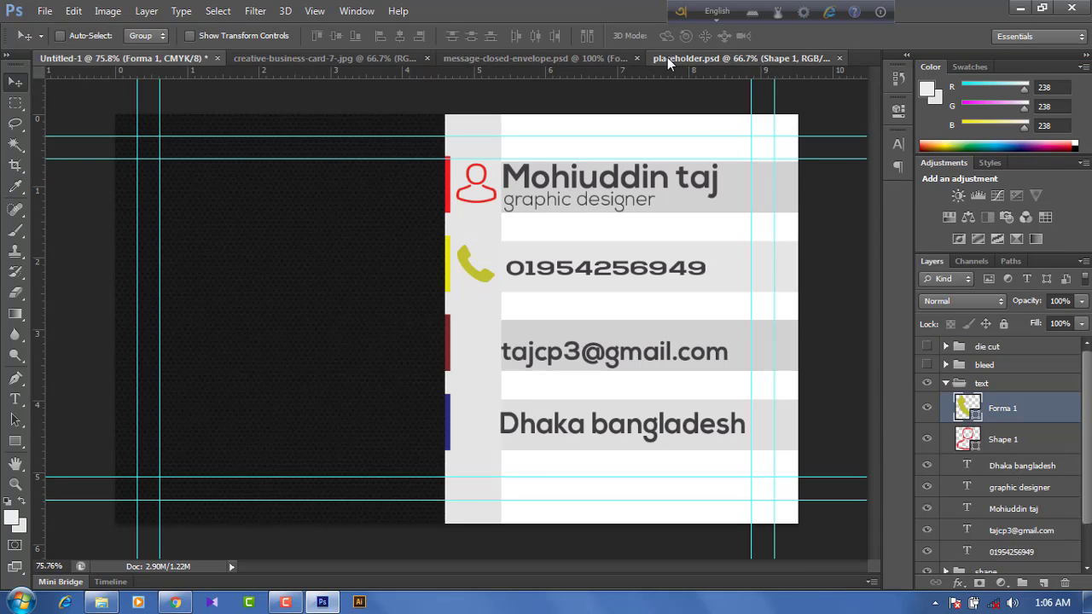
Bring the location pin icon onto the card, shrunk beside the location line.
drag(196, 43, 369, 254)
mouse_move(479, 424)
mouse_down()
mouse_move(492, 423)
mouse_move(581, 205)
mouse_up()
key(ctrl+t)
key(ctrl+minus)
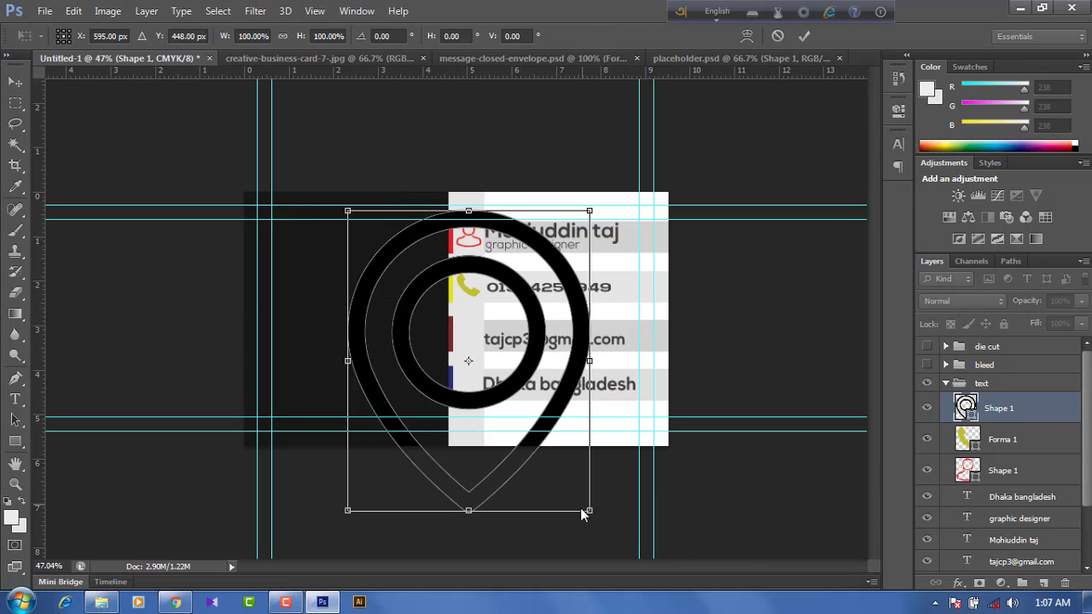
drag(591, 511, 378, 243)
key(ctrl+plus)
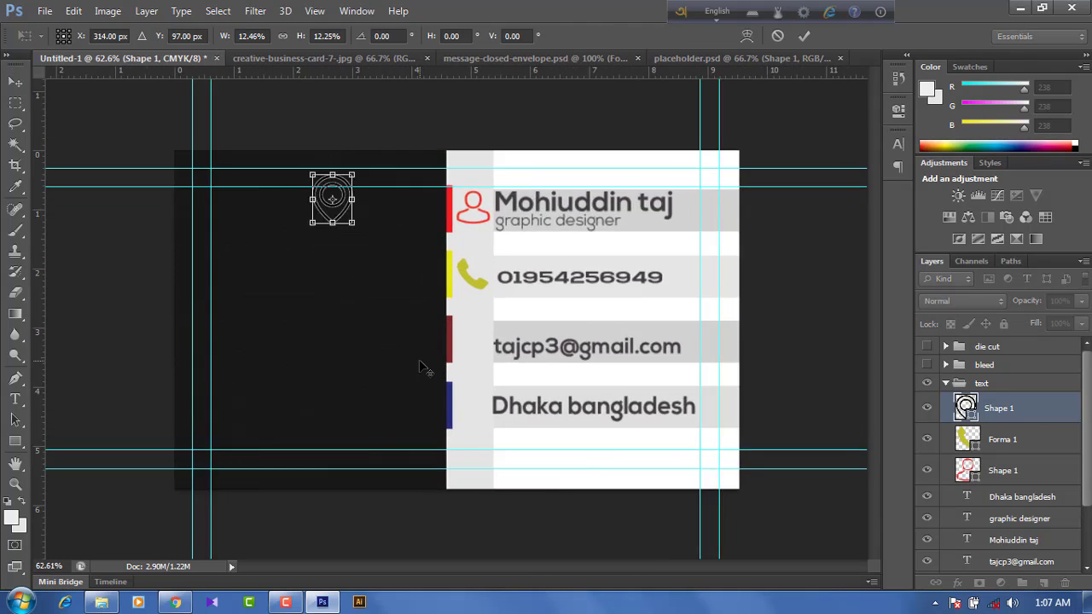
key(ctrl+plus)
drag(243, 132, 475, 458)
drag(528, 483, 504, 471)
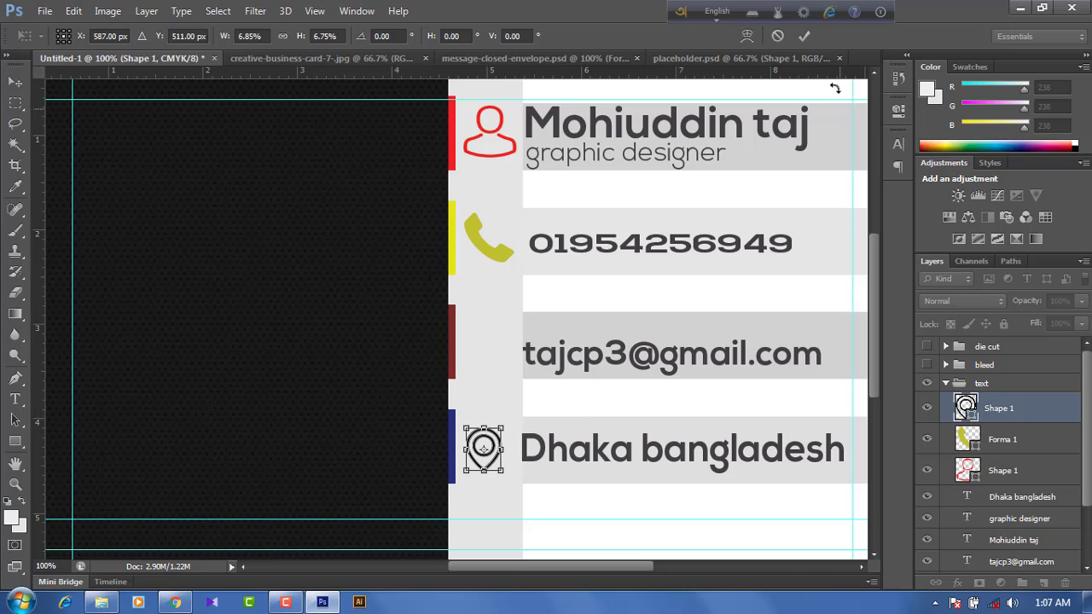
key(Return)
Fill the pin icon dark blue sampled from the blue bar.
double_click(965, 407)
click(452, 447)
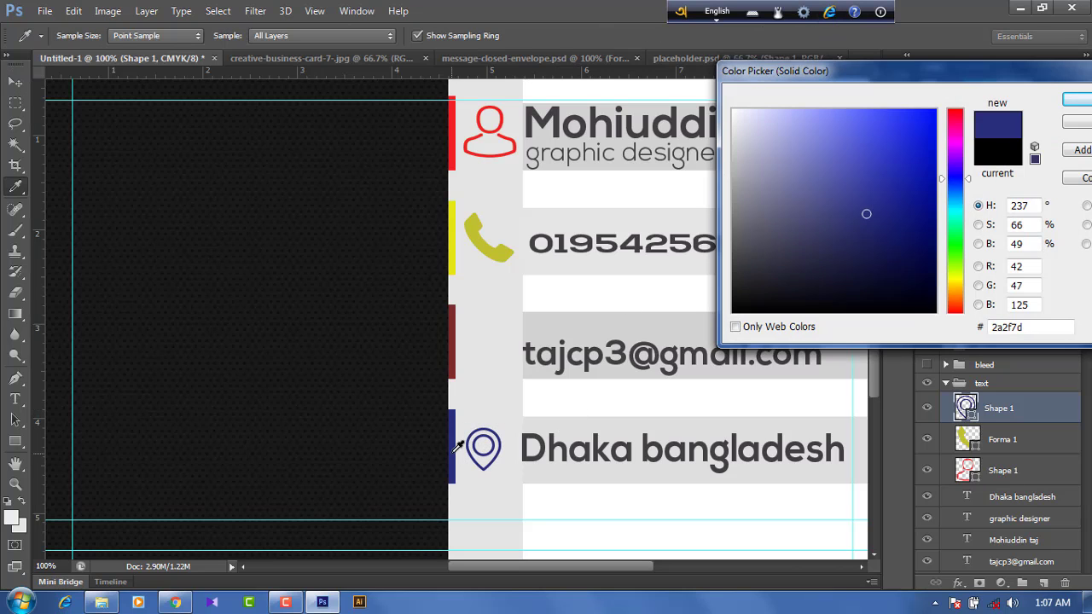
click(1070, 104)
Bring the envelope icon in at about 42% beside the e-mail address.
click(546, 58)
mouse_move(155, 60)
mouse_down()
mouse_move(491, 352)
mouse_move(510, 351)
mouse_up()
key(ctrl+t)
mouse_move(609, 312)
mouse_down()
mouse_move(458, 419)
mouse_move(639, 288)
mouse_move(653, 256)
mouse_move(500, 367)
mouse_move(487, 349)
mouse_up()
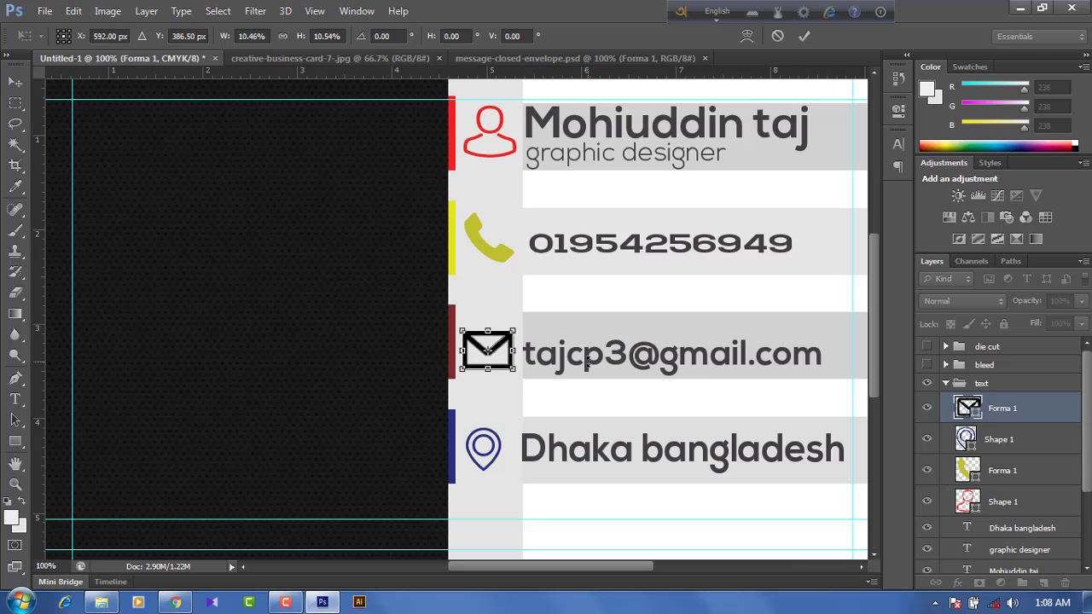
key(Return)
Fill the envelope icon dark red sampled from the red bar.
double_click(966, 408)
click(863, 210)
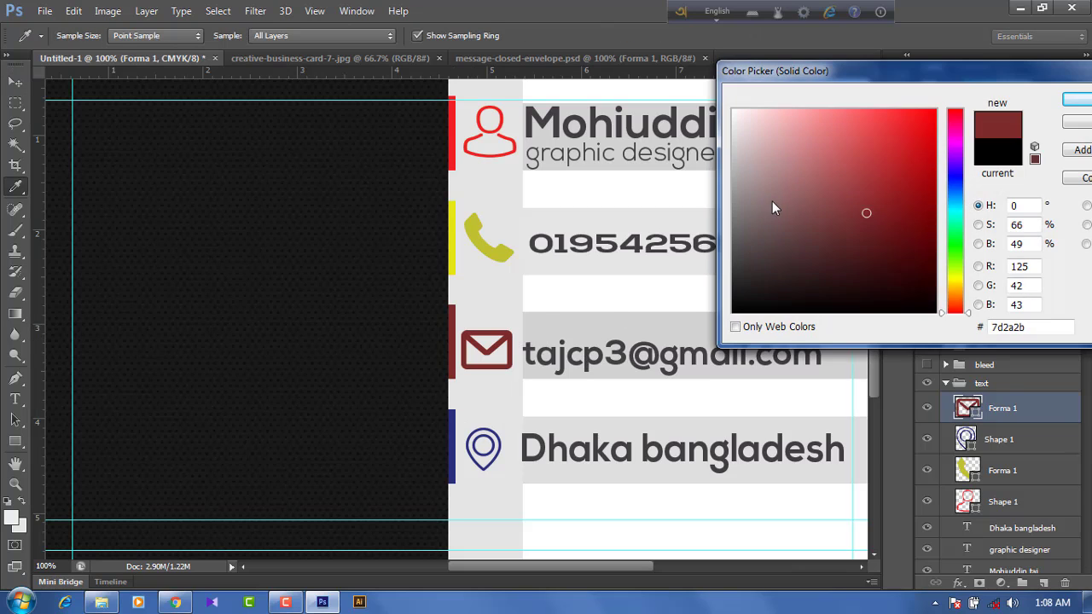
click(1076, 102)
scroll(1014, 476, down, 1)
Distribute the four icons by vertical centres and align their horizontal centres.
shift+click(1011, 470)
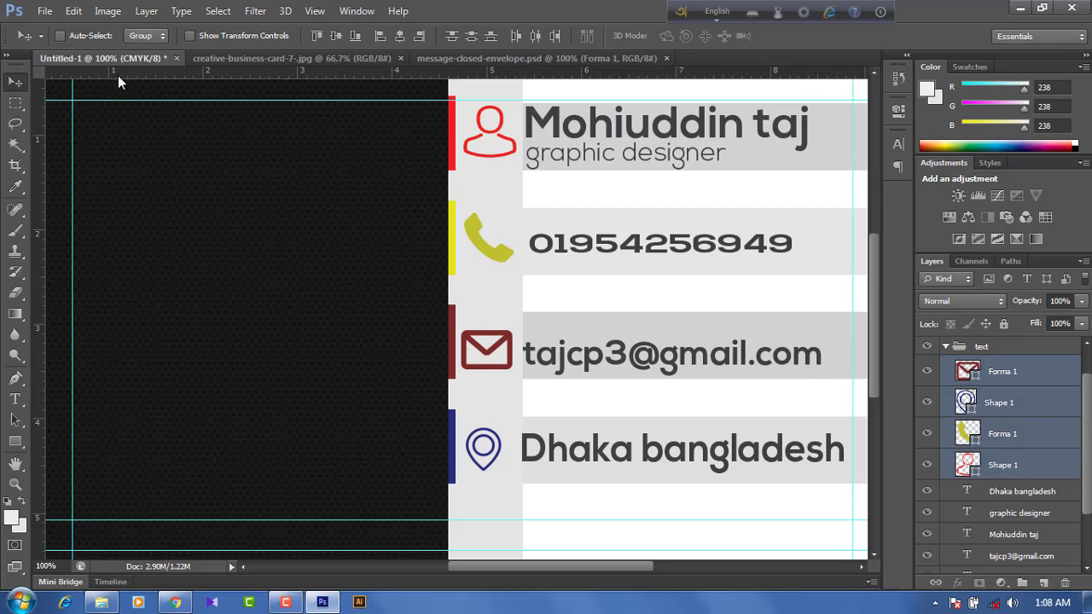
click(471, 37)
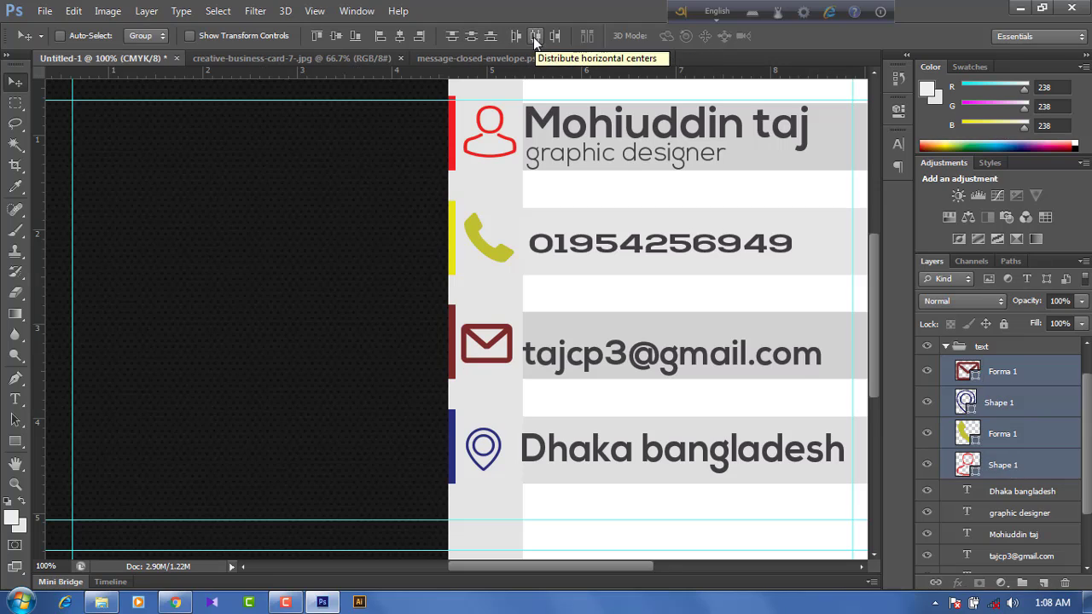
click(402, 36)
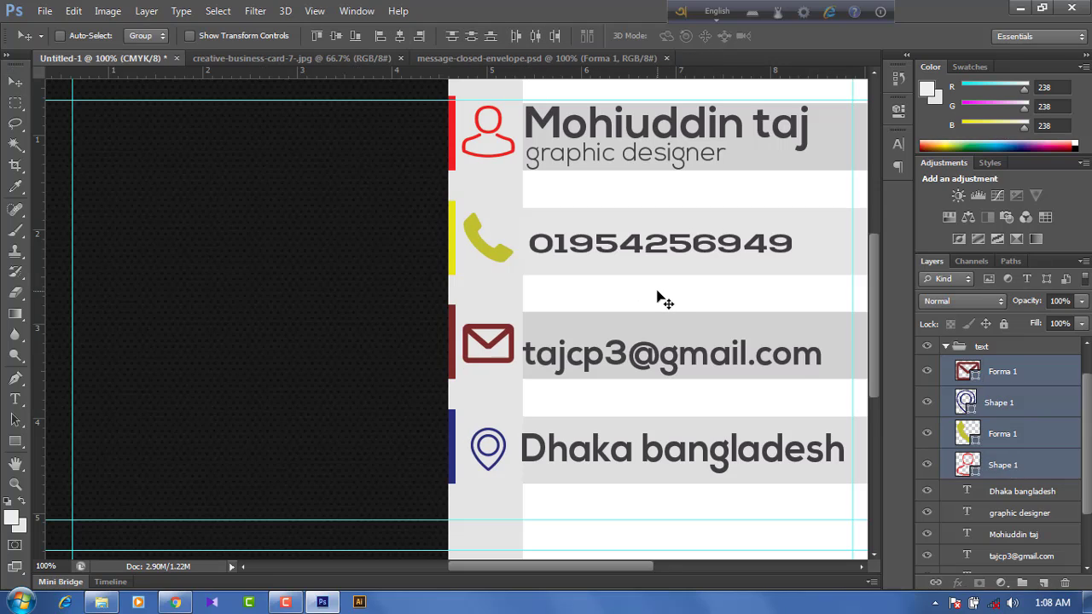
key(ctrl+t)
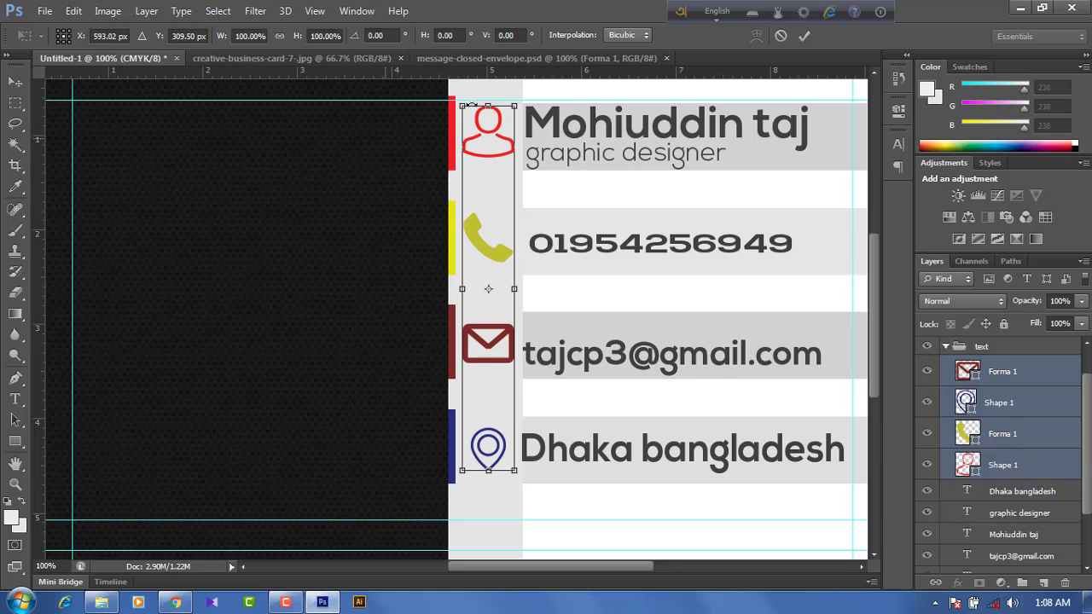
click(803, 36)
Enlarge the location pin slightly and recheck the icon column's alignment.
click(1007, 405)
key(ctrl+t)
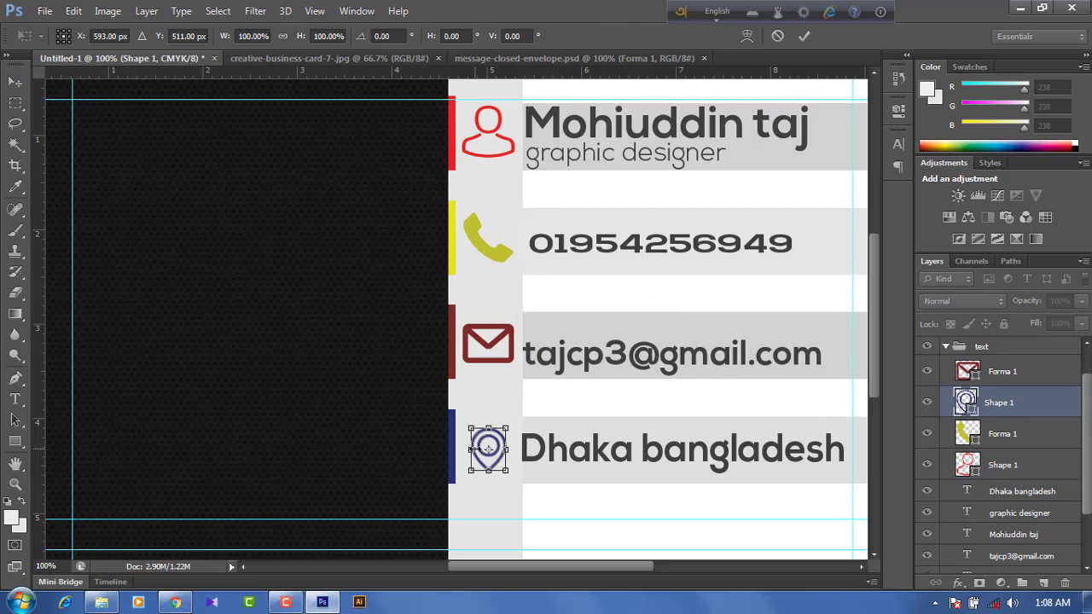
drag(508, 450, 511, 423)
click(804, 36)
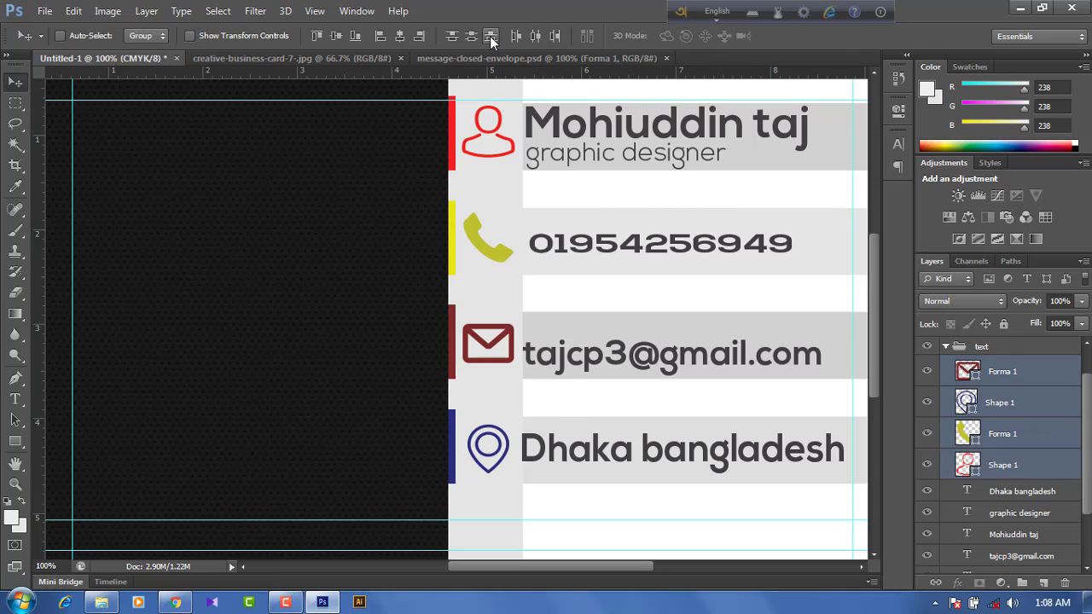
key(ctrl+t)
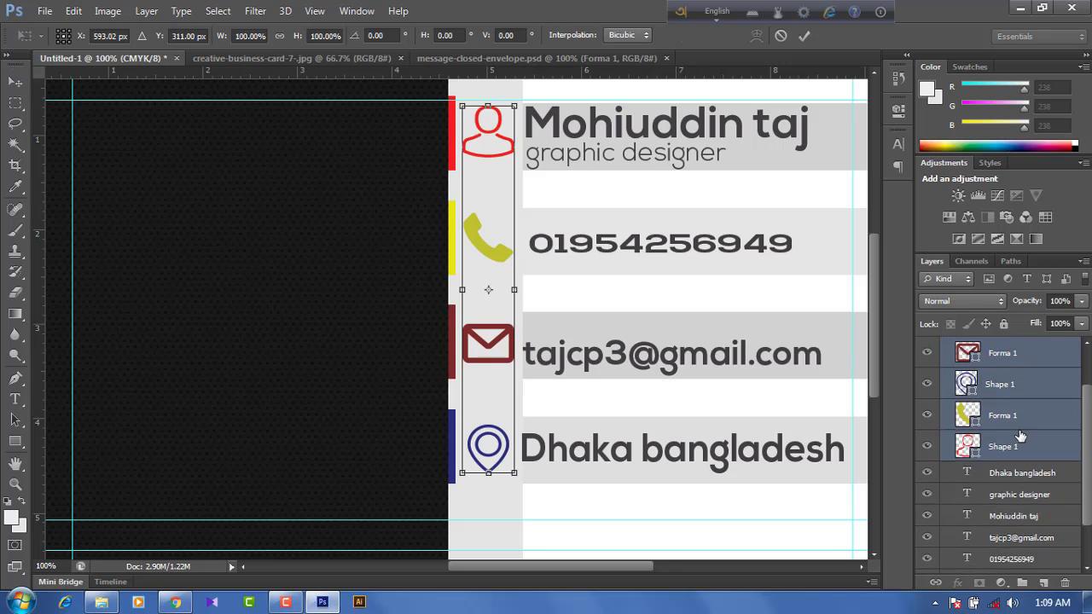
click(804, 36)
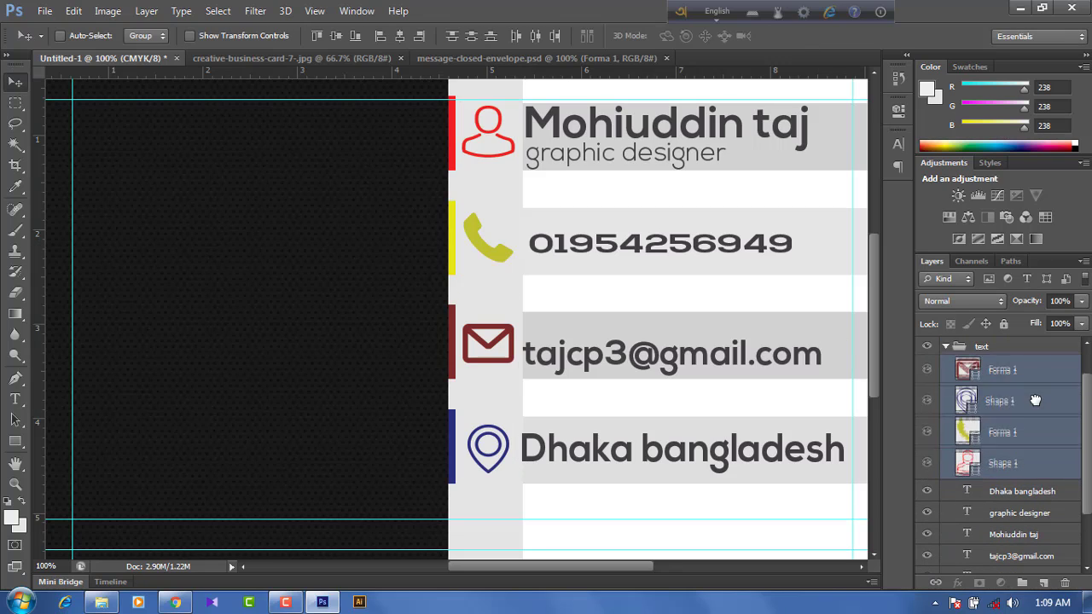
click(945, 346)
Draw the circled A logo with the Custom Shape tool on the black panel.
key(ctrl+0)
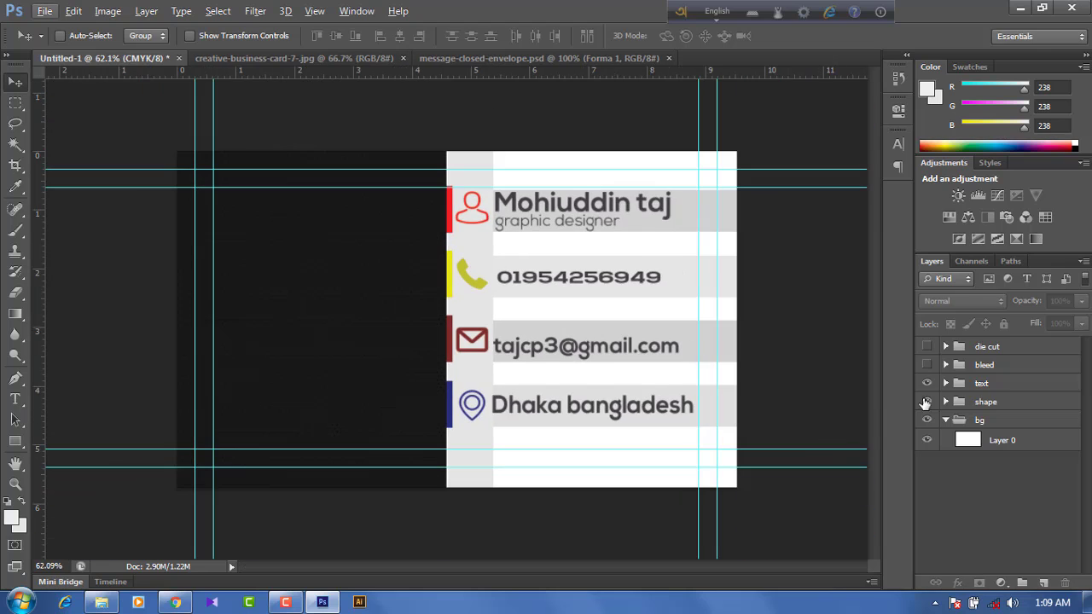
click(981, 383)
click(946, 383)
drag(15, 441, 91, 503)
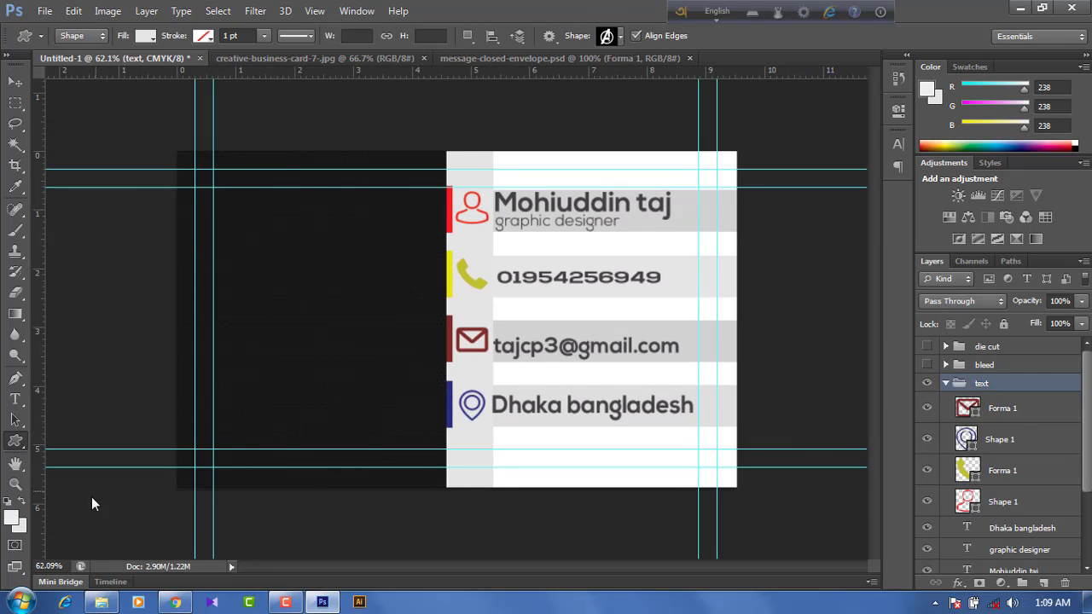
click(612, 36)
scroll(582, 122, down, 3)
scroll(582, 121, down, 2)
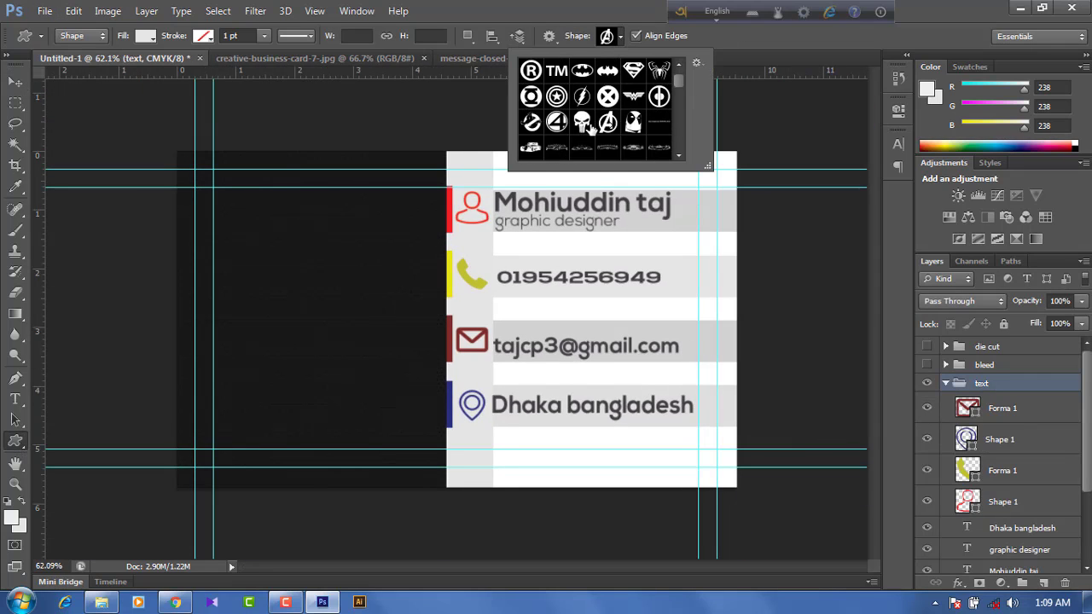
click(616, 129)
mouse_move(275, 253)
mouse_down()
mouse_move(294, 300)
mouse_move(340, 341)
mouse_up()
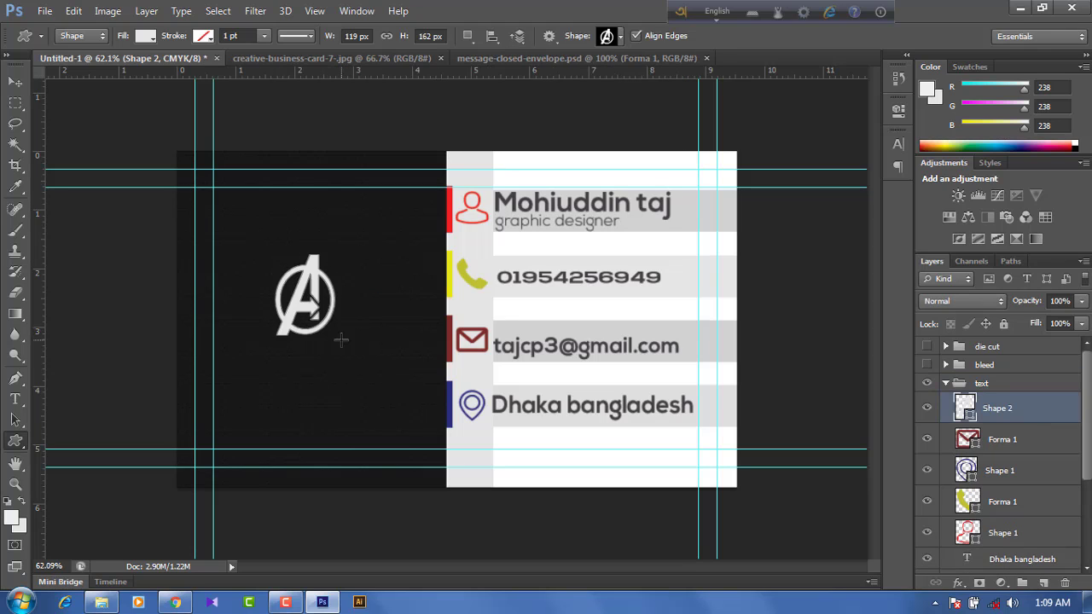
Fill the new A logo shape with pure white.
double_click(965, 409)
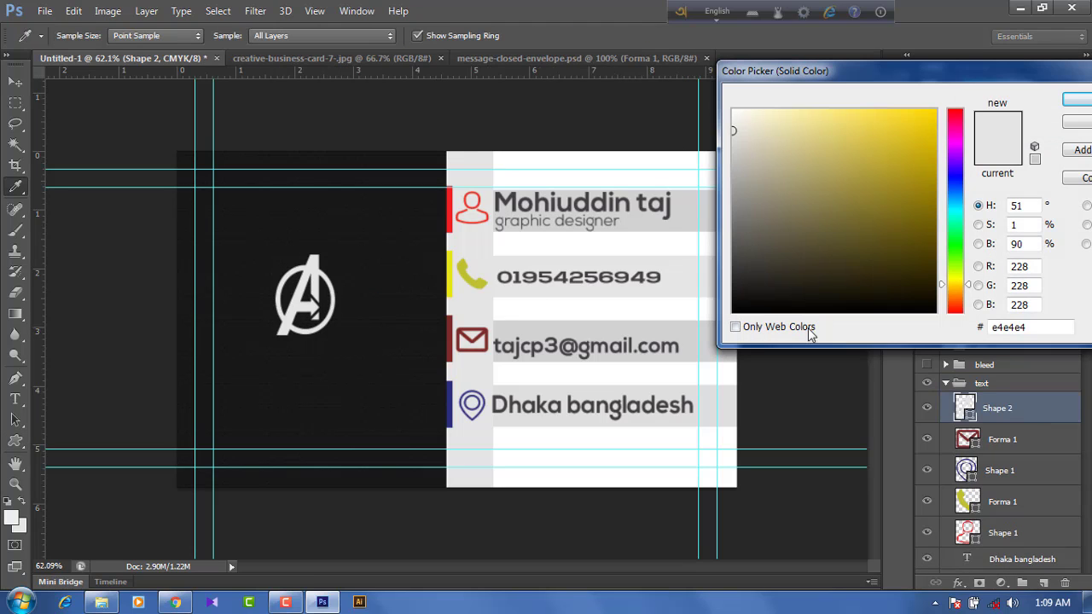
click(450, 403)
click(683, 244)
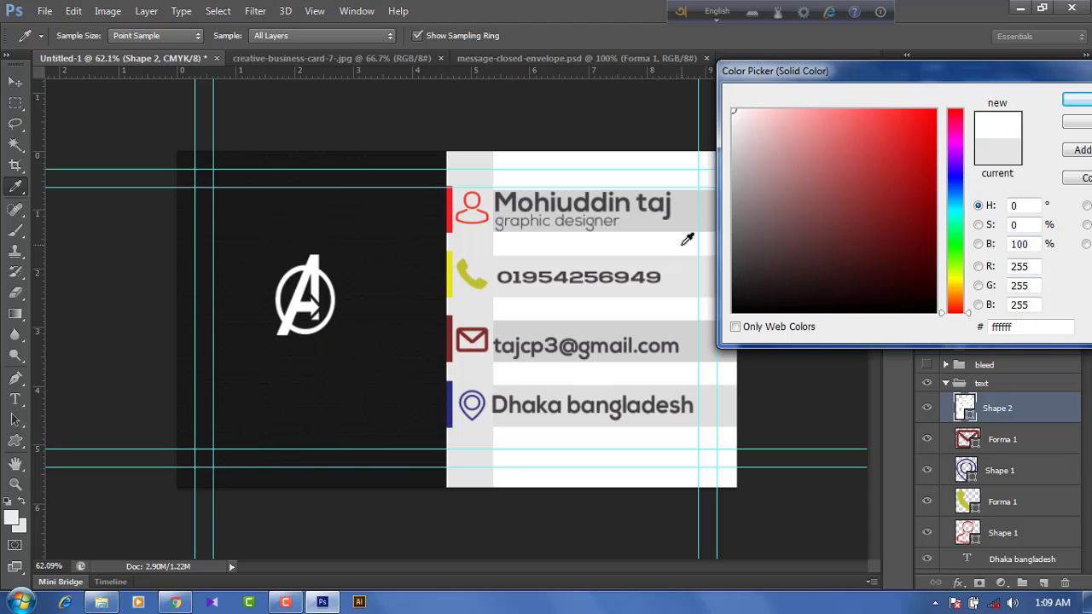
click(1076, 100)
Add 'mahi360' text beneath the logo and colour it dark blue.
click(15, 398)
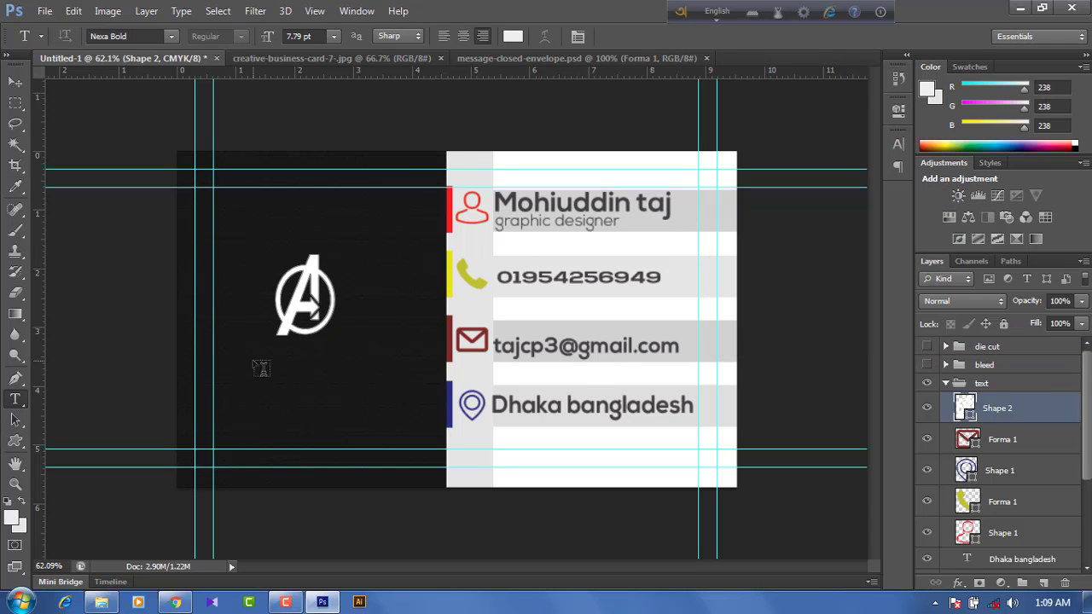
click(228, 360)
text(mahi360)
drag(248, 358, 332, 347)
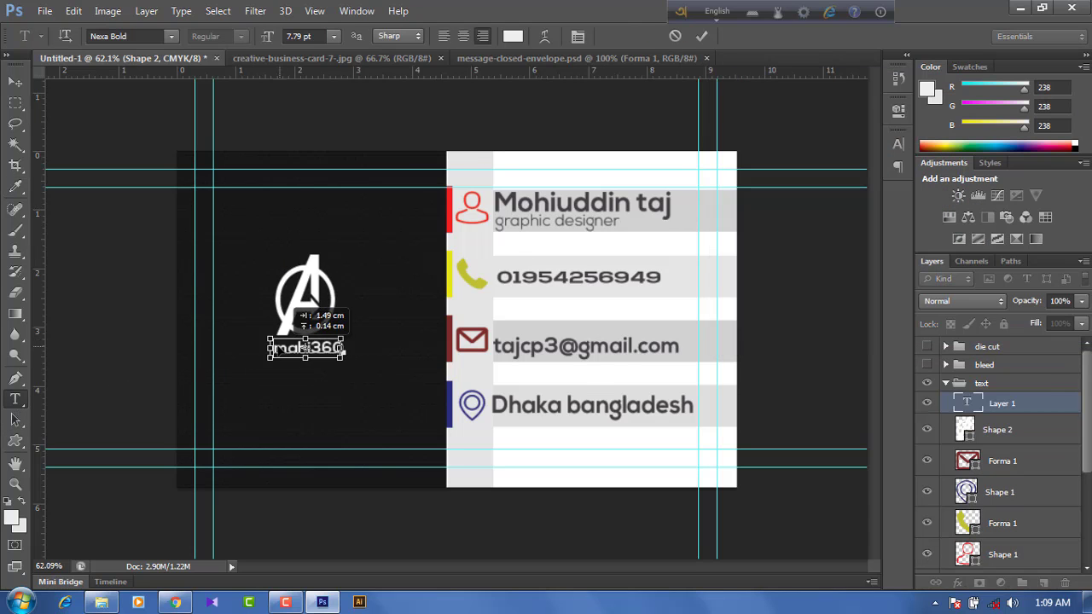
key(ctrl+a)
click(513, 36)
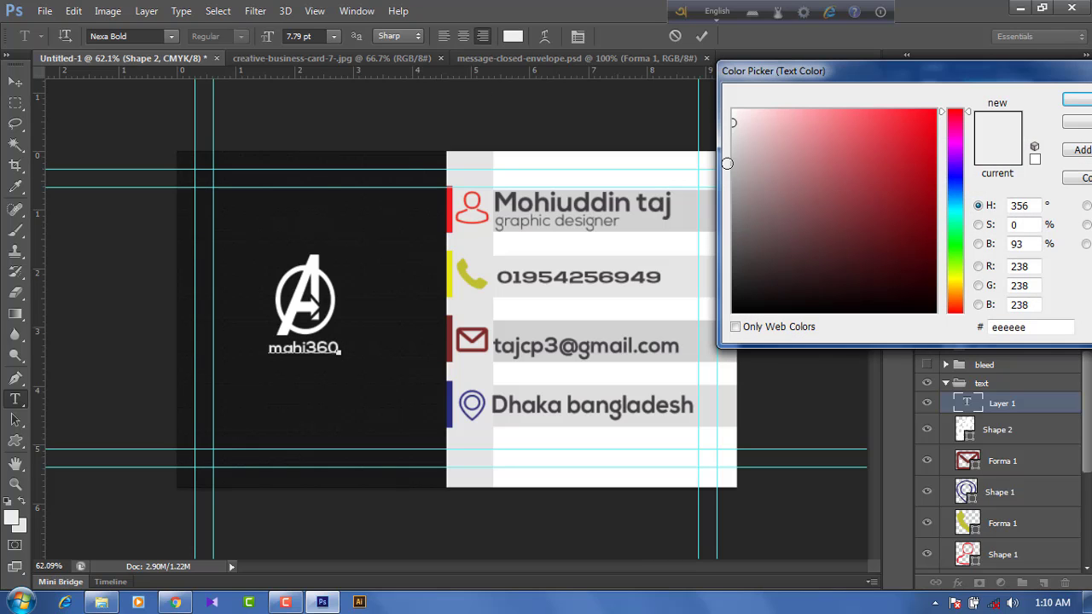
click(451, 397)
click(1077, 100)
Add the 'creative design' line under mahi360 in the Nexa Light font.
click(266, 375)
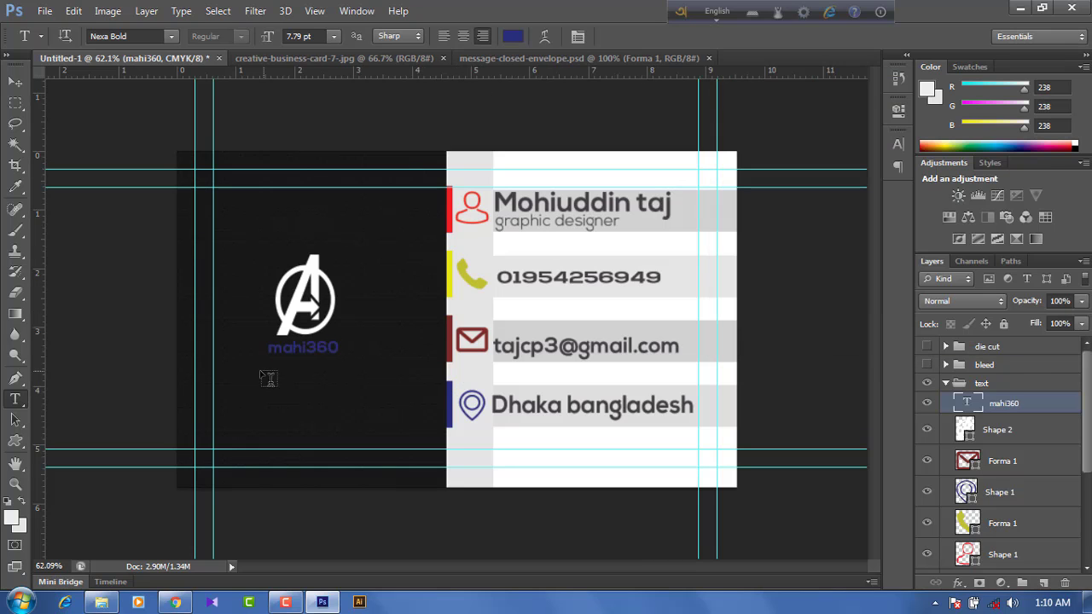
text(creative desi)
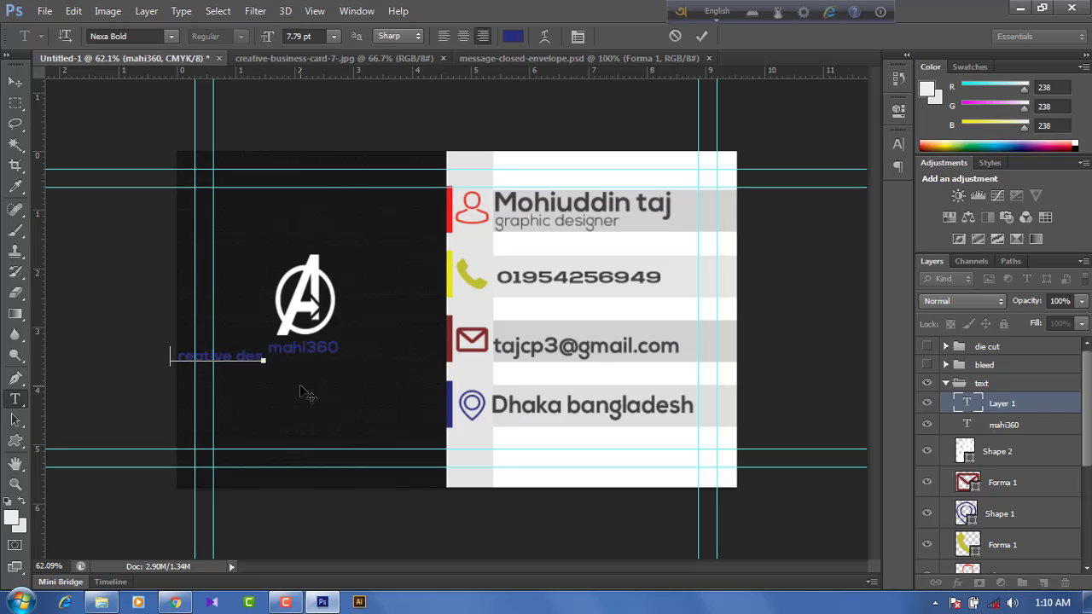
text(gner)
drag(236, 356, 333, 356)
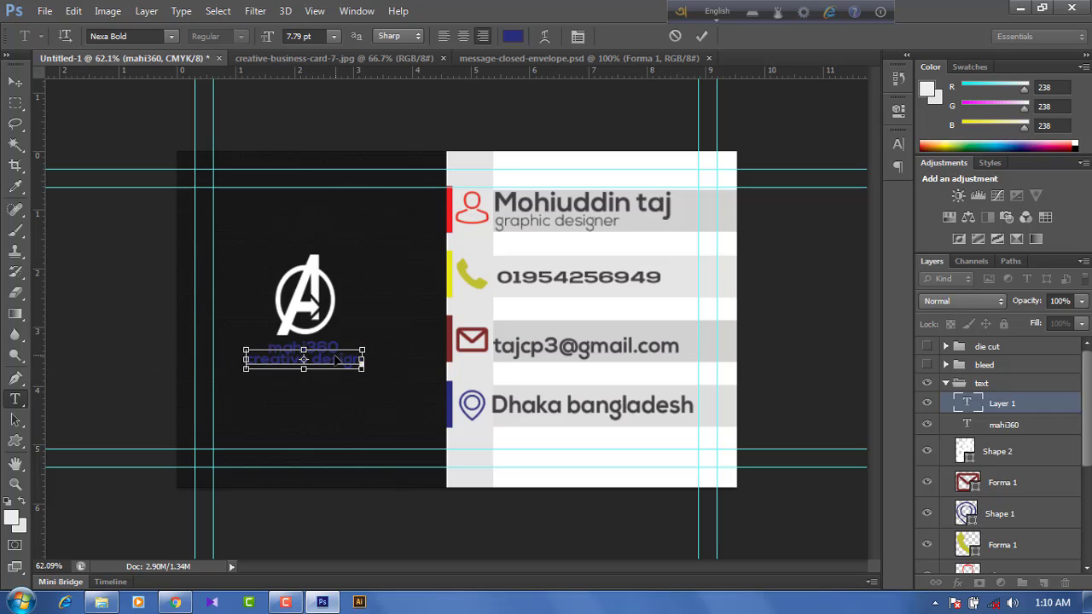
key(ctrl+a)
click(154, 36)
text(Nexa Light)
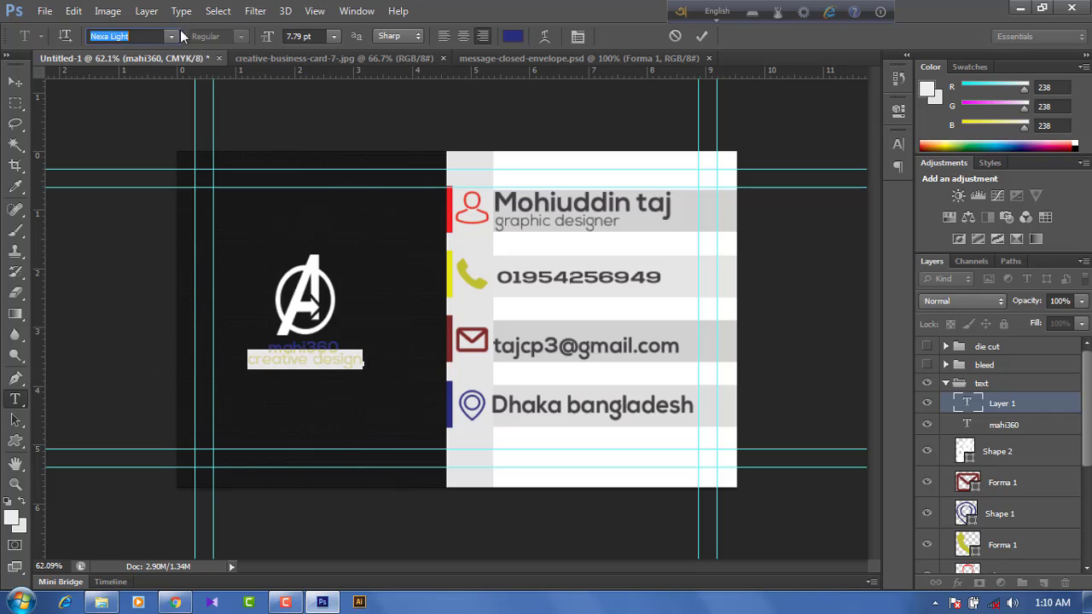
key(Return)
Colour the 'creative design' text white.
double_click(969, 408)
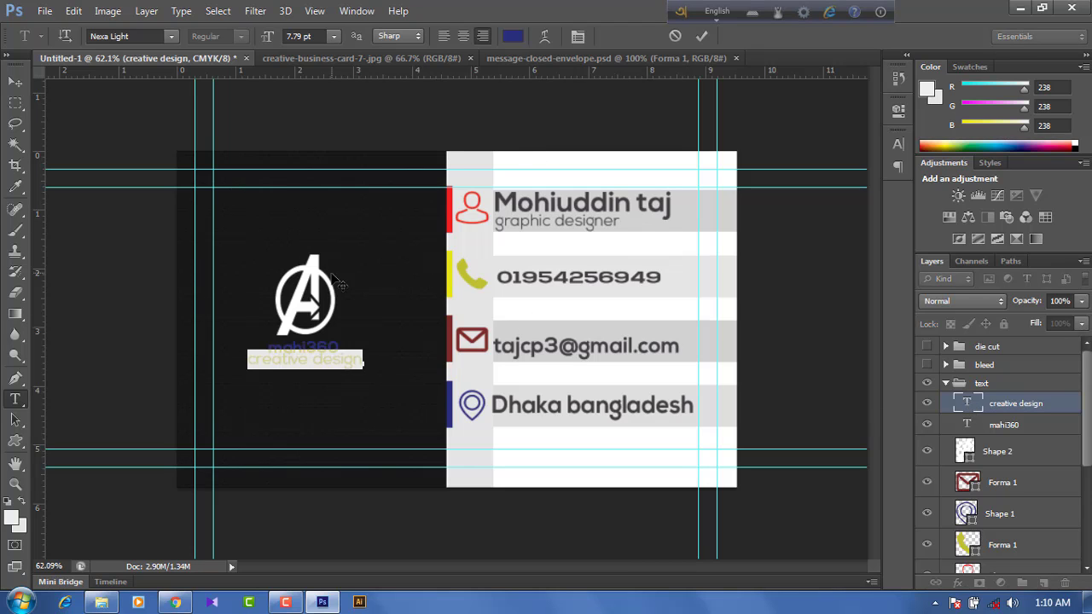
click(512, 36)
click(548, 156)
click(1073, 100)
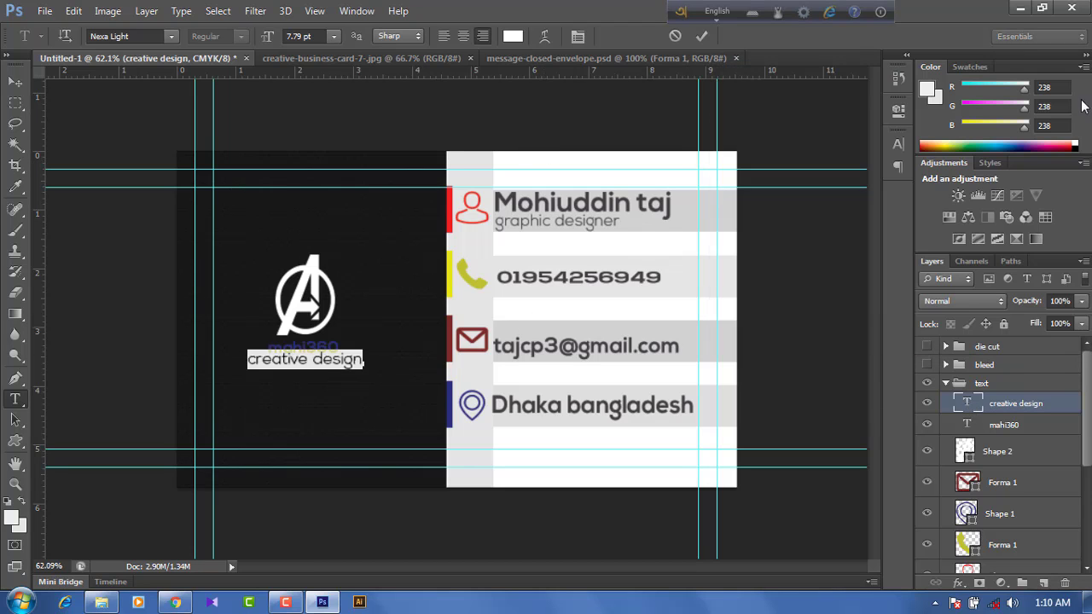
click(945, 384)
Recolour mahi360 white and nudge 'creative design' slightly right.
click(945, 384)
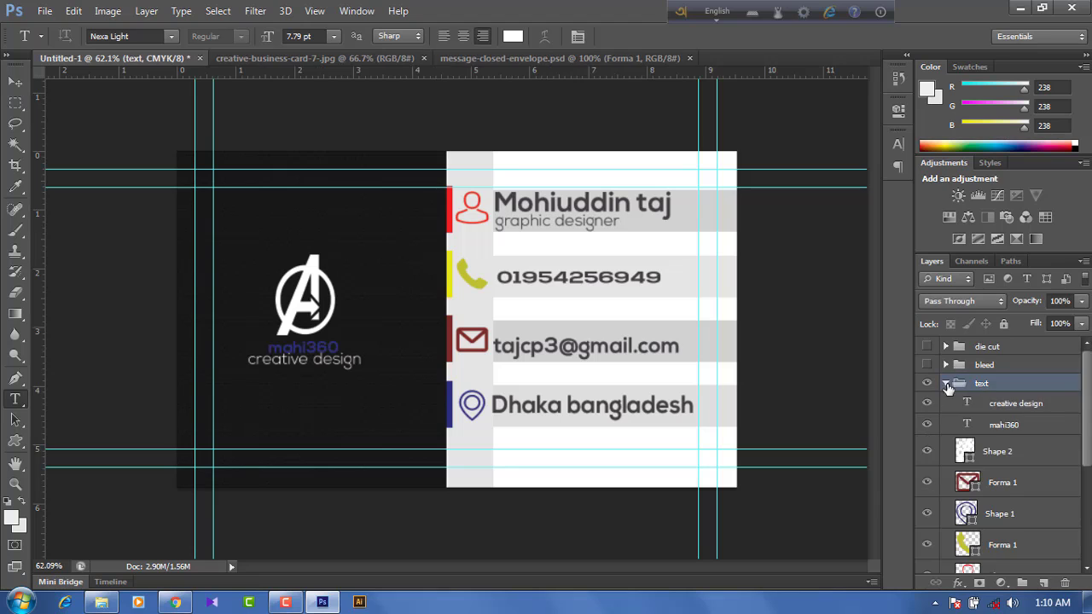
shift+click(1005, 430)
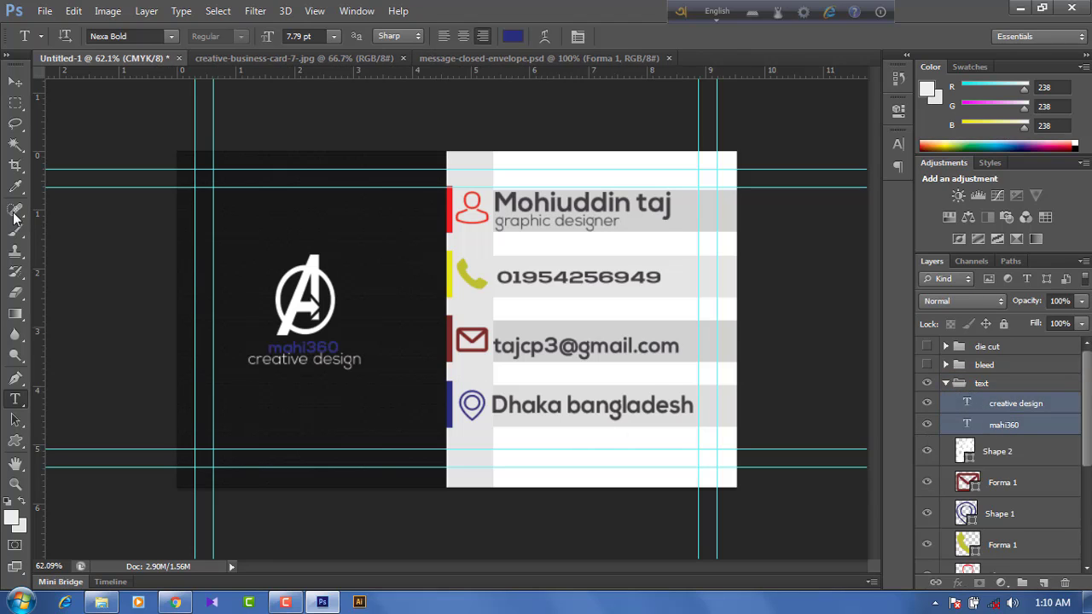
click(14, 82)
double_click(968, 406)
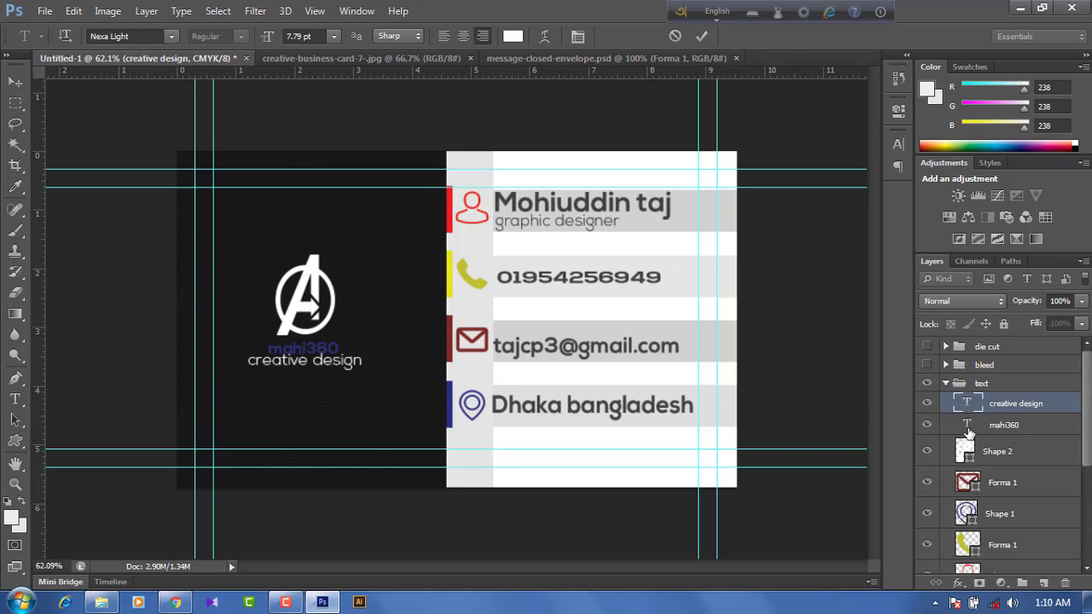
click(512, 36)
click(336, 290)
click(1078, 100)
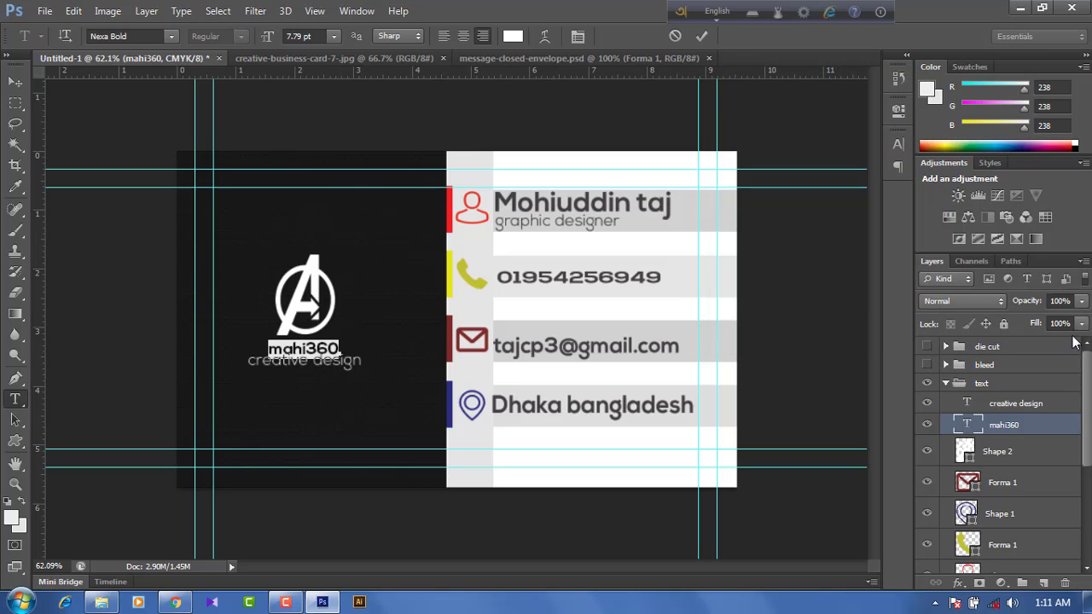
click(974, 407)
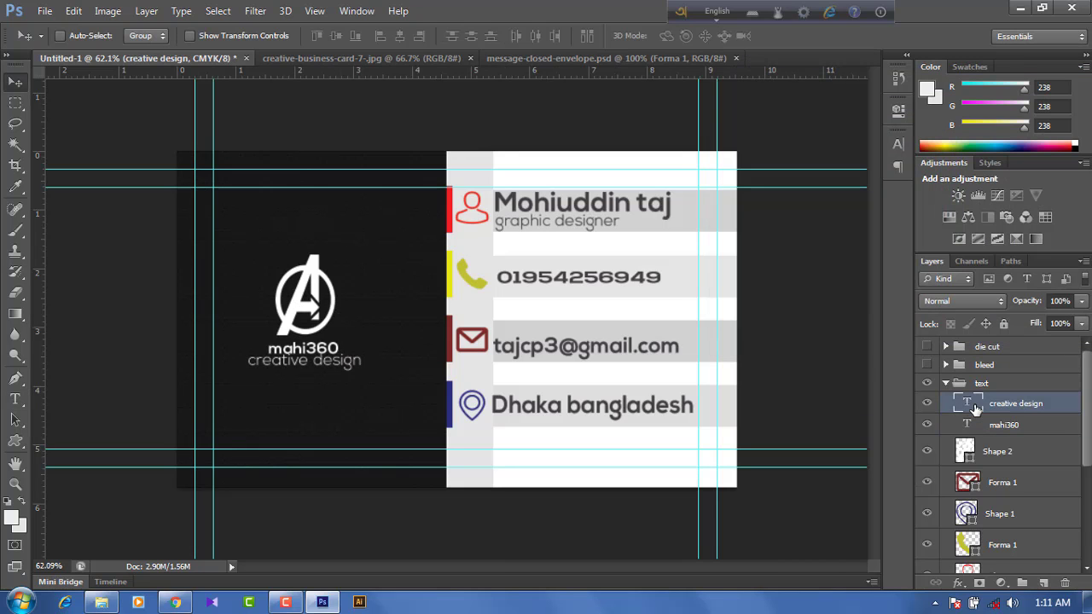
key(Right)
key(Right)
key(Right)
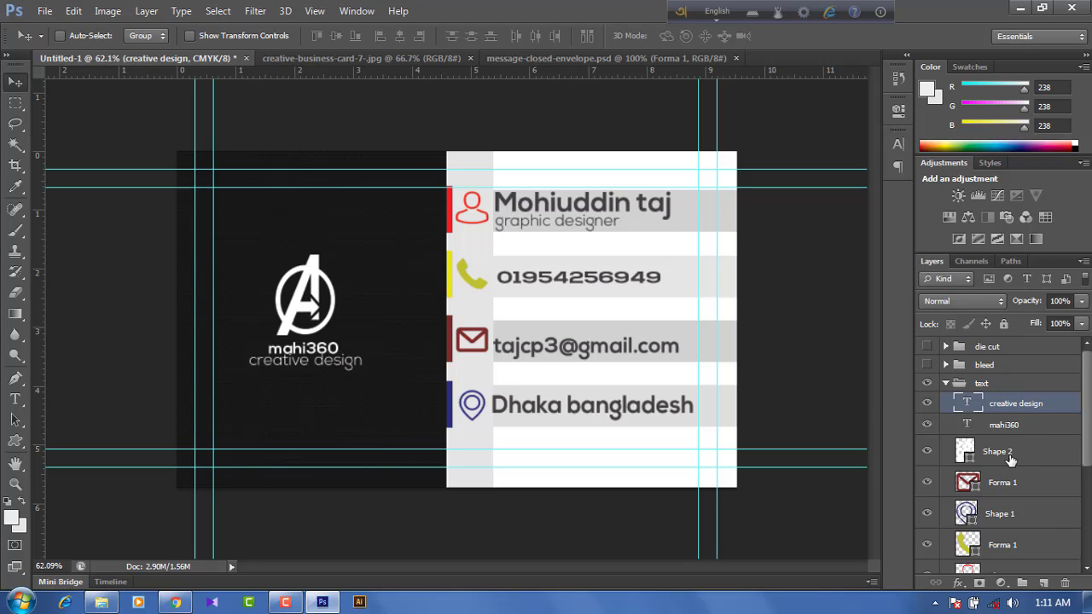
Centre the A logo horizontally against the Rectangle 2 dark background.
click(1001, 459)
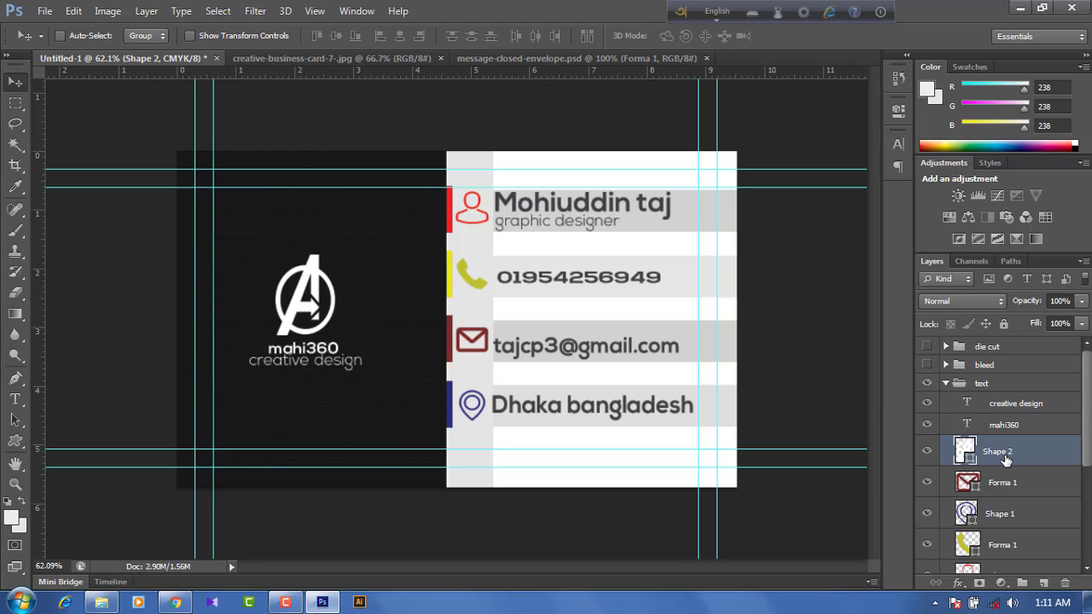
scroll(1005, 461, down, 2)
scroll(1007, 464, down, 2)
scroll(1009, 465, down, 1)
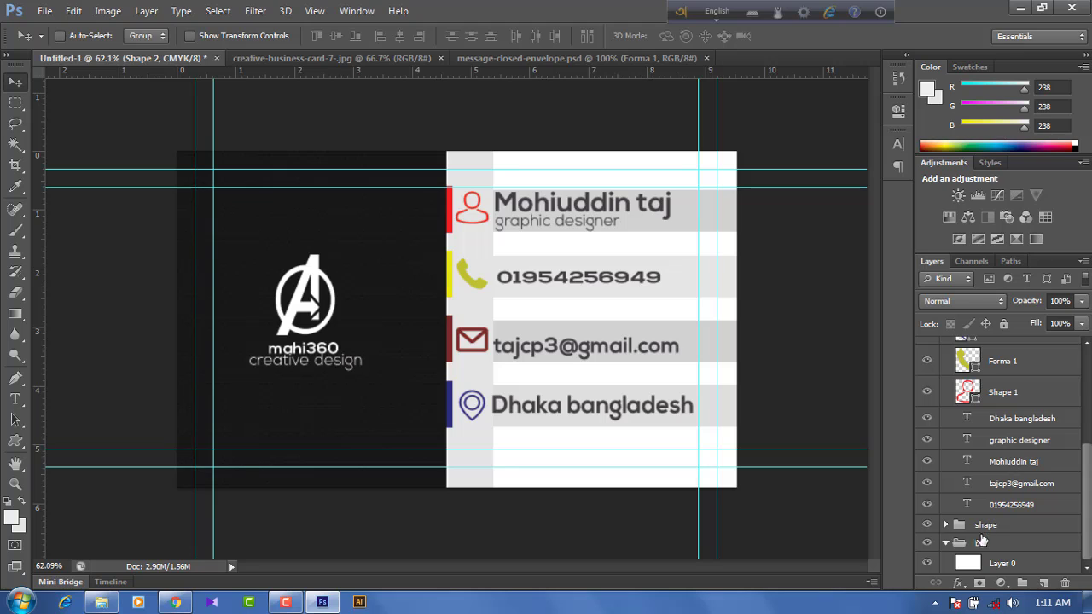
click(947, 526)
scroll(975, 516, down, 3)
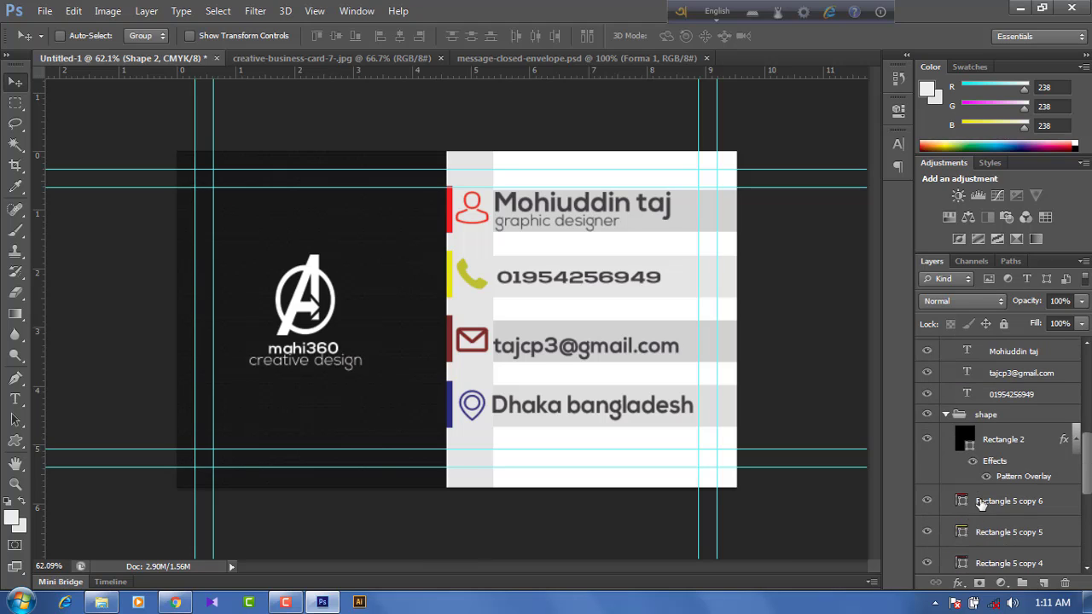
scroll(981, 504, down, 2)
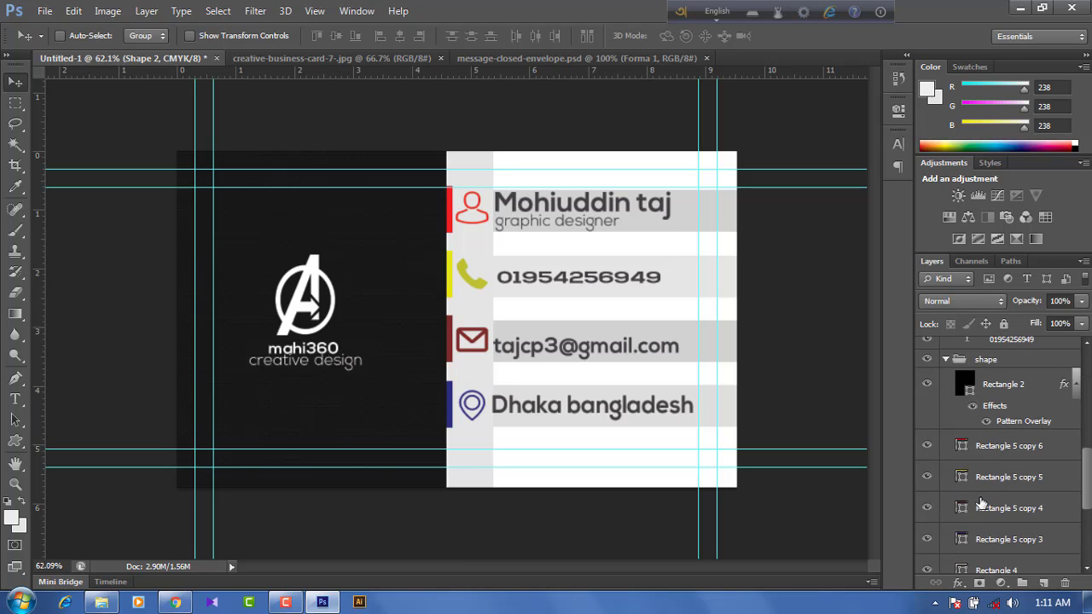
click(998, 391)
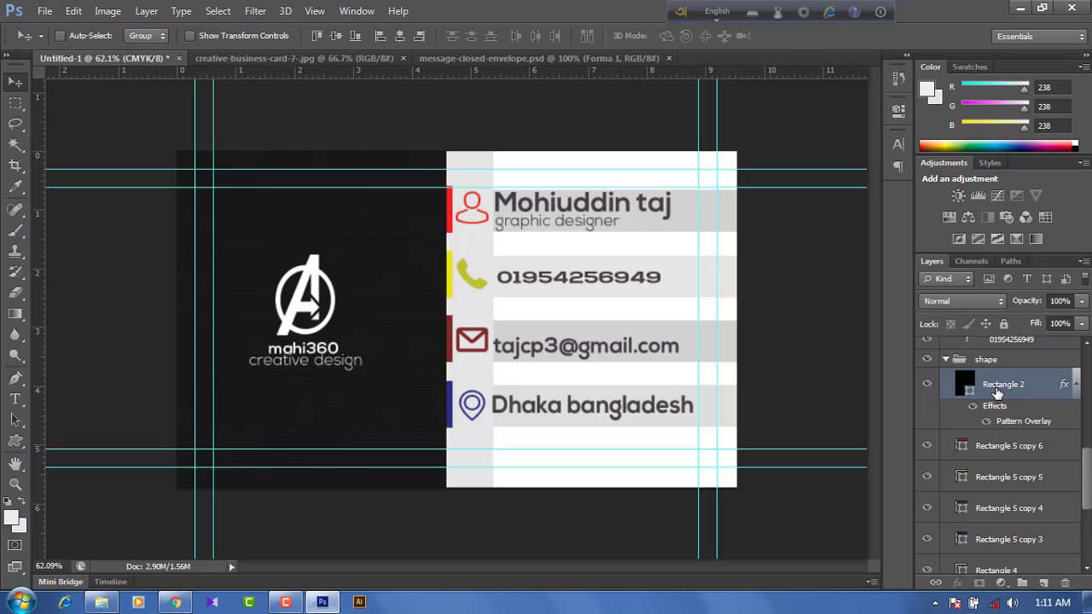
click(398, 36)
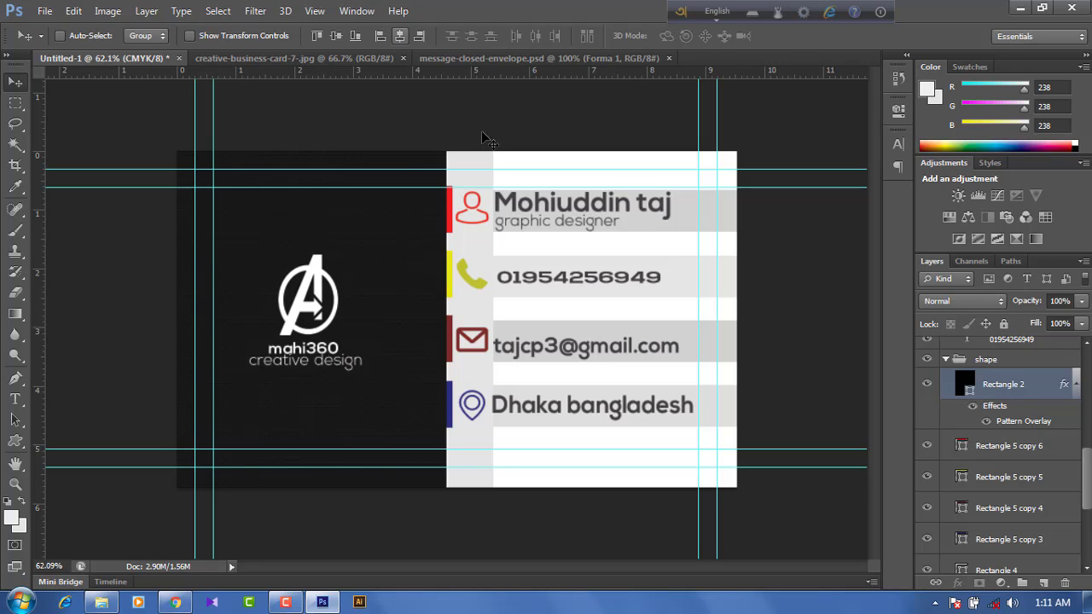
Nudge the mahi360 and creative design text slightly to the right.
scroll(1024, 453, up, 3)
scroll(1023, 453, up, 3)
click(1026, 453)
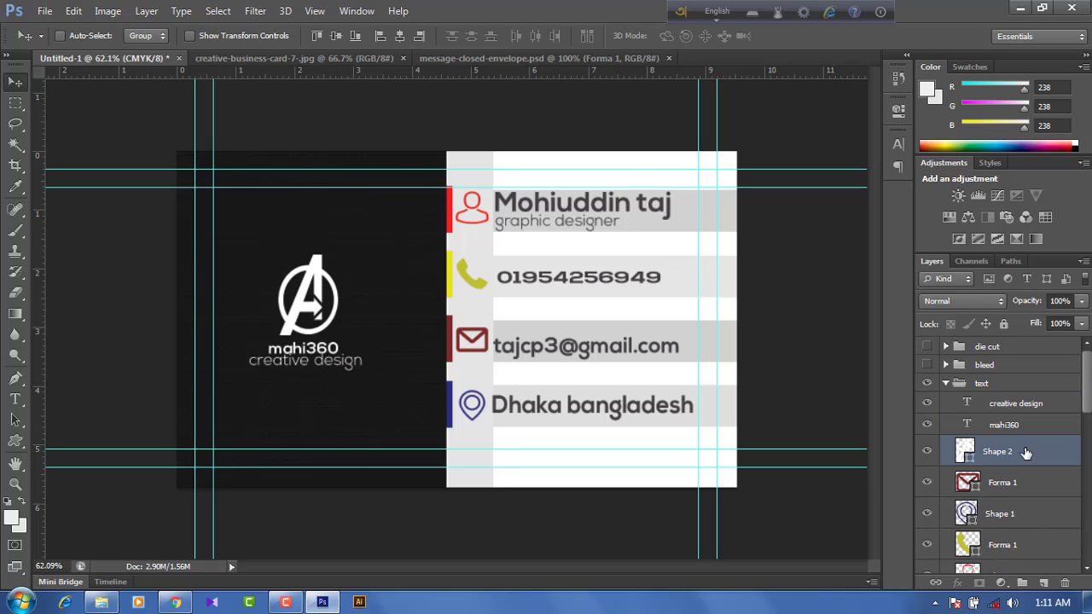
click(1014, 427)
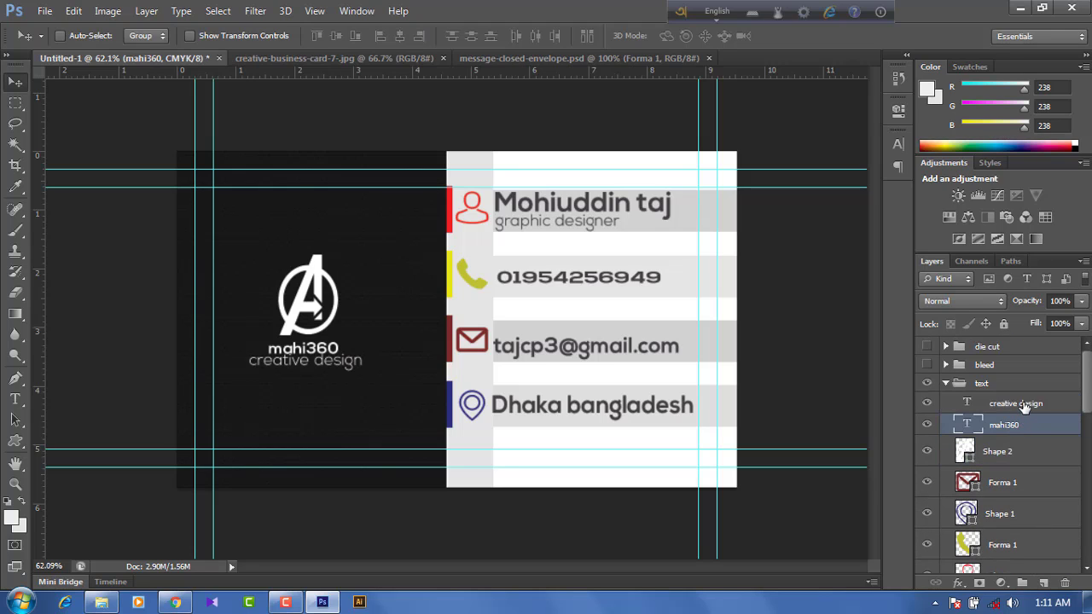
shift+click(1025, 404)
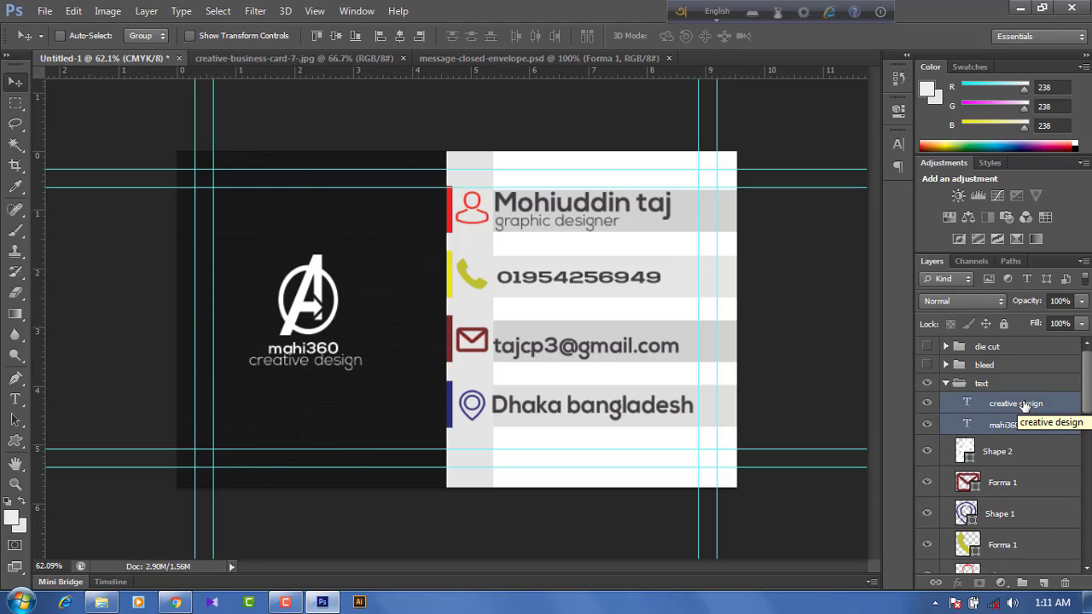
key(Right)
key(Right)
key(Right)
key(Right)
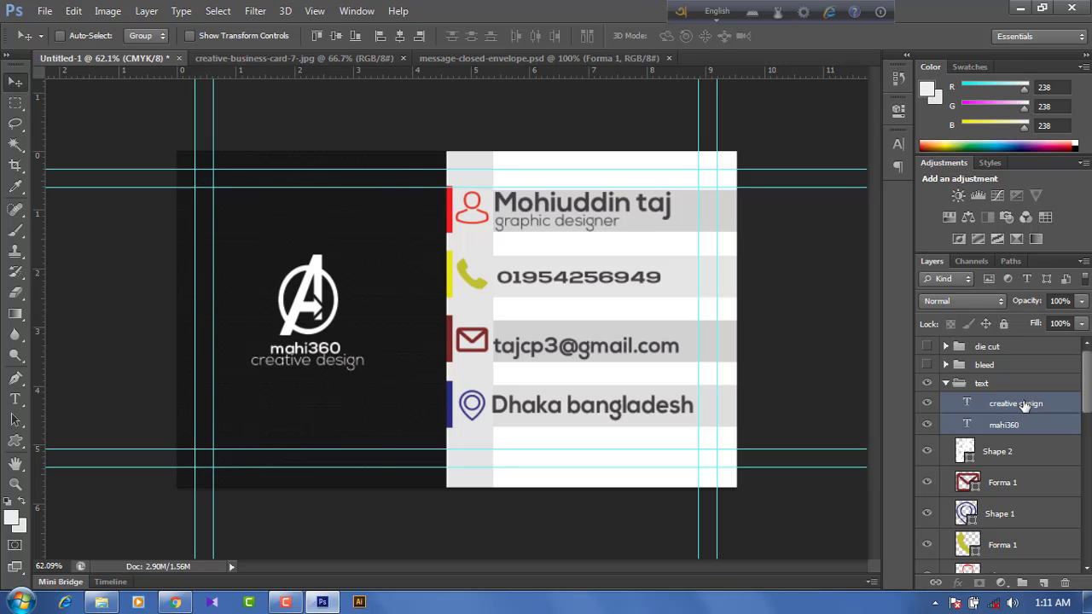
Collapse the shape and text groups and deselect the layers.
scroll(986, 367, down, 3)
scroll(990, 410, down, 3)
scroll(994, 452, down, 3)
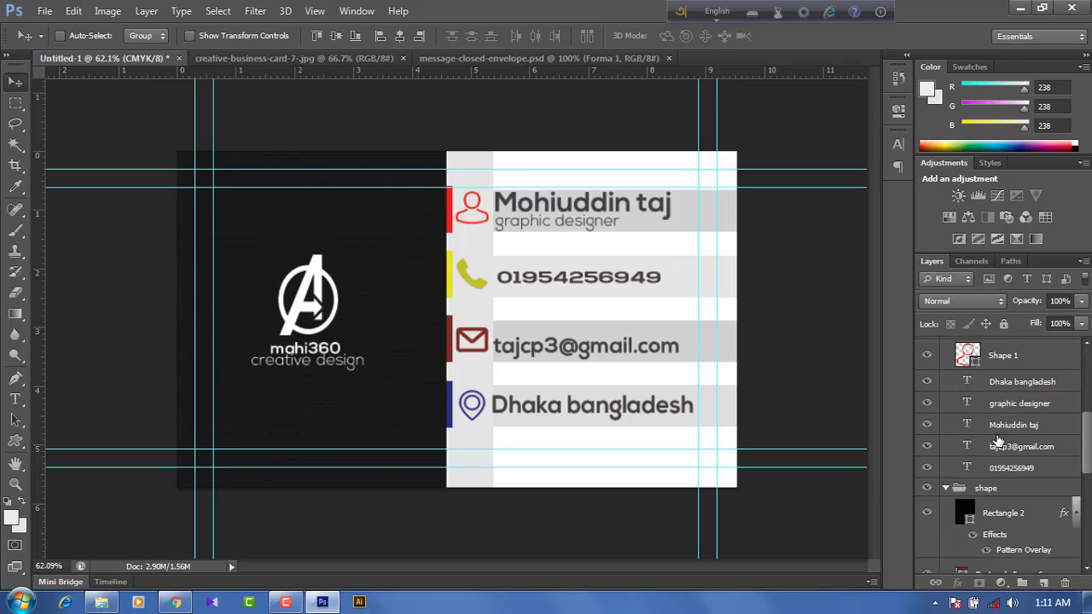
scroll(998, 503, down, 2)
scroll(998, 504, down, 3)
scroll(1000, 537, down, 3)
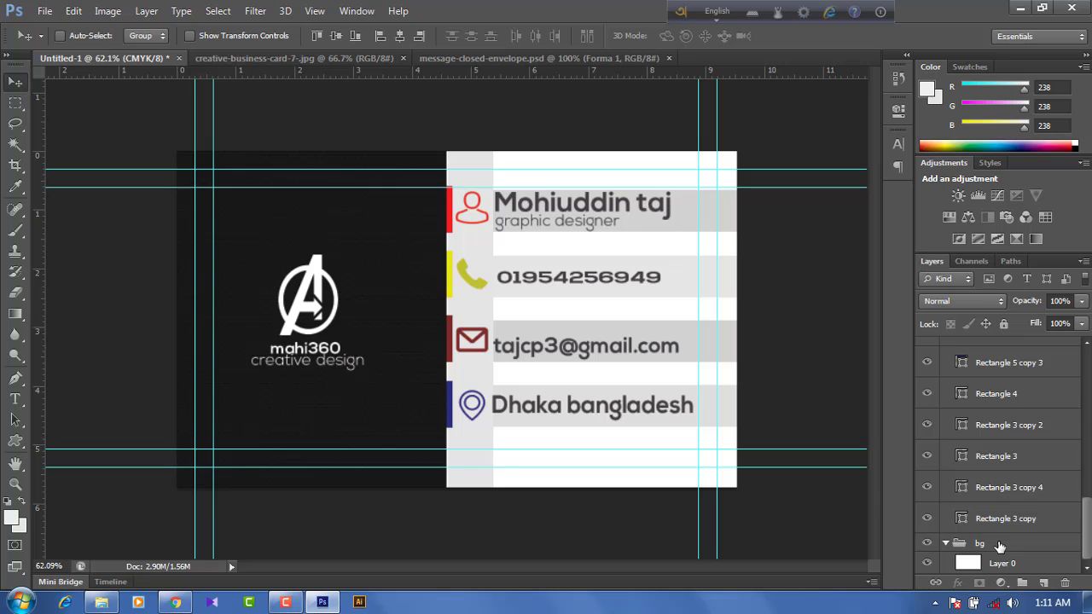
scroll(998, 529, up, 2)
scroll(981, 495, up, 3)
scroll(960, 452, up, 2)
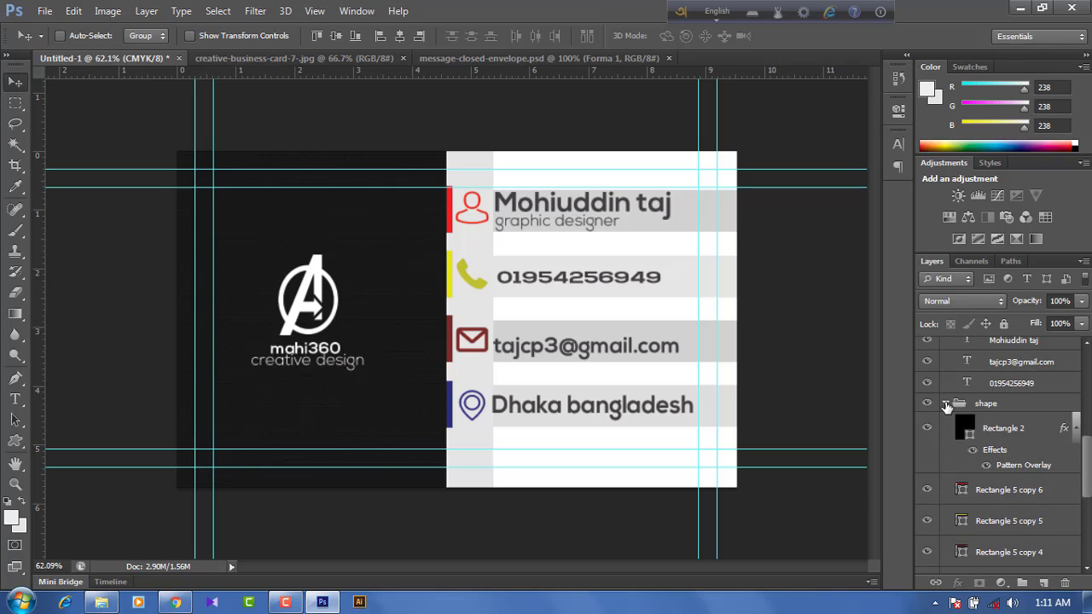
click(945, 404)
scroll(966, 422, up, 2)
scroll(966, 420, up, 2)
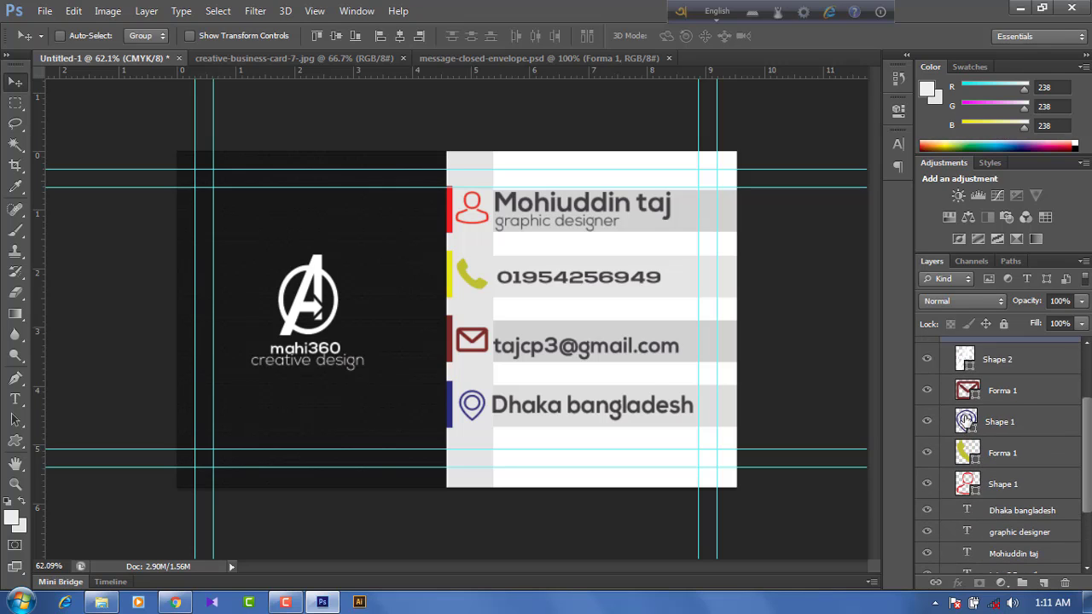
scroll(966, 416, up, 2)
click(947, 366)
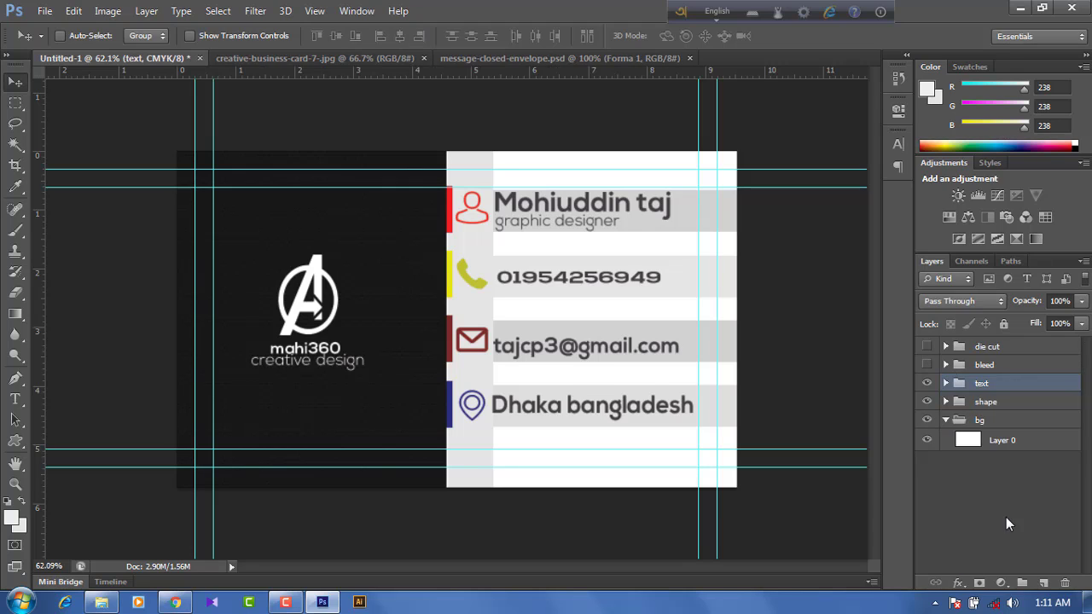
click(987, 481)
Delete Layer 0, the card's white background layer.
click(998, 442)
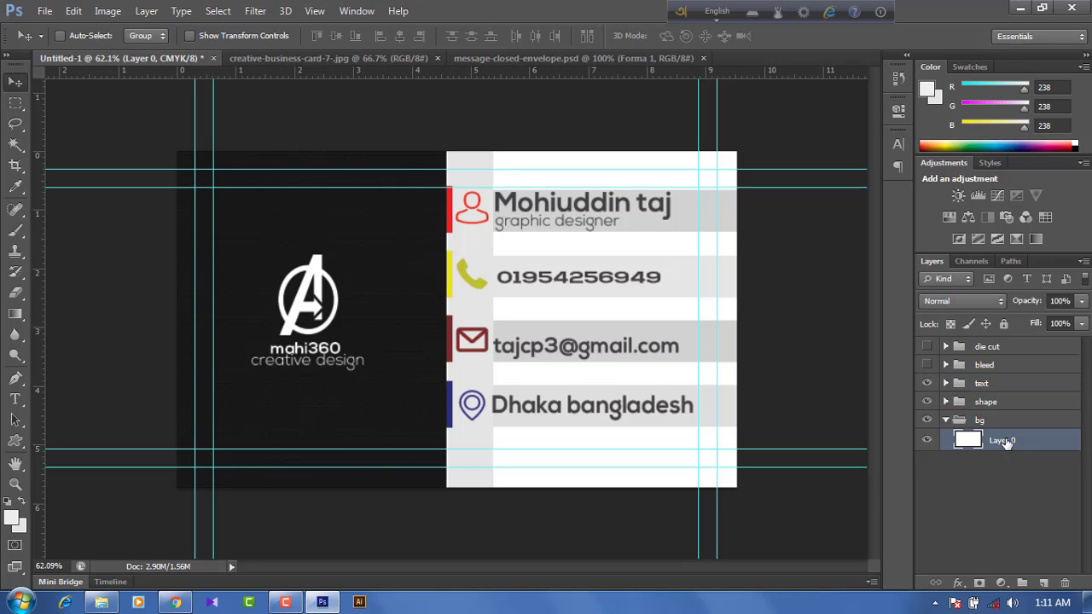
click(1066, 582)
click(486, 238)
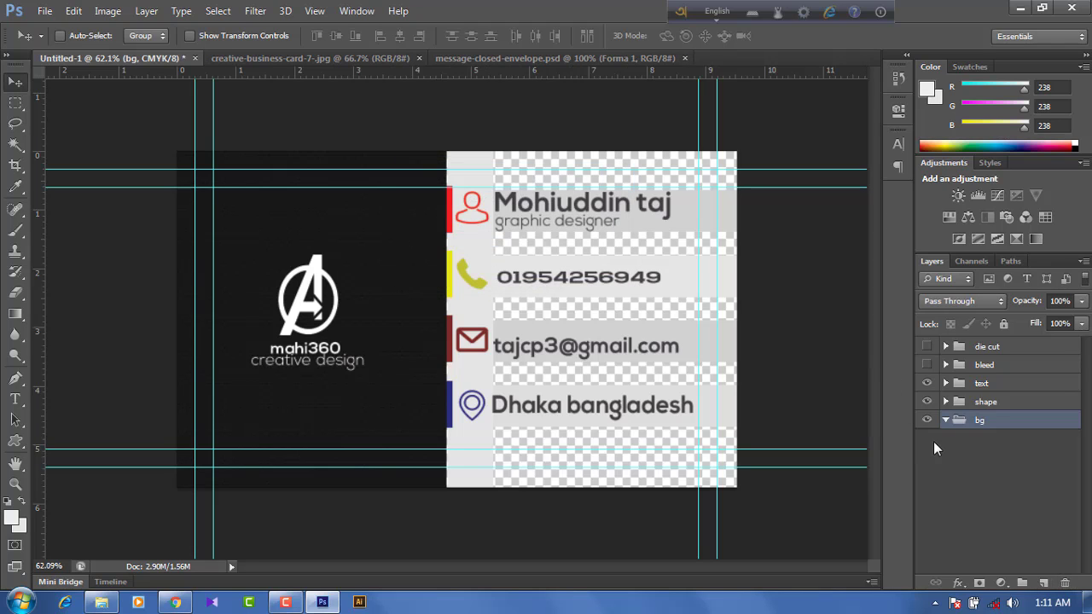
Draw a rectangle covering the whole card and fill it with white.
click(15, 444)
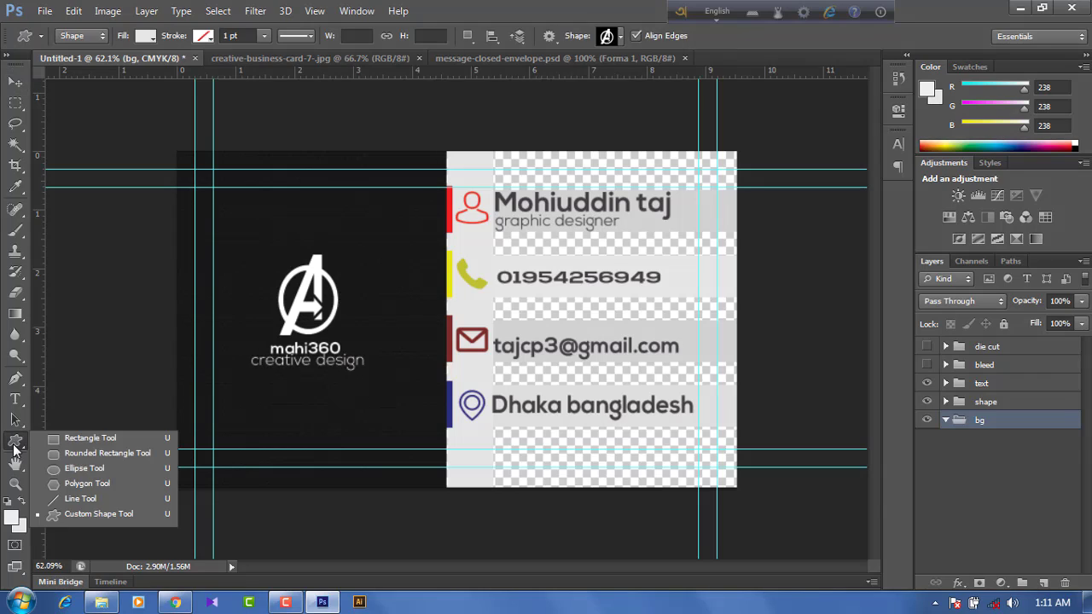
click(70, 440)
drag(170, 150, 739, 491)
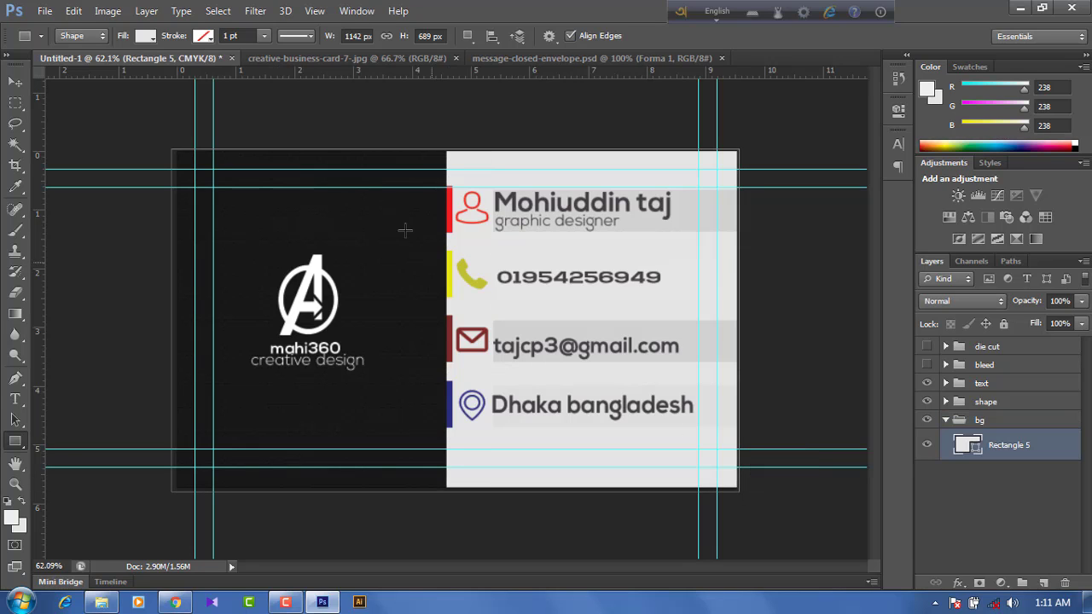
click(143, 36)
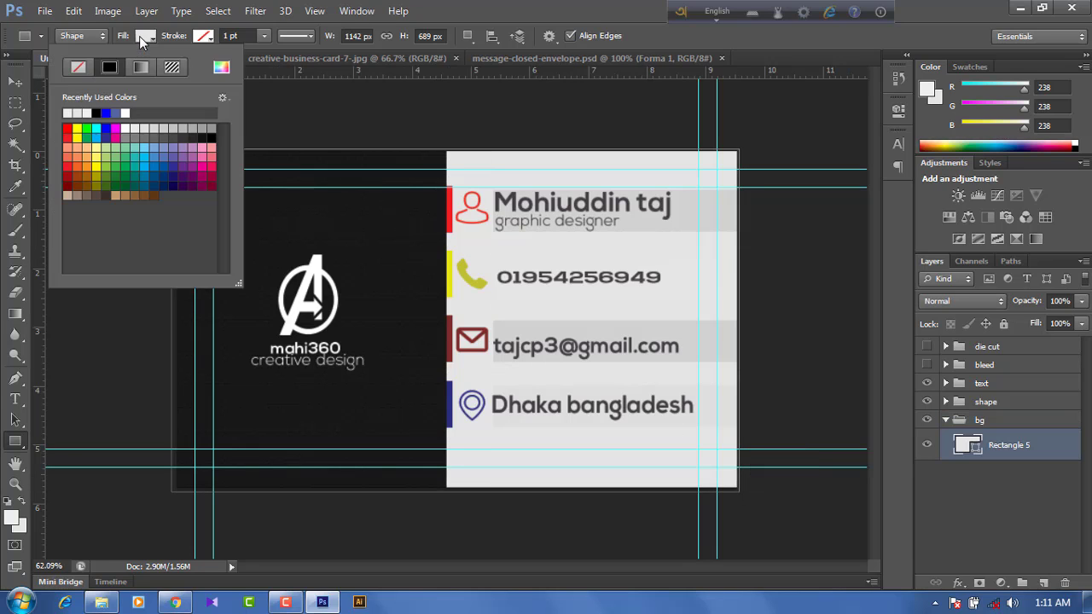
click(128, 113)
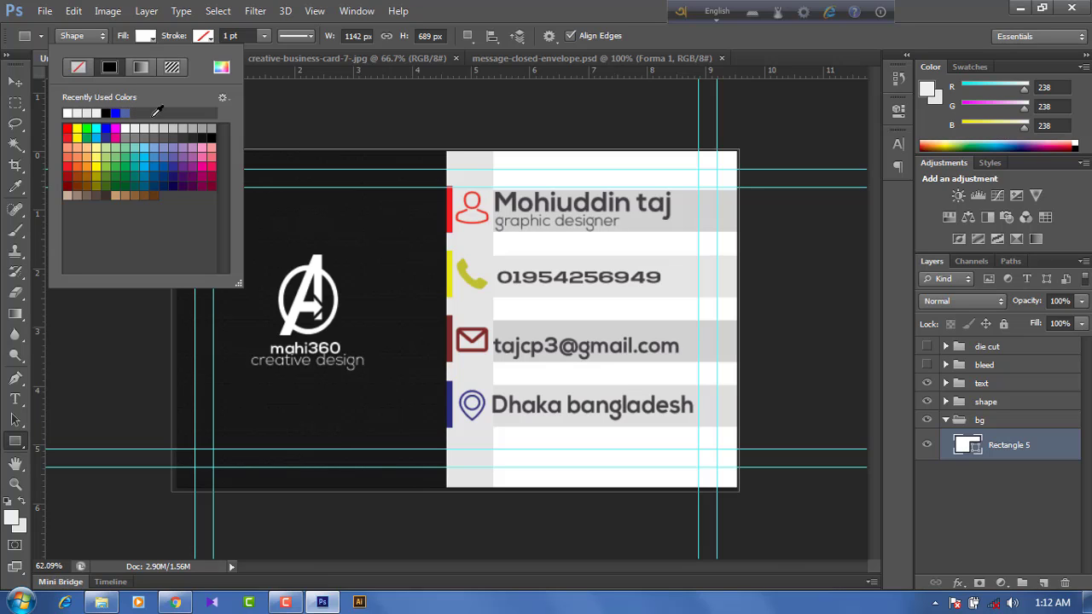
click(1020, 505)
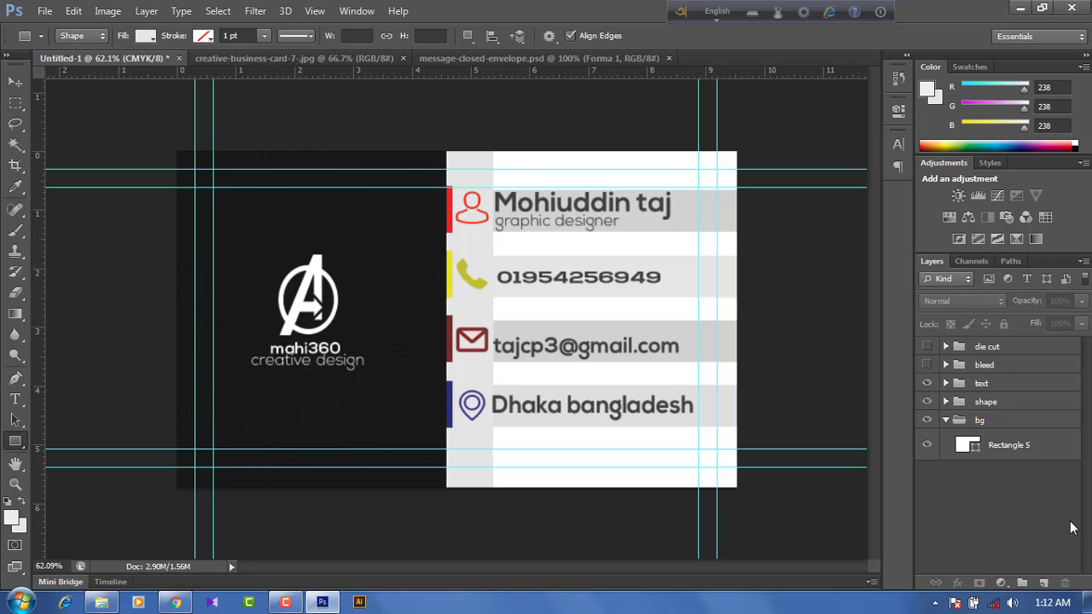
Group the bg, shape, text, bleed and die cut groups into a group named 'front'.
click(945, 421)
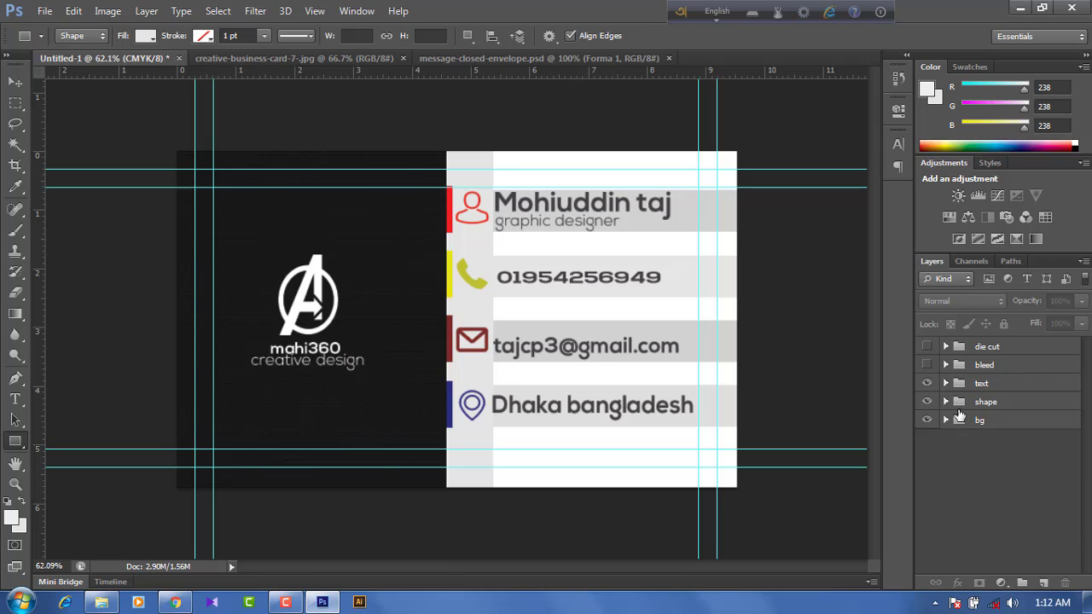
click(981, 422)
shift+click(985, 401)
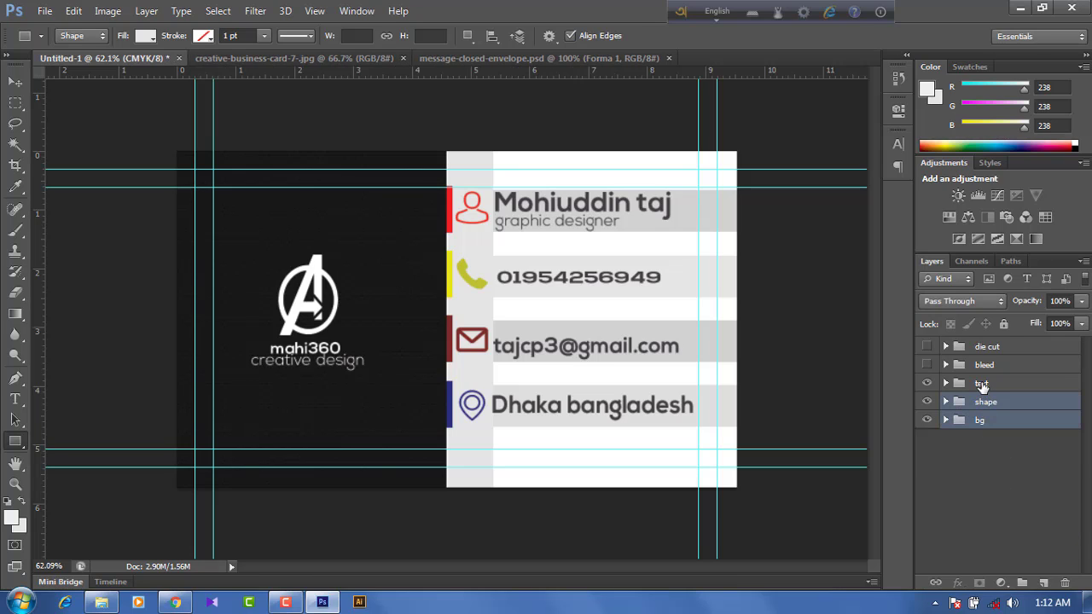
shift+click(987, 366)
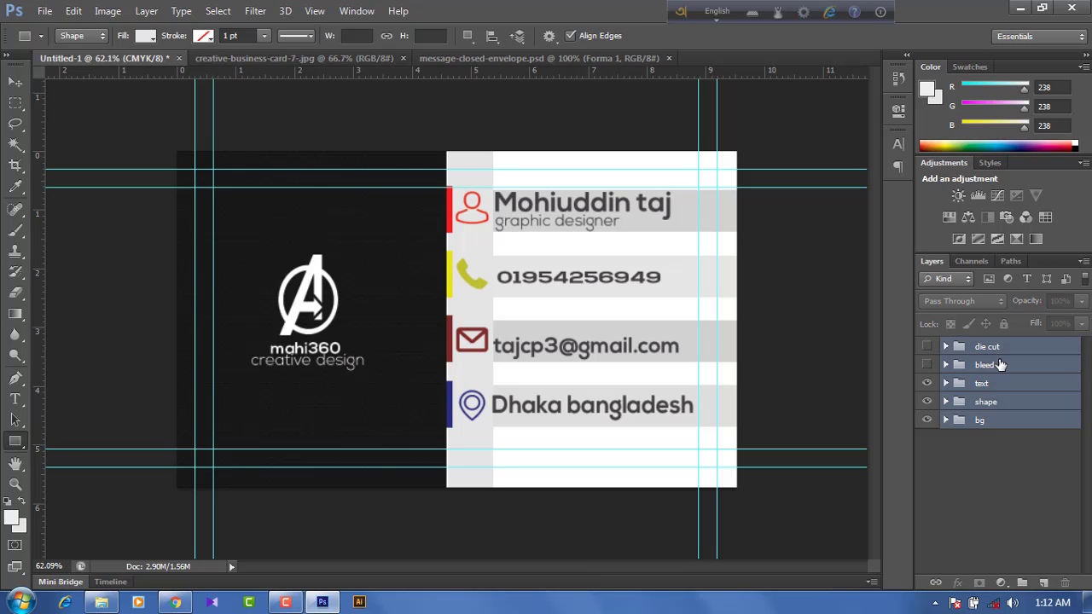
key(ctrl+g)
double_click(983, 346)
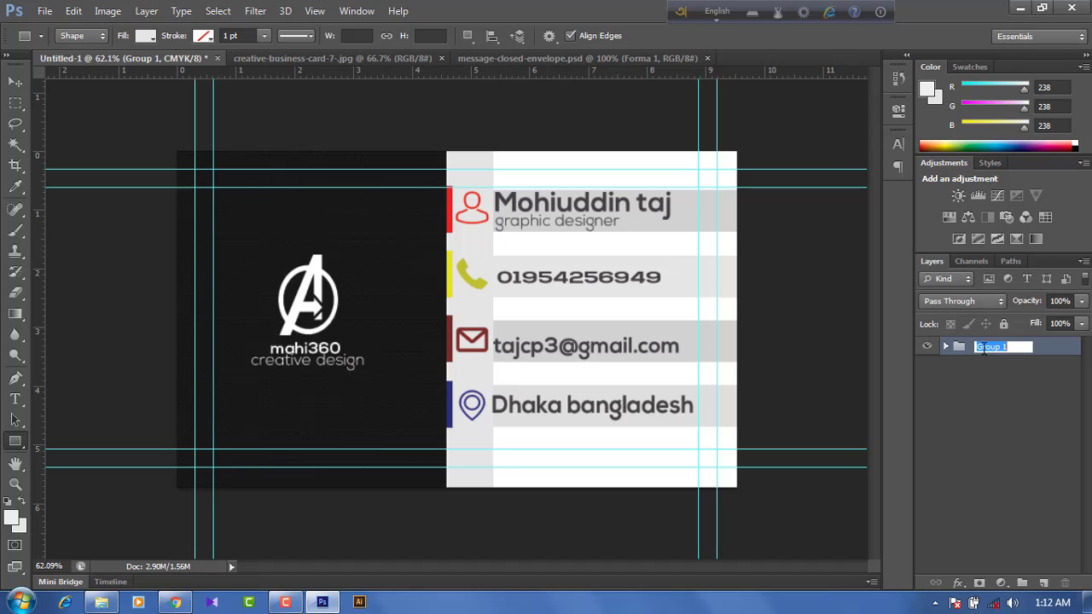
text(fron)
text(t)
key(Return)
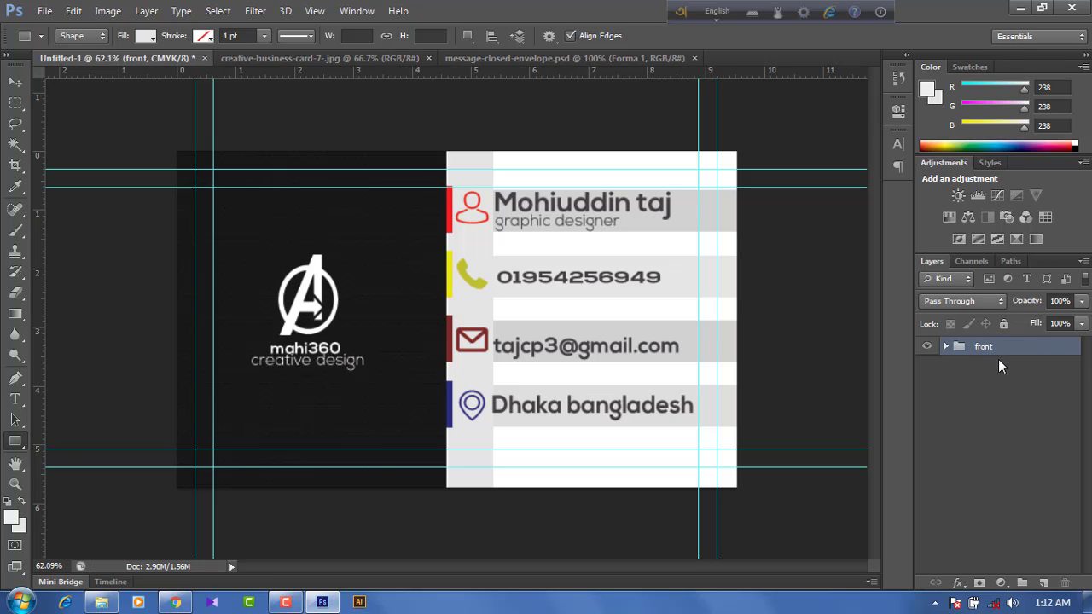
Duplicate die cut and bleed outside front and group the copies as 'back side'.
click(946, 346)
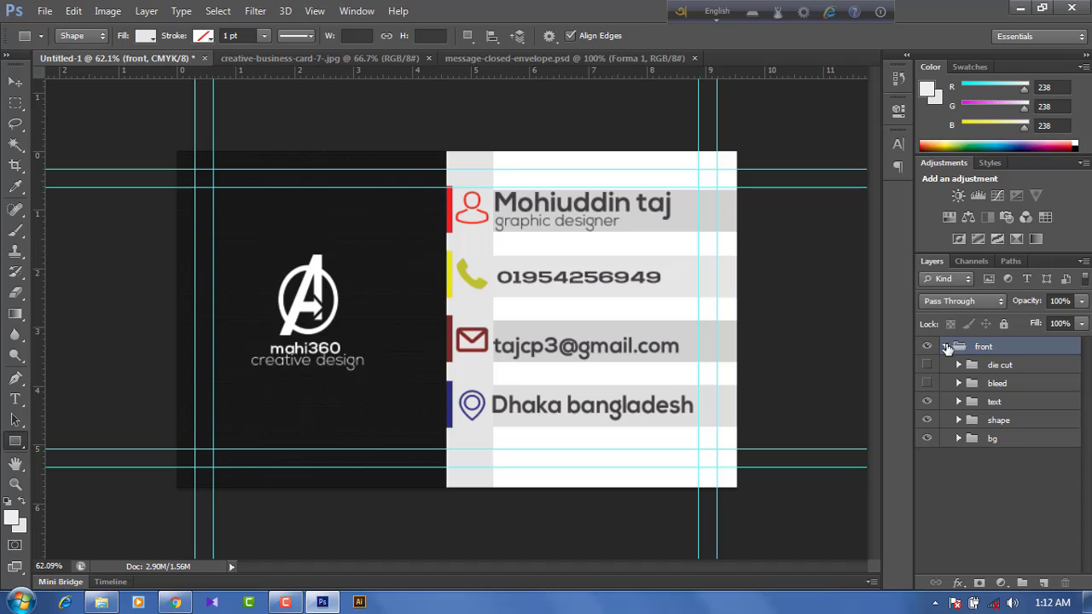
click(1003, 367)
shift+click(1003, 385)
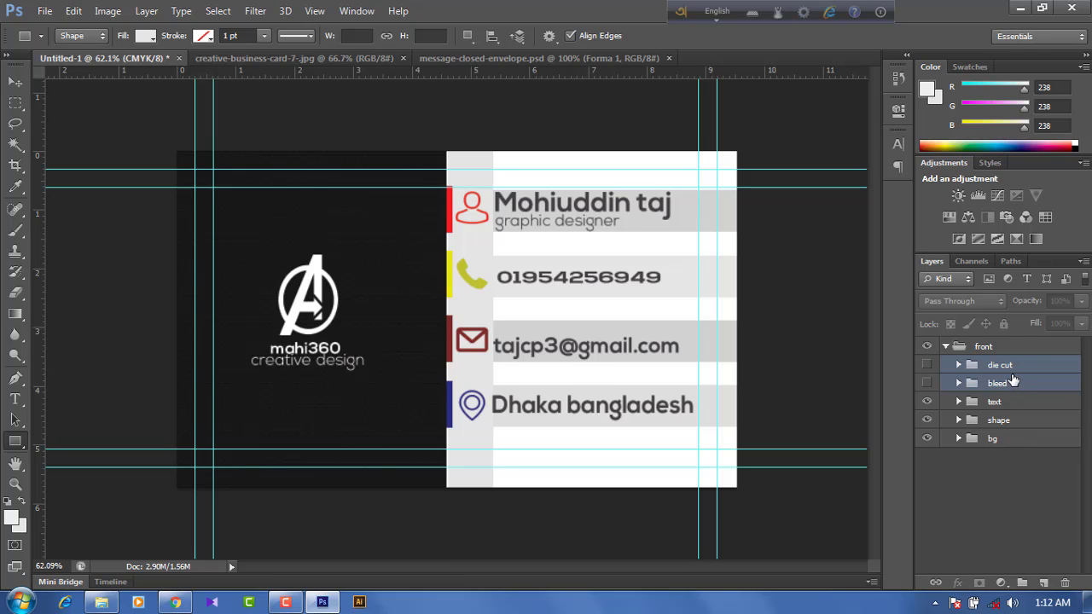
drag(1013, 382, 1006, 373)
alt+drag(1006, 373, 989, 452)
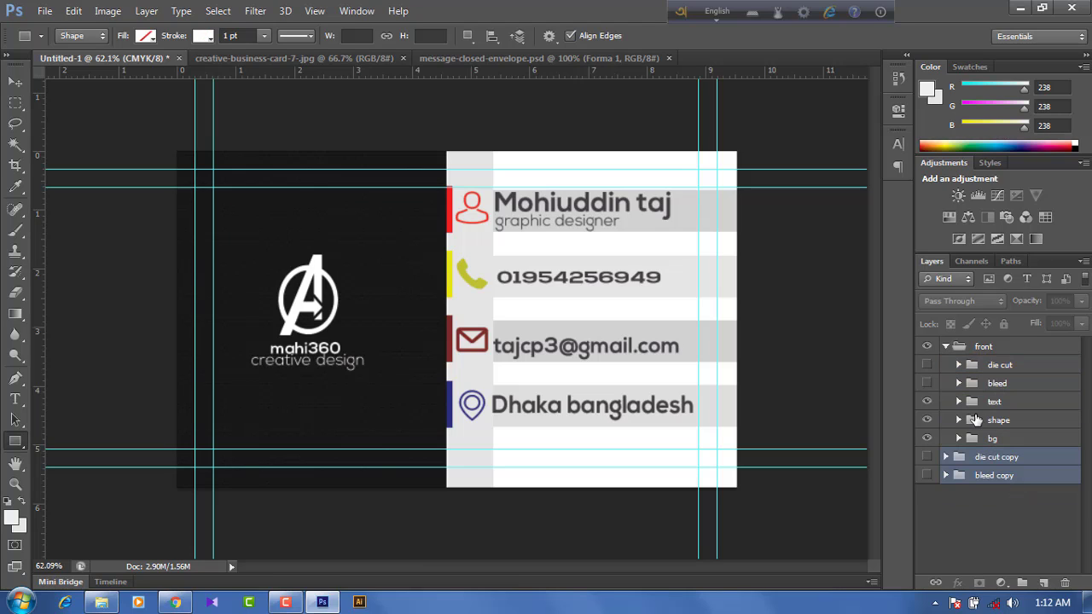
click(945, 346)
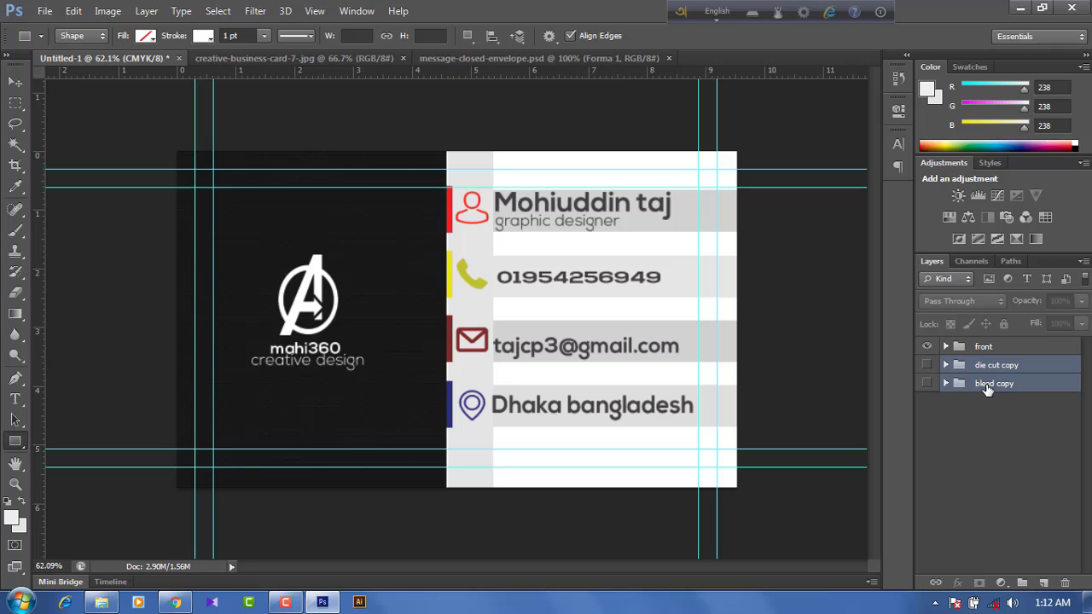
key(ctrl+g)
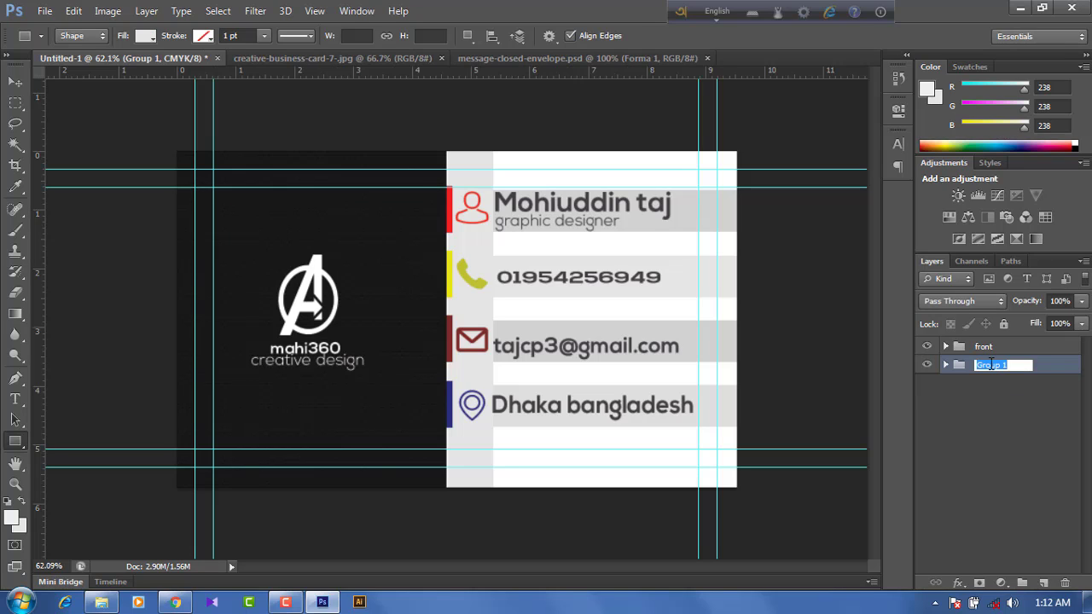
text(back side)
key(Return)
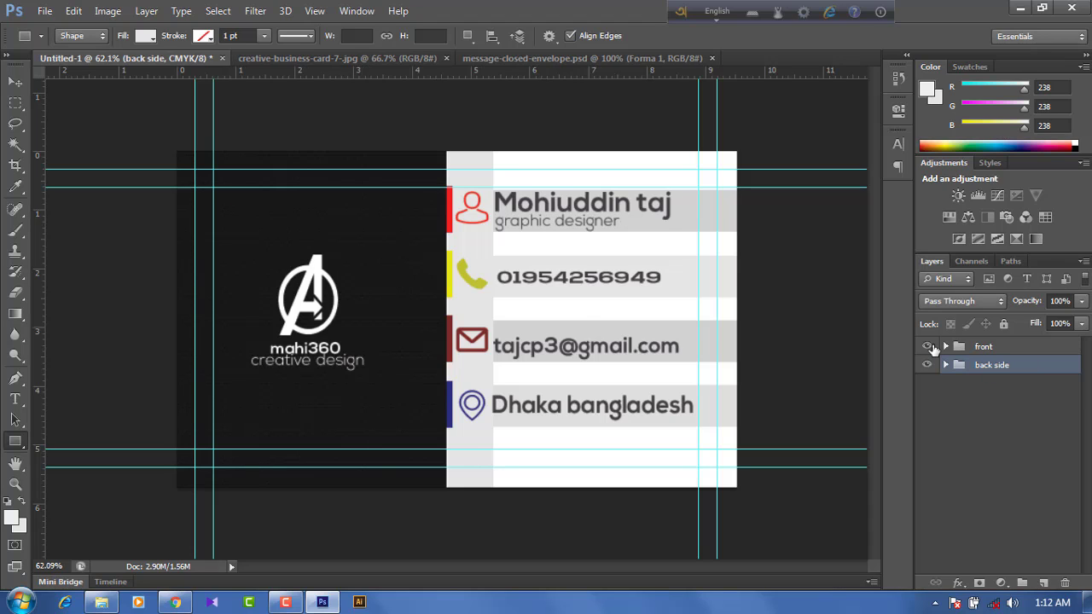
Copy the bg group from front into the back side group.
click(927, 347)
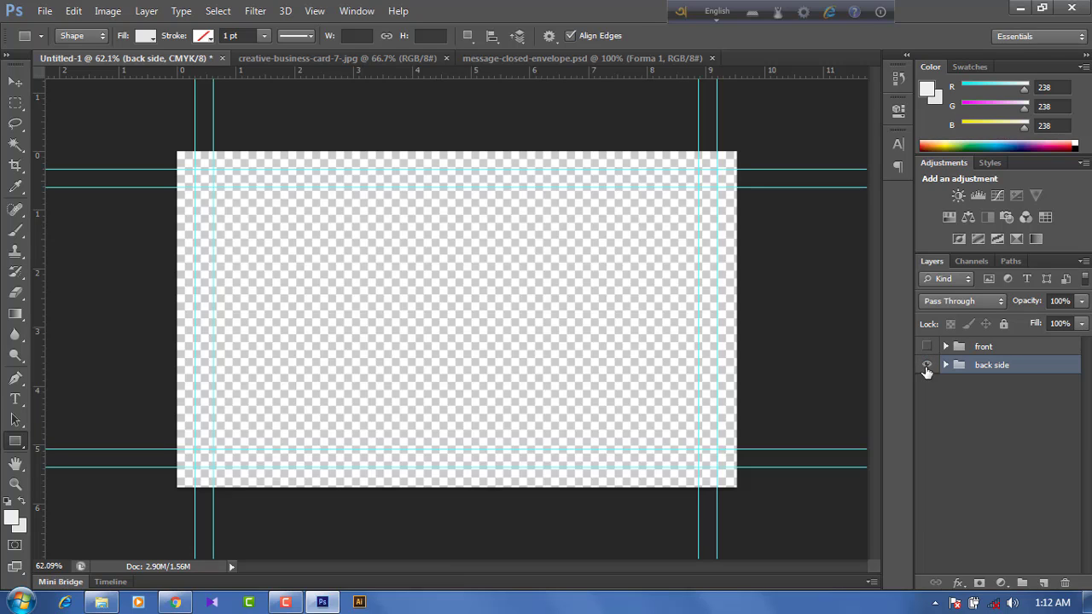
click(928, 347)
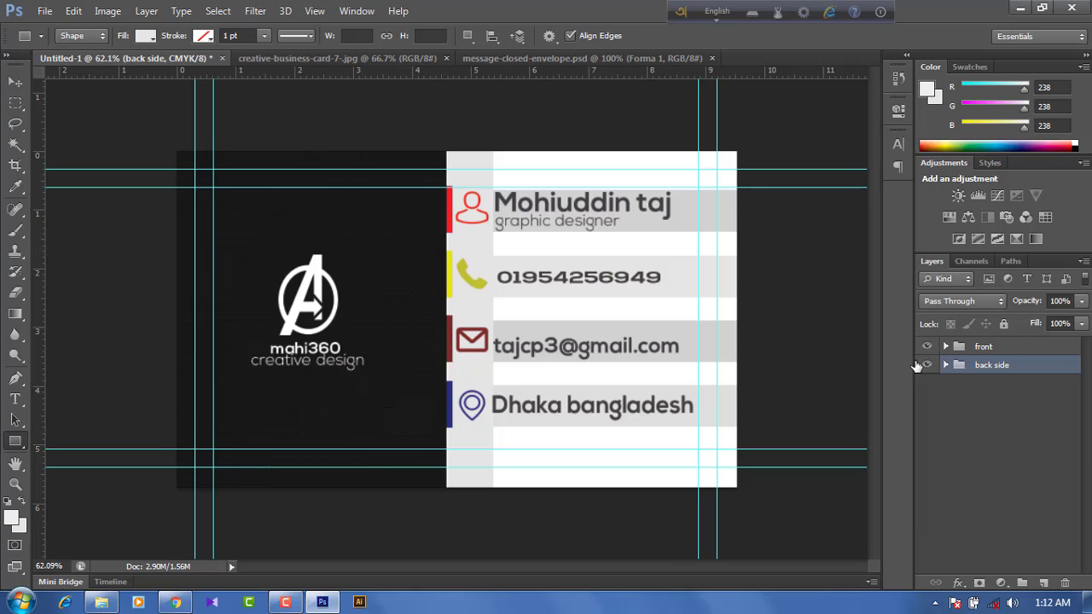
click(928, 365)
click(945, 346)
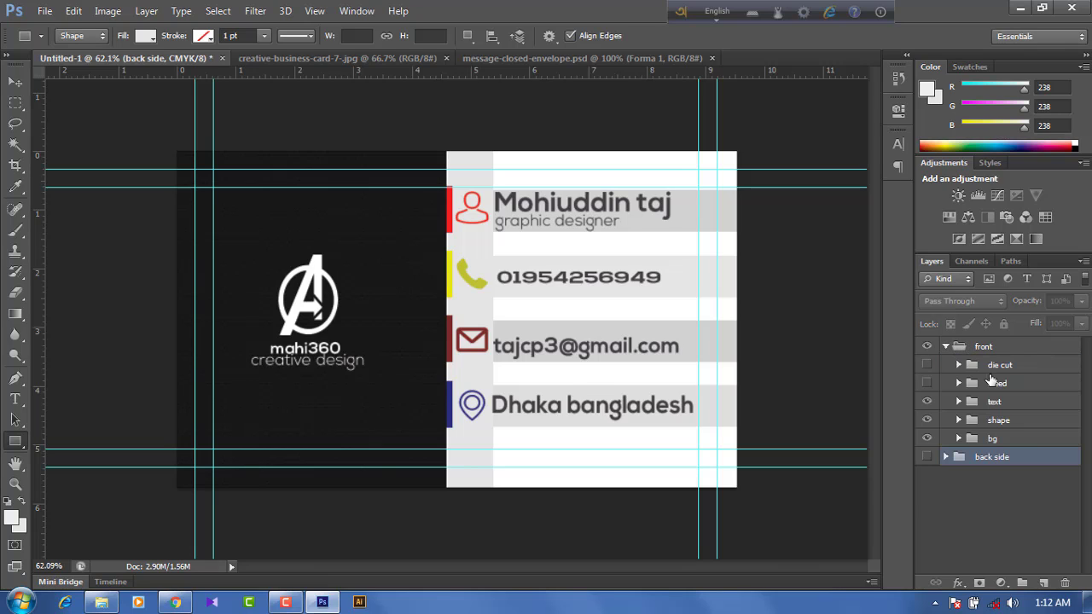
click(999, 440)
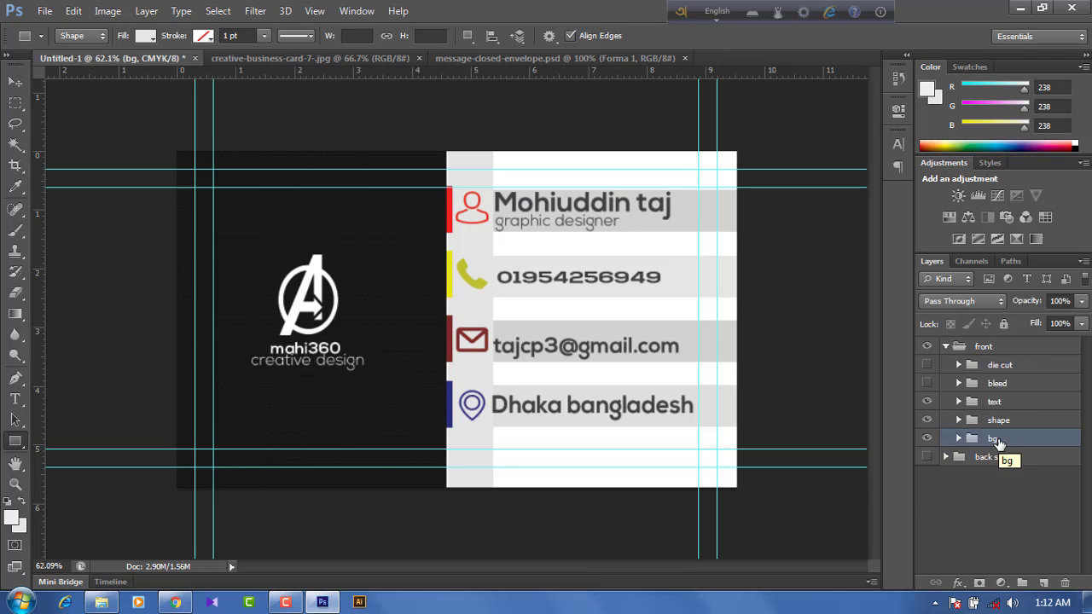
drag(999, 442, 1000, 459)
click(947, 348)
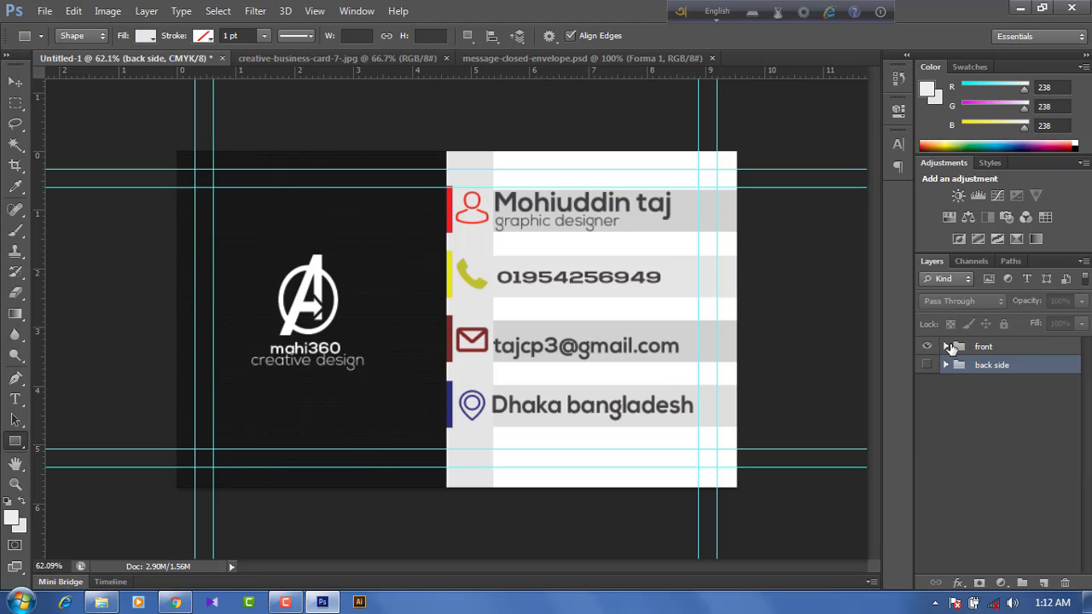
Hide front, show back side, and draw a rectangle over the whole blank card.
click(926, 346)
click(928, 365)
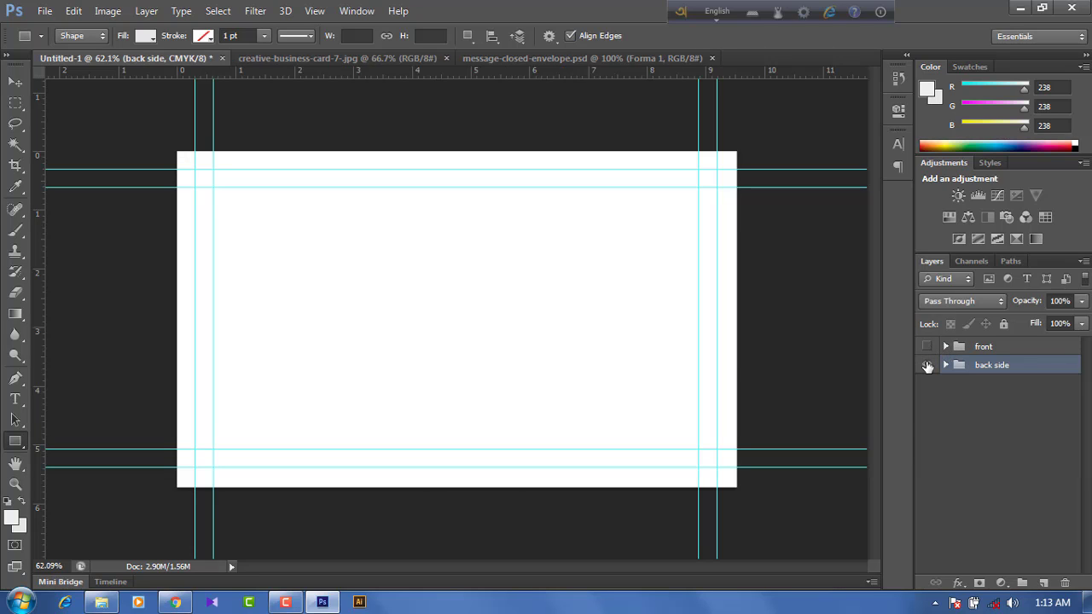
click(928, 347)
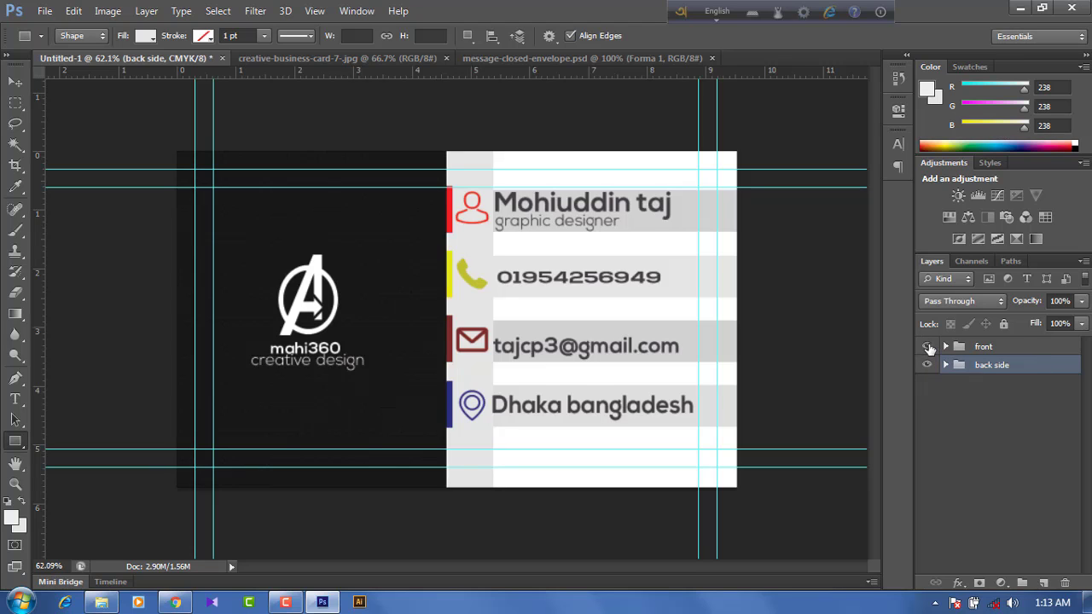
click(927, 365)
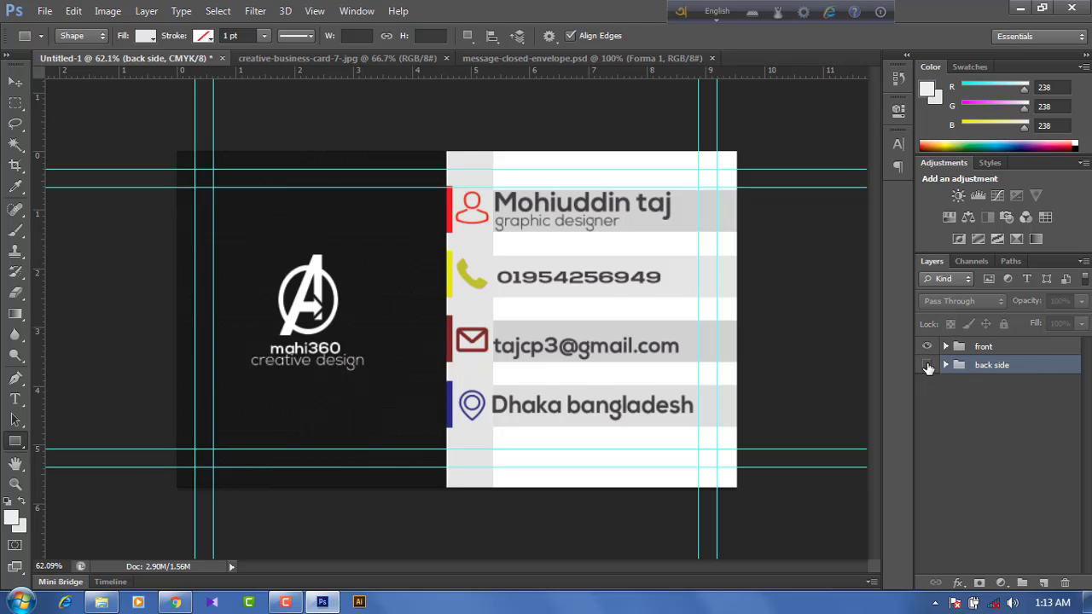
click(927, 346)
click(928, 346)
click(927, 365)
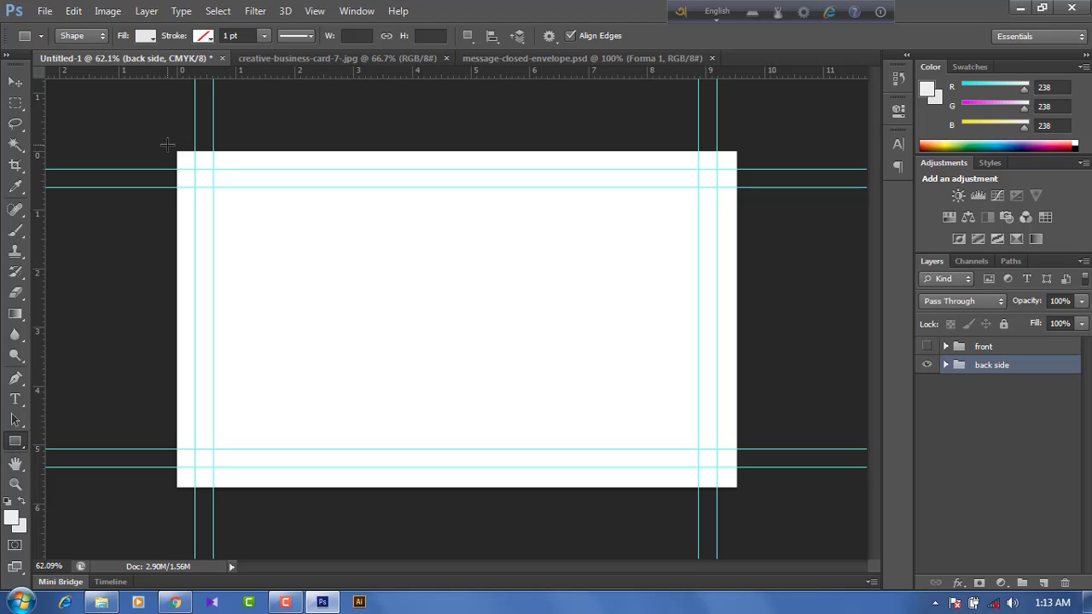
drag(169, 146, 755, 512)
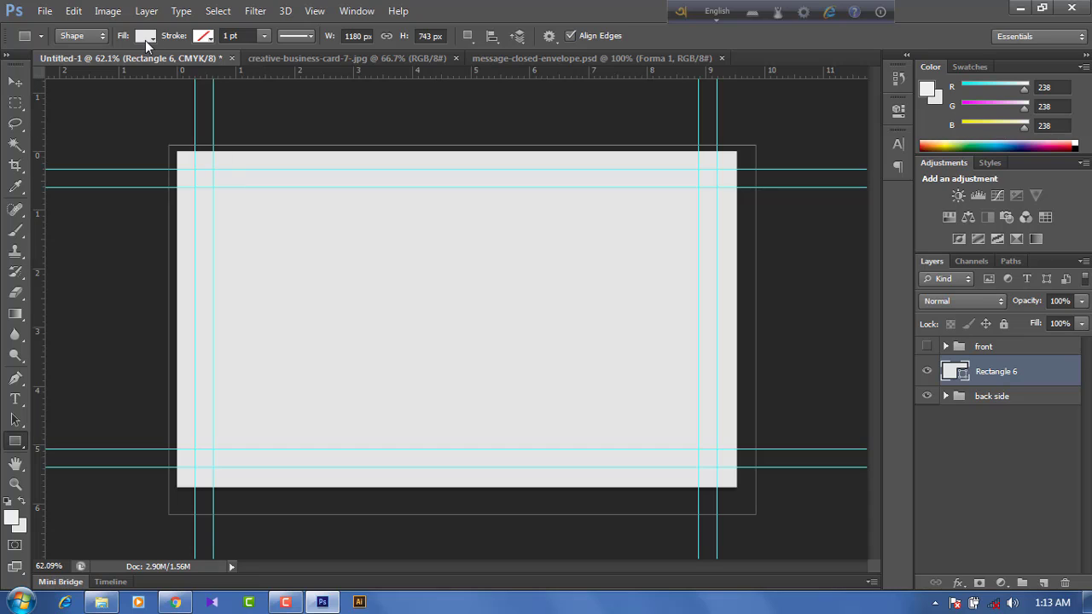
Set the new rectangle's fill to black.
click(145, 40)
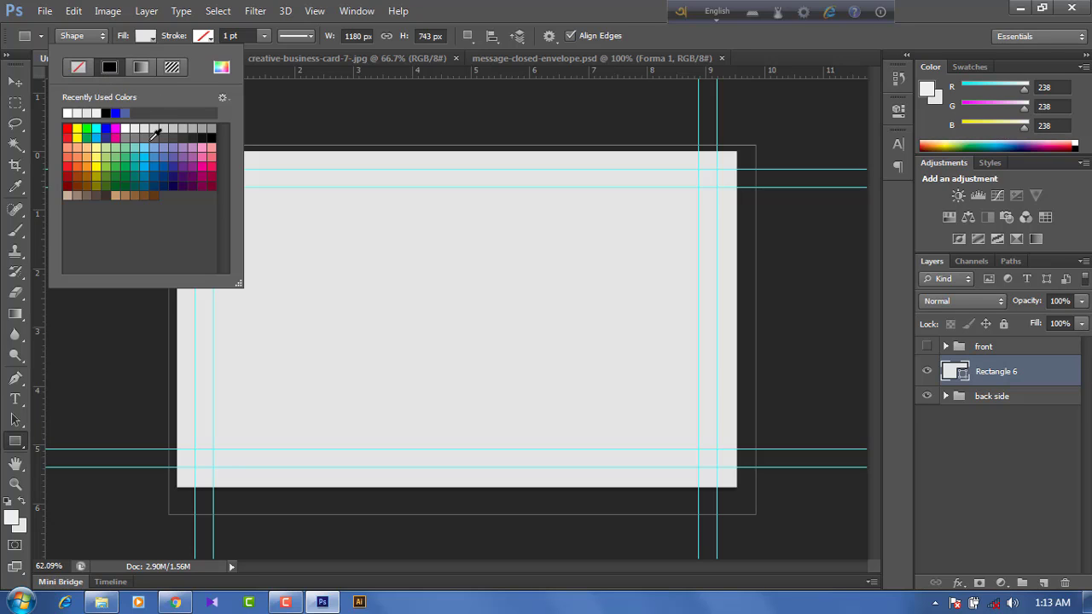
click(115, 112)
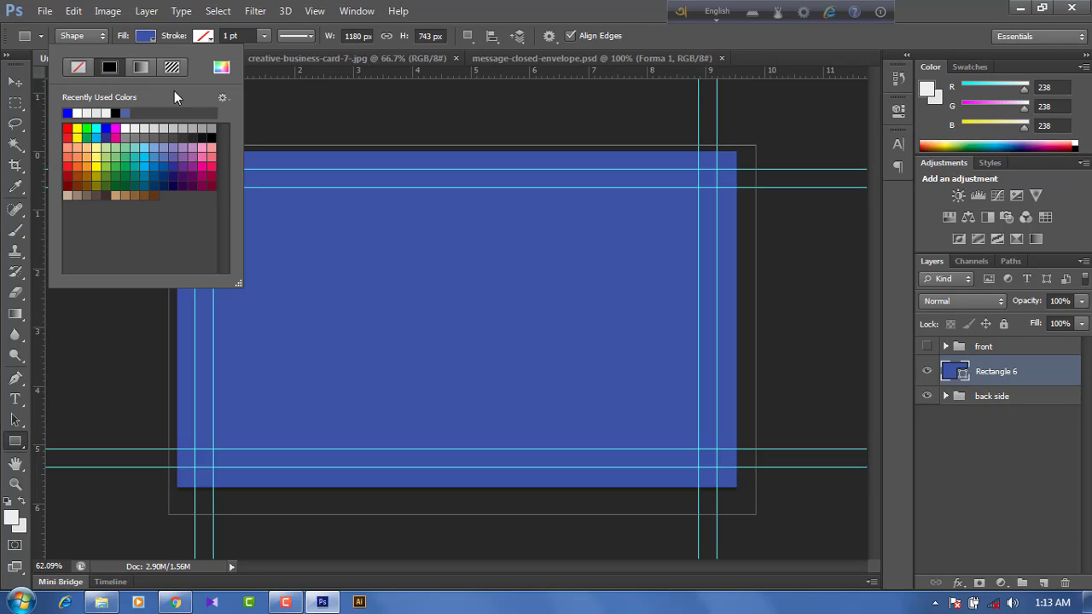
click(117, 112)
key(Return)
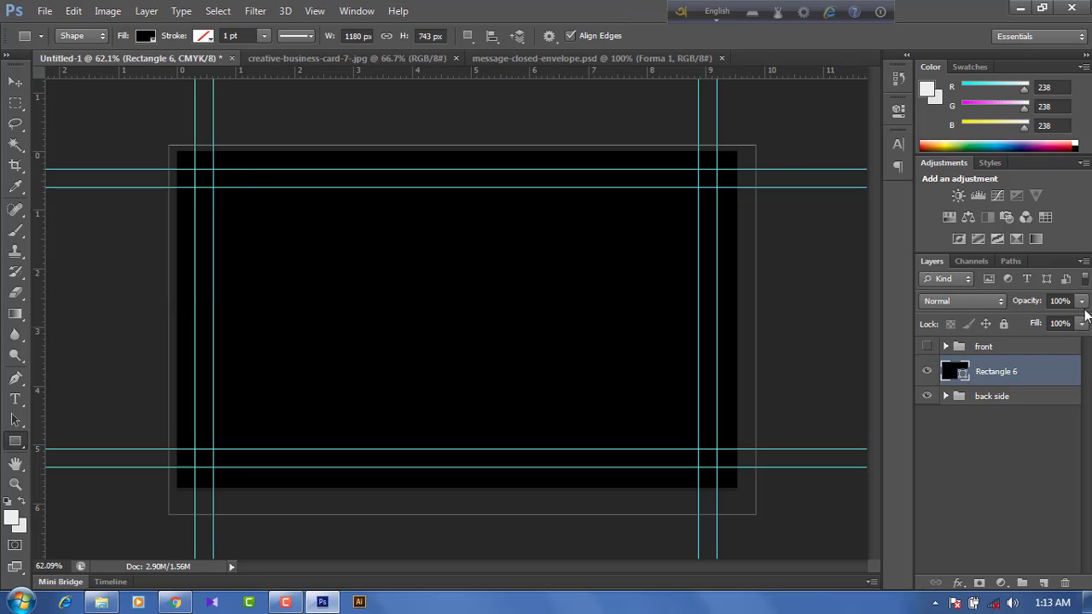
Move Rectangle 6 into back side above bg copy and group it as 'shape'.
drag(1015, 367, 1000, 411)
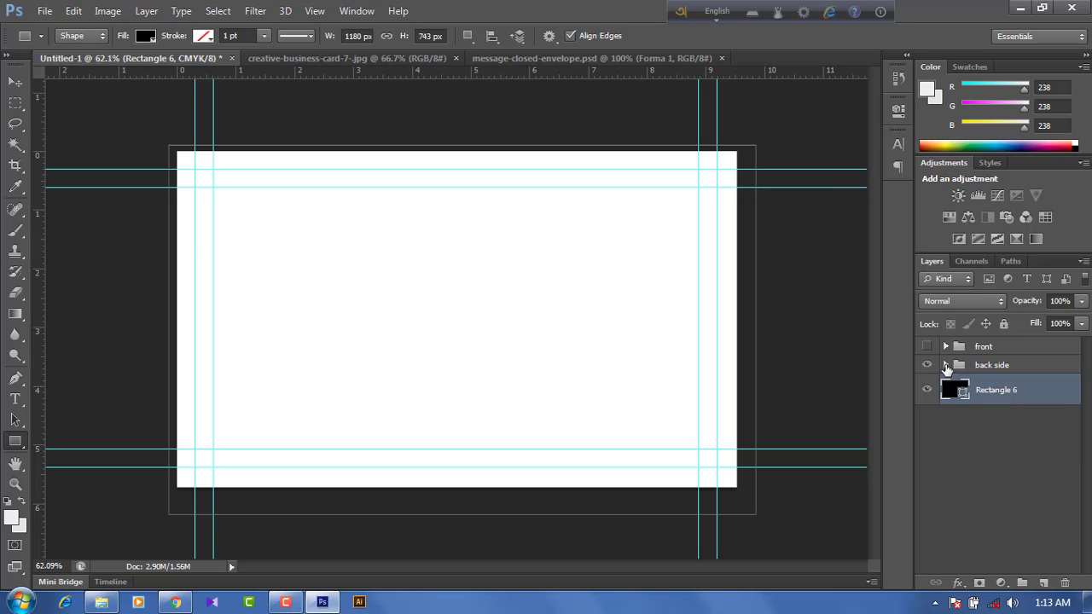
click(945, 365)
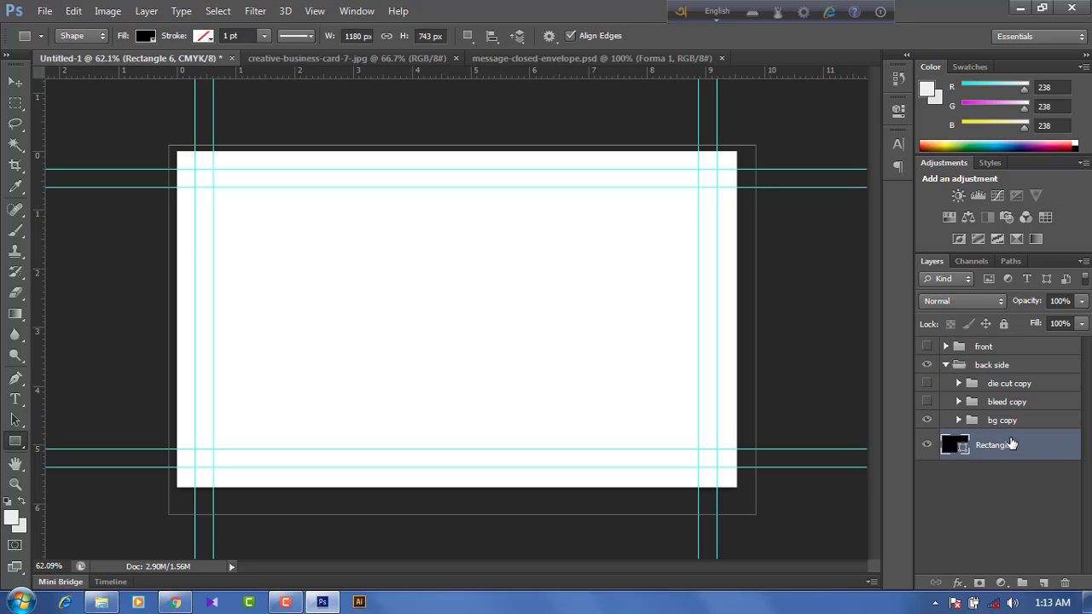
drag(1011, 443, 1011, 411)
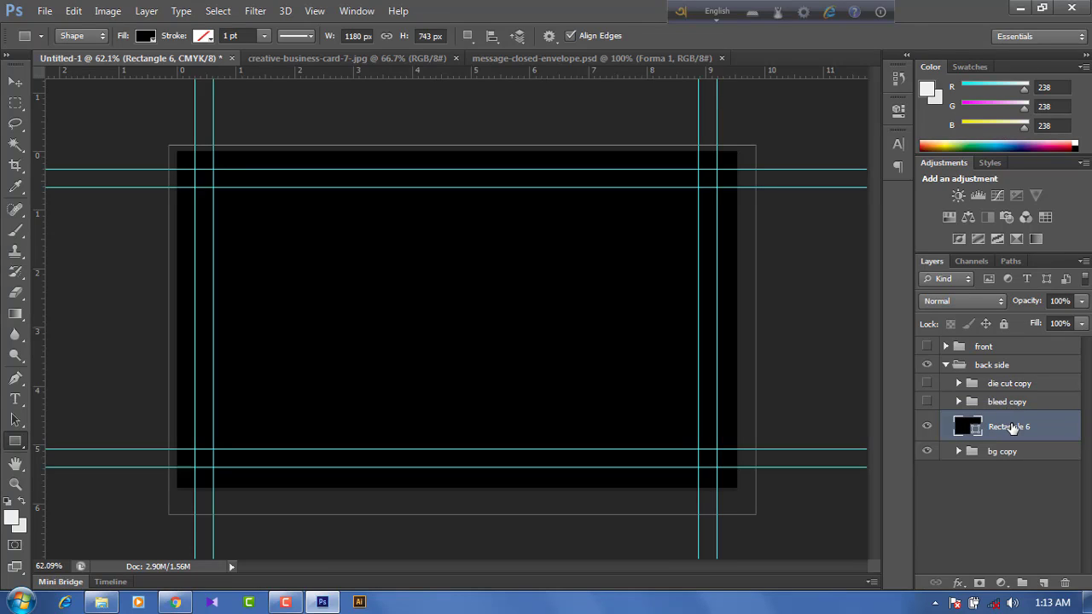
key(ctrl+g)
double_click(1005, 421)
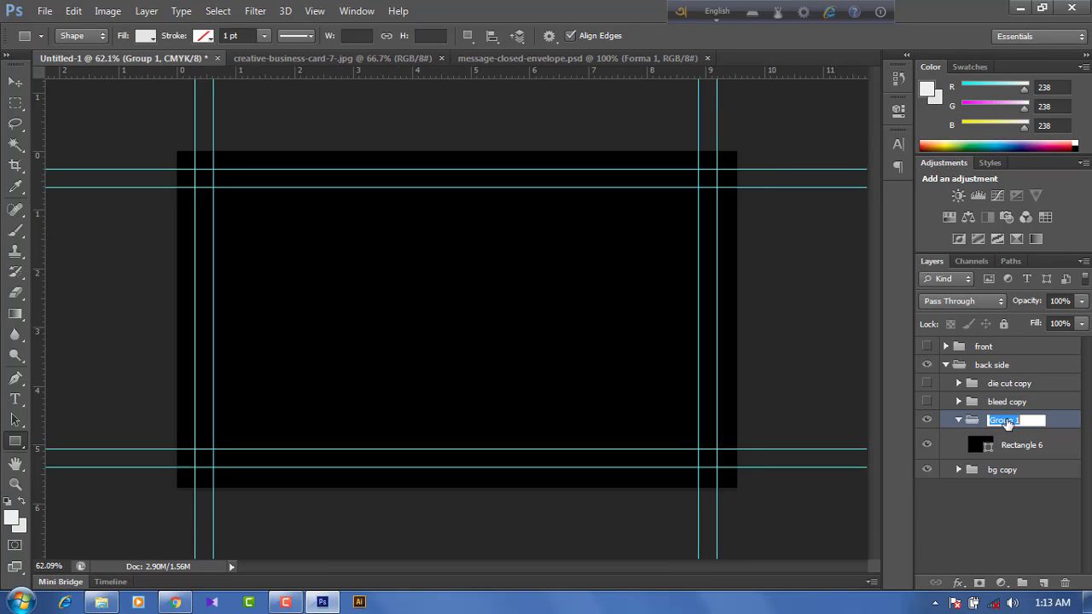
text(shape)
key(Return)
click(1020, 440)
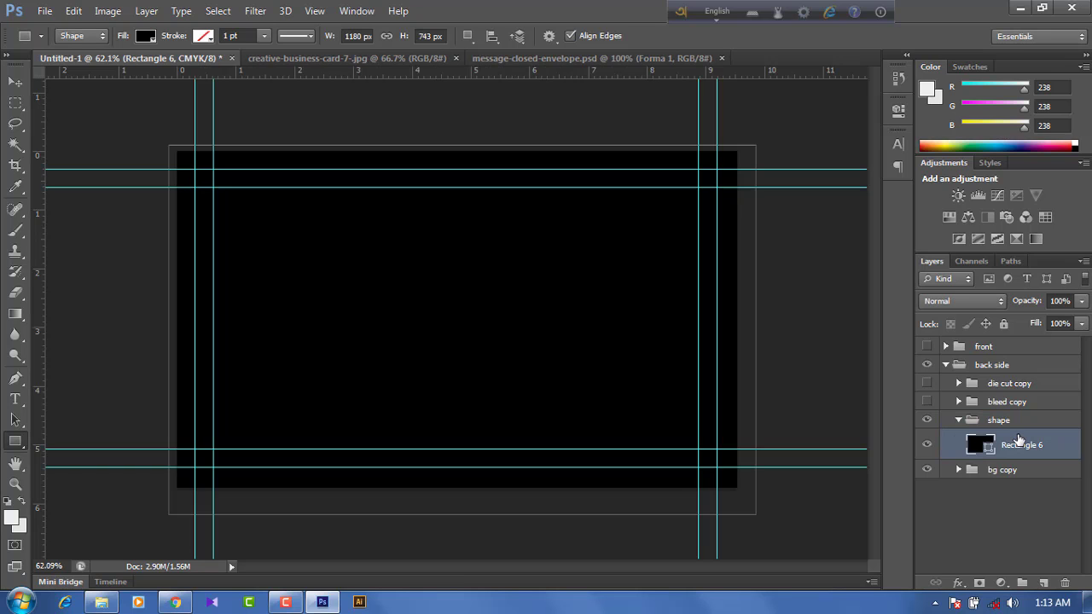
Apply a dark dotted Pattern Overlay to Rectangle 6 at 73% scale.
double_click(1020, 441)
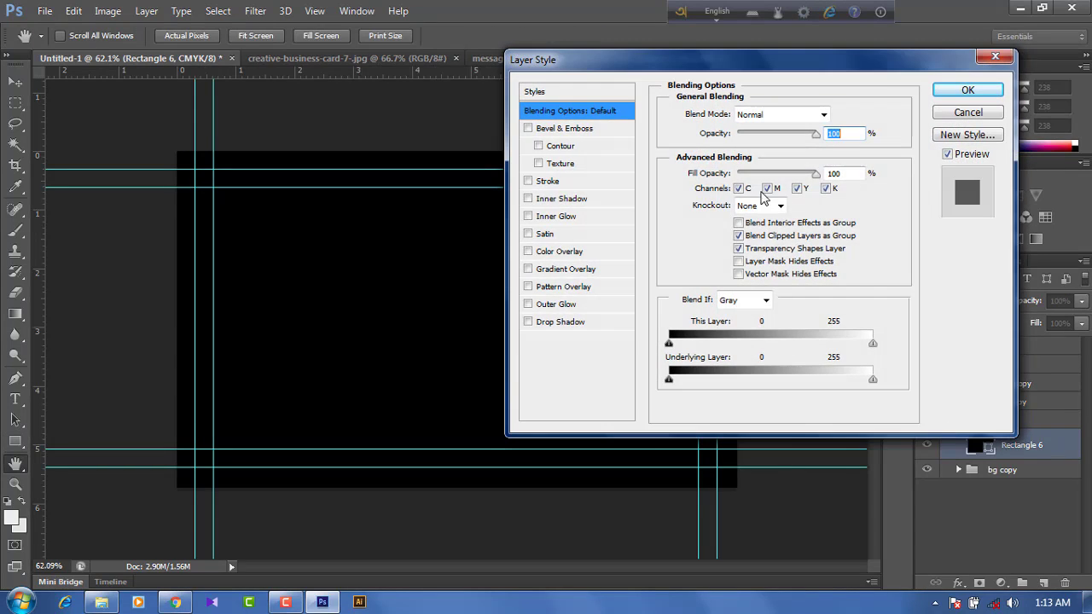
click(563, 287)
click(777, 168)
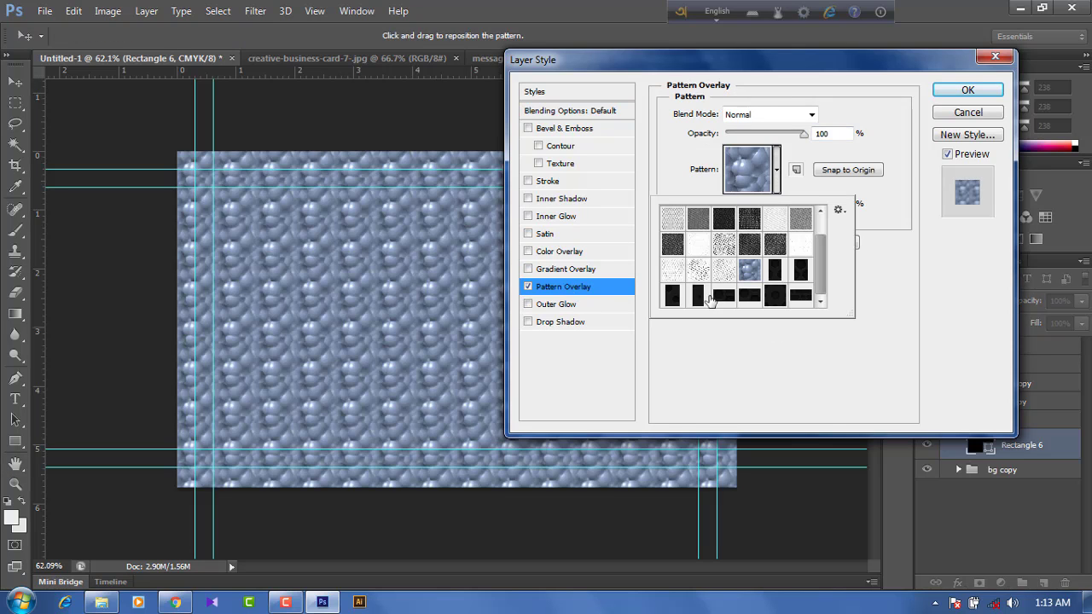
click(698, 295)
click(673, 301)
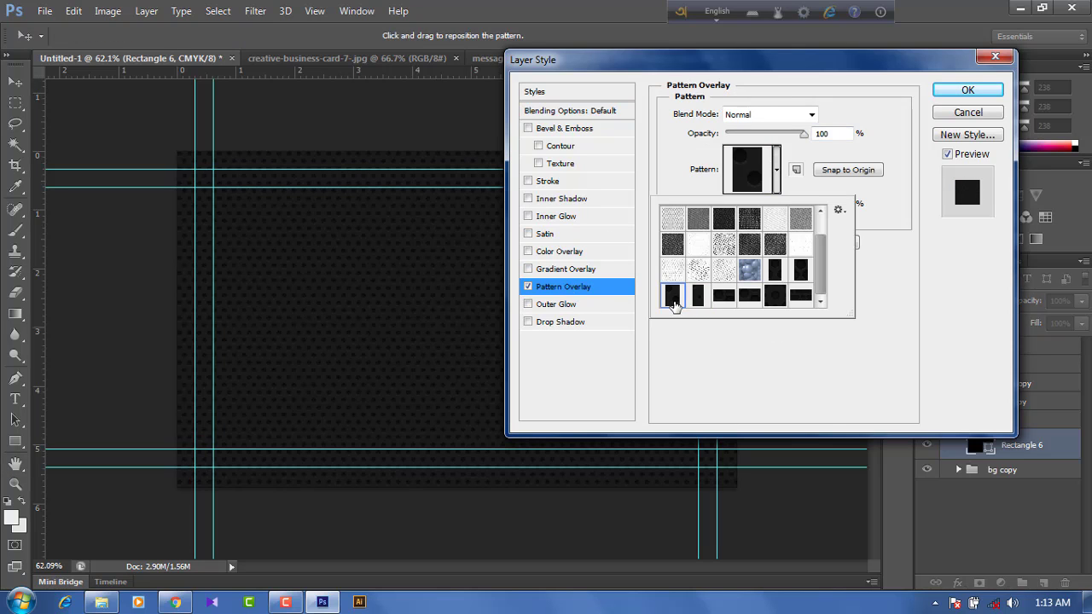
click(853, 271)
drag(758, 208, 748, 208)
click(969, 90)
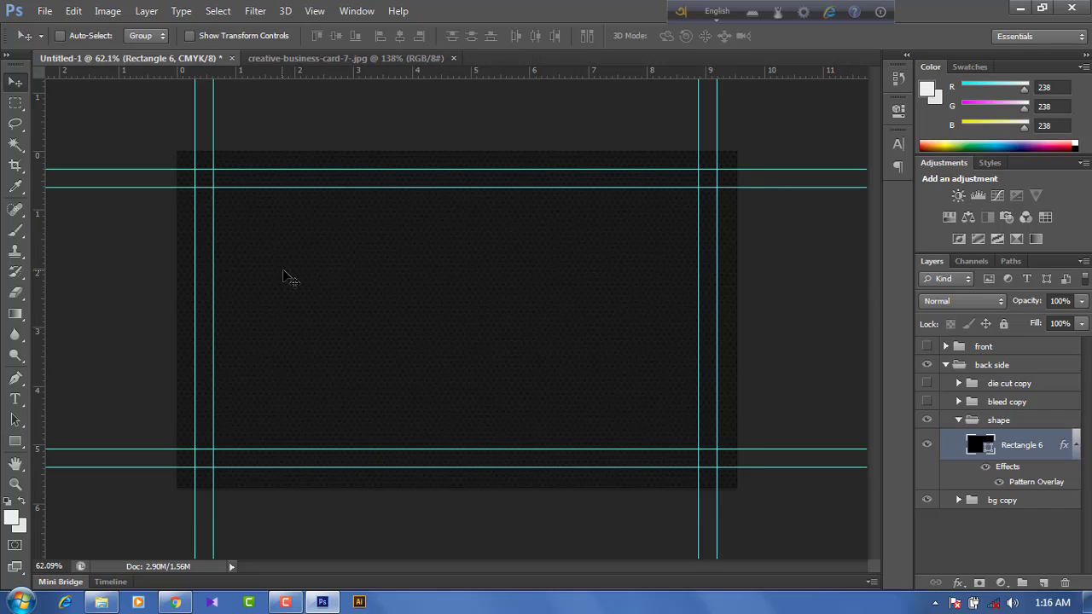
Draw the Avengers custom shape near the card's centre and fill it white.
click(17, 443)
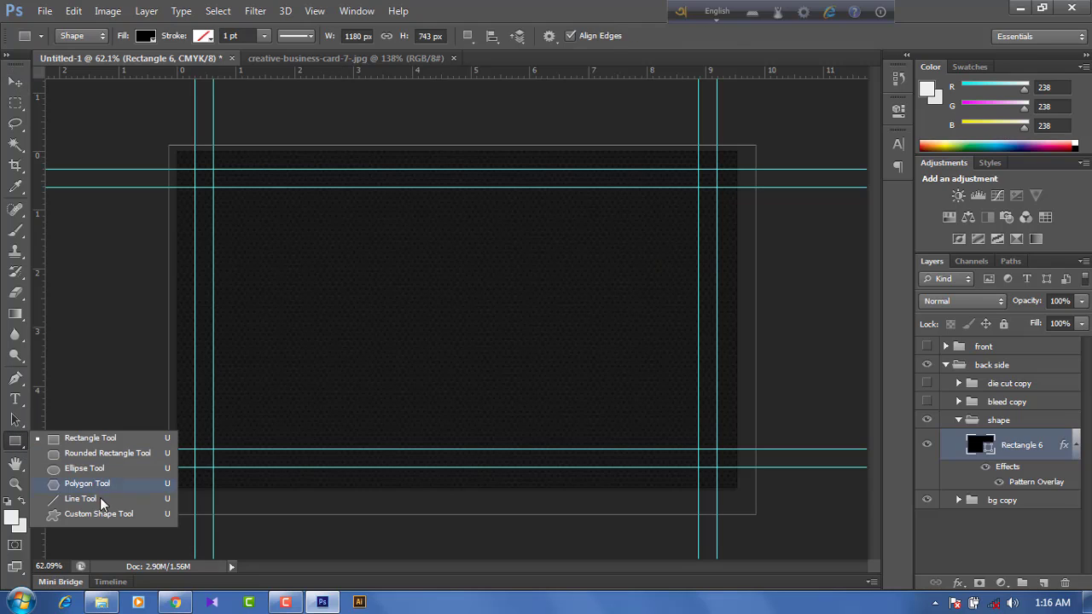
click(98, 513)
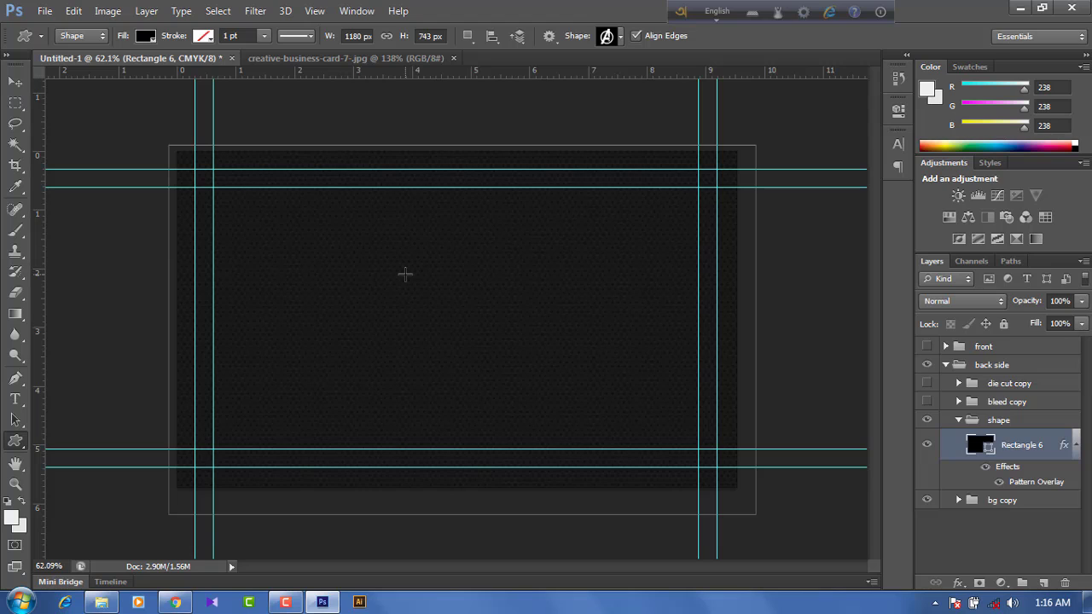
drag(405, 273, 491, 386)
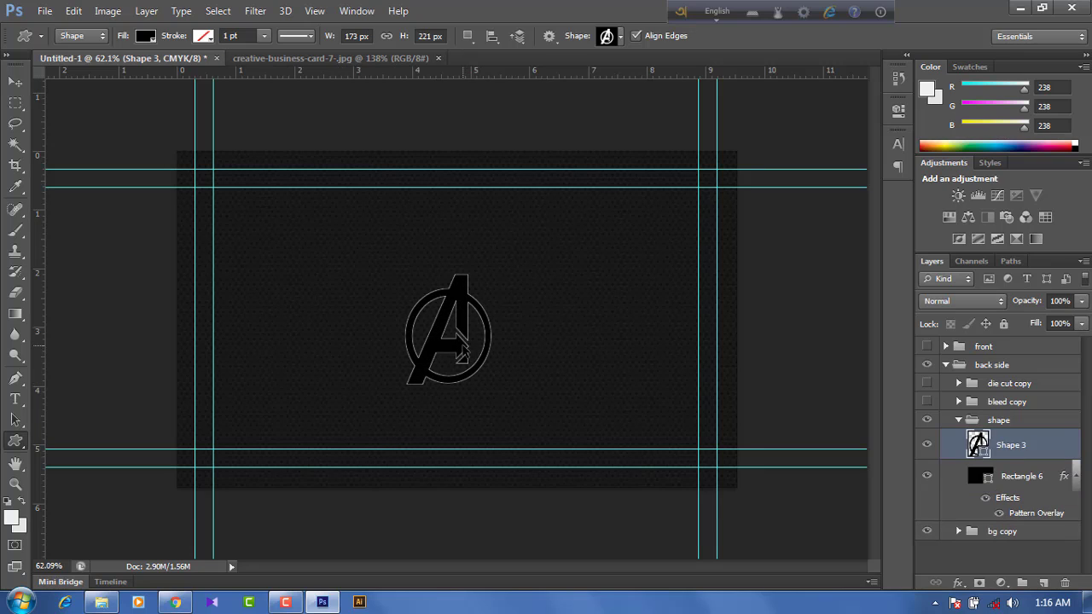
drag(462, 351, 465, 331)
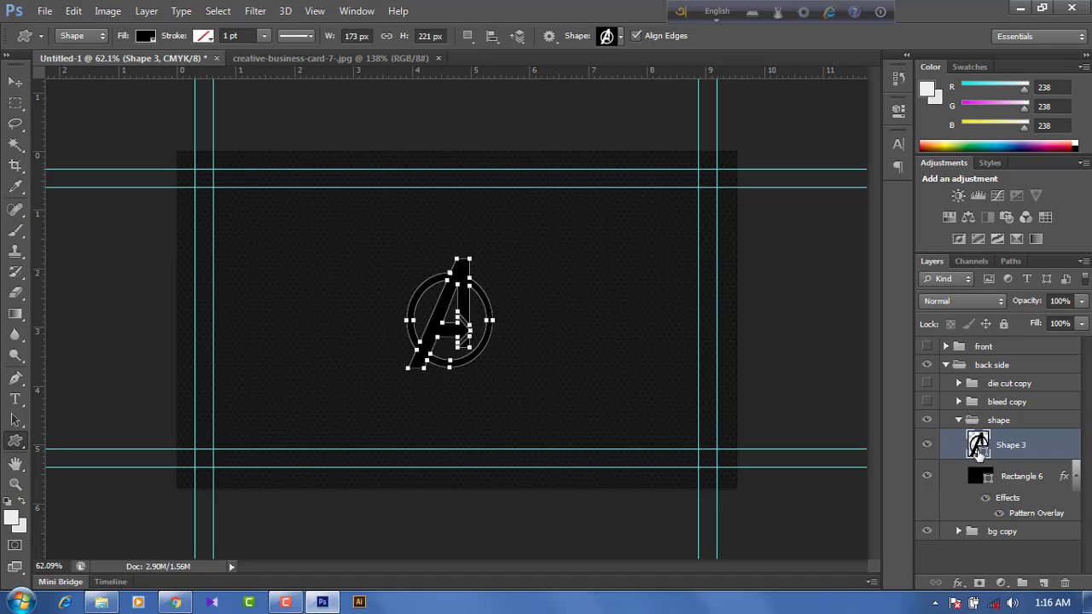
double_click(978, 444)
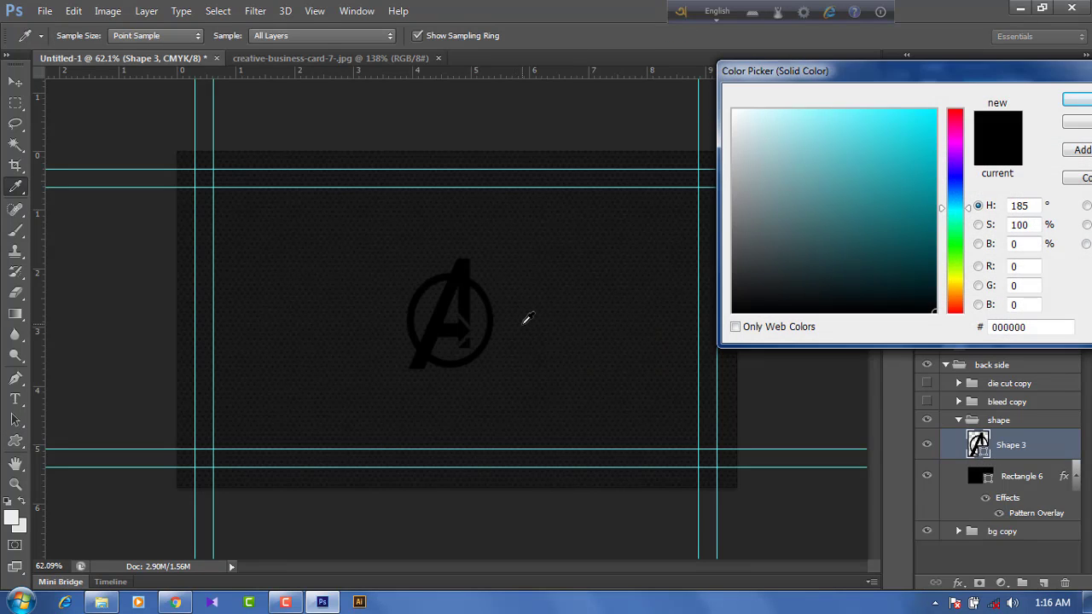
click(731, 111)
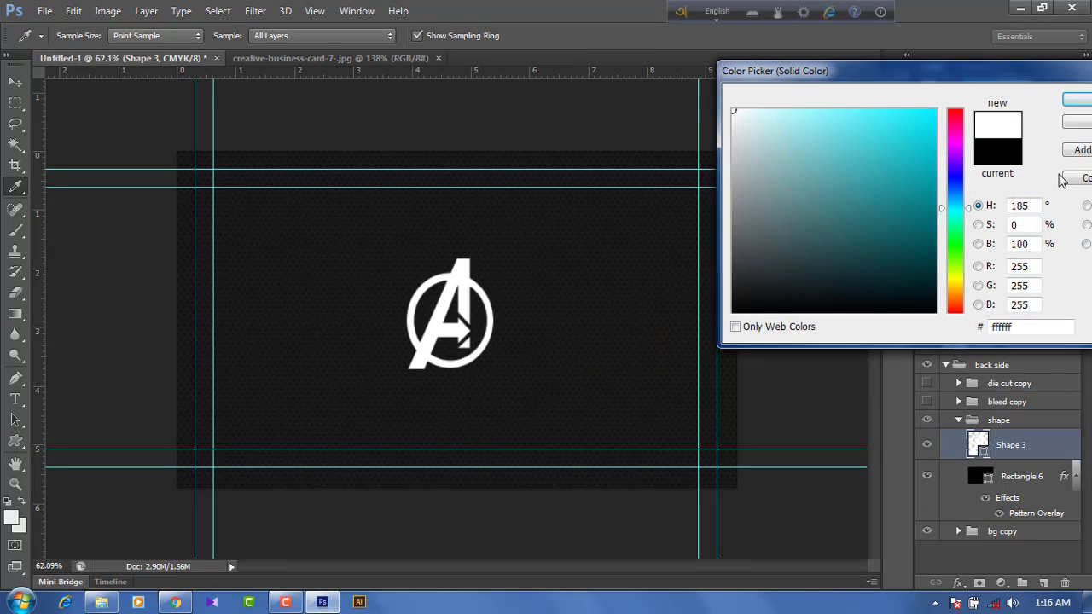
click(1076, 100)
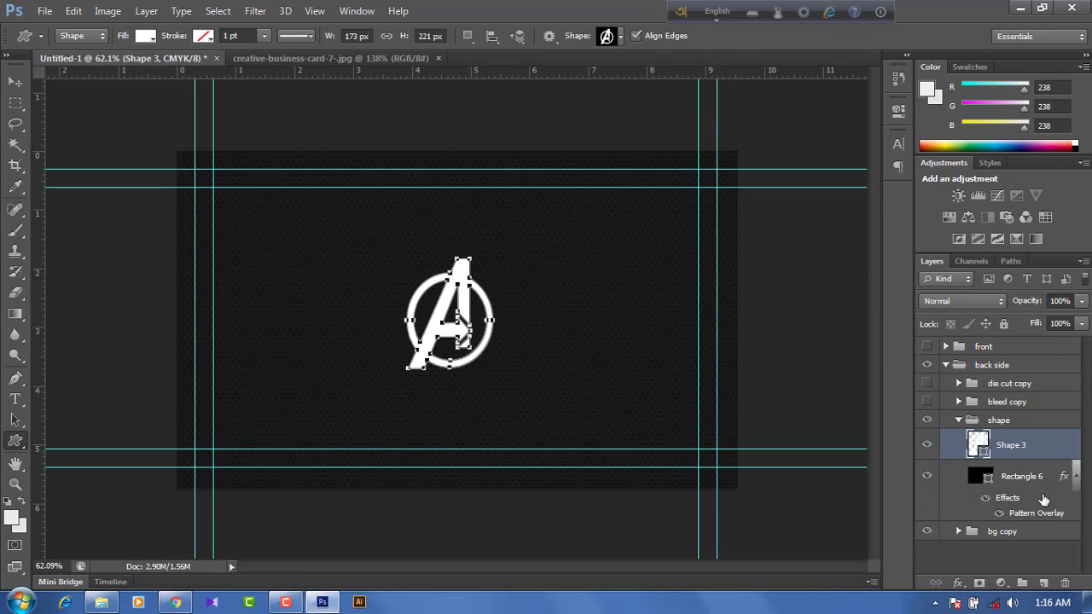
Centre the logo horizontally with the background, then nudge it slightly upward.
shift+click(1011, 478)
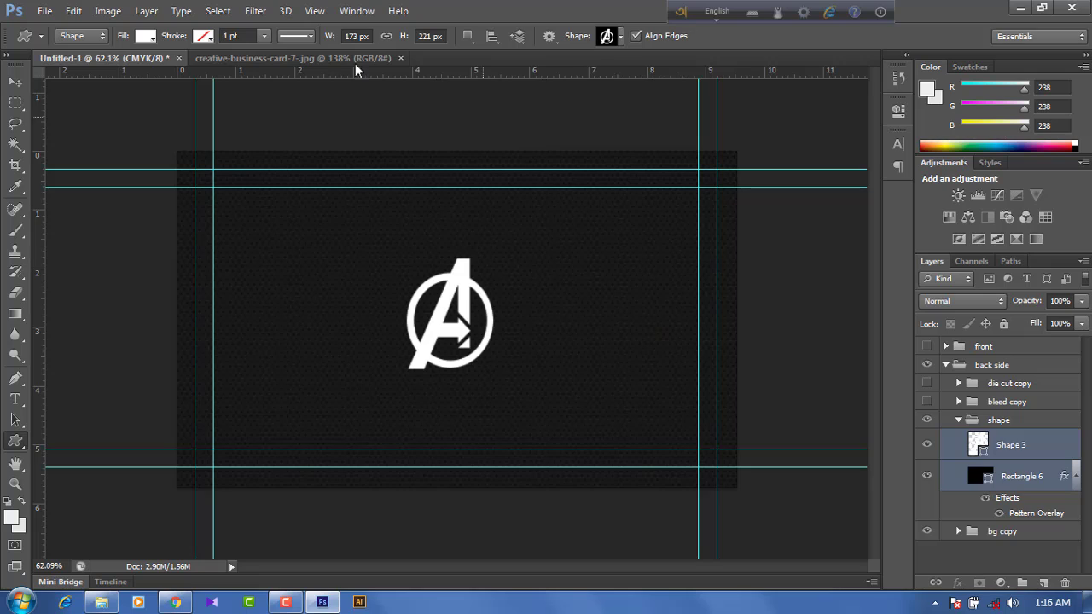
click(14, 83)
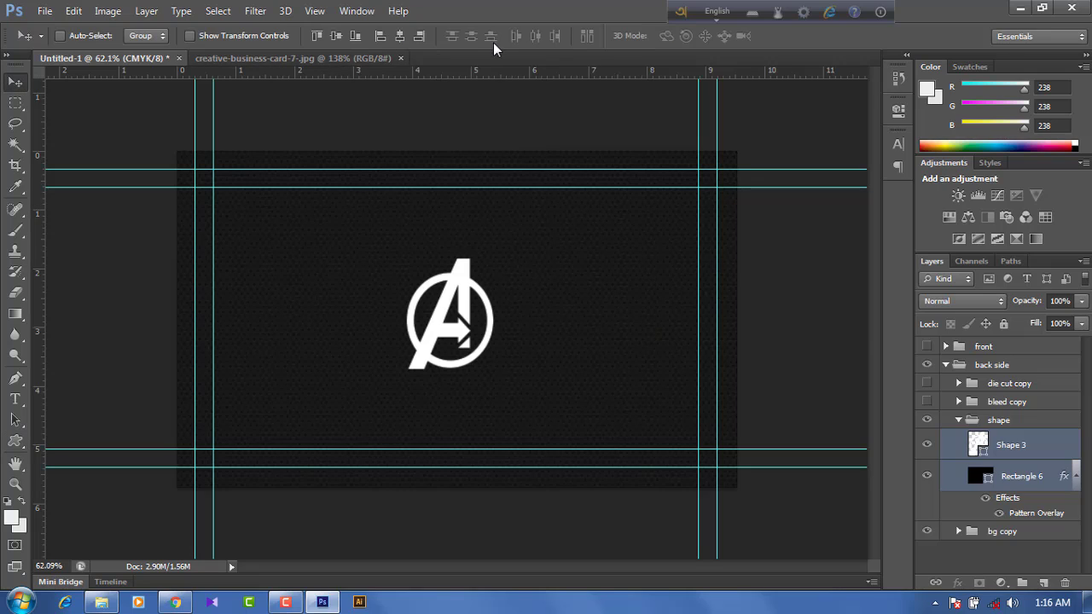
click(401, 38)
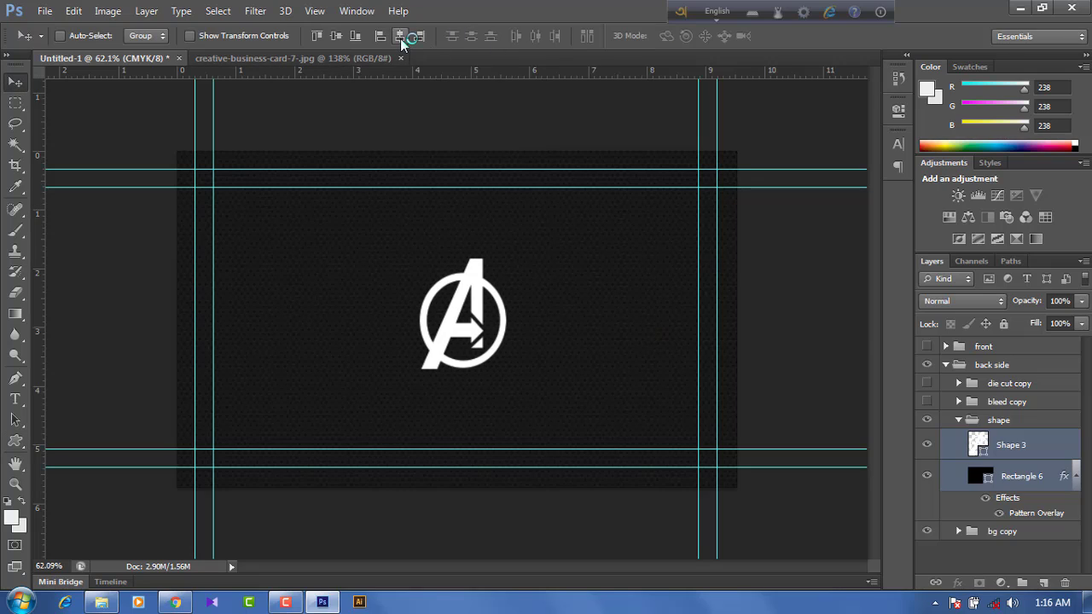
click(381, 36)
click(1020, 454)
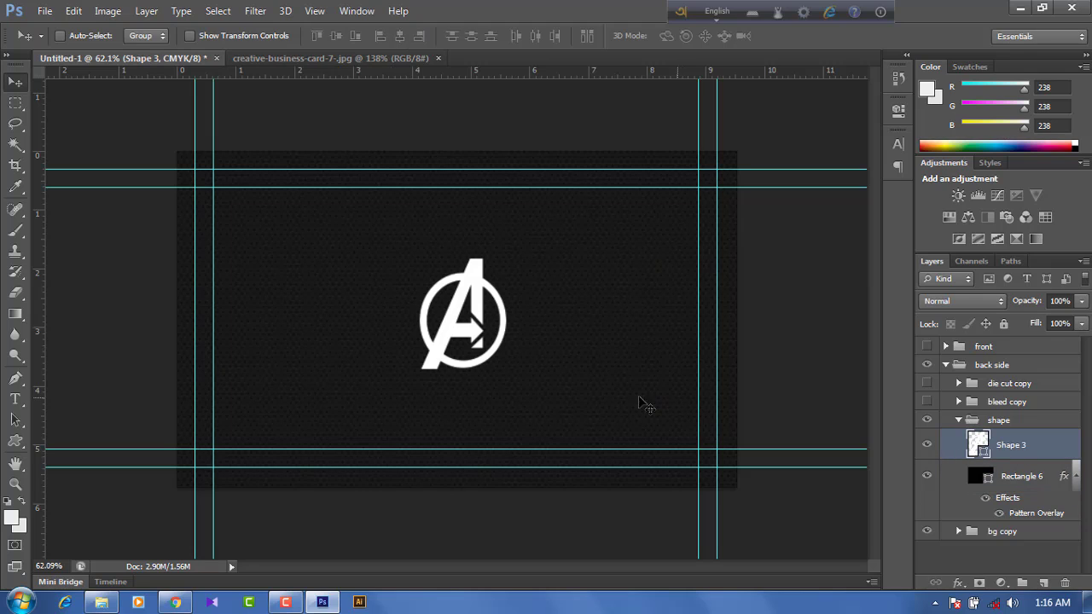
key(shift+Up)
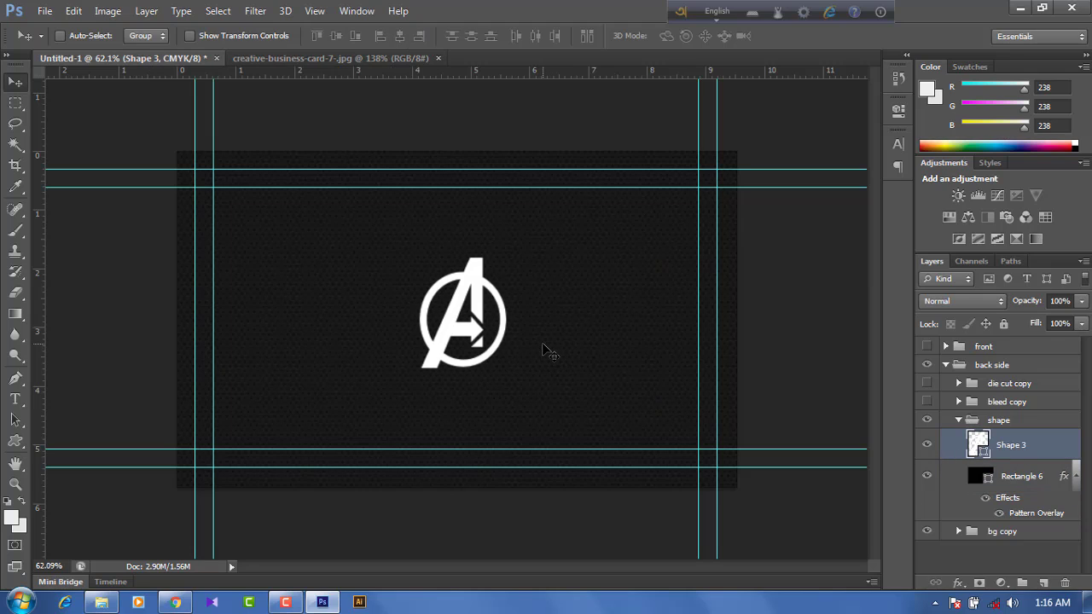
key(shift+Up)
key(Up)
key(Up)
key(Up)
key(Up)
key(Up)
key(Up)
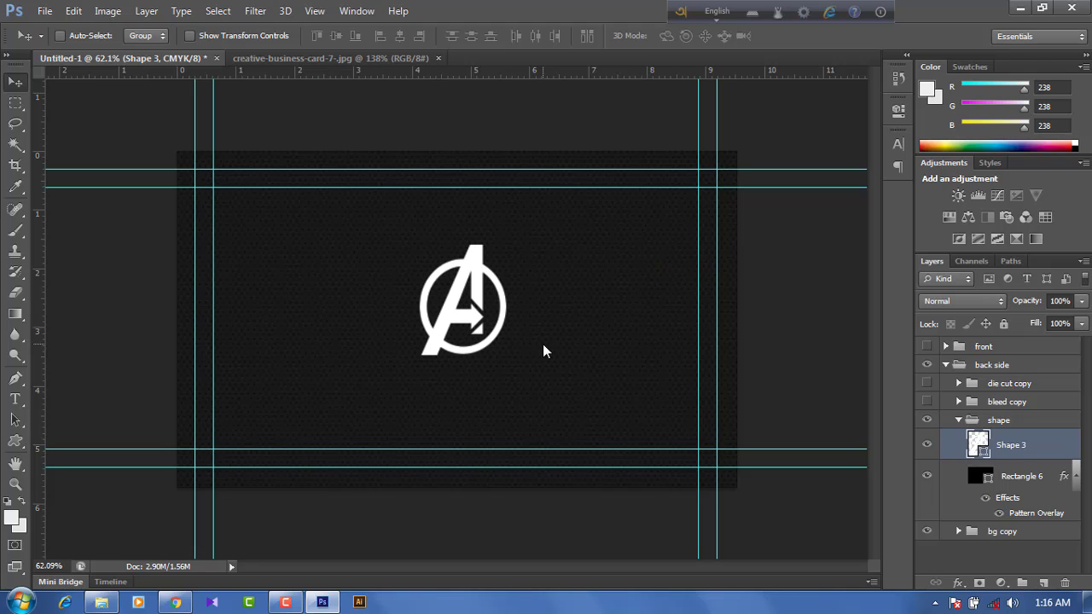
key(Up)
key(Up)
key(Up)
key(Up)
key(Up)
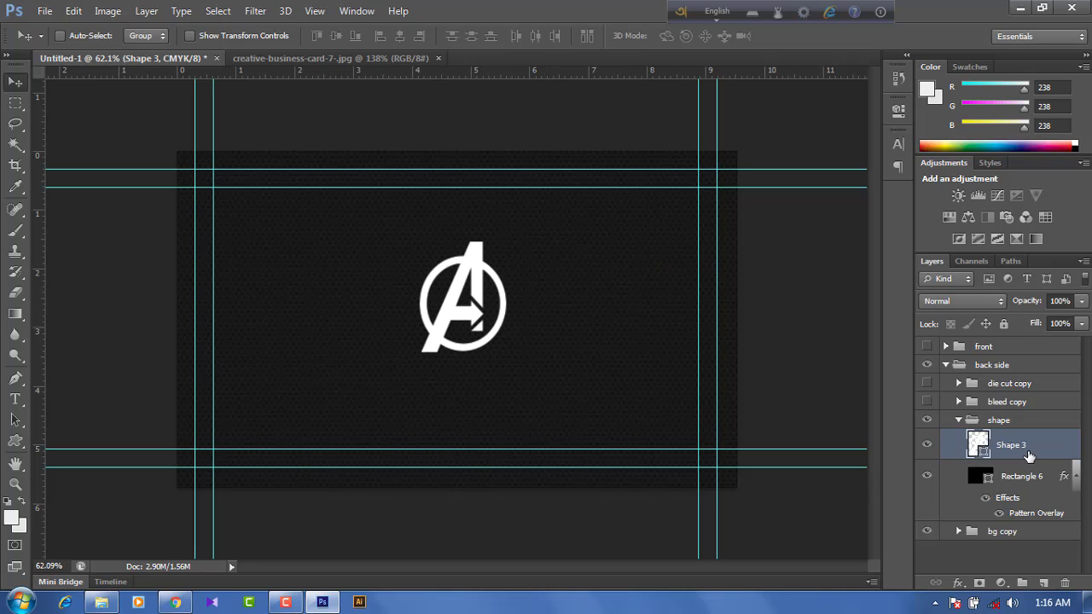
Draw a thin bar near the card's bottom and shift all four bars left together.
click(17, 442)
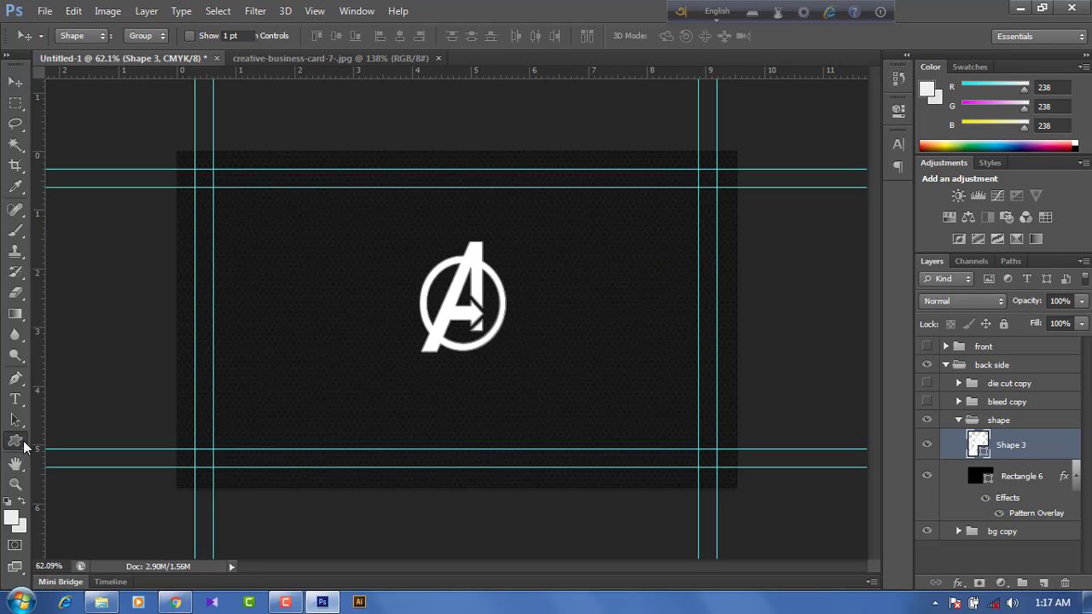
right_click(24, 447)
click(70, 446)
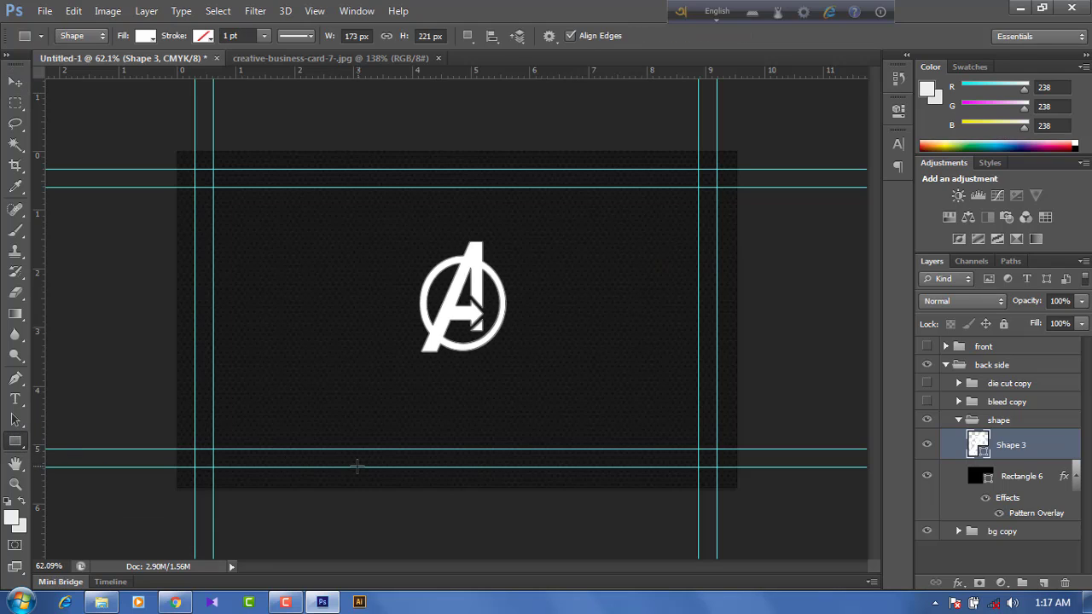
drag(331, 467, 629, 481)
key(v)
key(super)
key(super)
shift+click(1041, 544)
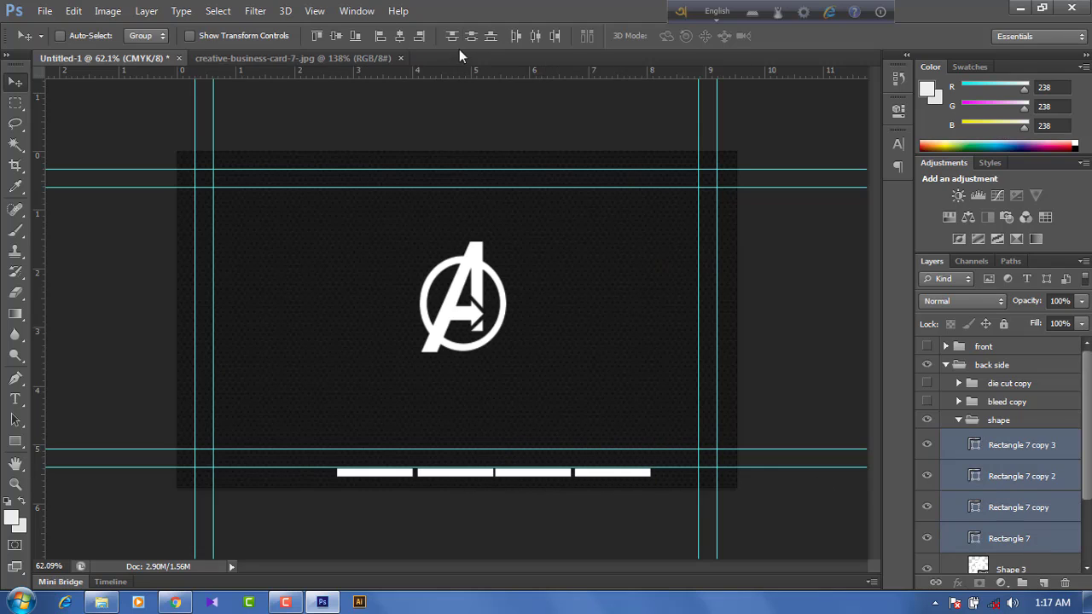
click(397, 35)
key(ctrl+z)
key(shift+Left)
key(shift+Left)
key(shift+Left)
key(shift+Left)
key(shift+Left)
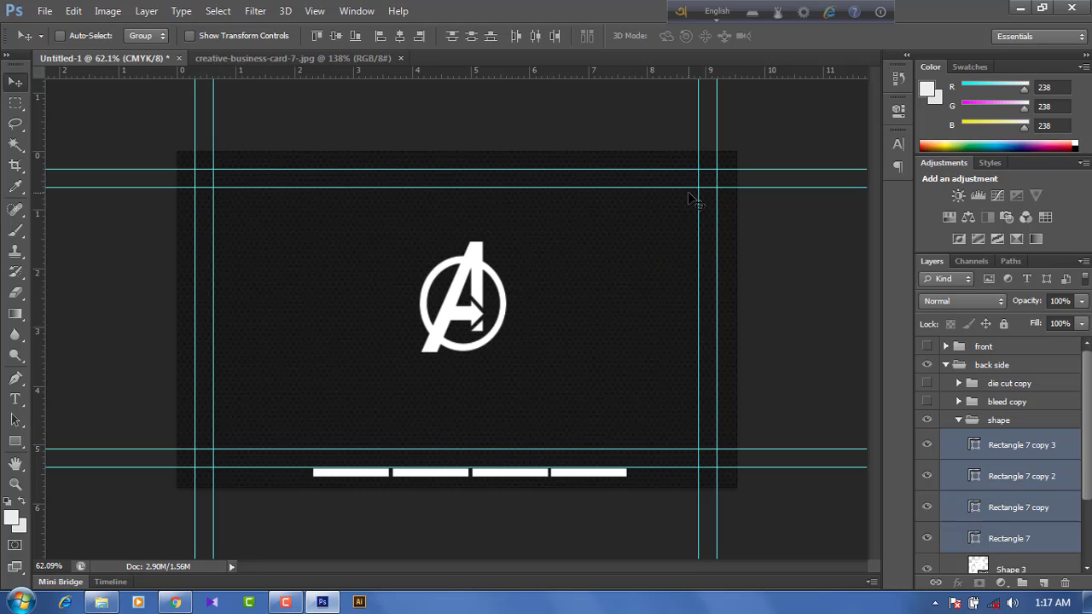
Recolour the fourth bar red and the third bar yellow.
double_click(974, 444)
click(956, 282)
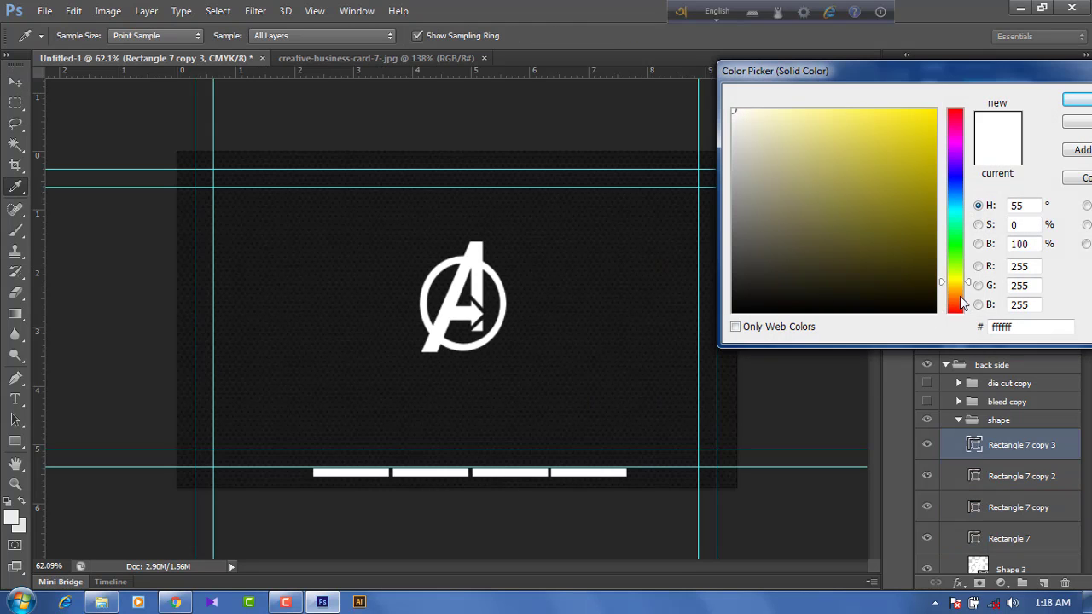
drag(960, 302, 957, 313)
click(917, 155)
click(1076, 100)
double_click(974, 476)
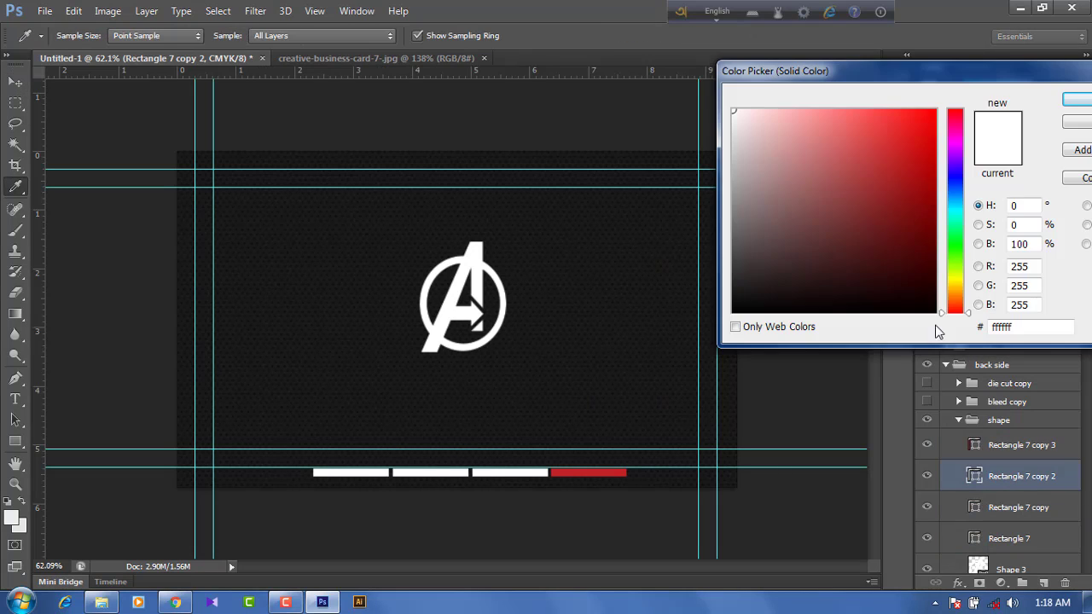
click(956, 276)
click(935, 117)
click(1077, 100)
Recolour the second bar dark blue and the first bar dark red (890107).
double_click(974, 506)
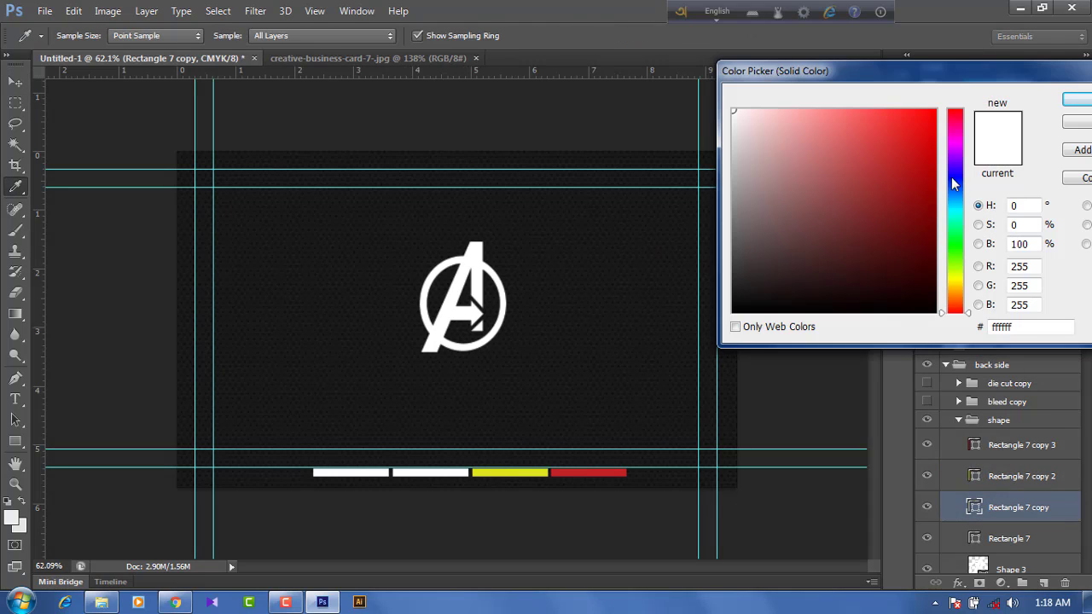
click(954, 174)
click(933, 114)
click(933, 185)
click(1077, 100)
double_click(974, 538)
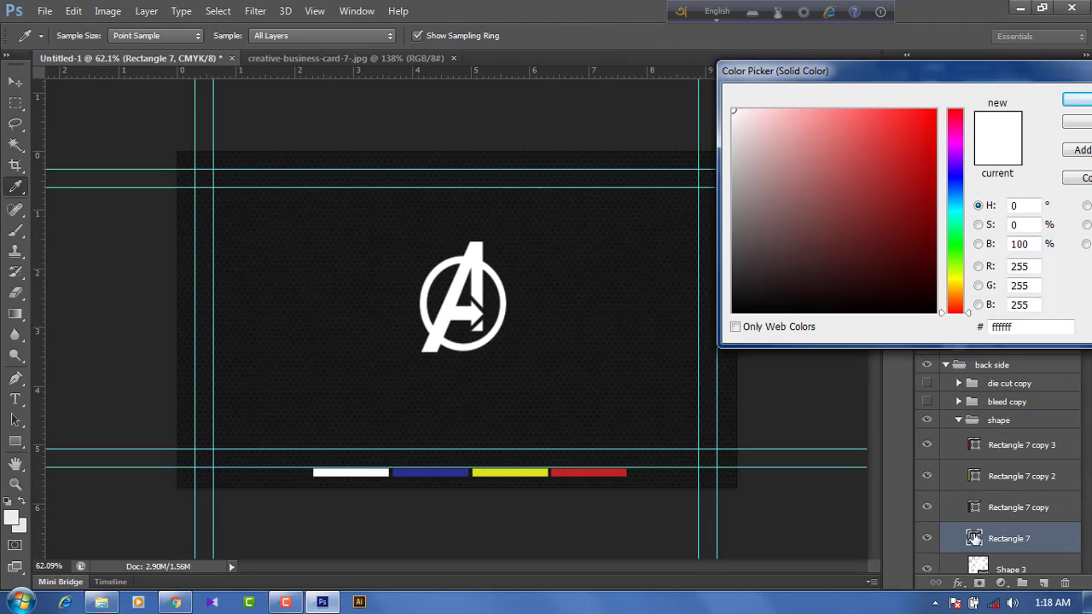
click(955, 111)
click(907, 202)
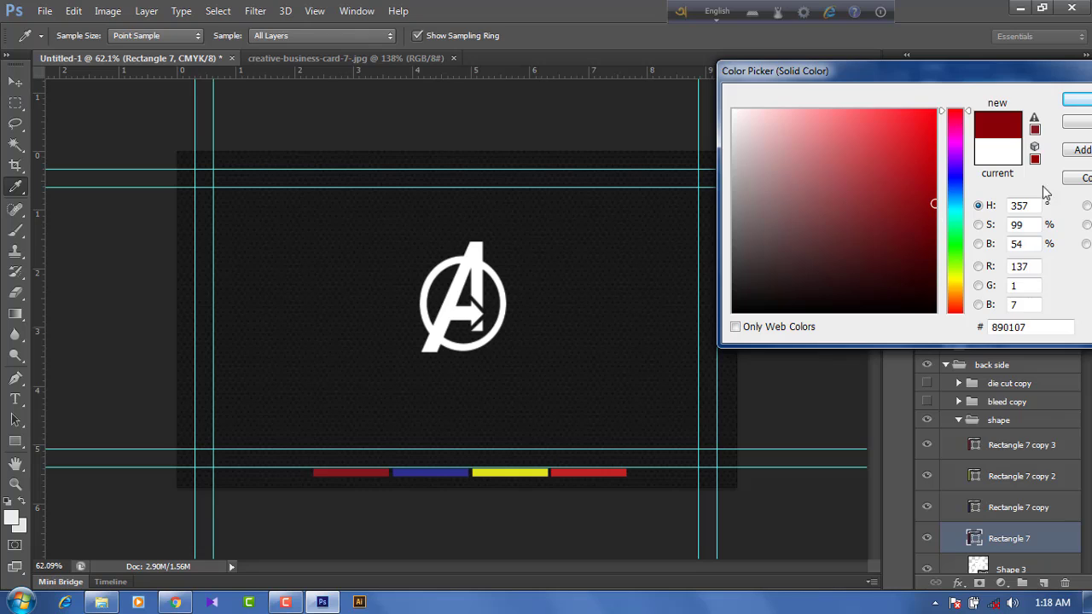
click(1076, 100)
click(998, 445)
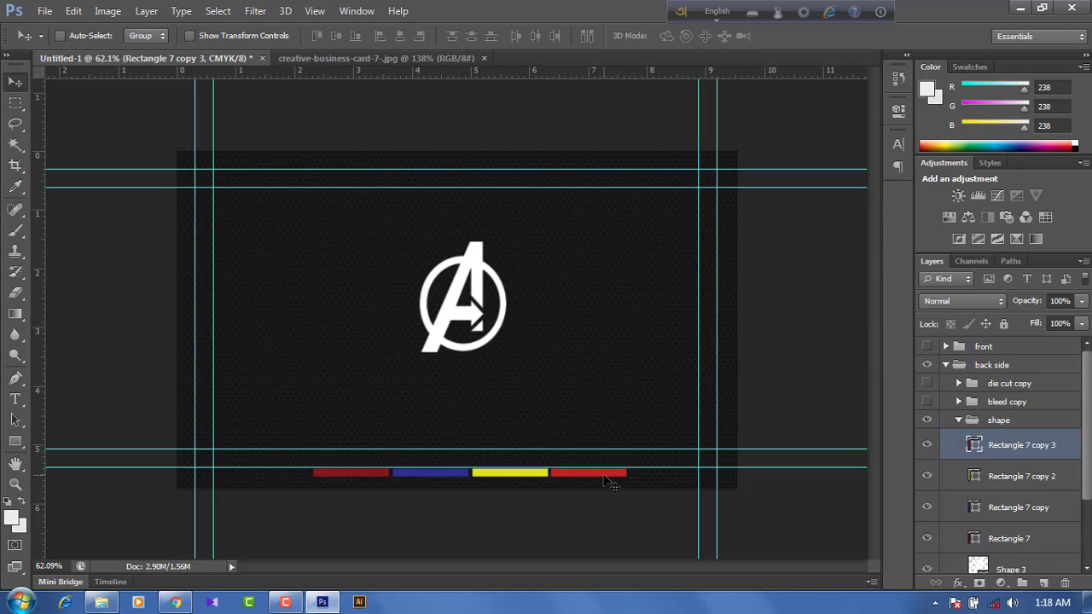
ctrl+click(601, 482)
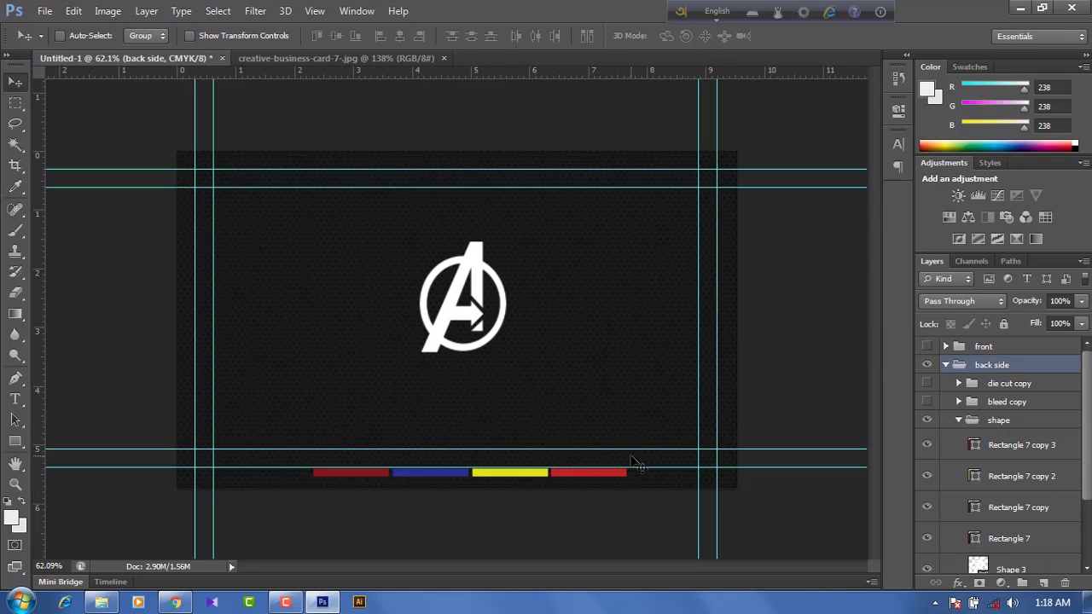
Nudge the four coloured bar layers up slightly.
click(1015, 445)
shift+click(1022, 537)
key(shift+Up)
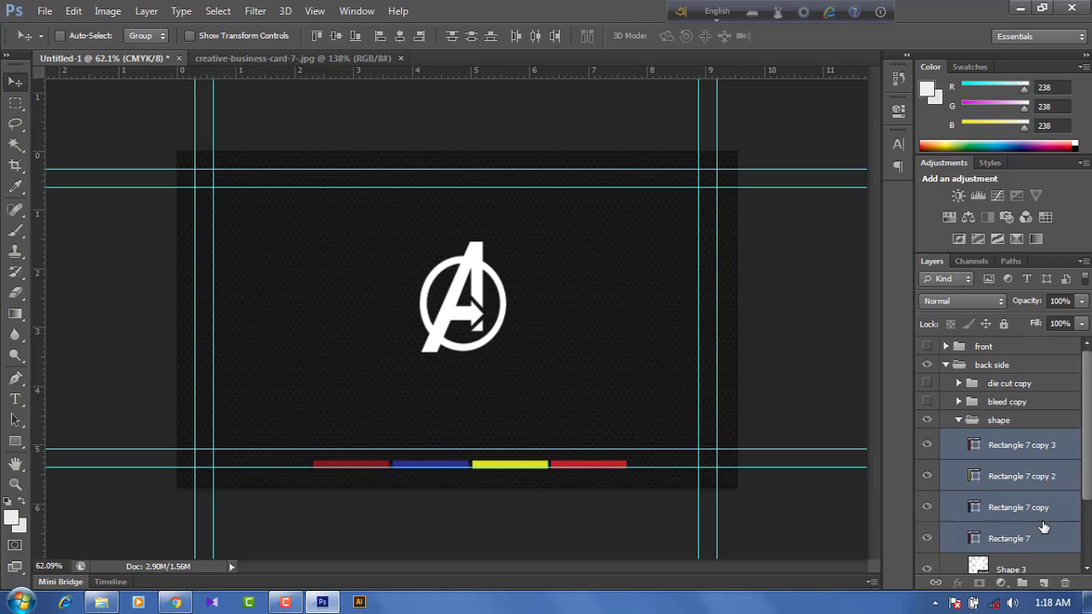
Create a new layer group named 'text' inside the back side group, above the shapes.
click(959, 420)
key(ctrl+g)
drag(990, 346, 1013, 440)
double_click(990, 420)
text(text)
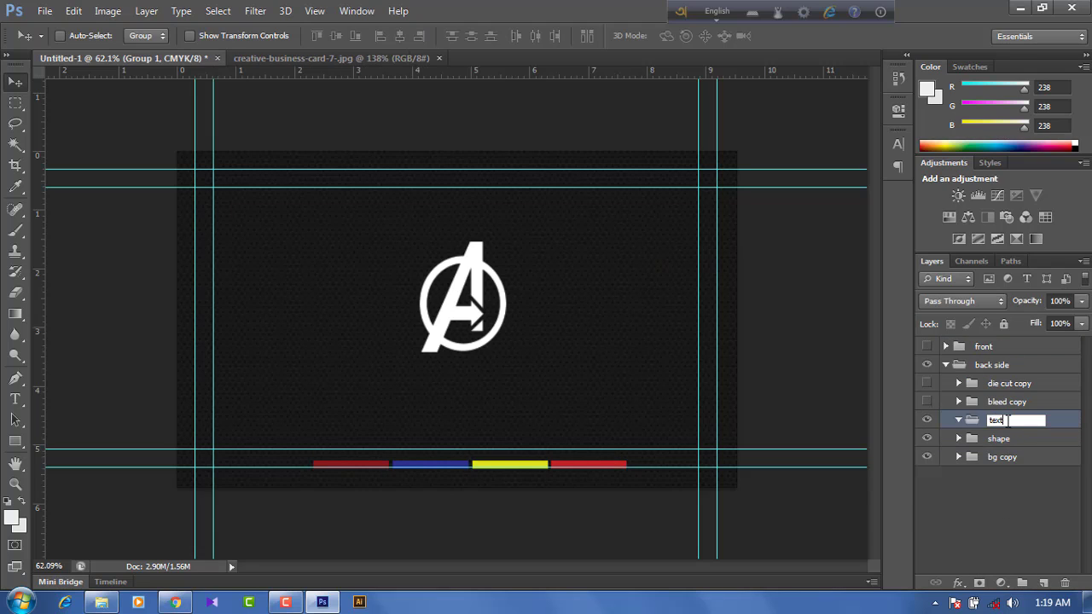
key(Return)
Add the name 'Mahi360' centred under the logo.
key(t)
click(407, 368)
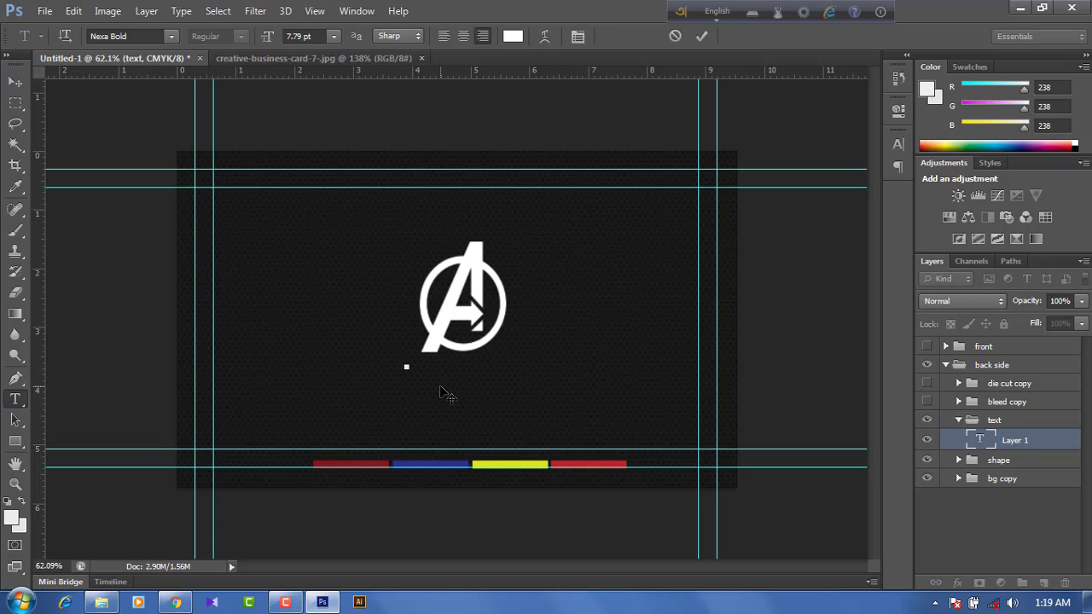
text(Mahi360)
drag(371, 362, 452, 367)
click(701, 36)
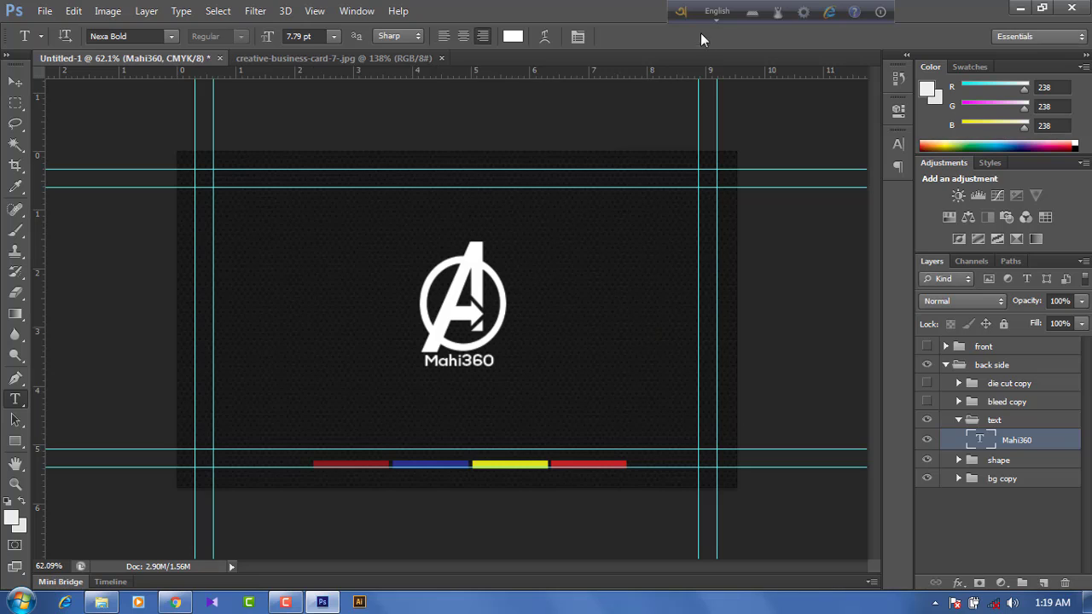
Add a 'Grphic designer' subtitle below Mahi360 in Nexa Light.
click(395, 374)
text(Grph)
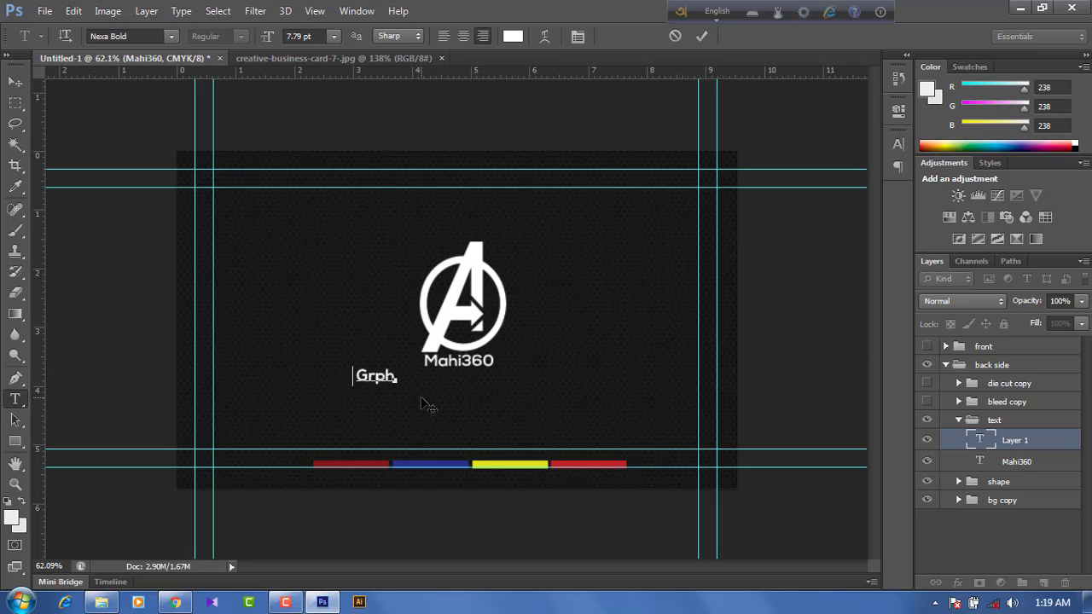
text(ic designer)
mouse_move(297, 382)
mouse_down()
mouse_move(458, 383)
mouse_move(430, 380)
mouse_up()
key(ctrl+a)
click(128, 36)
key(Down)
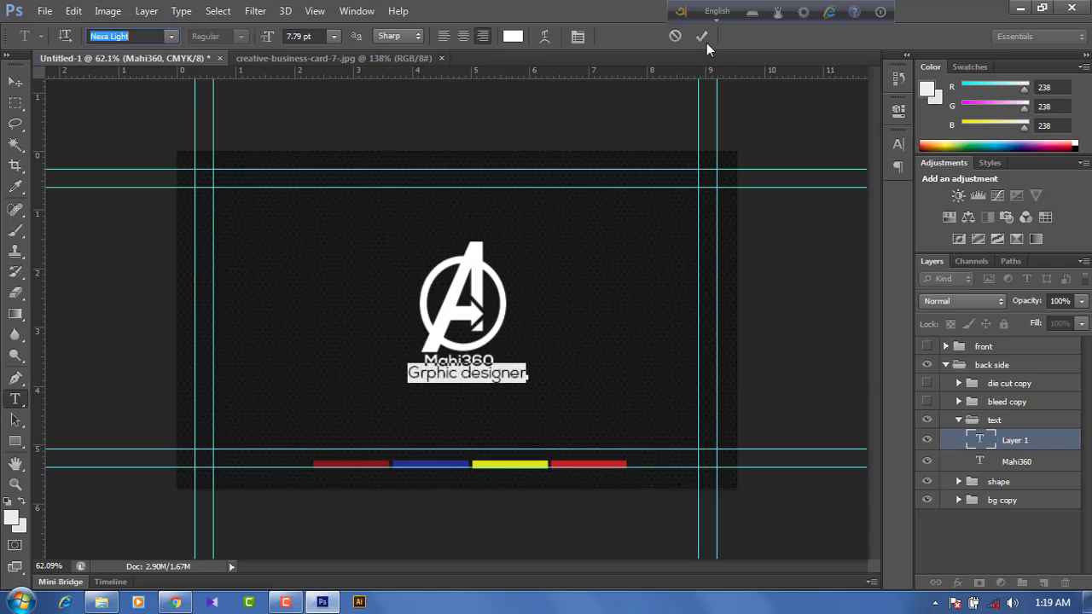
click(702, 37)
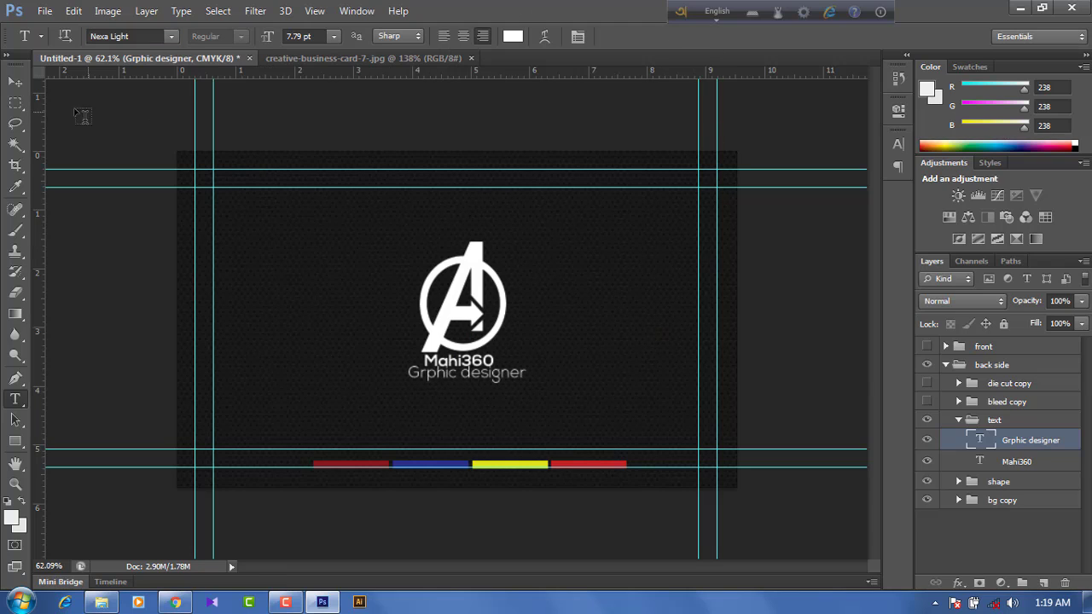
Nudge the subtitle with arrow keys until it sits centred under the name.
click(10, 83)
key(Left)
key(Left)
key(Left)
key(Left)
key(Left)
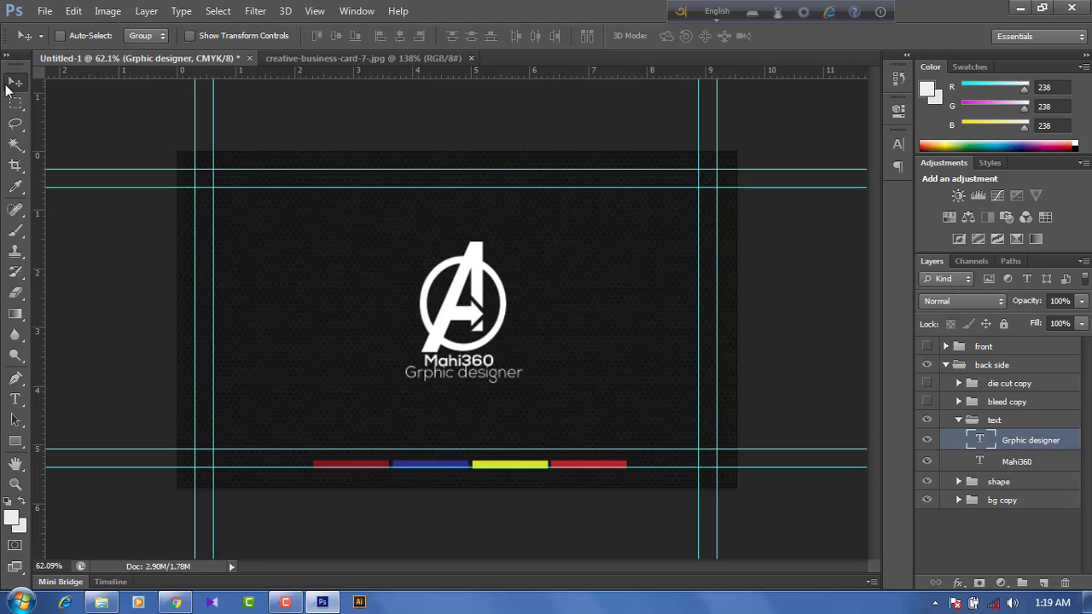
key(Left)
key(Left)
key(Left)
key(Left)
key(Left)
key(Up)
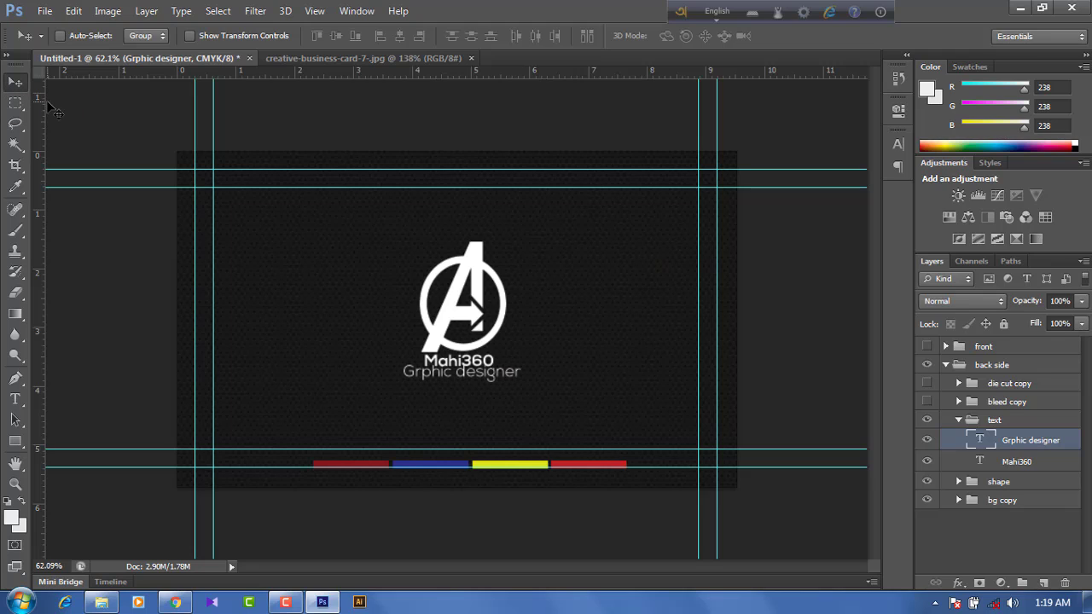
key(Right)
key(Down)
key(Right)
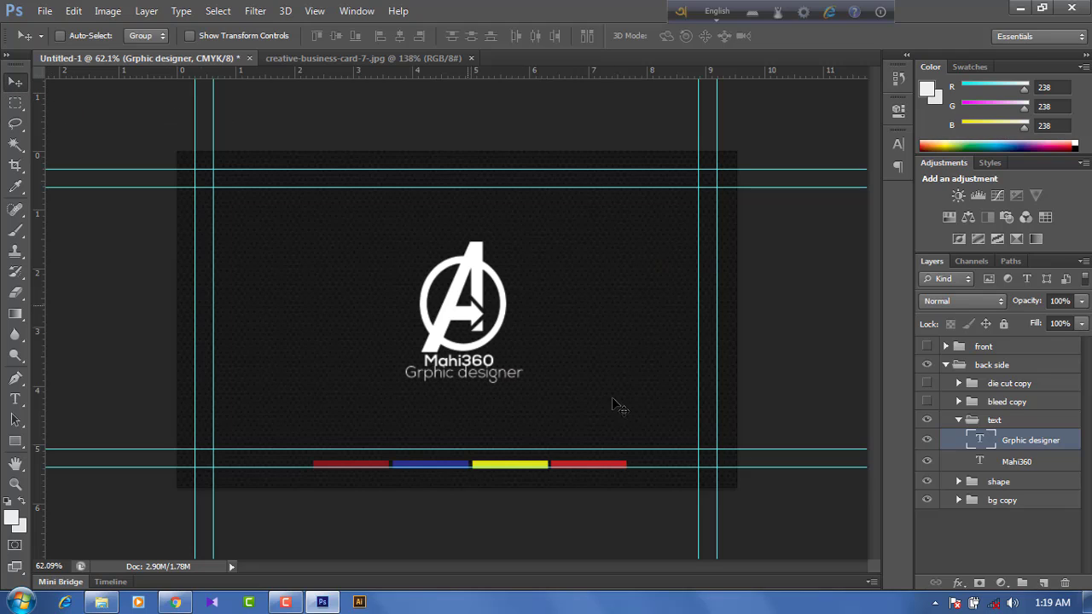
click(1008, 541)
click(945, 363)
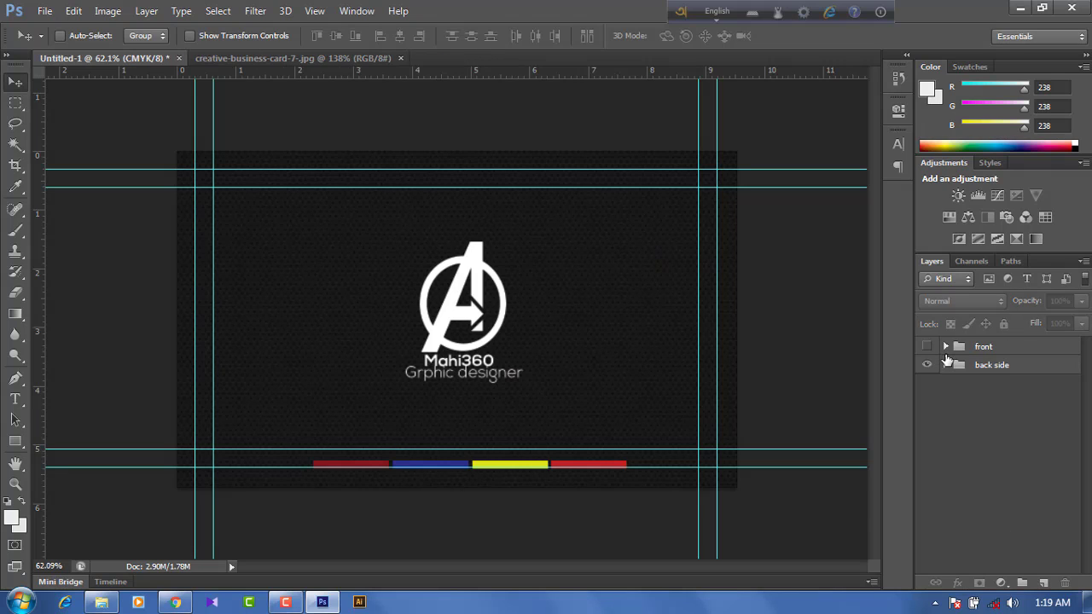
click(928, 365)
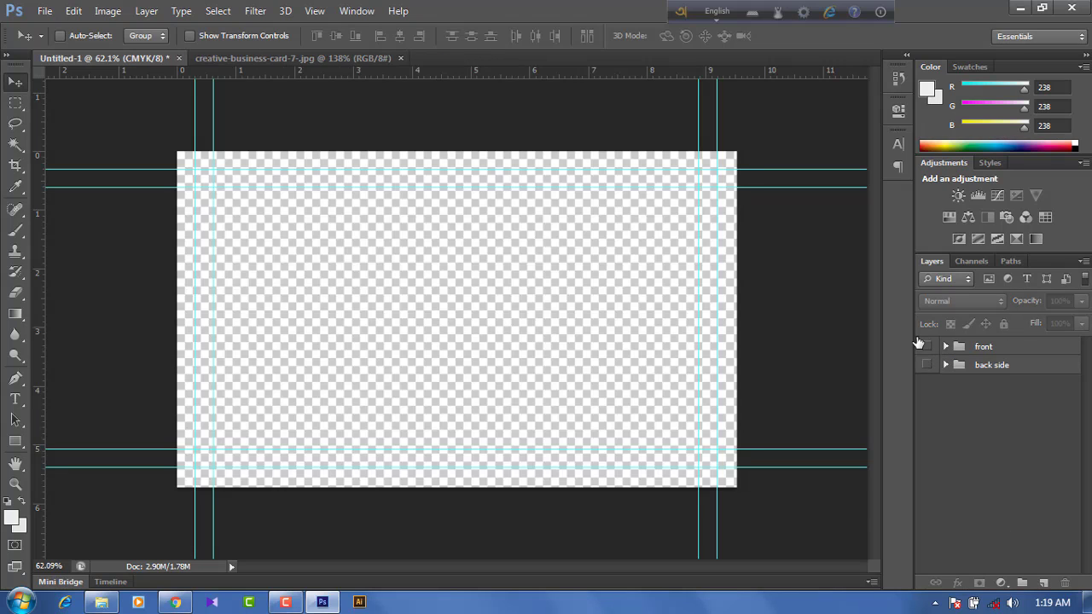
click(924, 345)
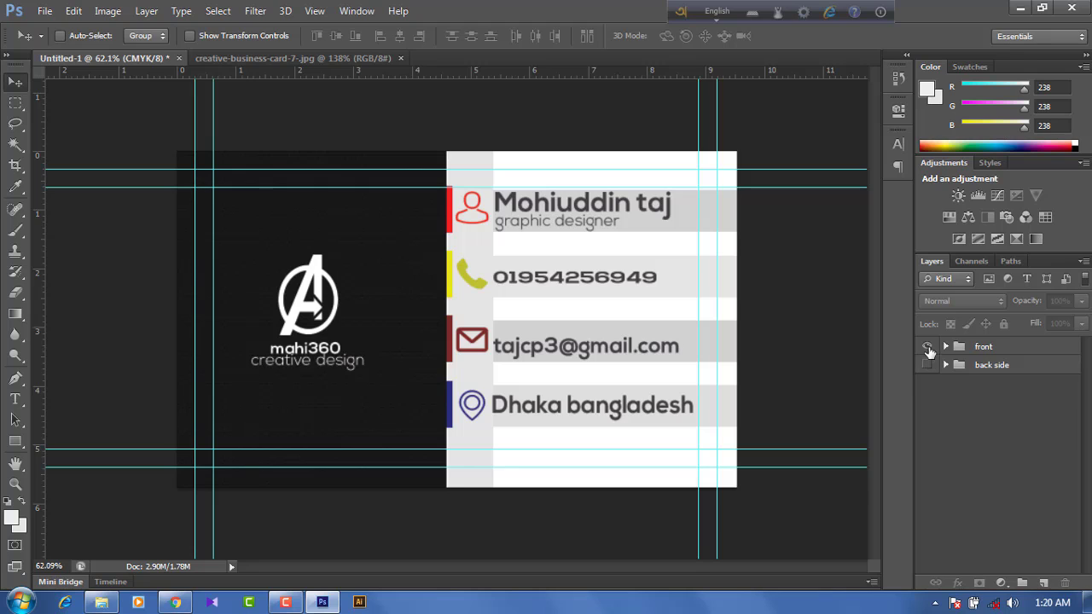
click(927, 346)
click(928, 365)
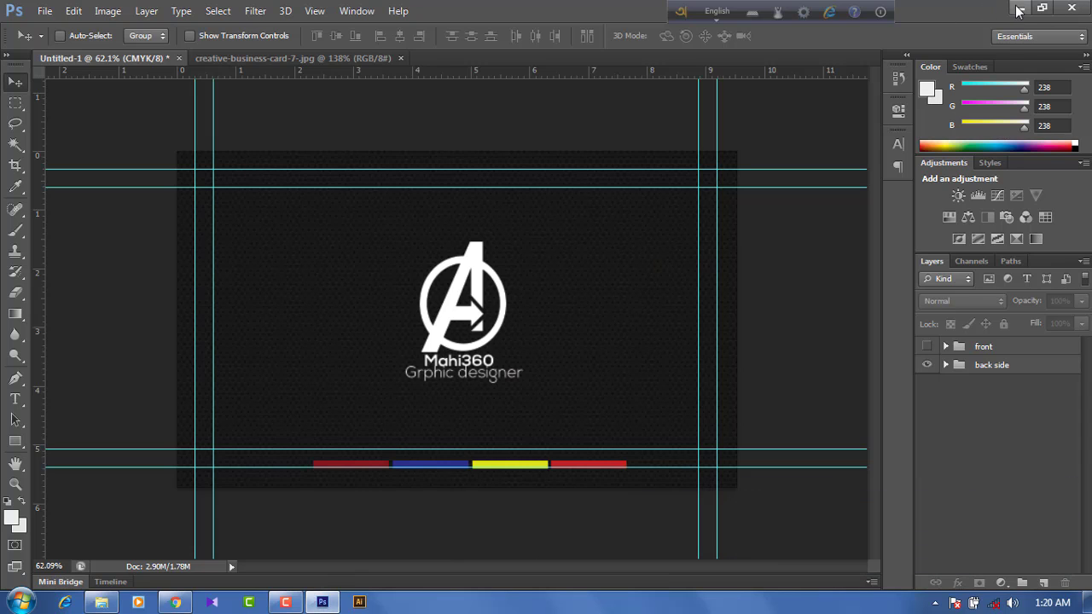
Open the Business_Card_Mockup_3 mockup from the desktop and its card smart object.
click(1020, 9)
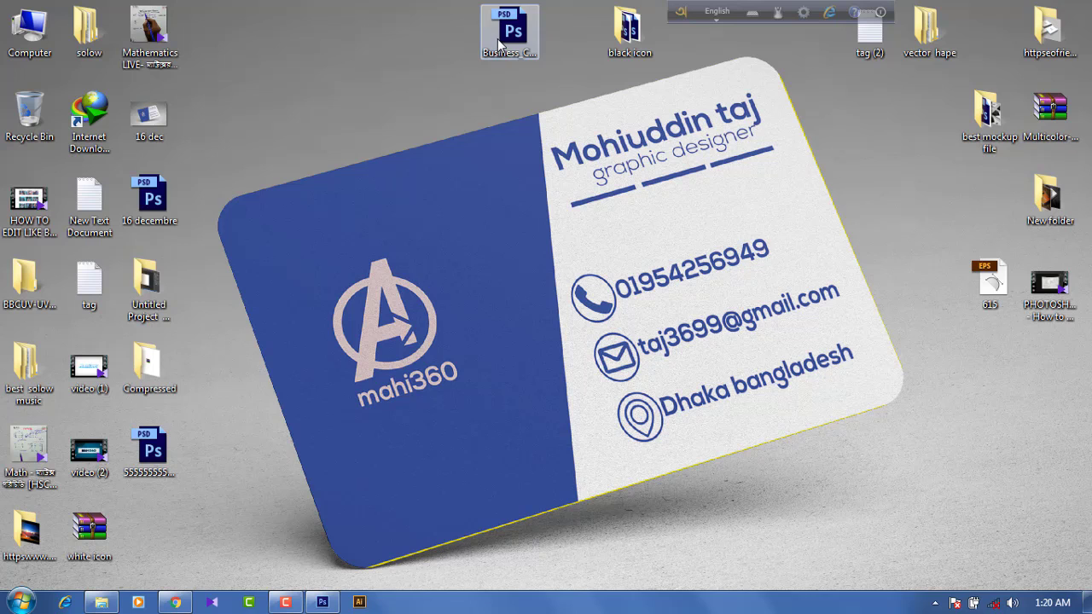
double_click(499, 44)
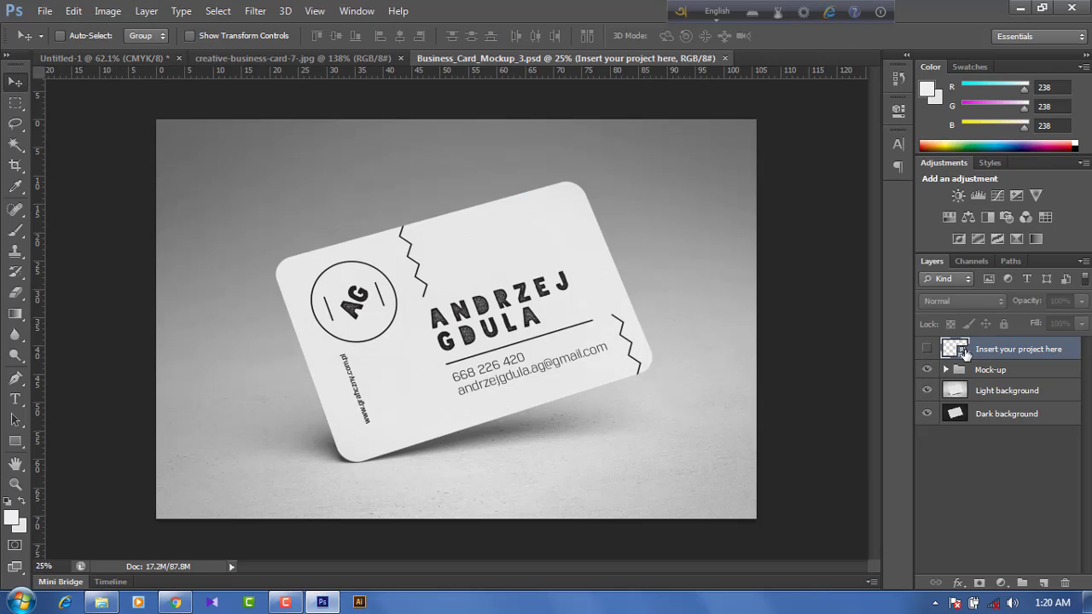
double_click(957, 350)
In Untitled-1, hide the back side group and show the expanded front group.
click(112, 57)
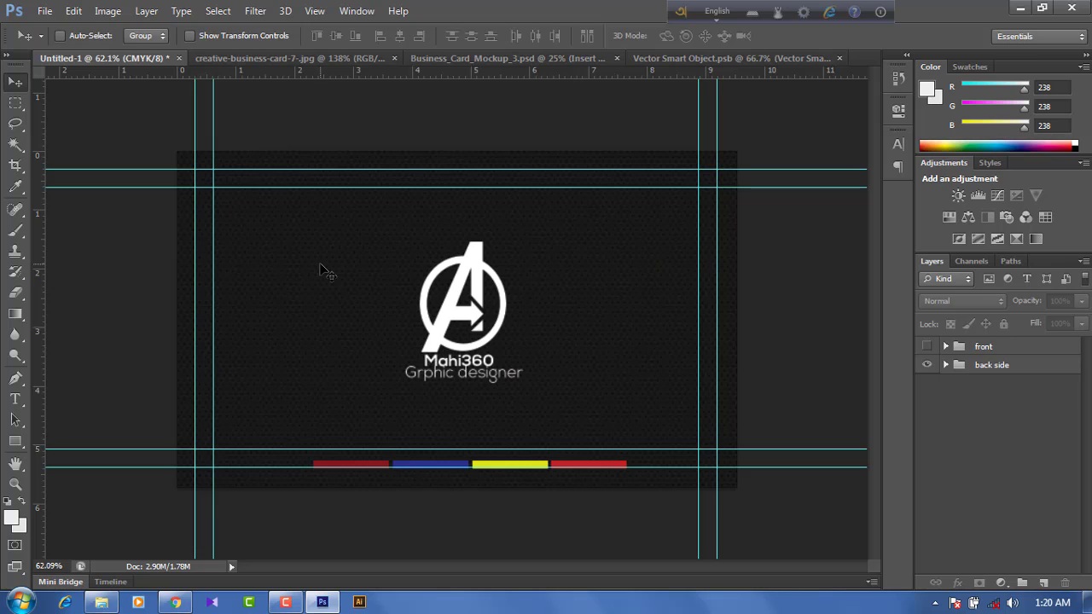
click(927, 366)
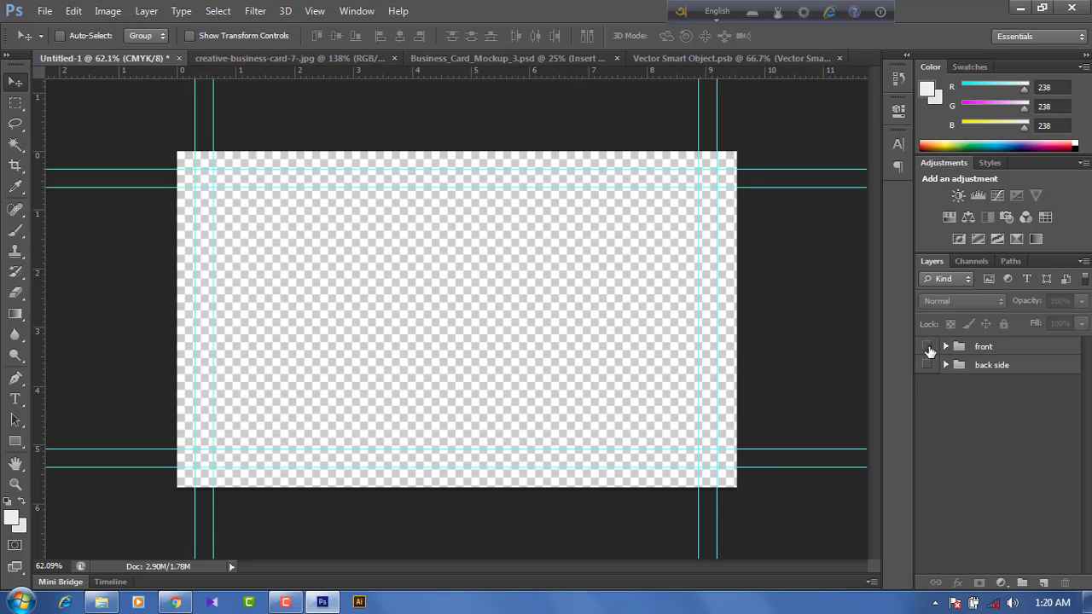
click(927, 346)
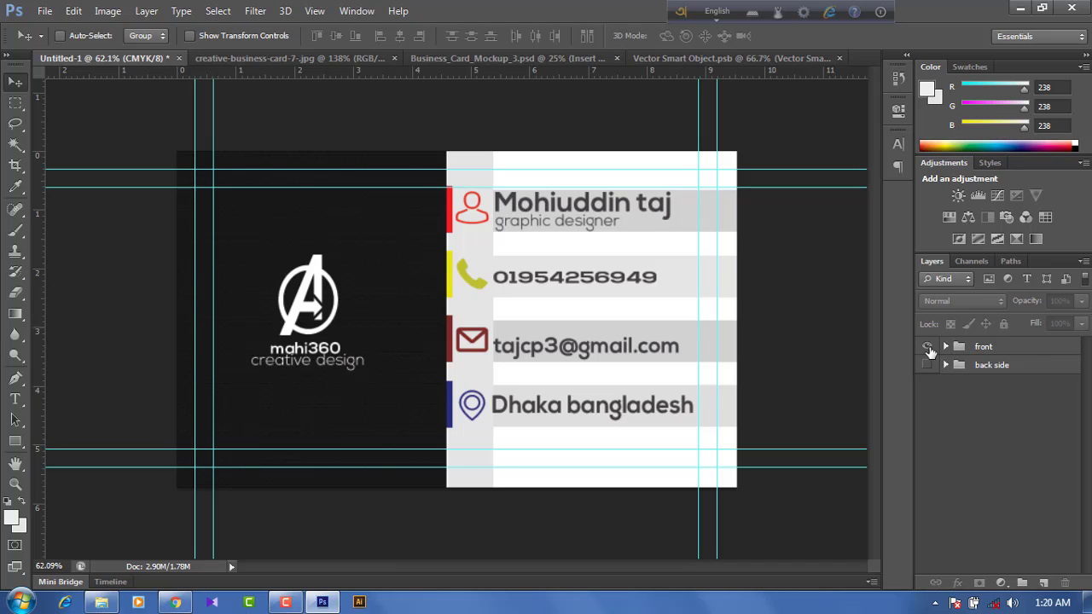
click(945, 346)
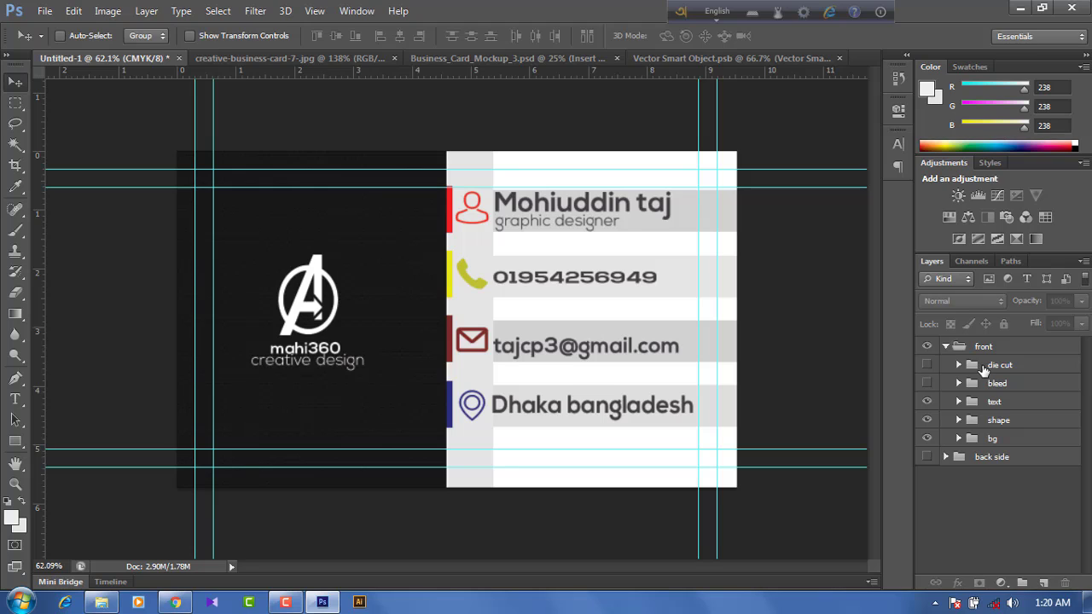
Select the die cut group and set up the Rounded Rectangle tool with no fill.
click(983, 367)
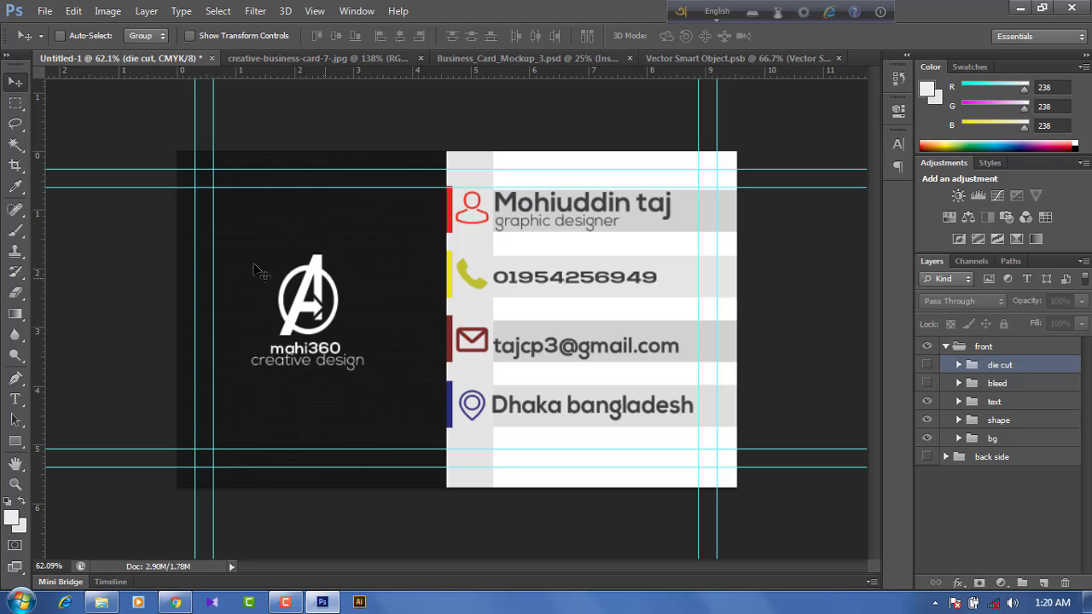
click(15, 441)
right_click(15, 441)
click(85, 450)
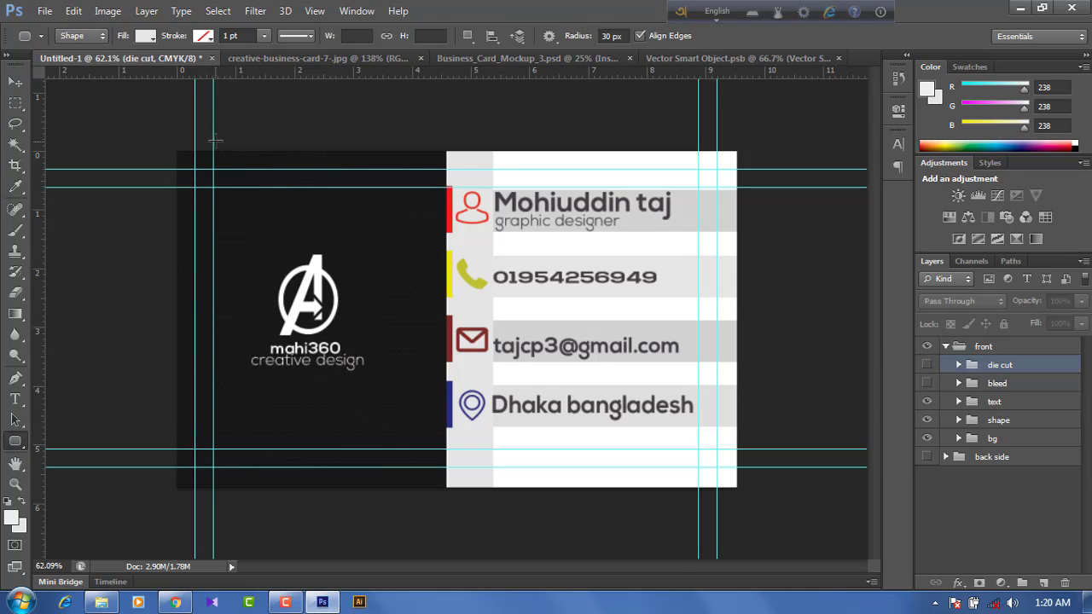
click(145, 36)
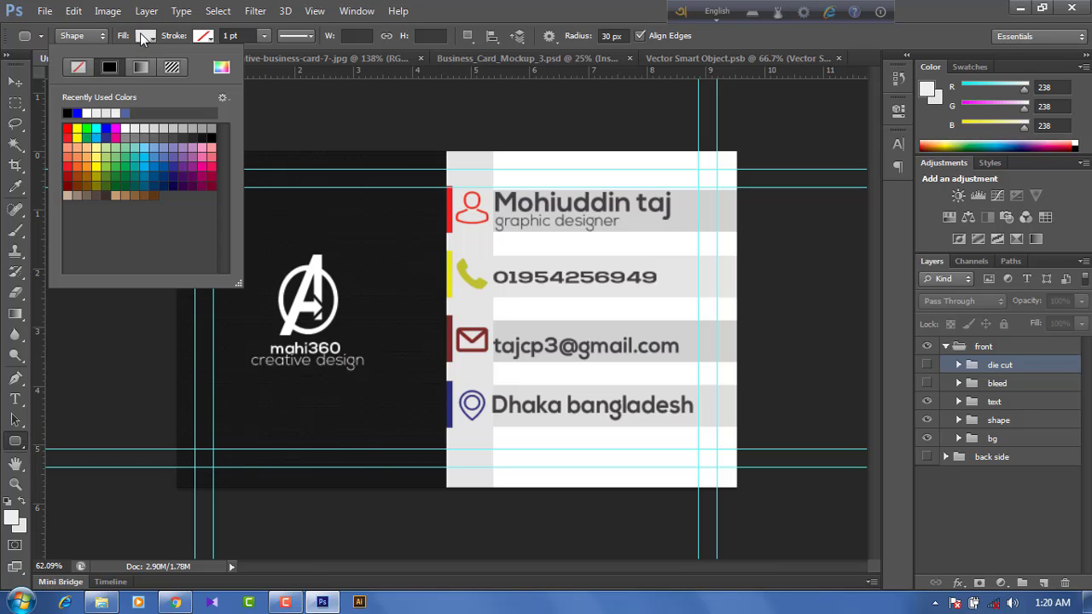
click(77, 71)
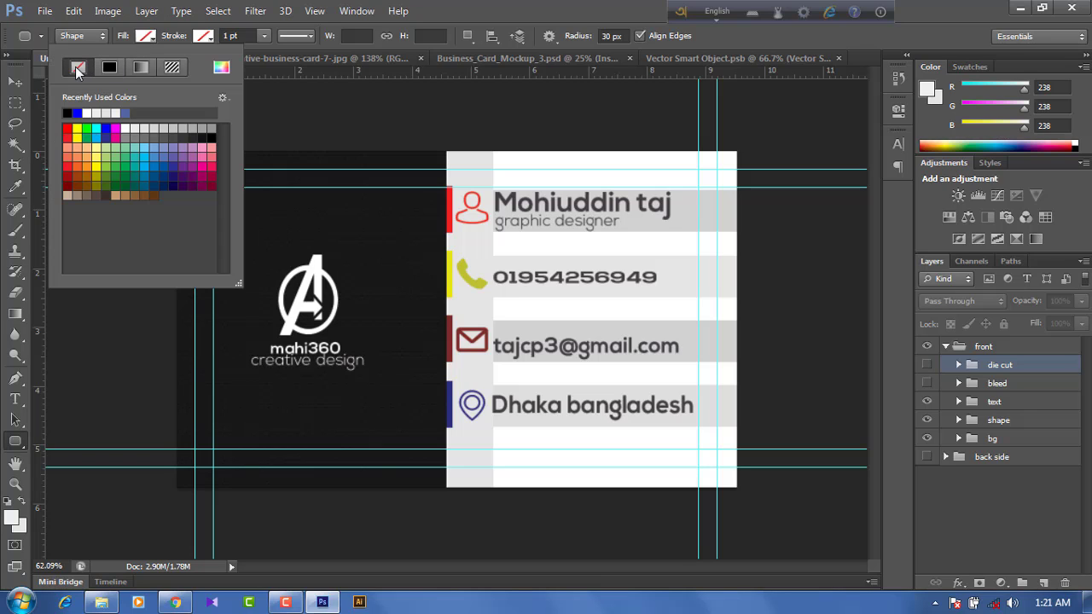
click(409, 36)
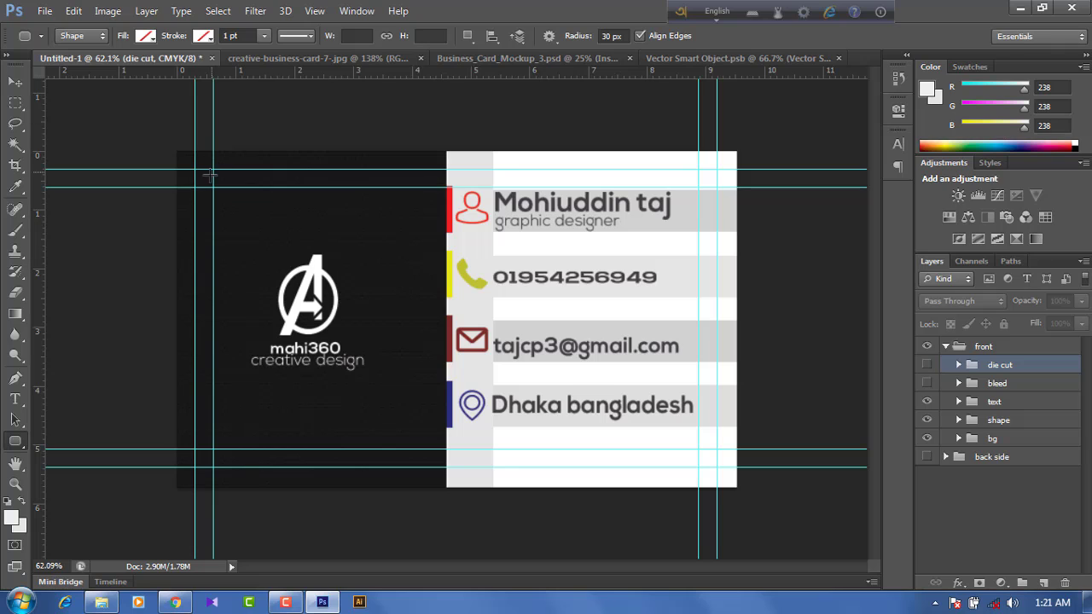
Draw a rounded rectangle between the trim guides, load it as a selection and copy merged.
drag(196, 171, 717, 449)
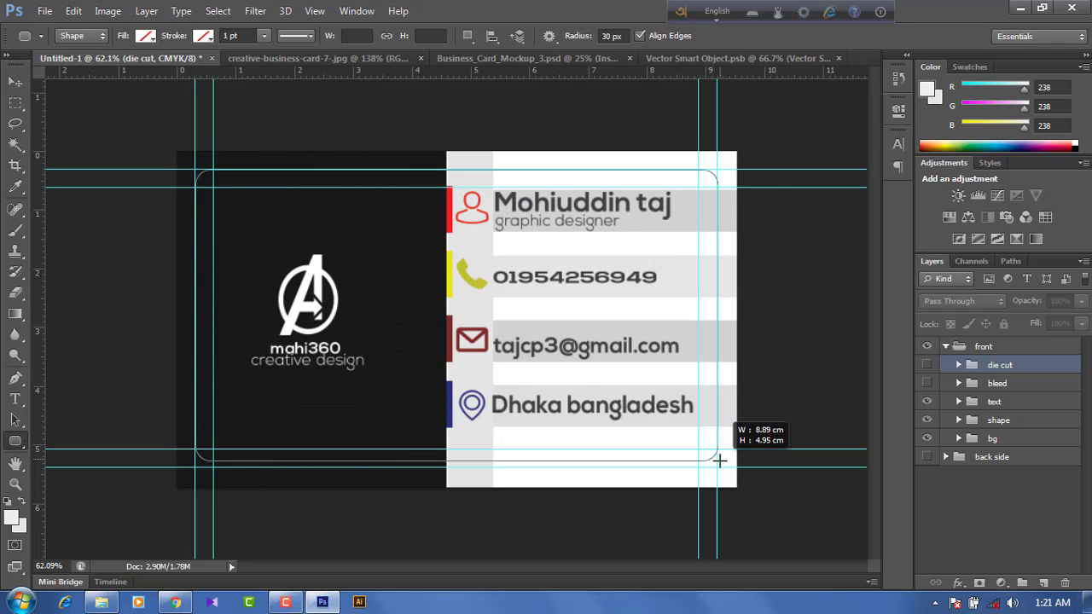
drag(717, 450, 719, 465)
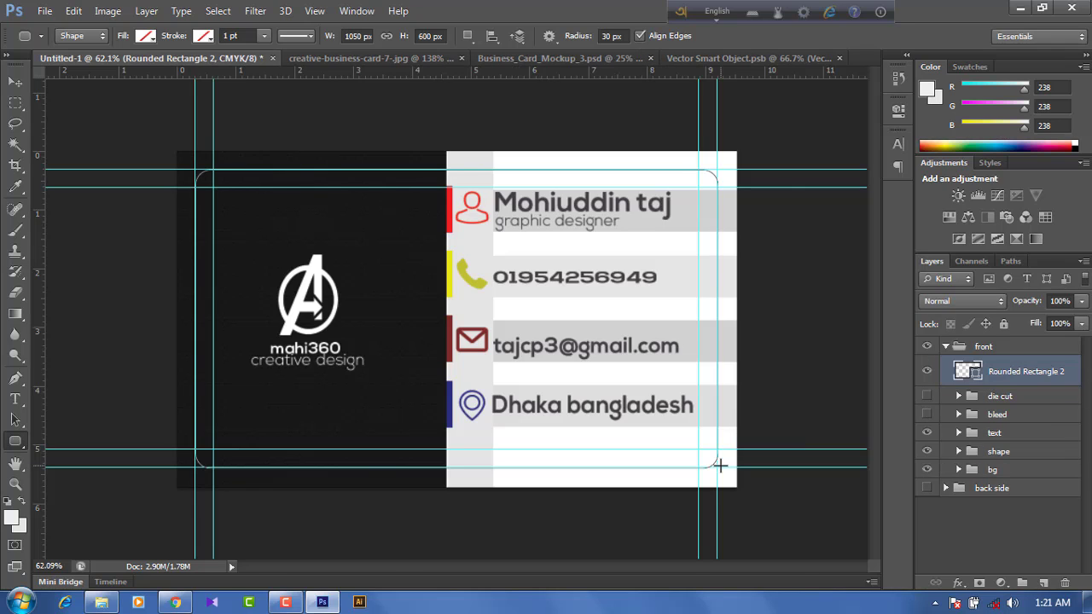
key(ctrl+alt+Return)
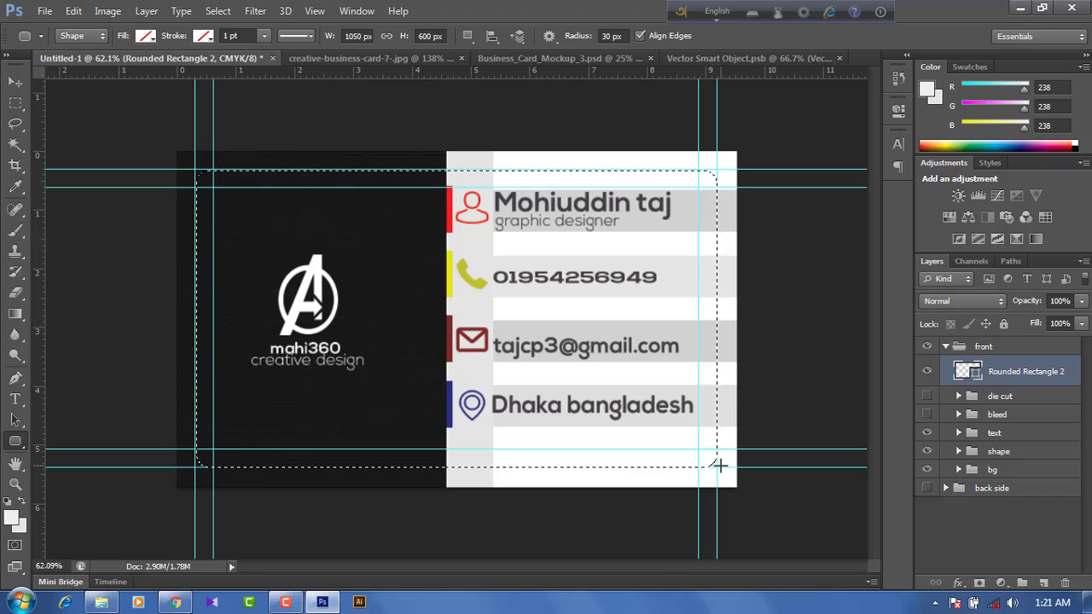
key(ctrl+shift+c)
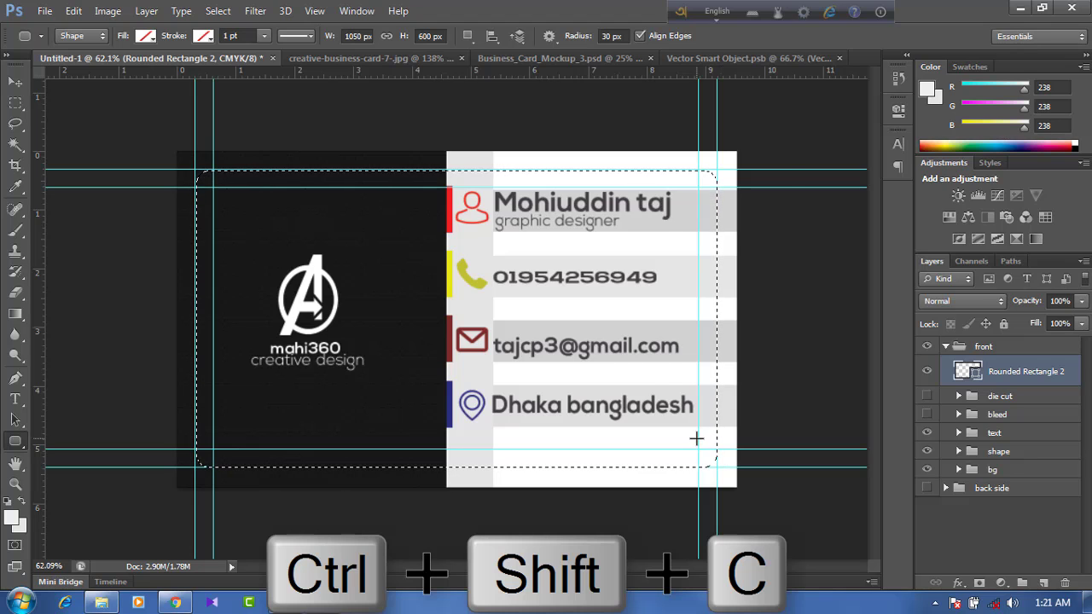
Paste the front design into Vector Smart Object.psb, stretch it to fill the card area, and save.
click(692, 57)
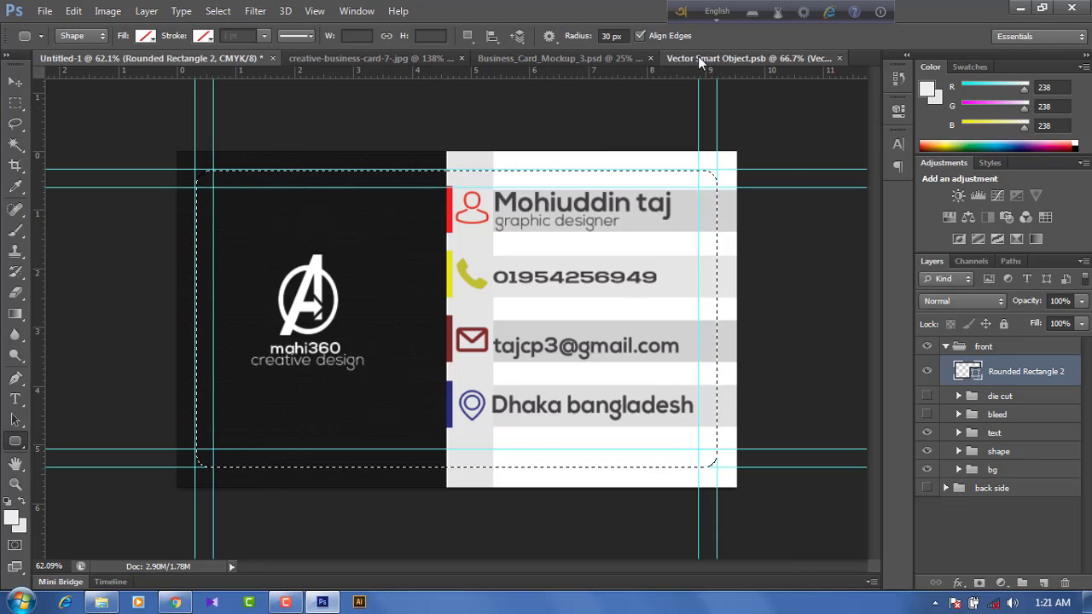
key(ctrl+v)
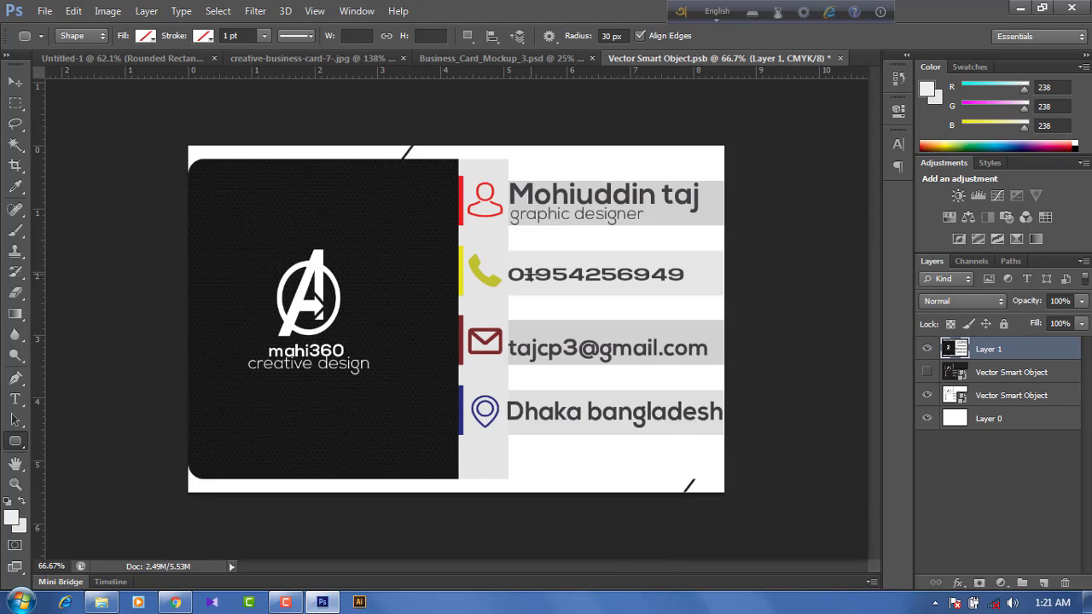
key(ctrl+t)
drag(748, 319, 724, 319)
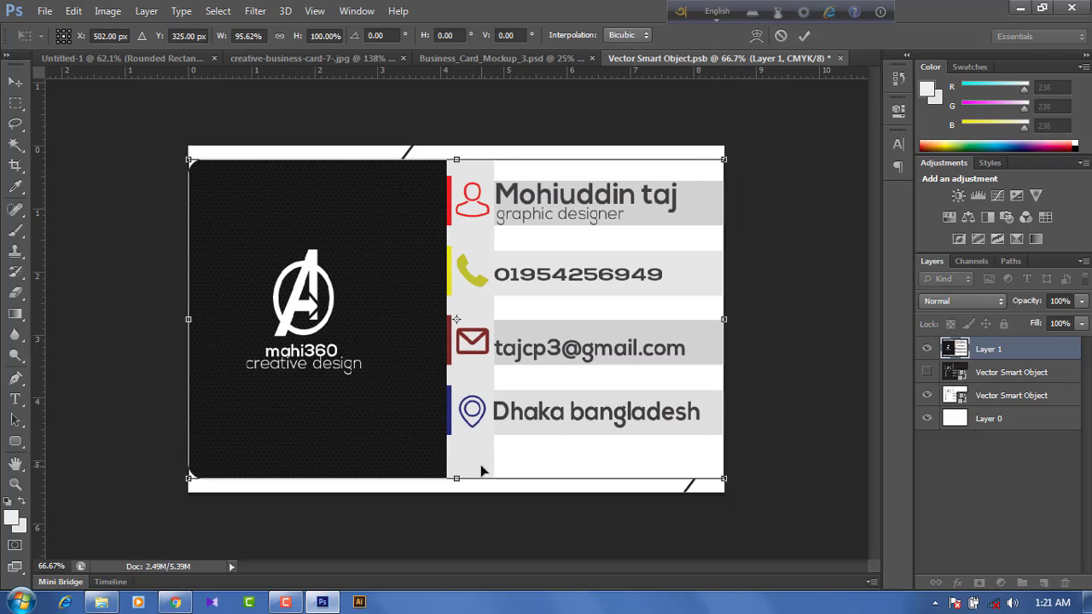
drag(190, 321, 185, 321)
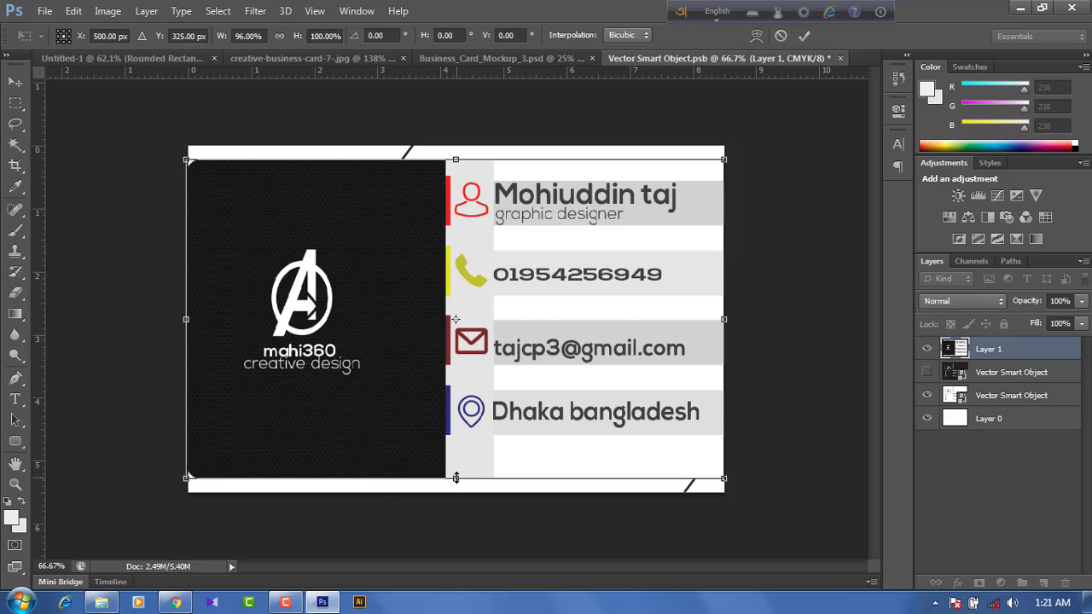
drag(456, 478, 456, 491)
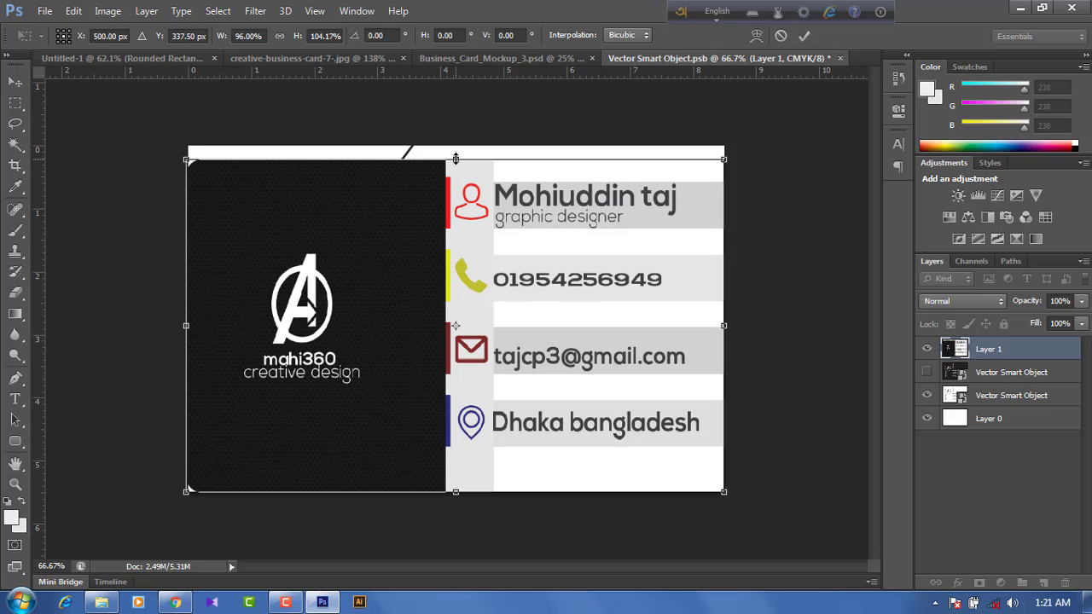
drag(455, 159, 454, 147)
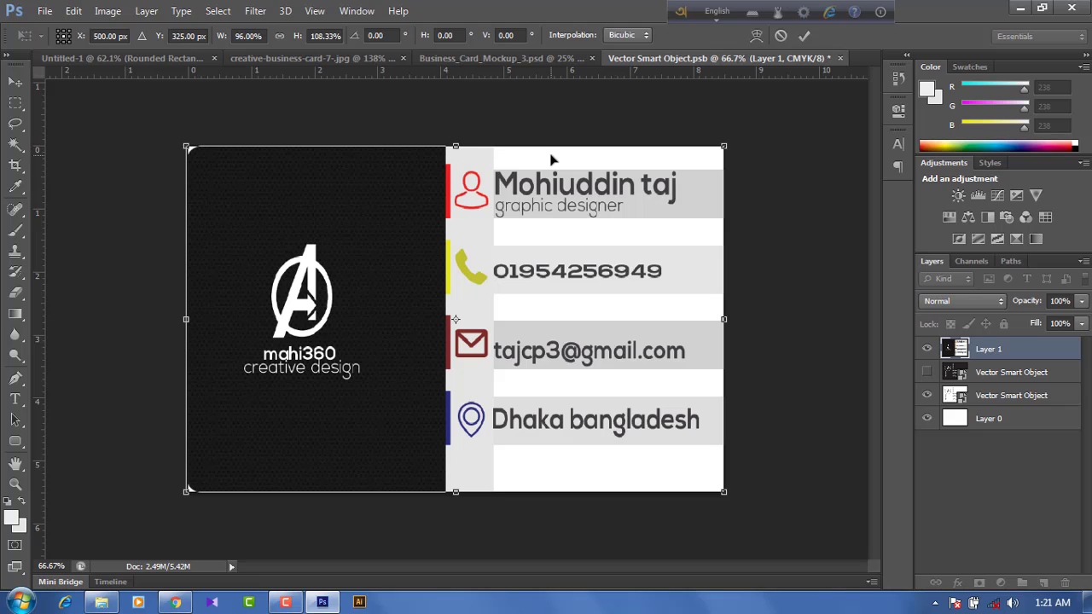
click(804, 35)
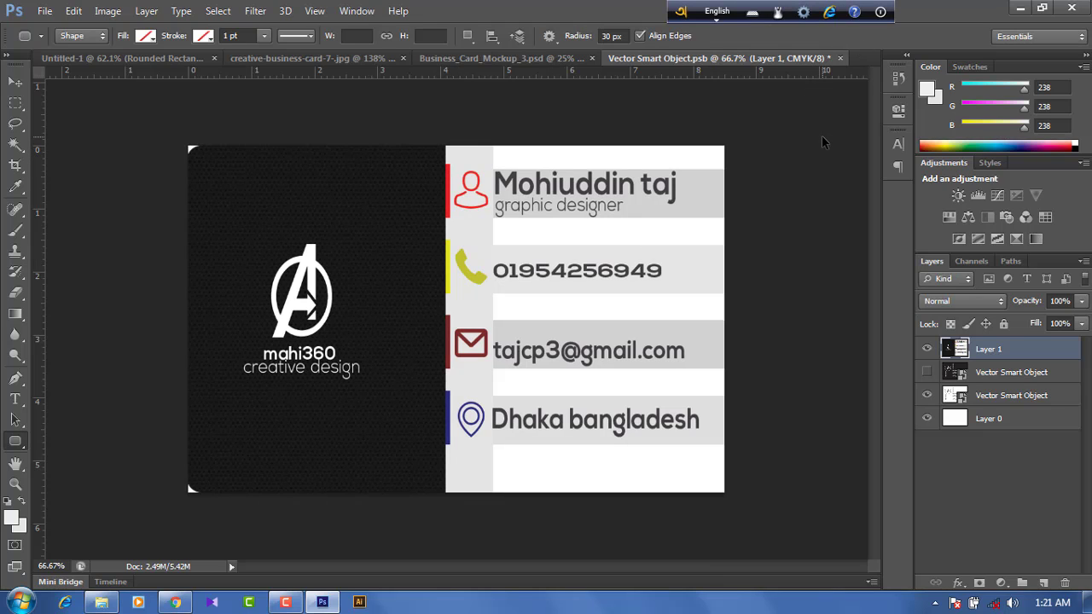
key(ctrl+s)
Save the mockup as Business_Card_Mockup_3.jpg at Quality 12, then minimise Photoshop.
click(483, 57)
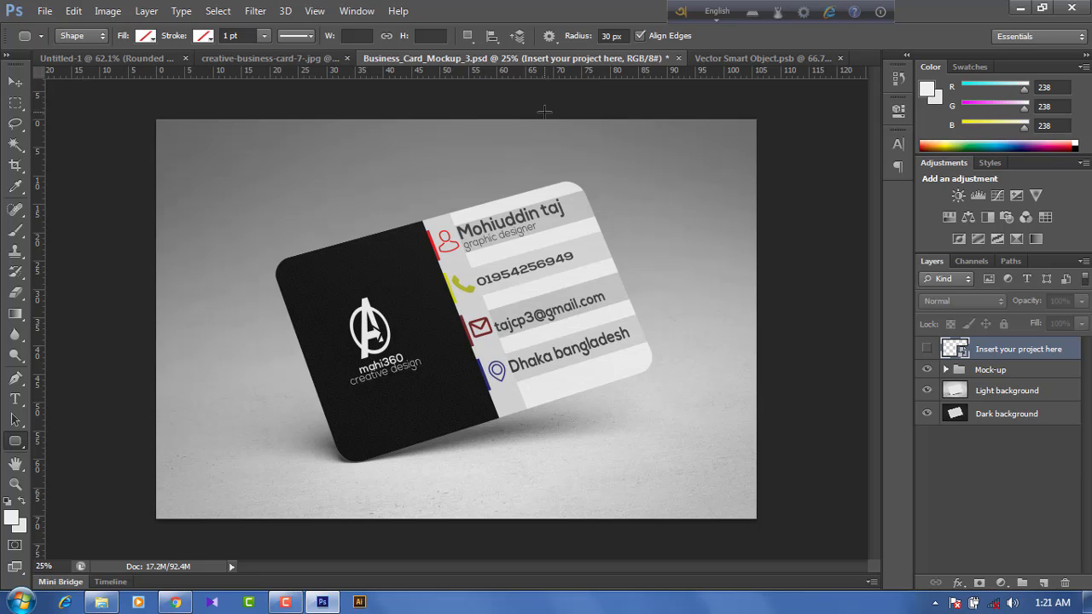
click(44, 11)
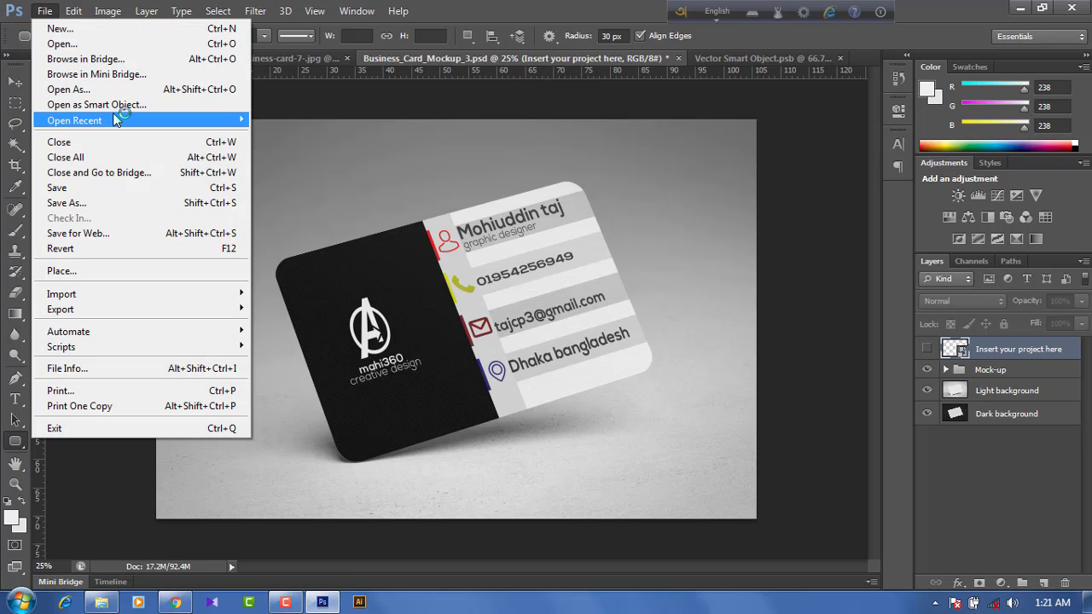
click(95, 203)
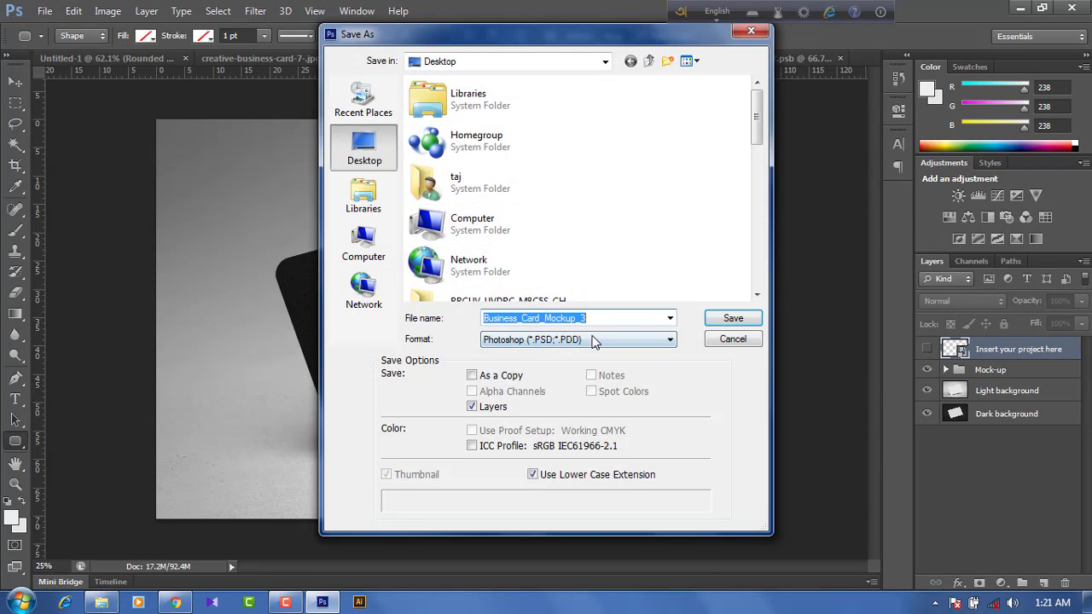
click(592, 340)
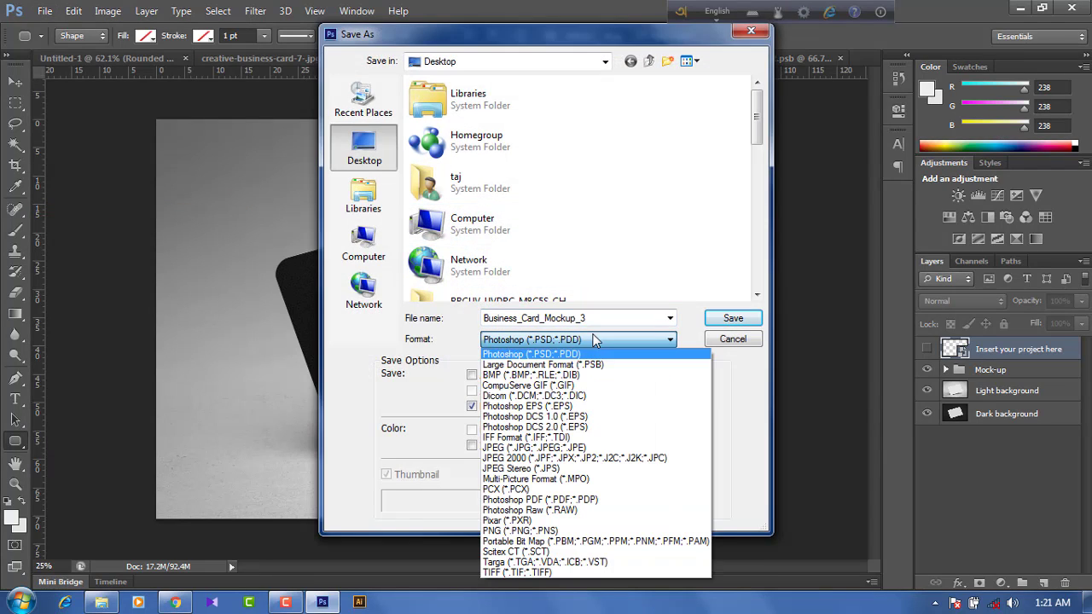
click(596, 449)
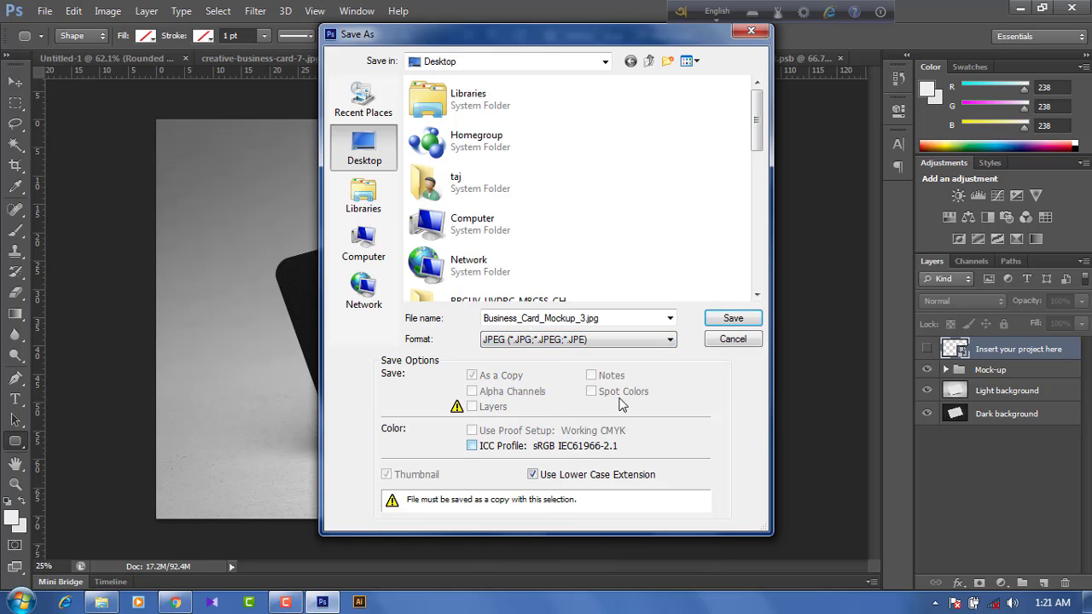
click(708, 321)
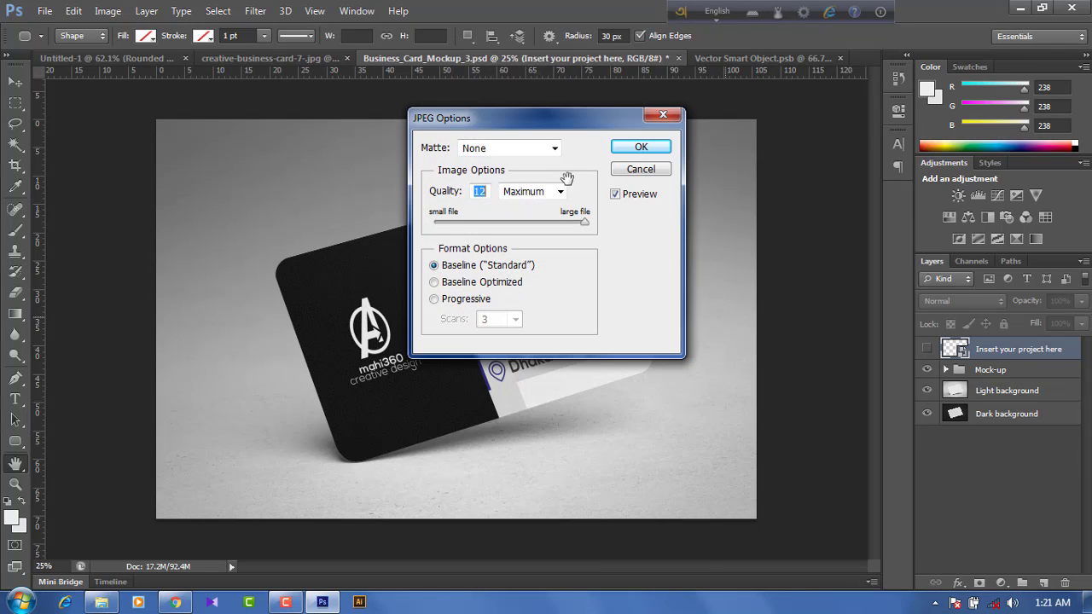
click(641, 147)
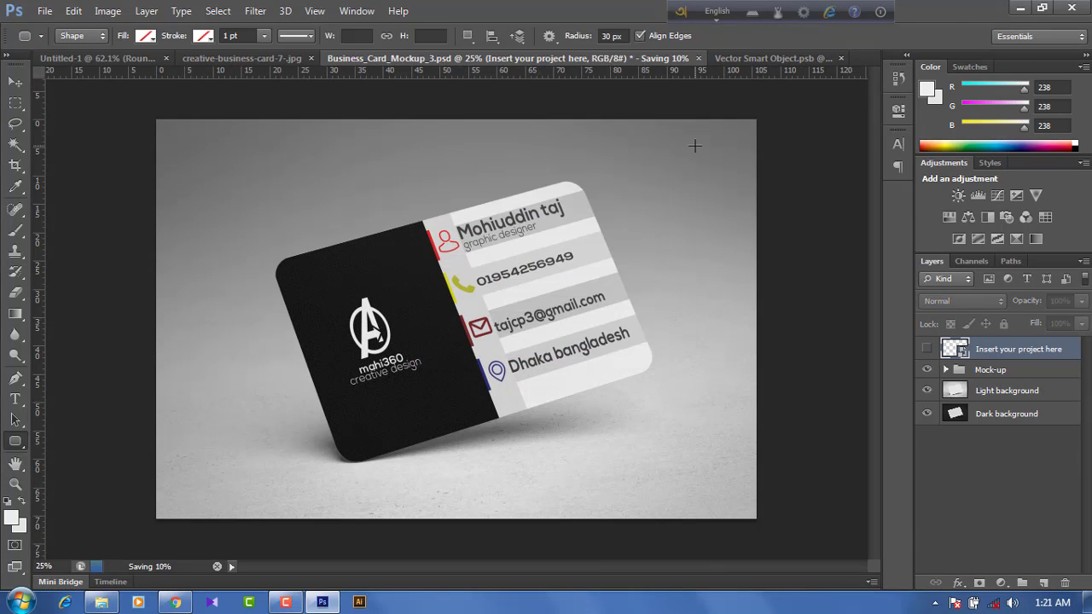
click(1021, 11)
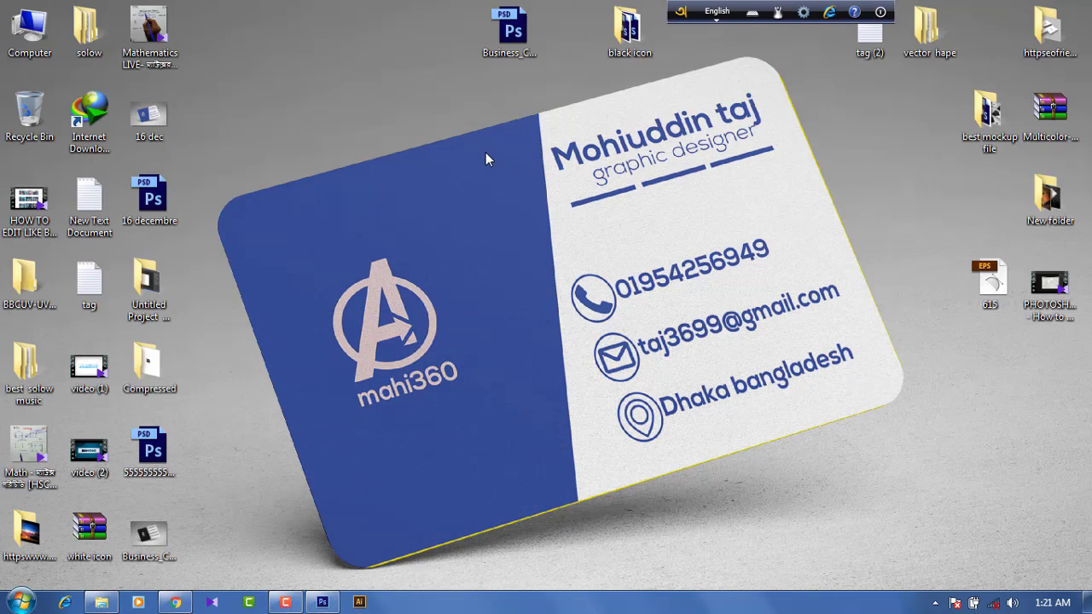
Refresh the desktop and open Business_Card_Mockup_3.jpg as a full-screen Photo Viewer slideshow.
right_click(485, 152)
click(535, 199)
right_click(472, 170)
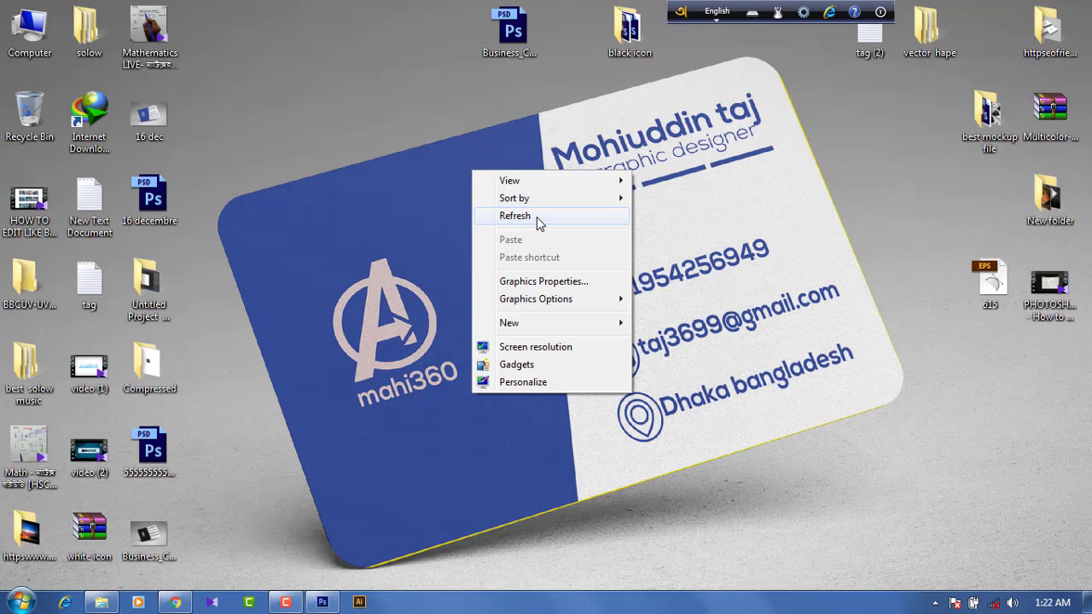
click(537, 216)
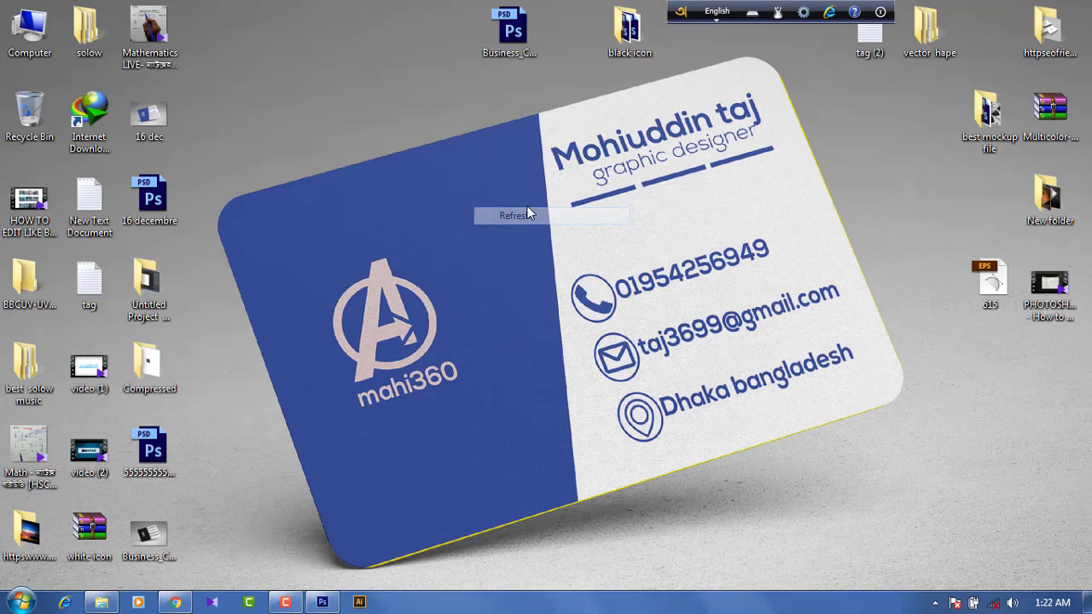
double_click(156, 527)
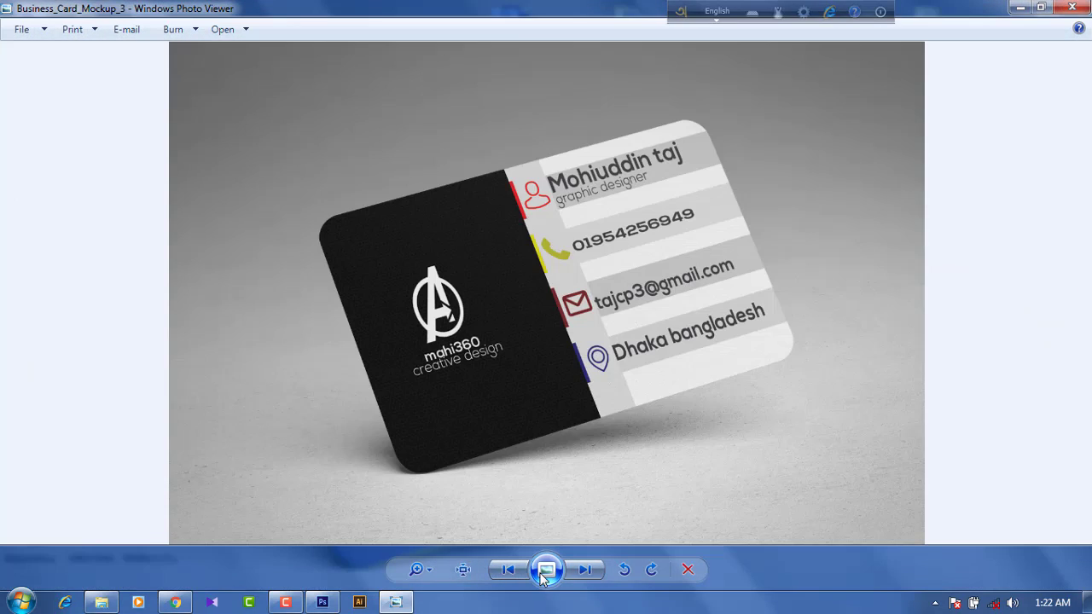
click(546, 569)
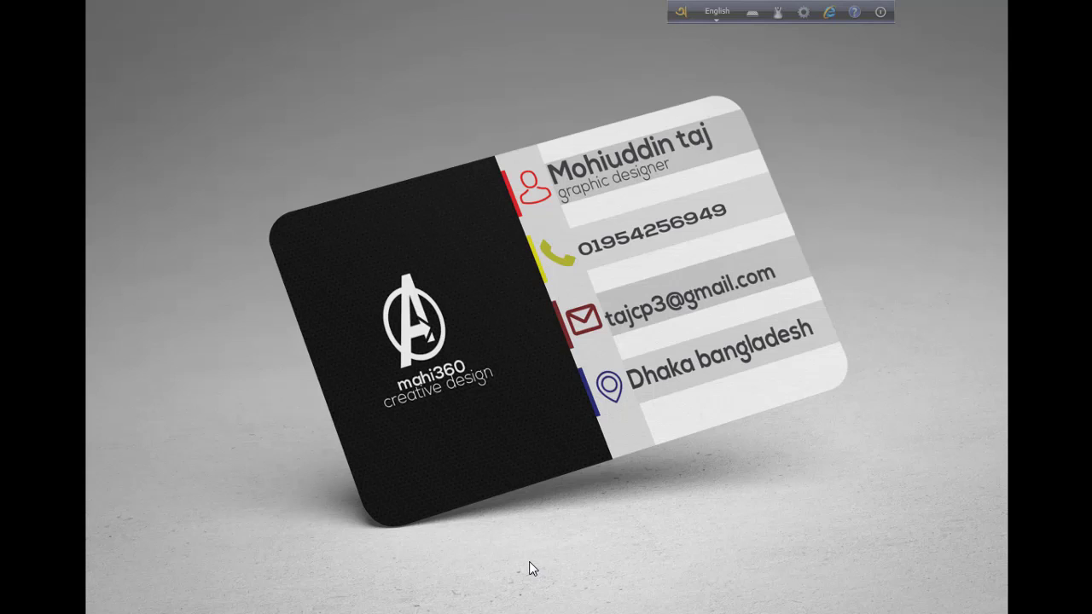